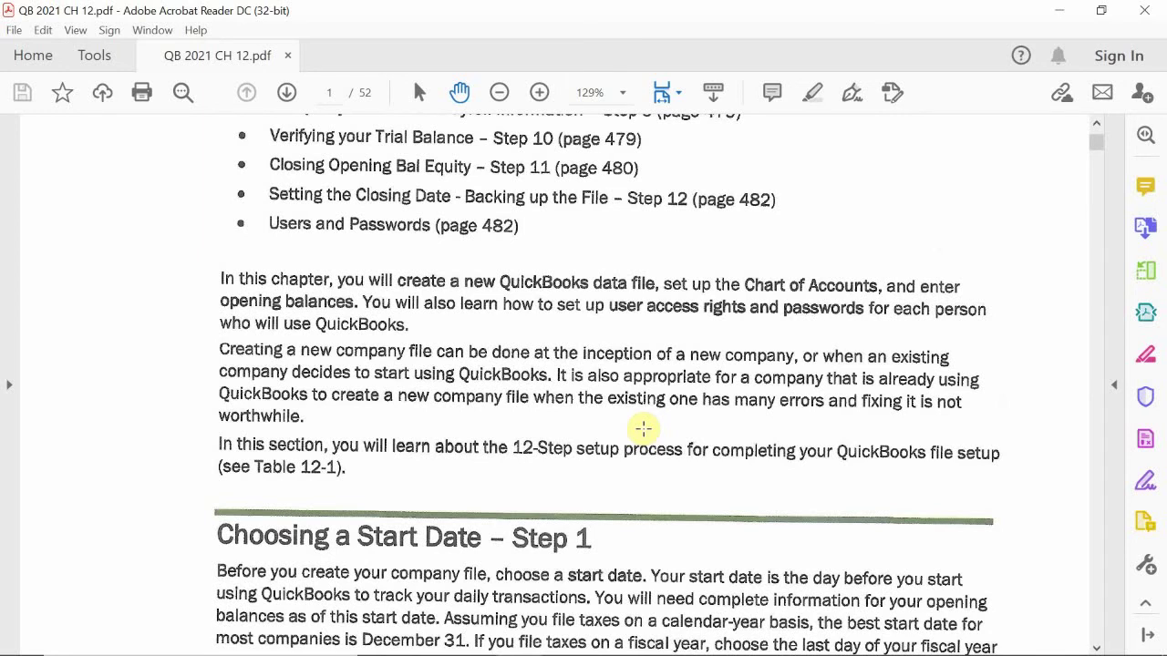
Step: Scroll the chapter down to show the full Choosing a Start Date – Step 1 section and page footer
scroll(643, 428, "down", 3)
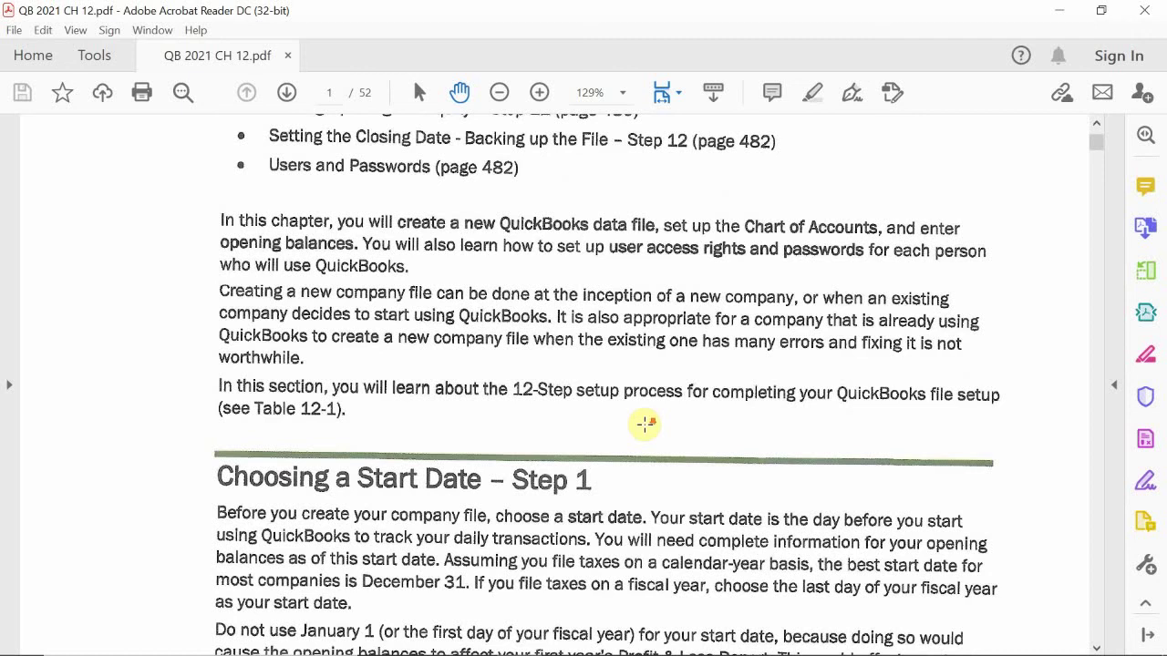
scroll(649, 385, "down", 1)
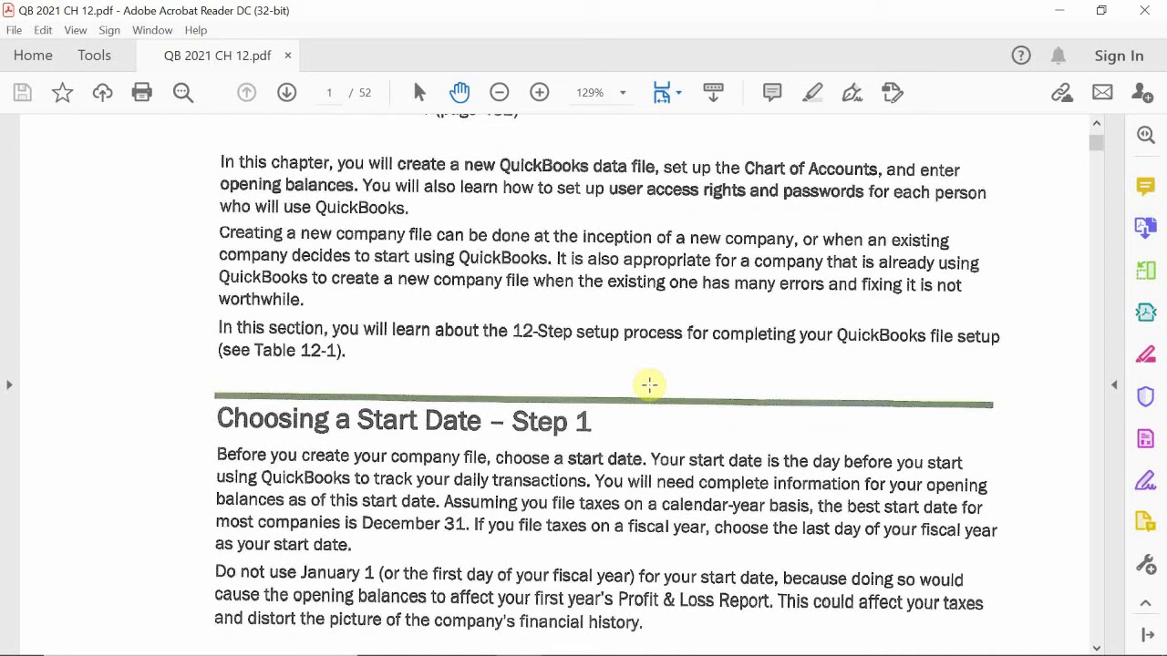
scroll(649, 385, "up", 1)
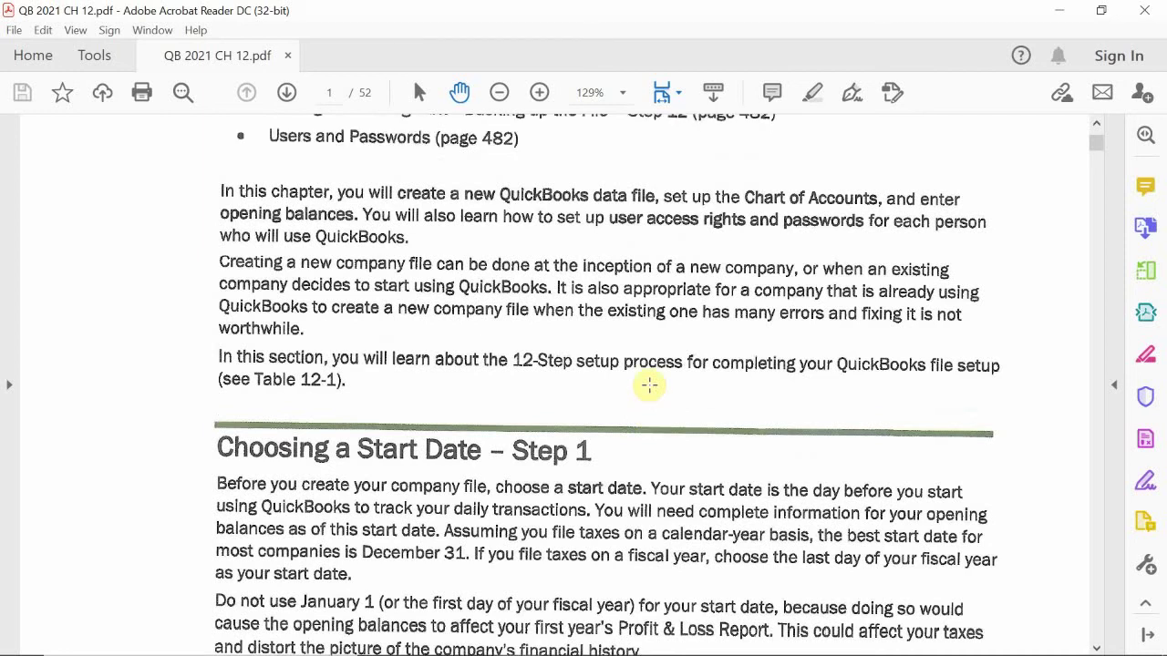
scroll(660, 303, "down", 3)
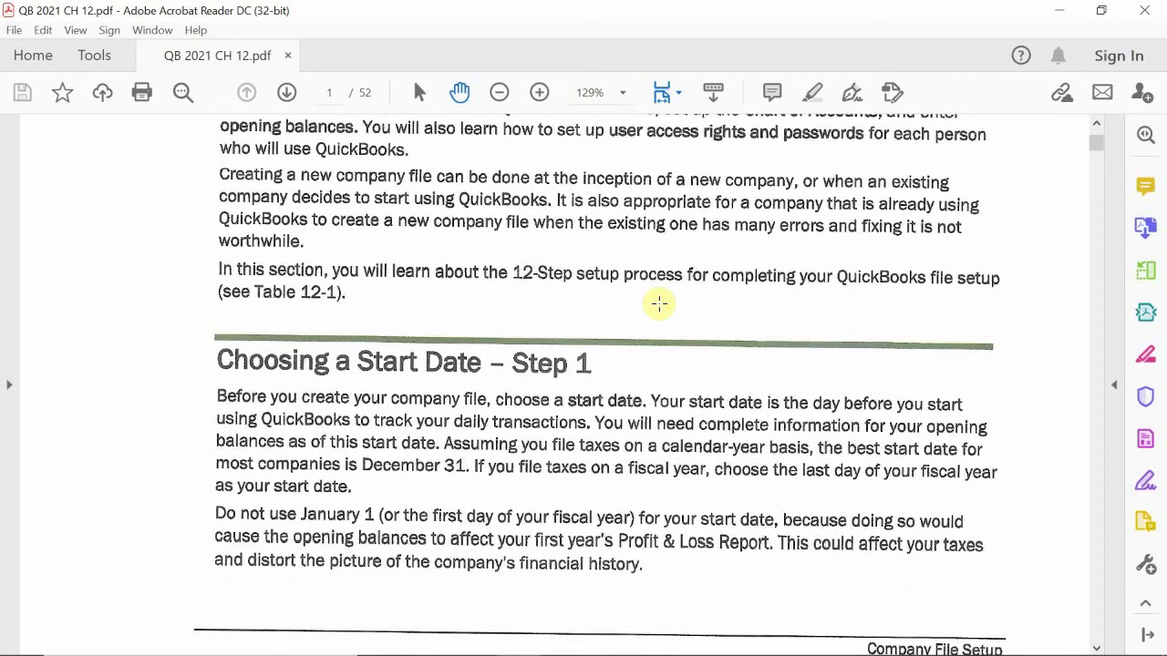
scroll(659, 304, "down", 2)
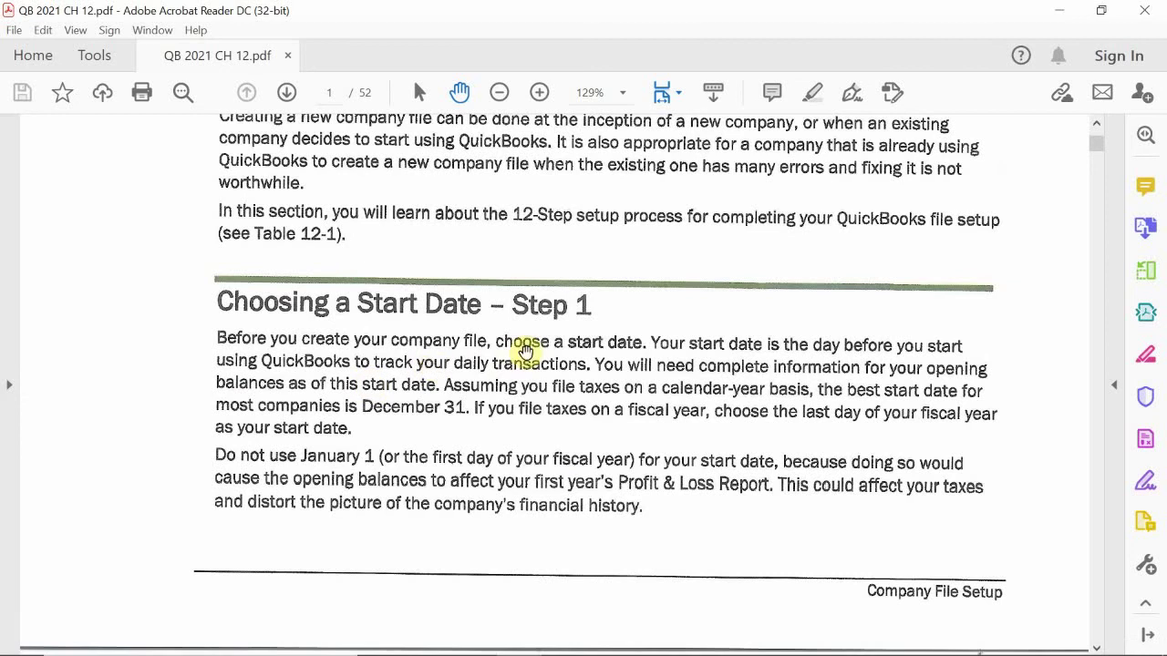
Step: Scroll to page 446 so Table 12-1, The 12-Step Setup Checklist, shows all twelve steps
scroll(529, 352, "down", 6)
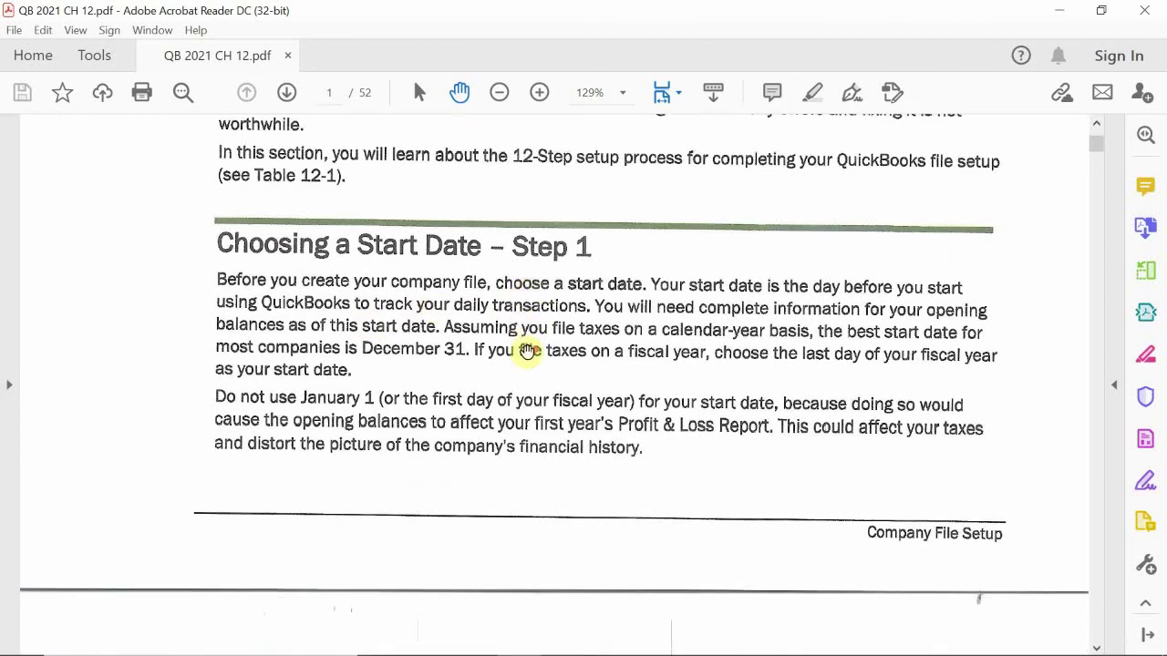
scroll(529, 352, "down", 7)
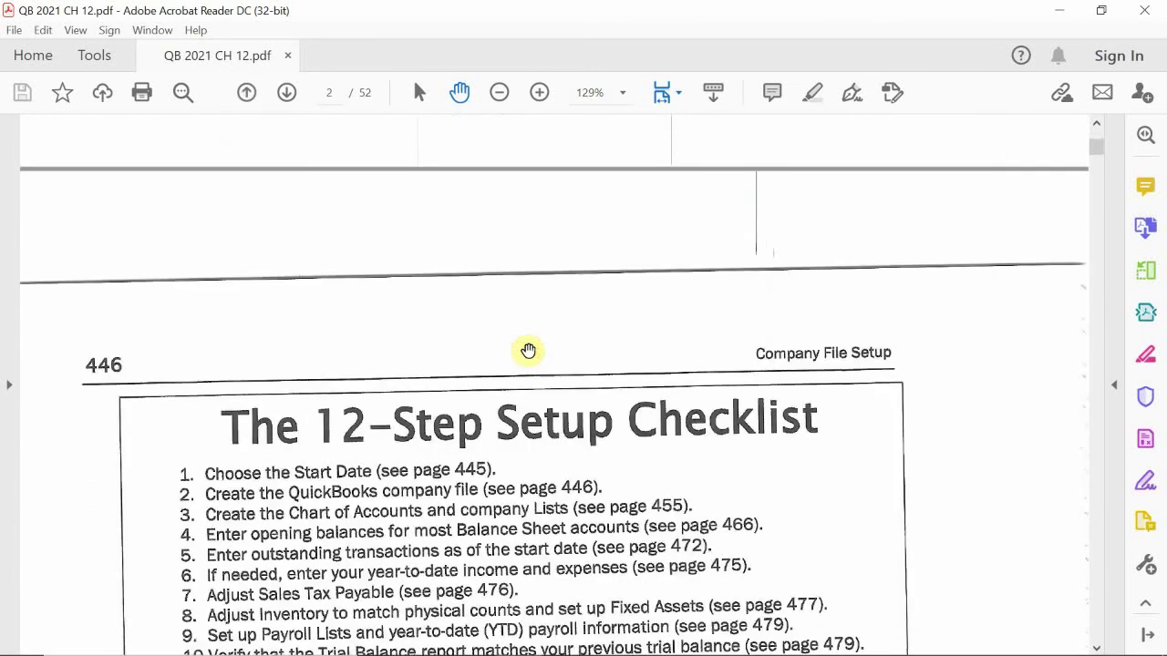
scroll(528, 352, "down", 1)
scroll(531, 352, "up", 1)
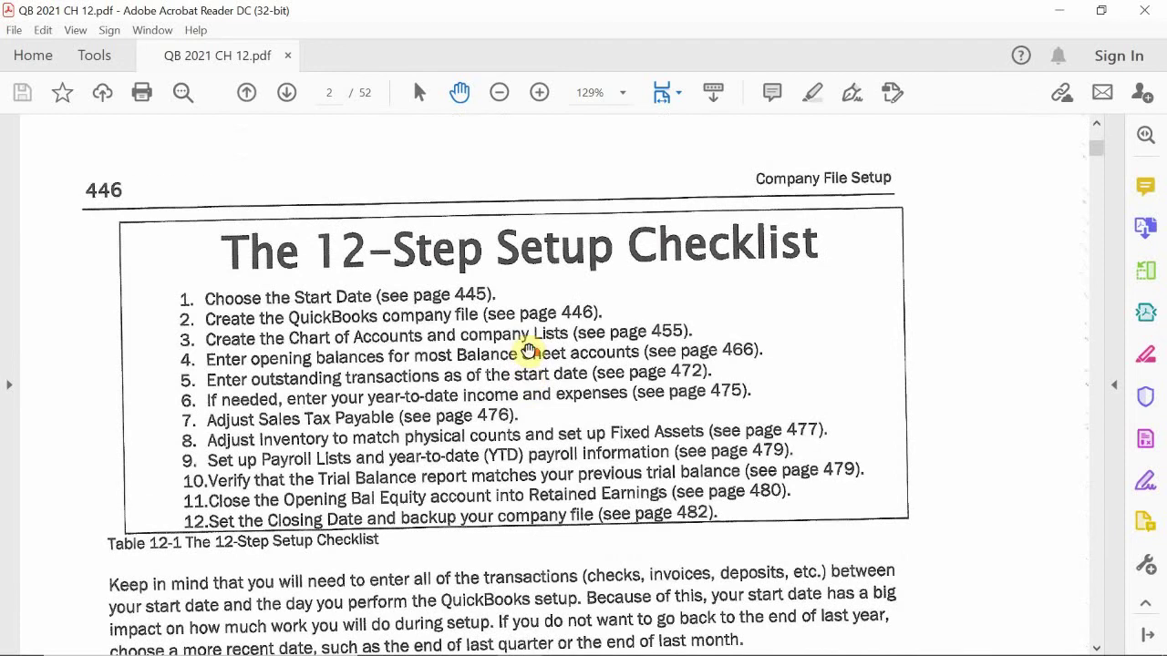
scroll(533, 351, "up", 2)
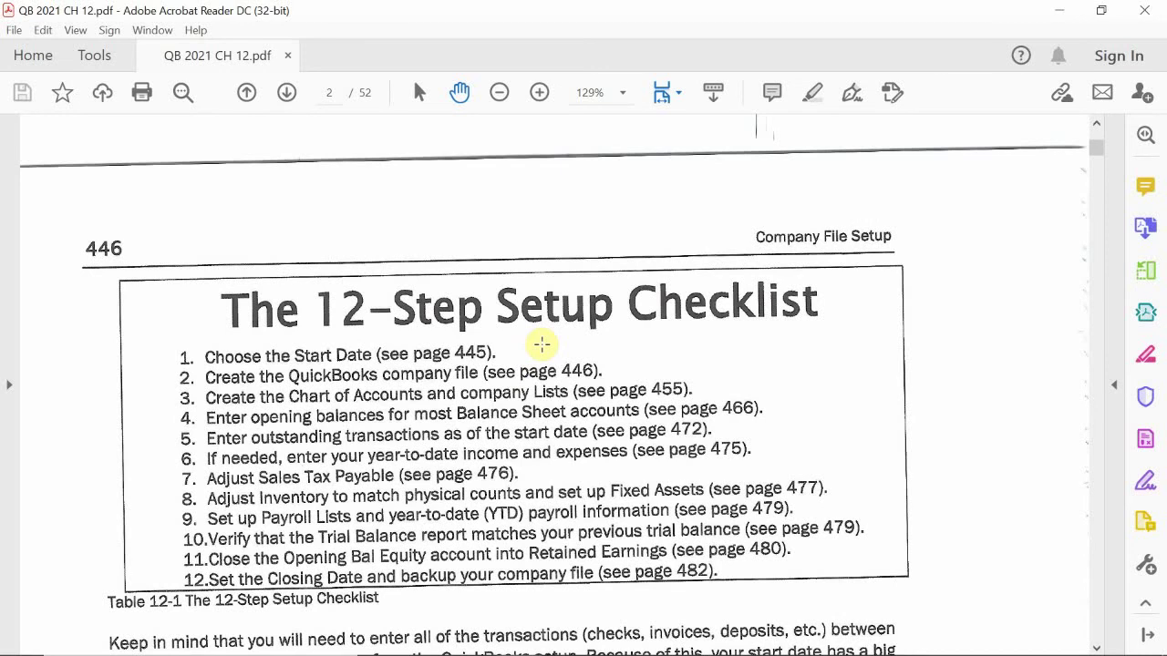
scroll(541, 344, "down", 4)
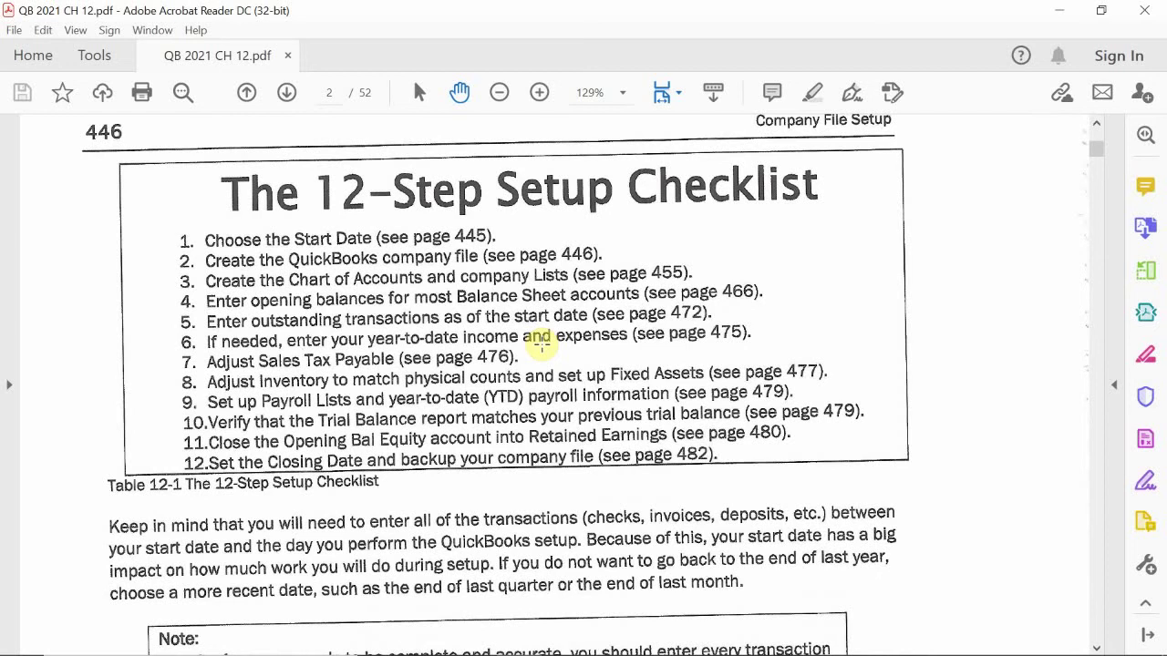
scroll(541, 343, "up", 1)
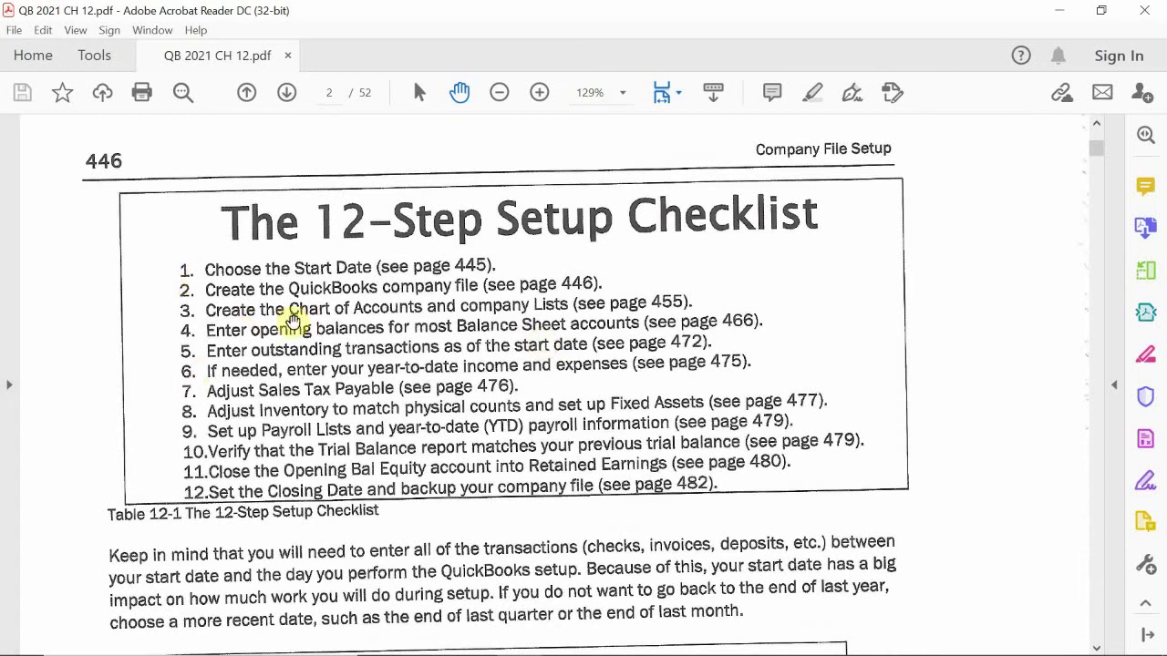
Step: Scroll the PDF to page 2's Express Start section and Figure 12-1 Create a New Company
scroll(626, 310, "down", 1)
scroll(625, 313, "down", 3)
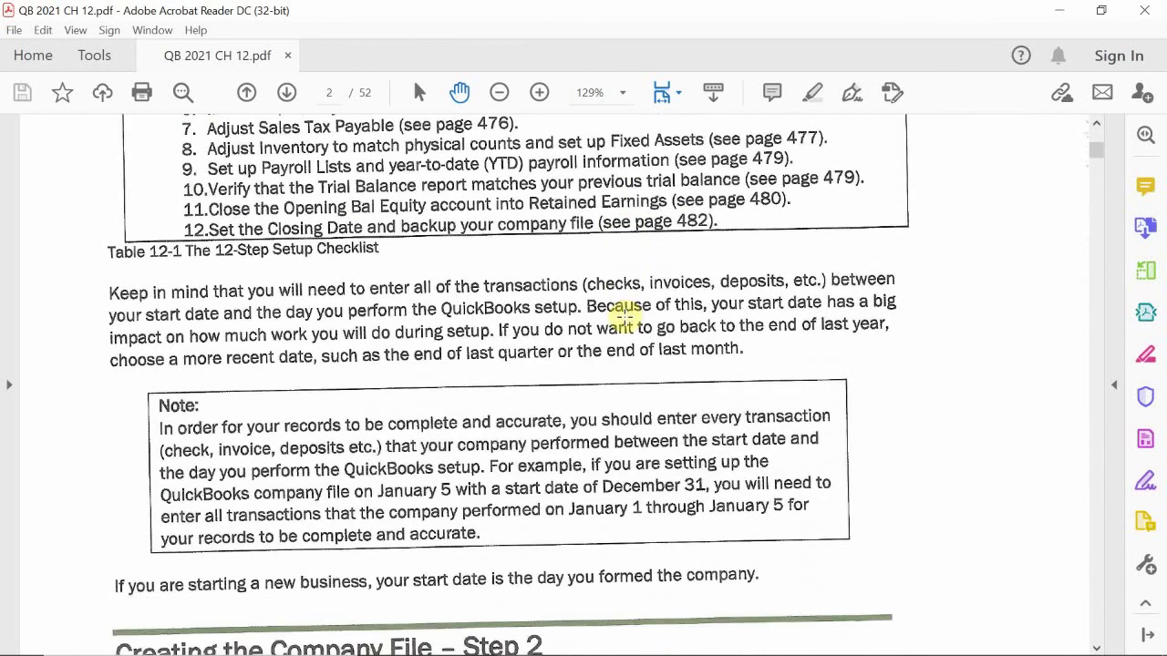
scroll(625, 312, "down", 2)
scroll(624, 313, "up", 4)
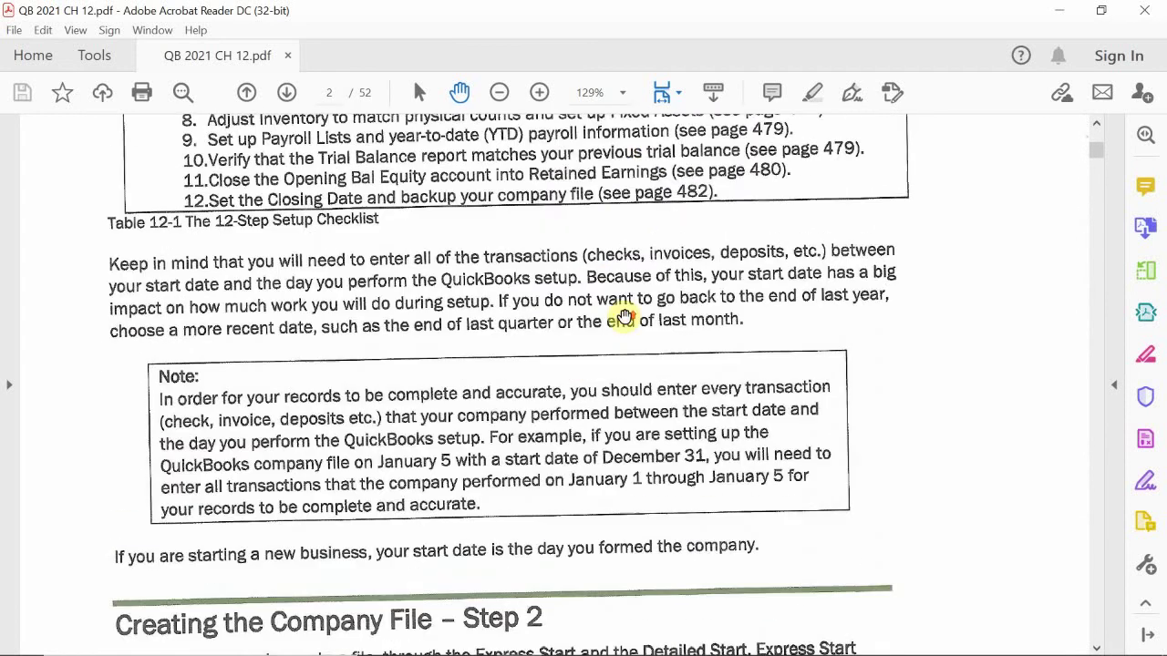
scroll(624, 313, "up", 1)
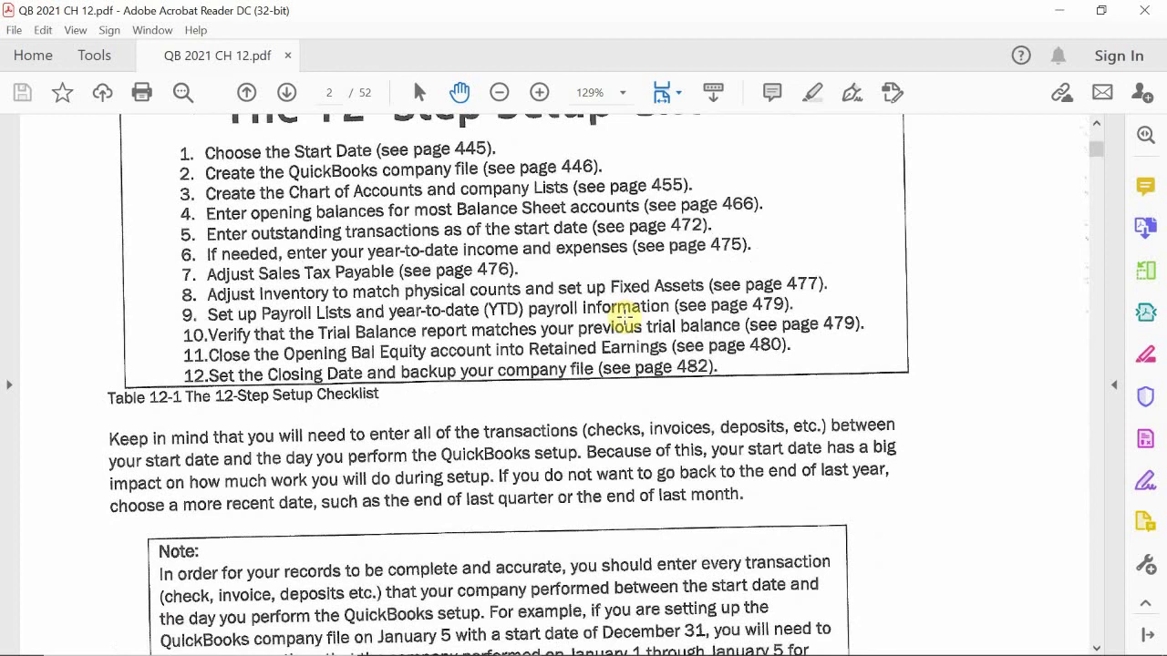
scroll(626, 313, "up", 3)
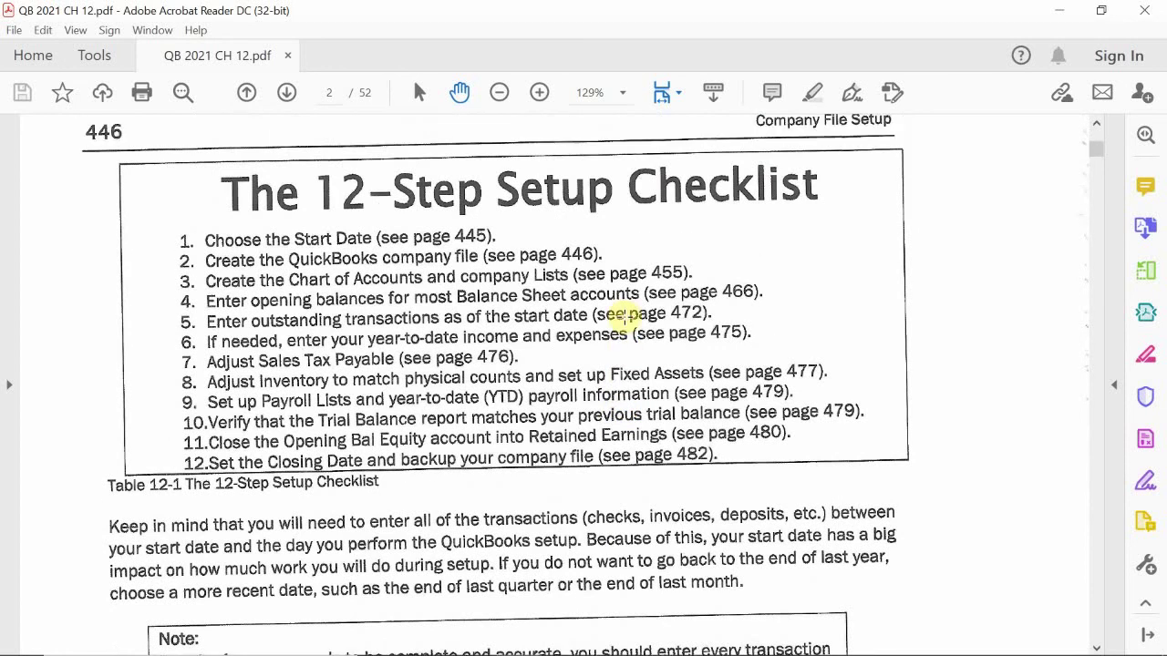
scroll(625, 313, "up", 2)
scroll(626, 313, "down", 1)
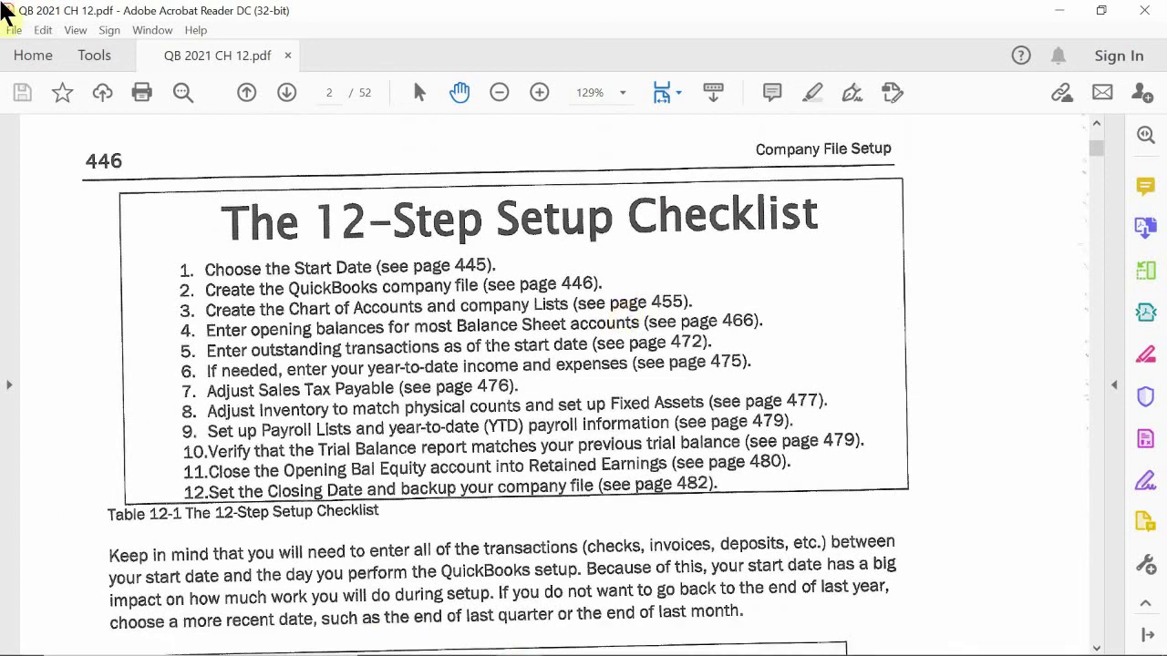
scroll(568, 260, "down", 4)
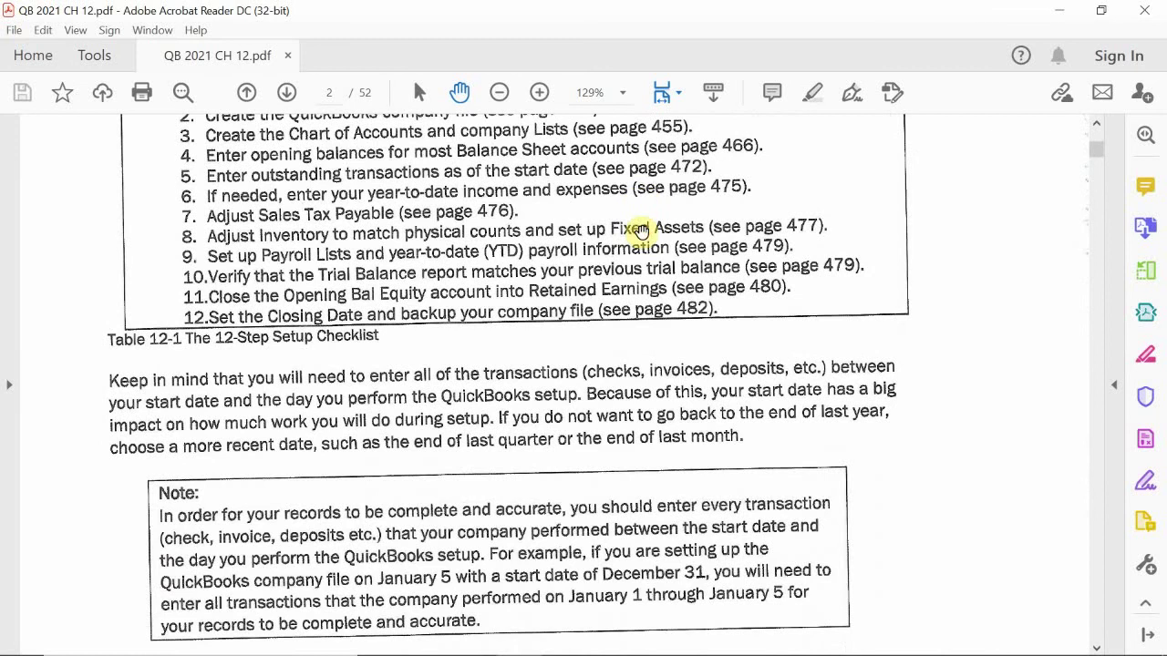
scroll(643, 233, "down", 5)
scroll(652, 235, "down", 4)
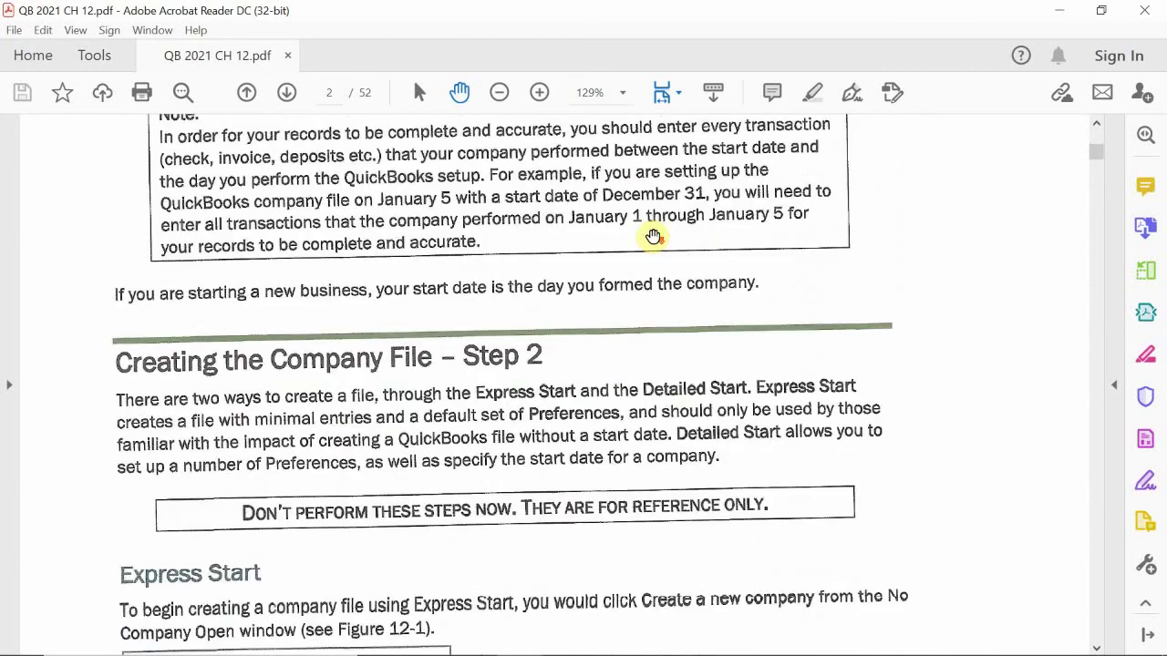
scroll(653, 236, "down", 1)
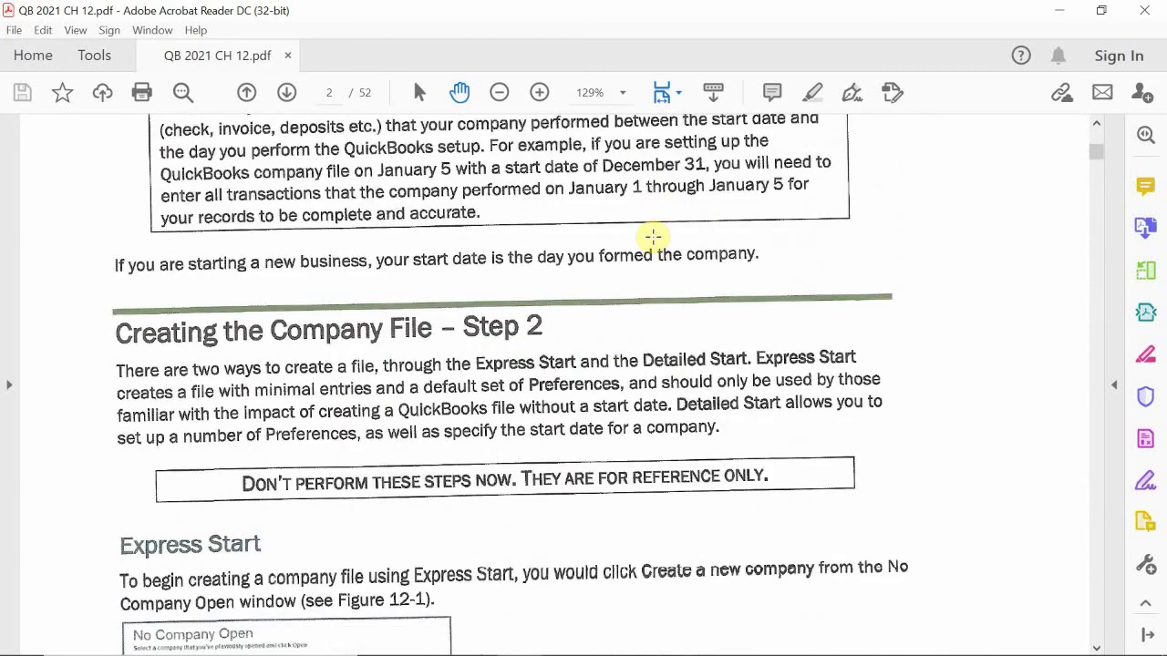
scroll(654, 237, "down", 1)
scroll(654, 237, "down", 1)
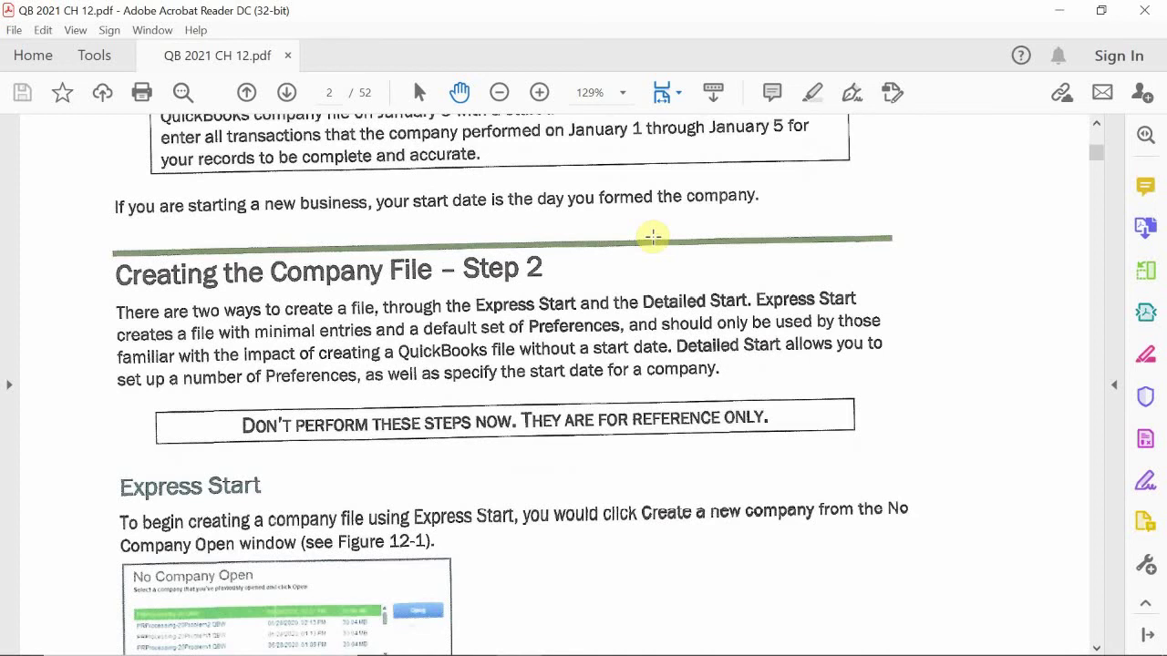
scroll(653, 237, "down", 6)
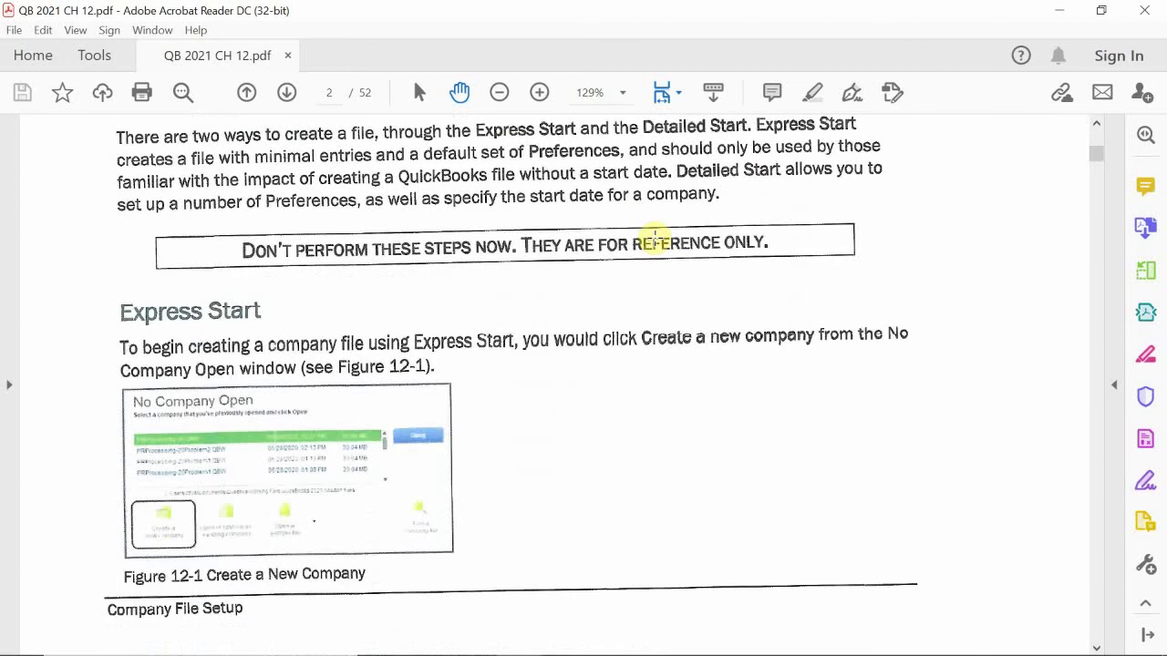
scroll(654, 239, "down", 1)
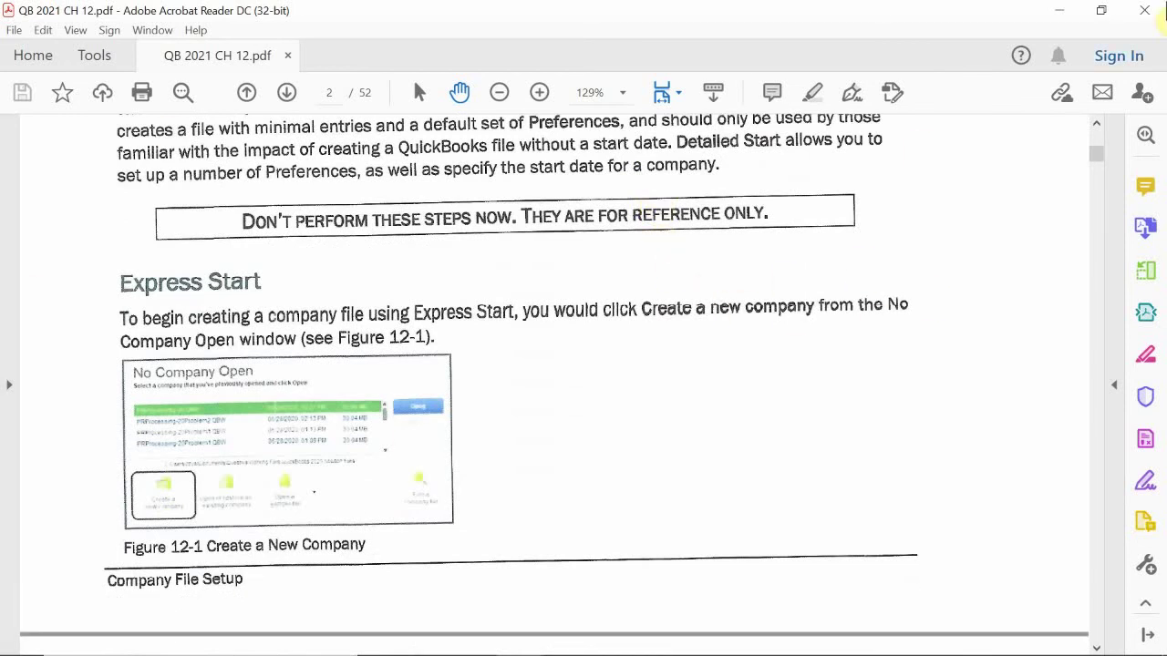
scroll(576, 356, "down", 1)
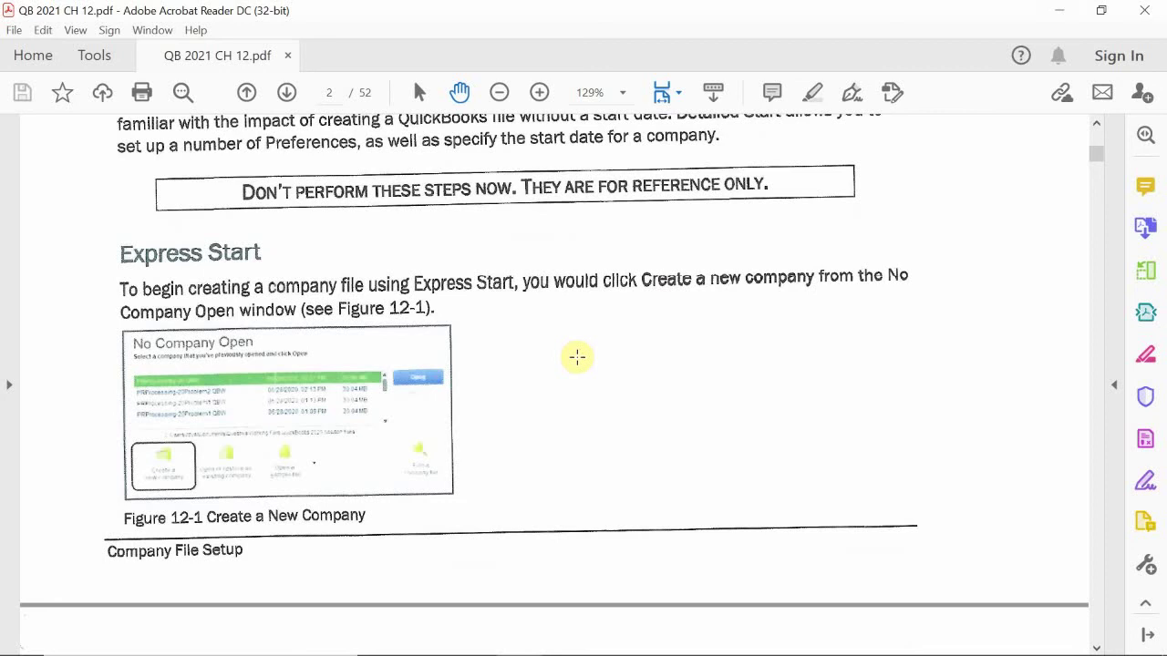
Step: Scroll through pages 447–448 to the Detailed Start section and its Computer Practice steps
scroll(577, 358, "down", 4)
scroll(577, 357, "up", 3)
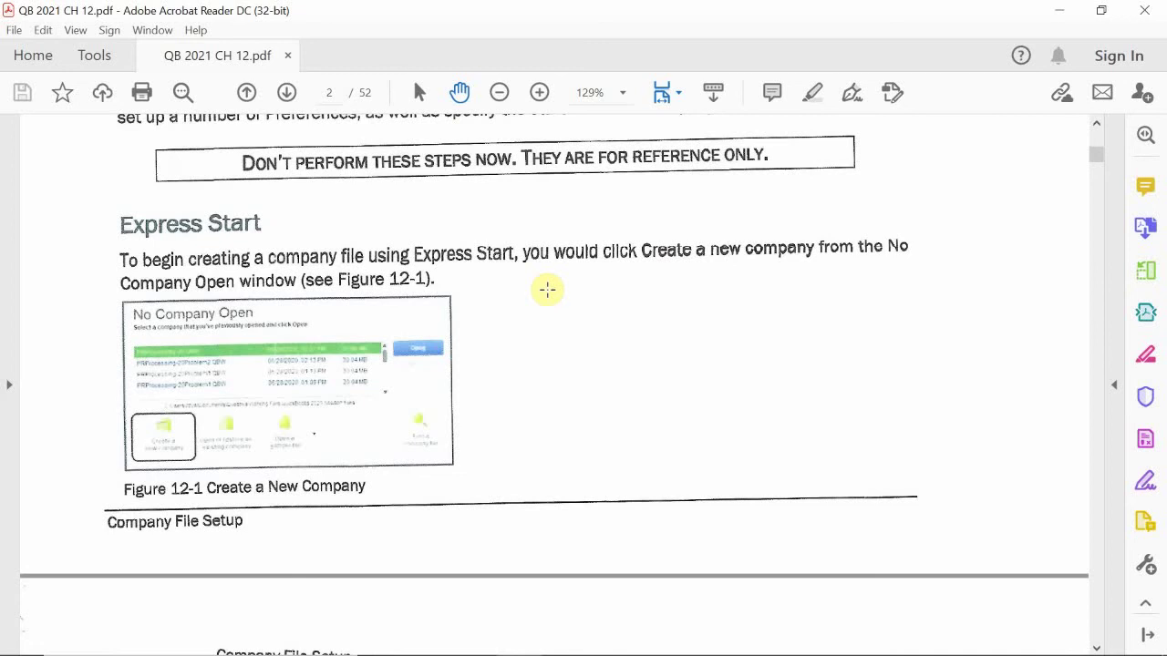
scroll(547, 290, "down", 10)
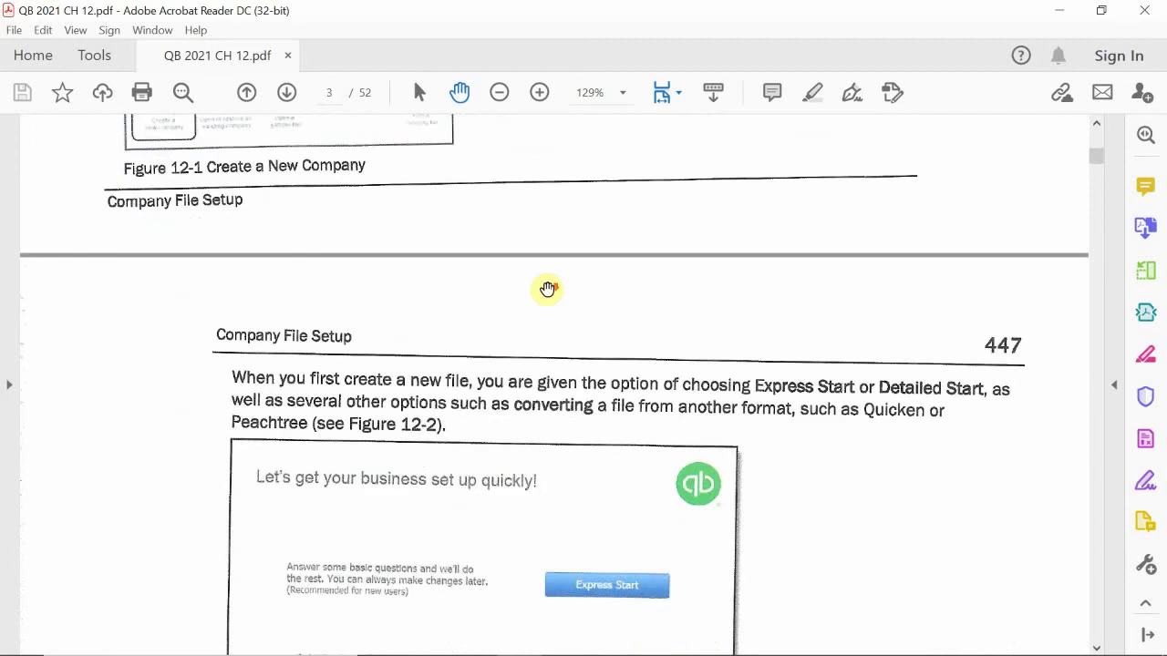
scroll(547, 290, "down", 6)
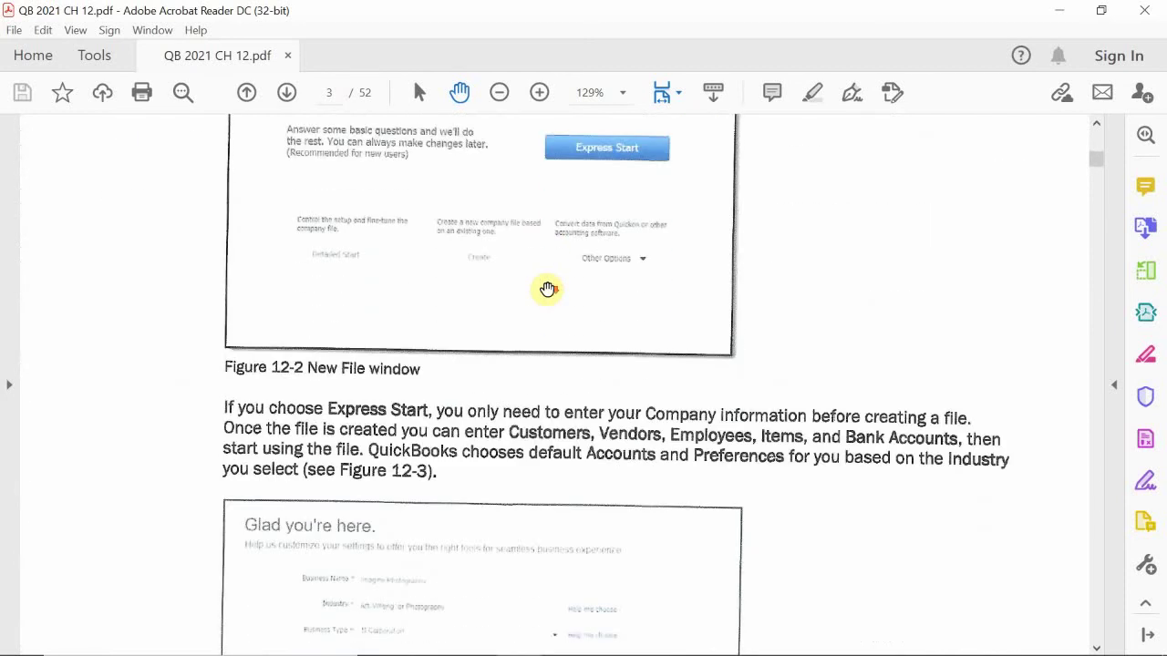
scroll(547, 288, "down", 7)
scroll(548, 288, "down", 10)
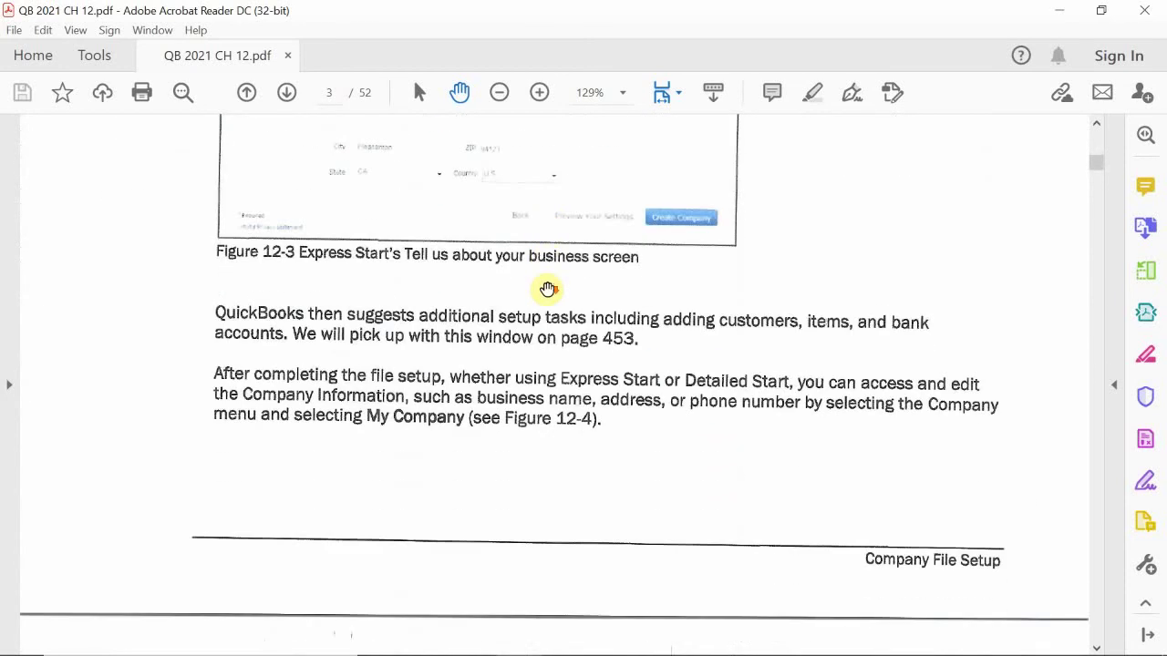
scroll(547, 288, "down", 15)
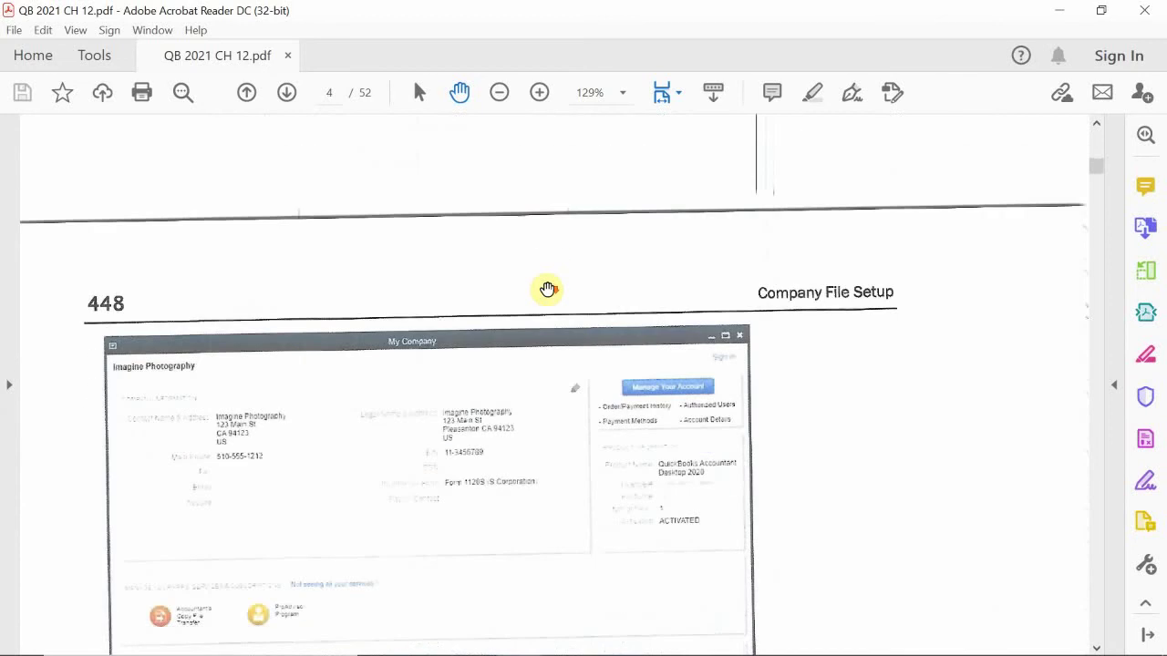
scroll(547, 290, "down", 7)
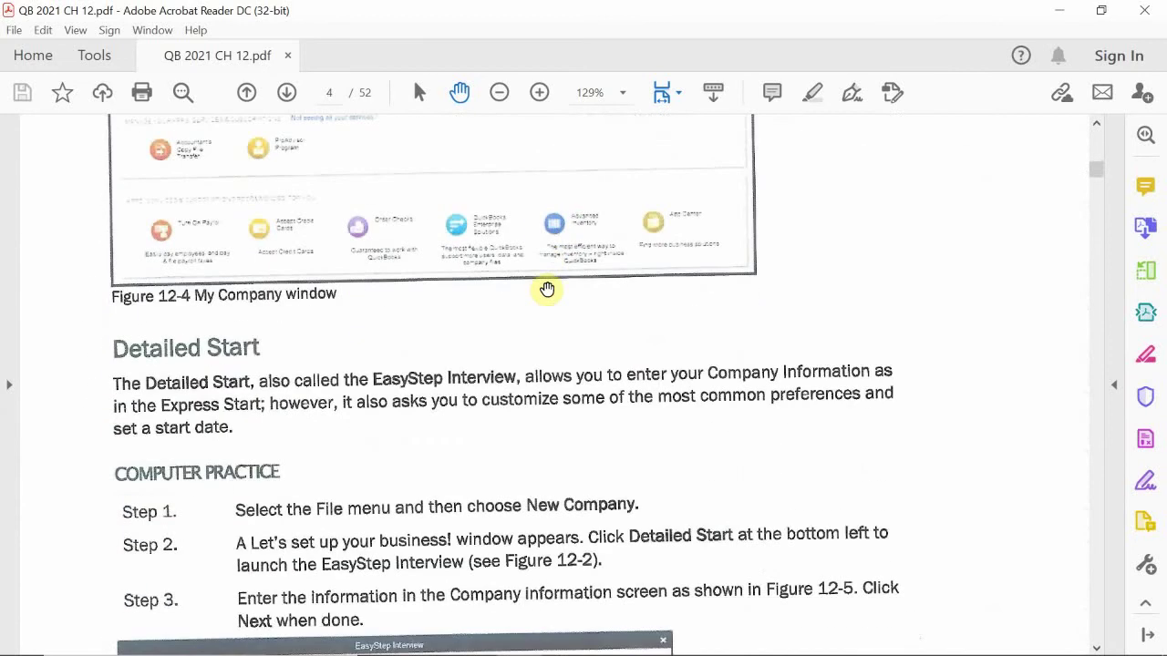
scroll(548, 290, "down", 1)
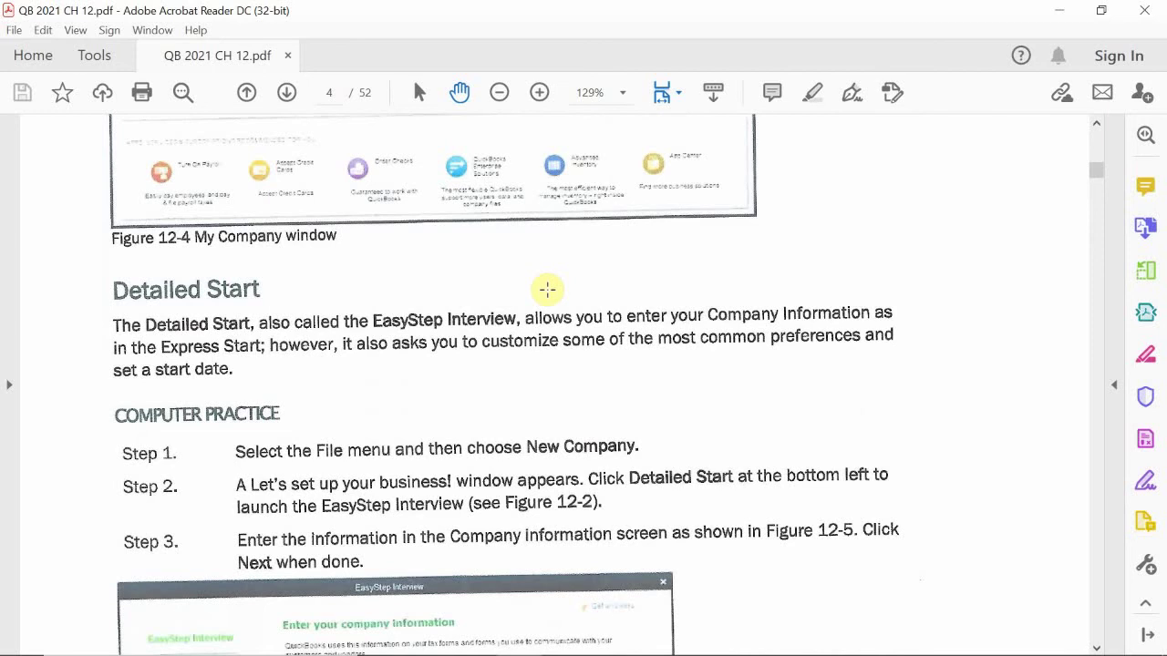
Step: Scroll until Step 3 and Figure 12-5 Company Information in EasyStep Interview are fully visible
scroll(547, 290, "down", 4)
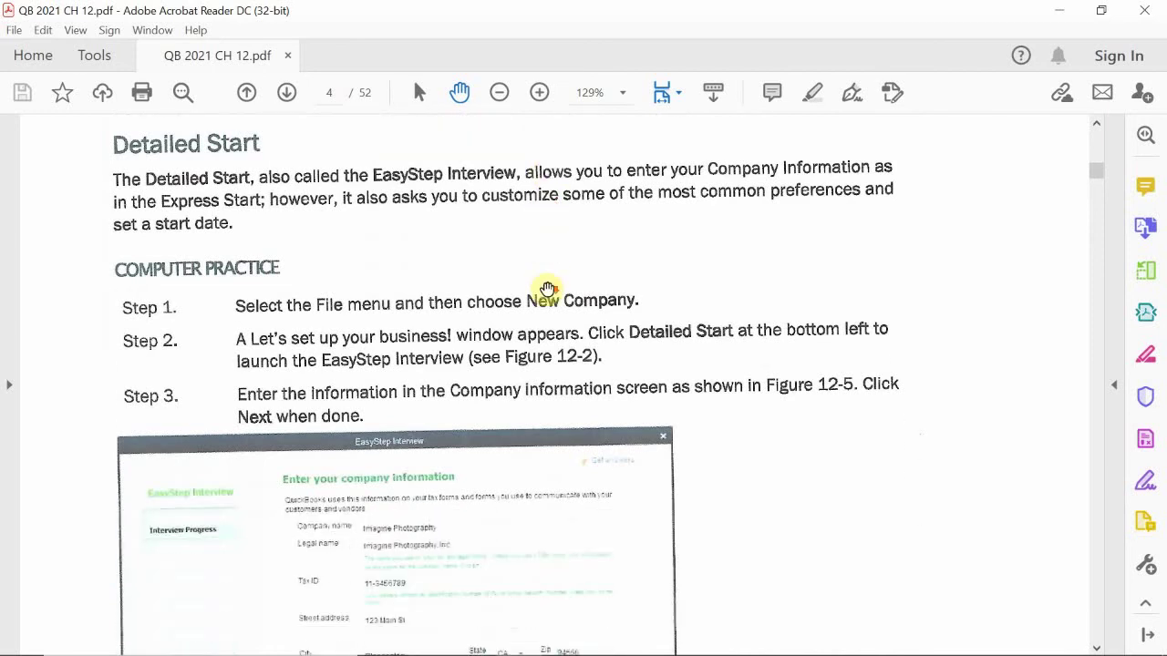
scroll(547, 289, "down", 7)
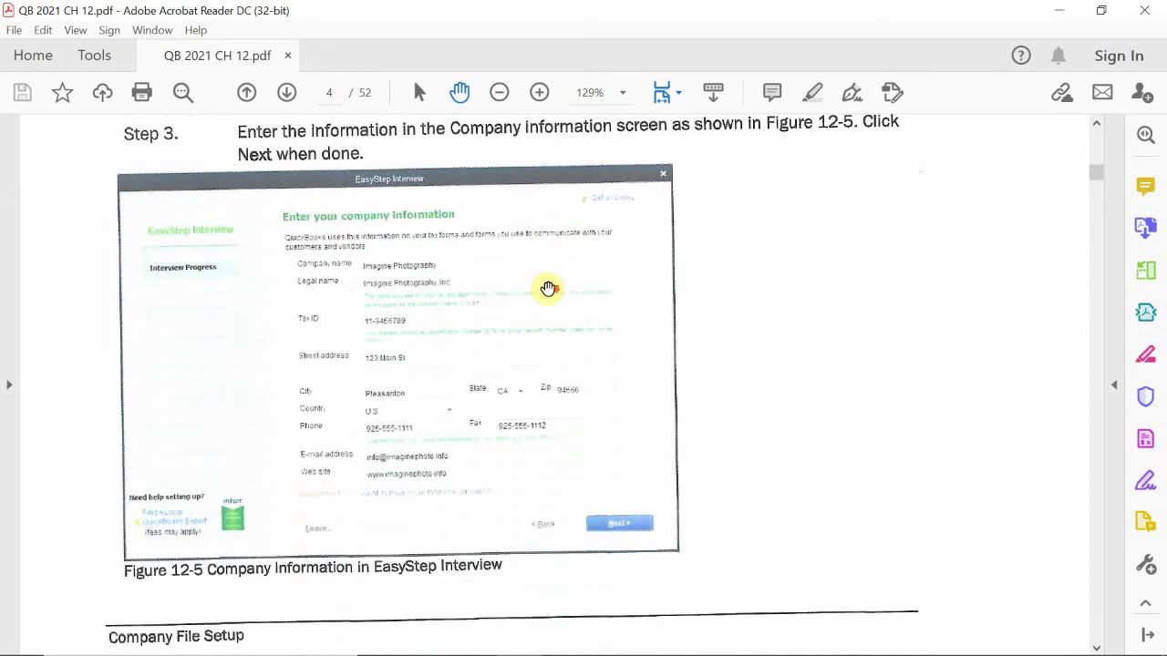
scroll(548, 288, "down", 2)
scroll(548, 288, "up", 2)
scroll(548, 288, "up", 1)
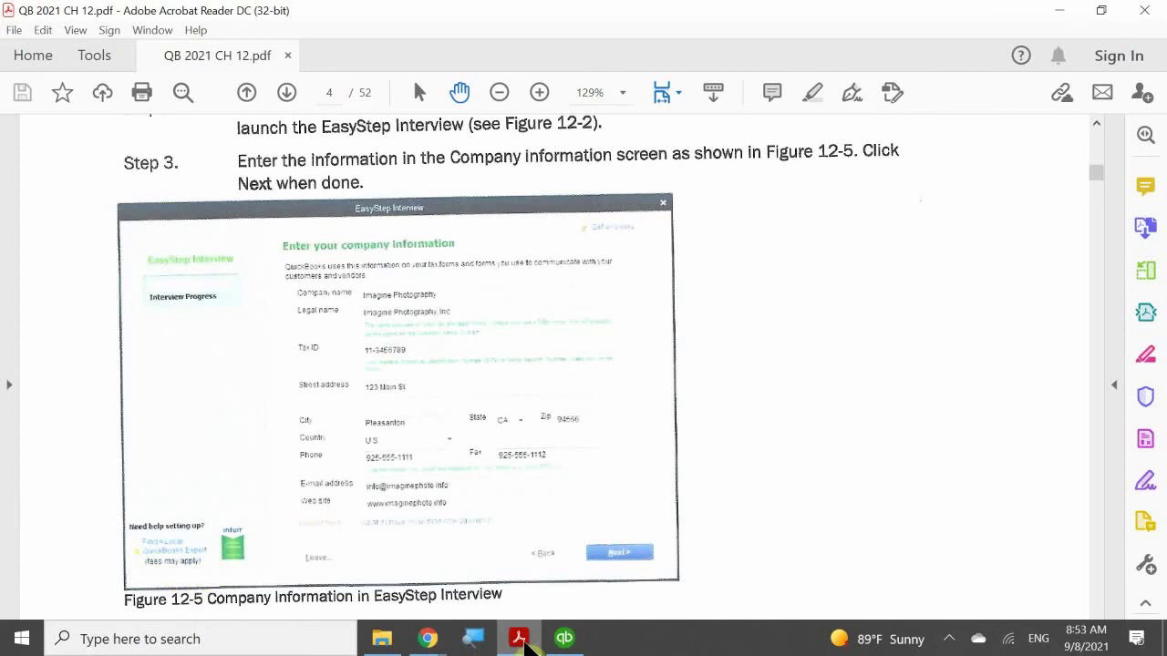
Step: Bring QuickBooks to the front from its taskbar preview, showing the No Company Open window
mouse_move(560, 641)
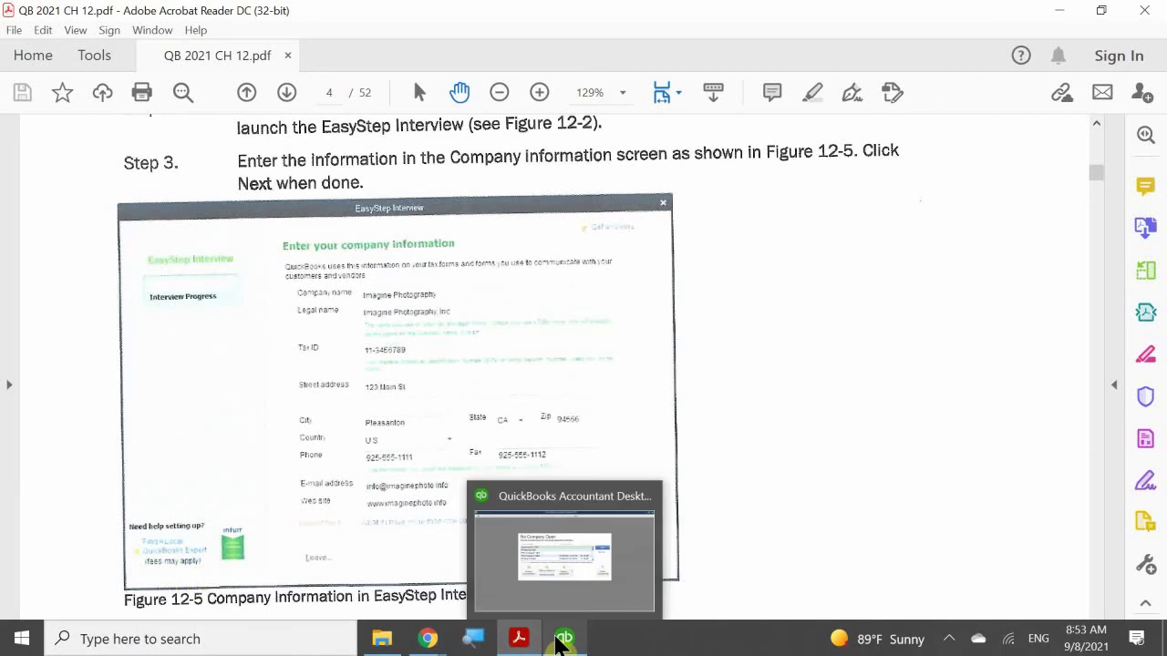
left_click(590, 523)
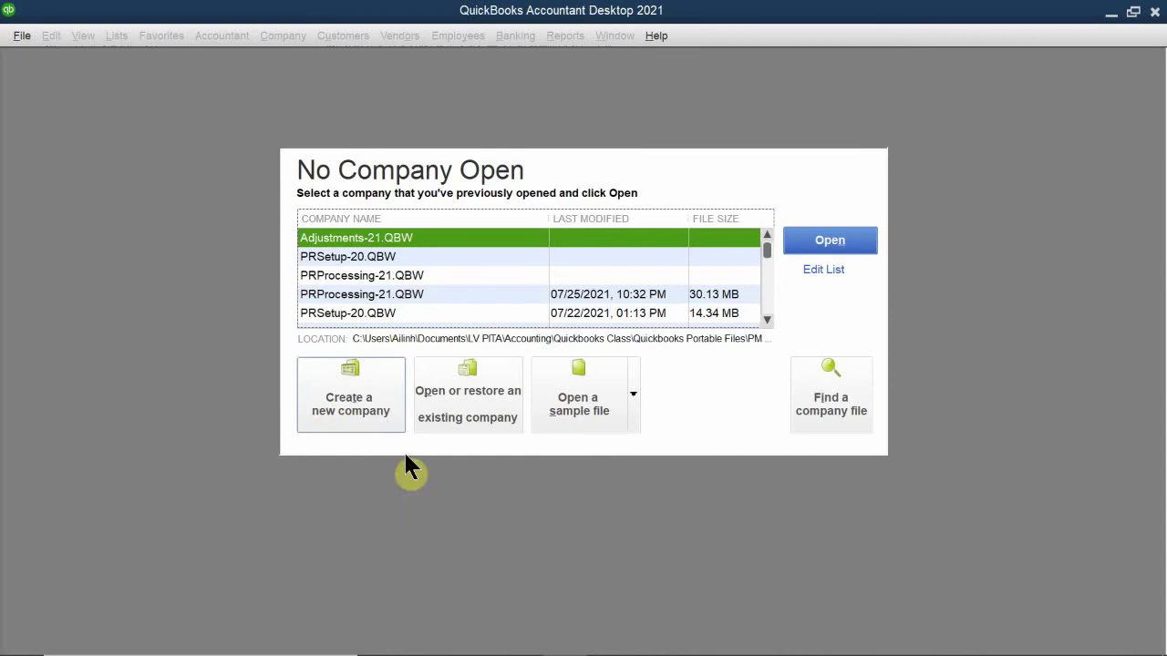
Step: Choose Create a new company and nudge the QuickBooks Desktop Setup window up and right
left_click(379, 406)
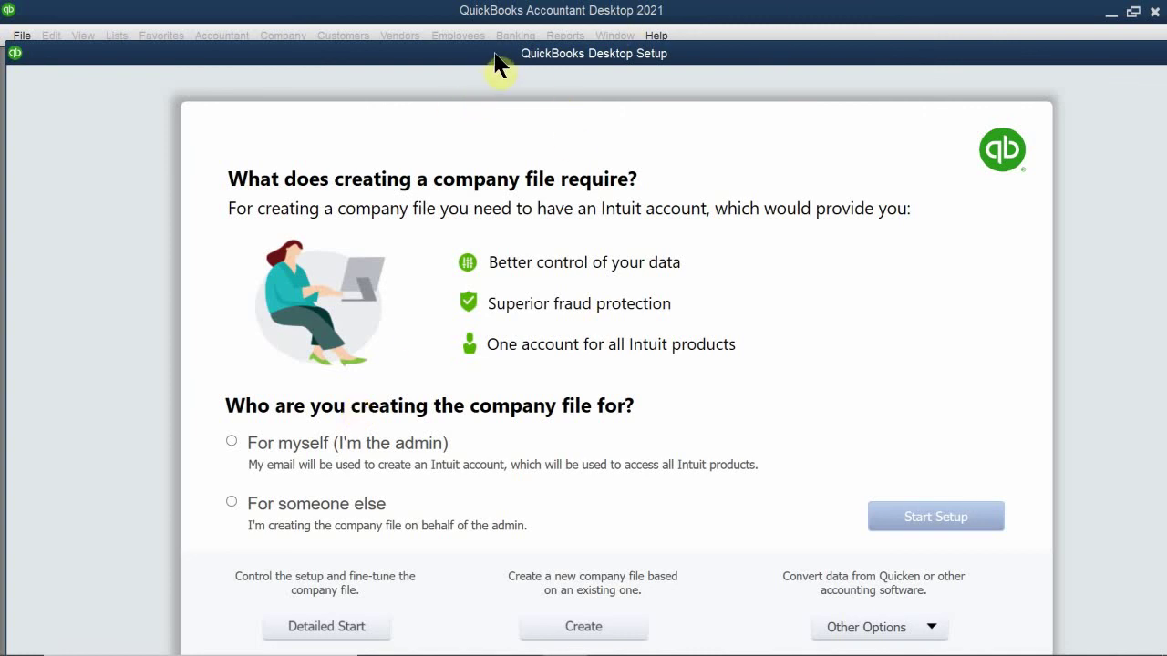
left_click_drag(503, 56, 595, 31)
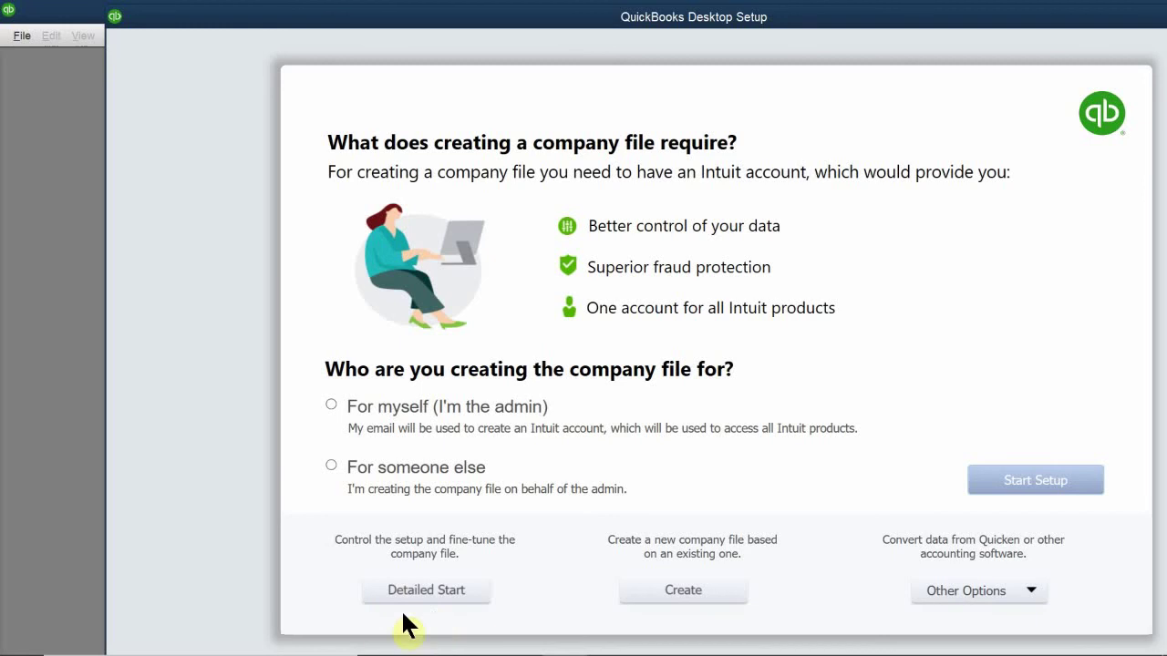
left_click(431, 594)
mouse_move(474, 653)
left_click(948, 639)
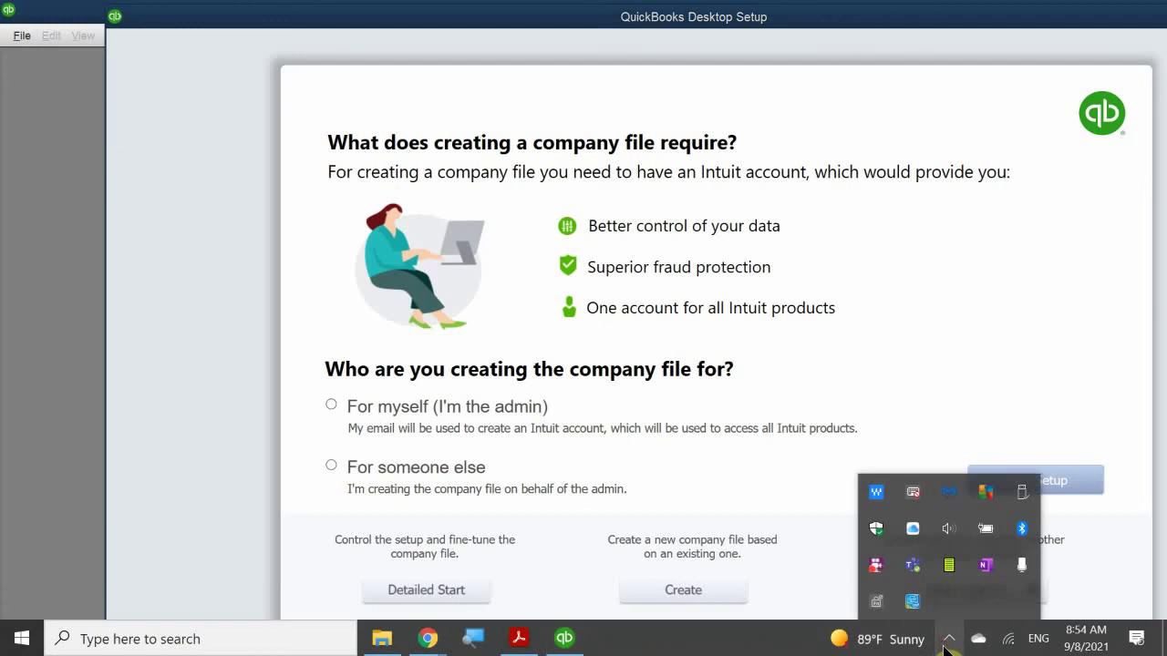
left_click(948, 639)
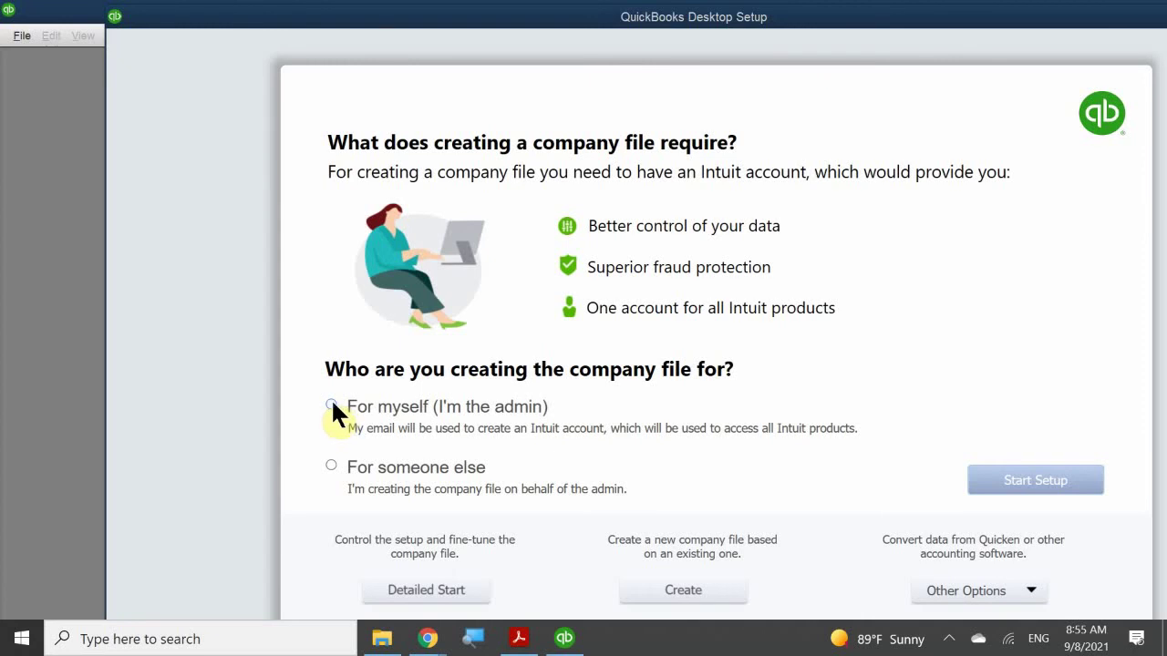
Step: Choose 'For myself (I'm the admin)' and launch the Detailed Start EasyStep Interview
left_click(330, 405)
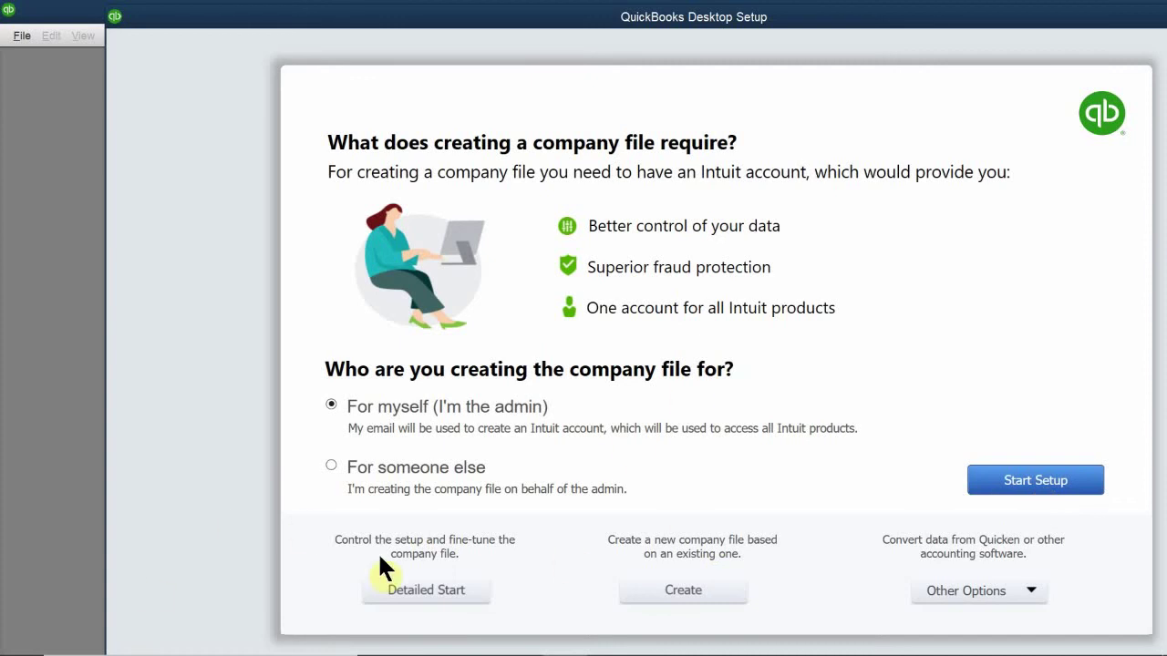
left_click(414, 589)
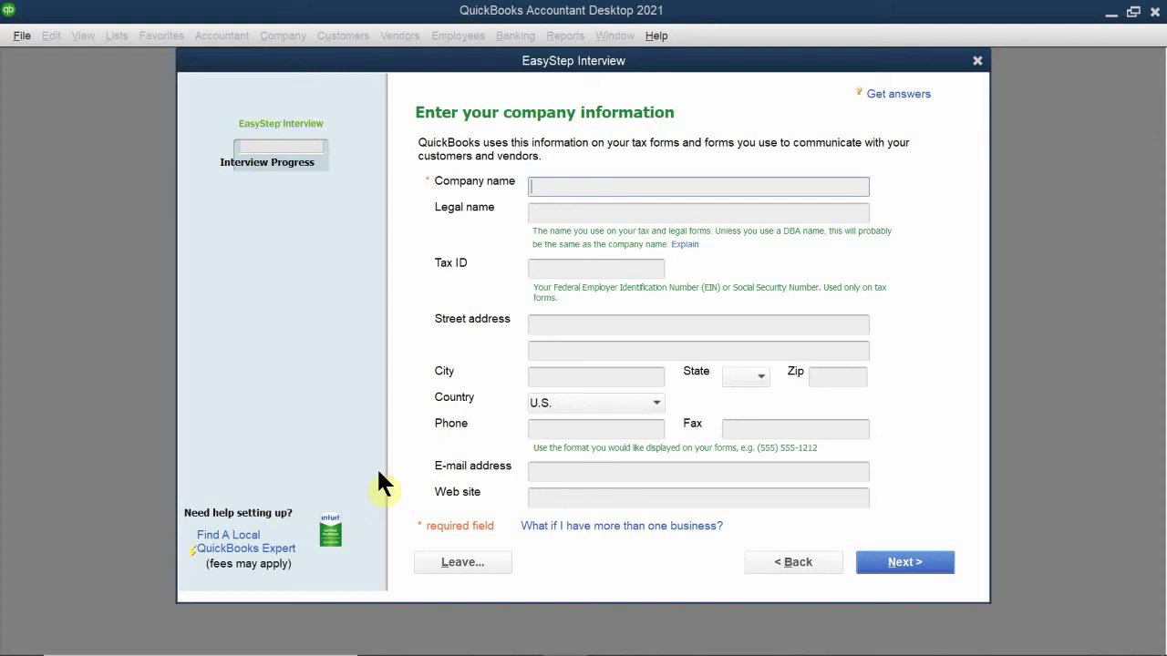
Step: Place the cursor in the empty Company name field
left_click(567, 186)
Step: Type 'Imagine Photography' as the company name, correcting the typos
type("Imagine Photography")
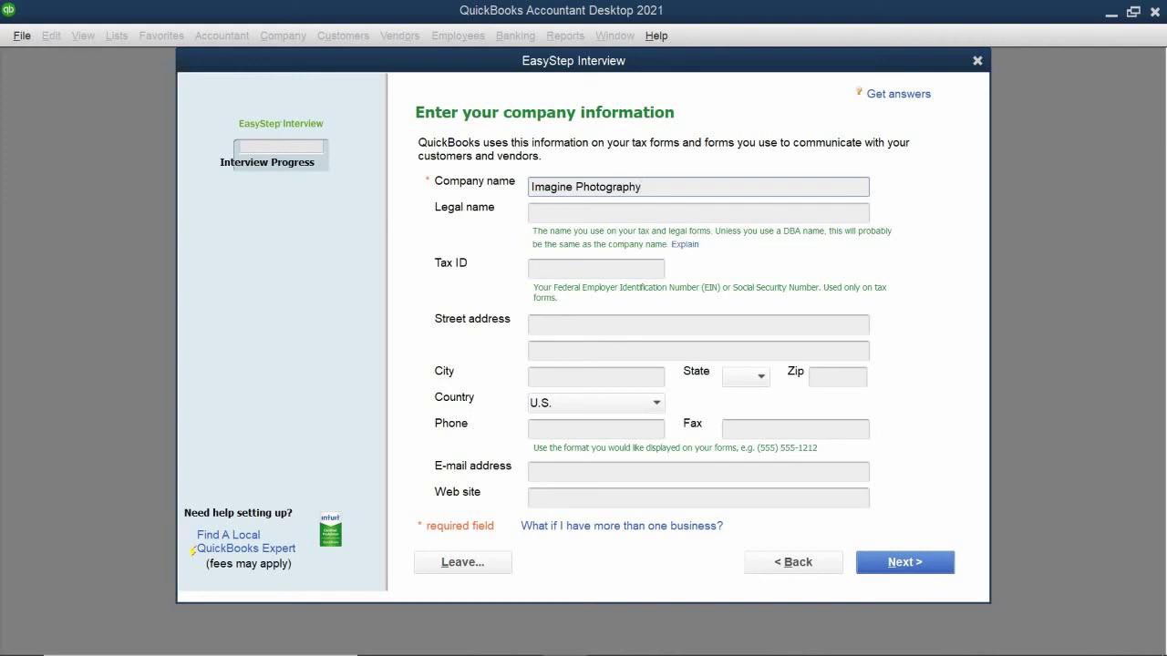
mouse_move(782, 651)
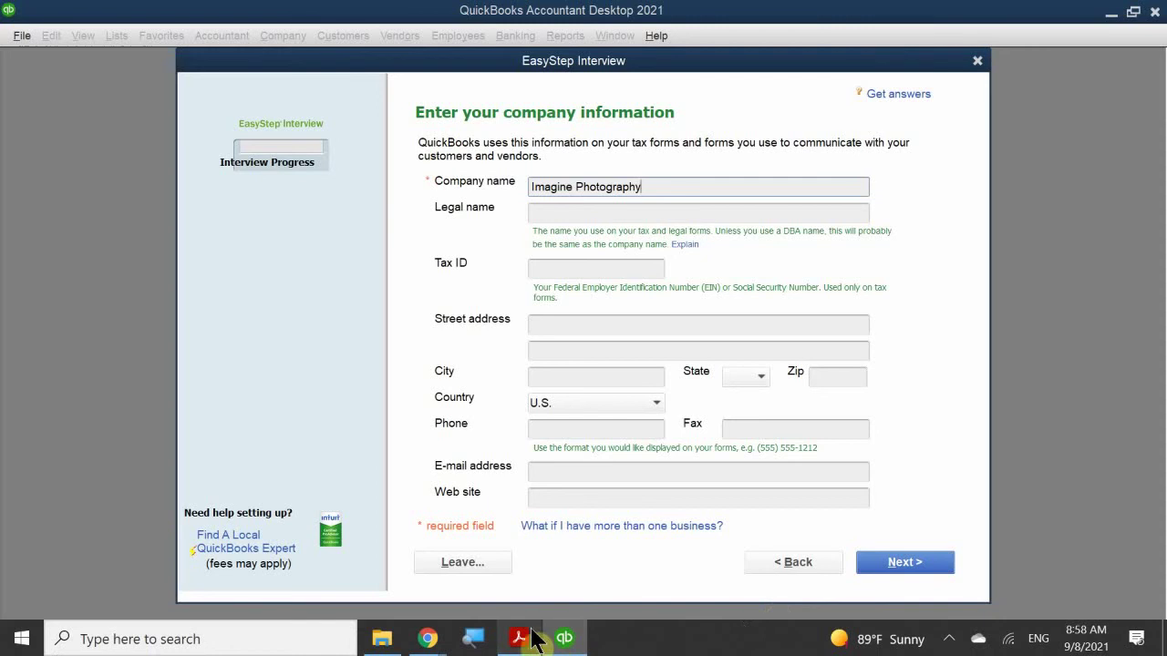
mouse_move(504, 645)
mouse_move(535, 577)
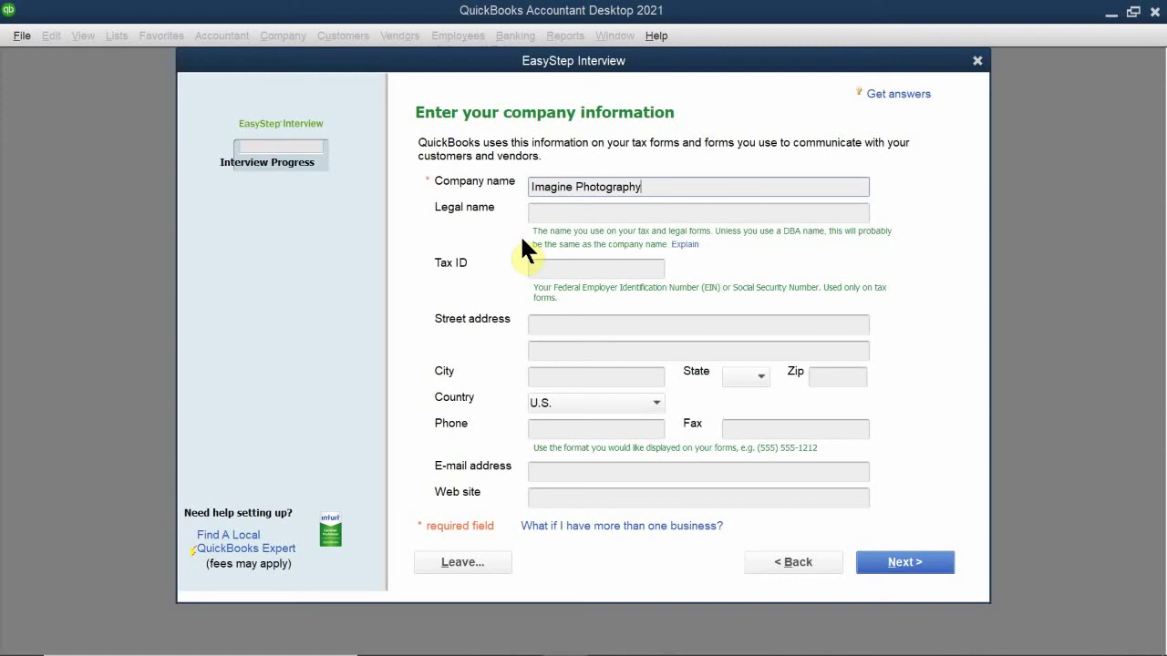
Step: Enter 'Imagine Photography, INC' as the company's legal name
left_click(553, 212)
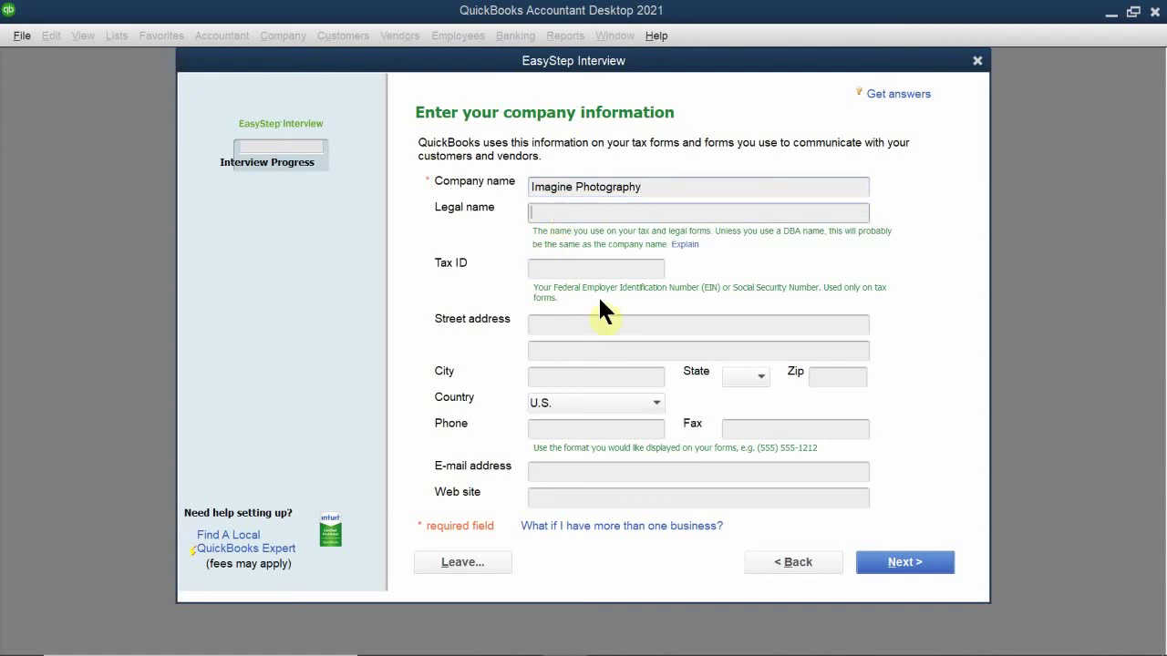
mouse_move(564, 638)
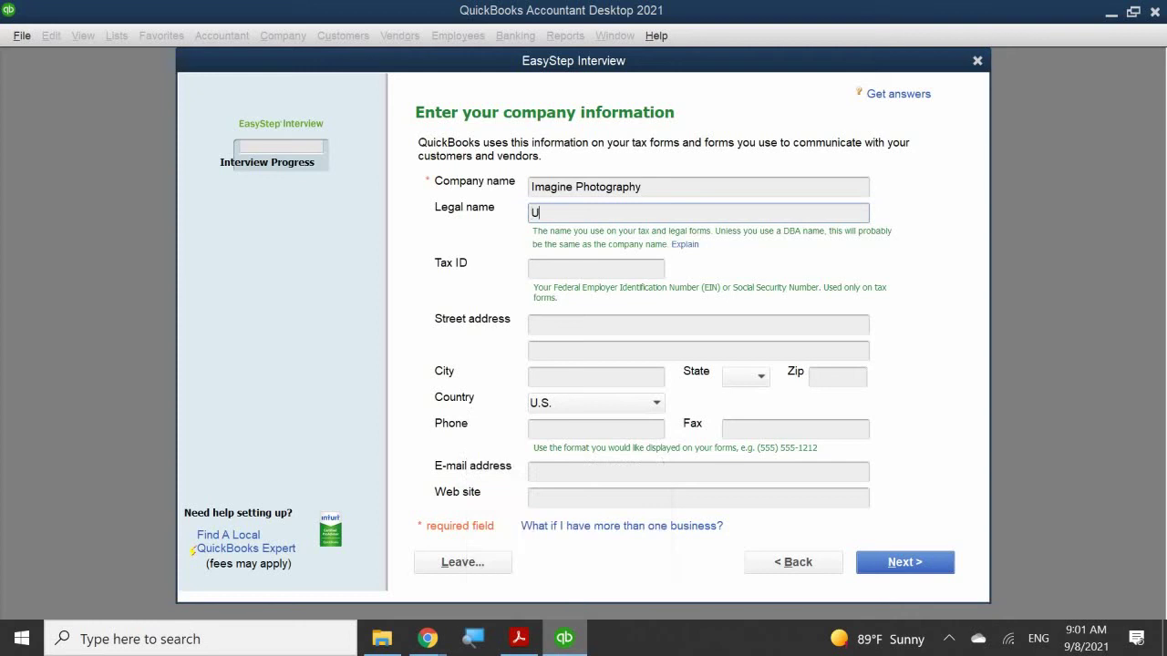
type("Imagine Photographu")
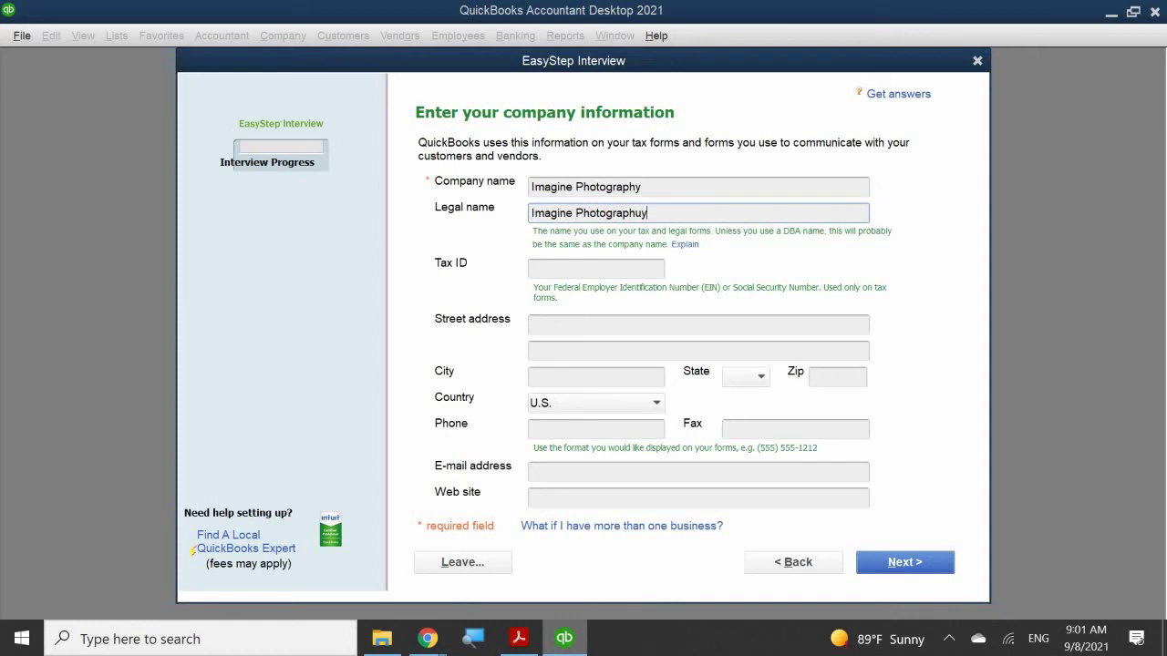
key("BackSpace")
type("y, INC")
left_click(567, 268)
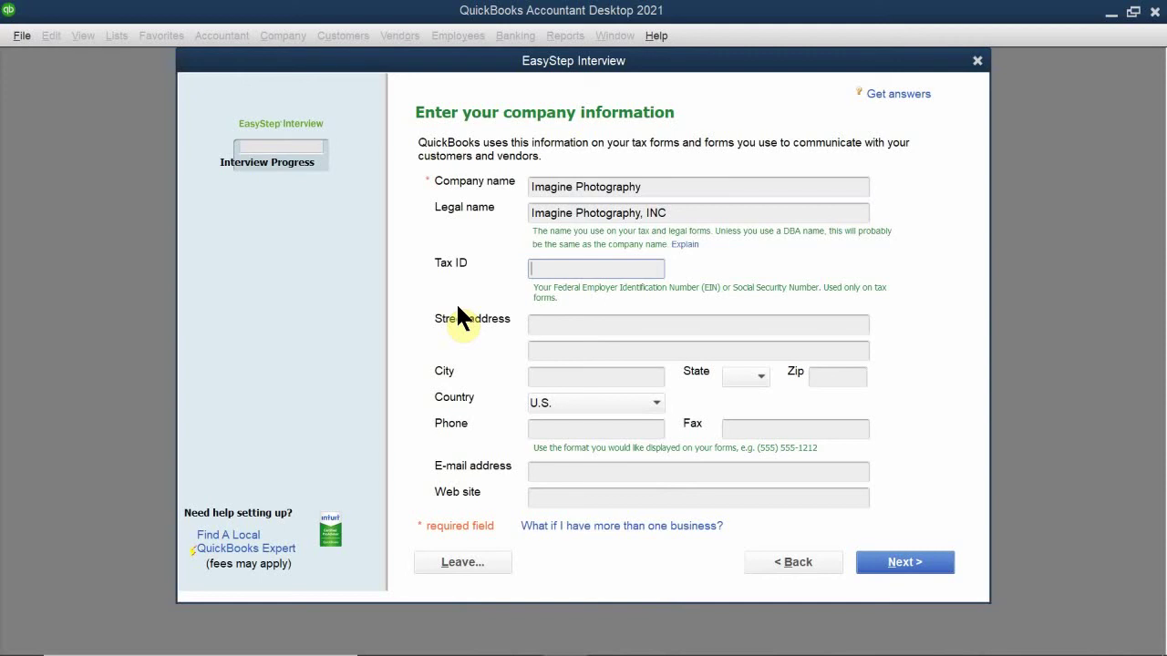
Step: Enter the company's federal EIN in the Tax ID field, fixing the mistyped digits
type("11-3456789")
Step: Enter the company's street address, correcting a stray character
left_click(552, 325)
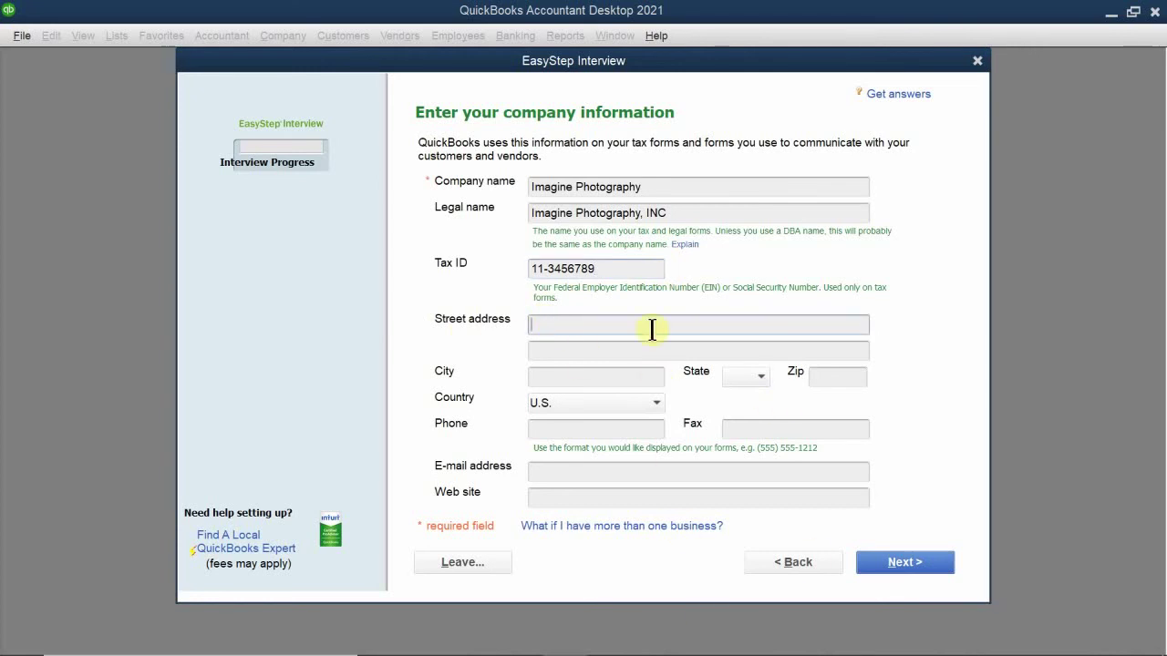
type("123M")
key("BackSpace")
type("Main Street")
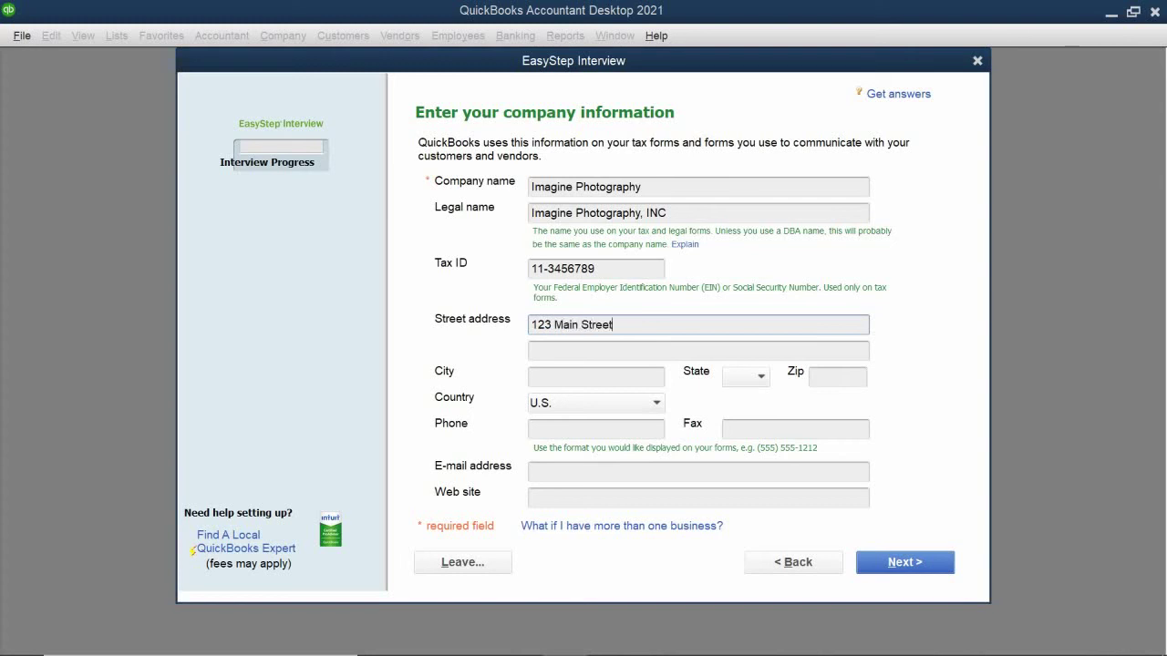
left_click(547, 352)
Step: Fill in the company's city and choose its state from the State list
left_click(551, 374)
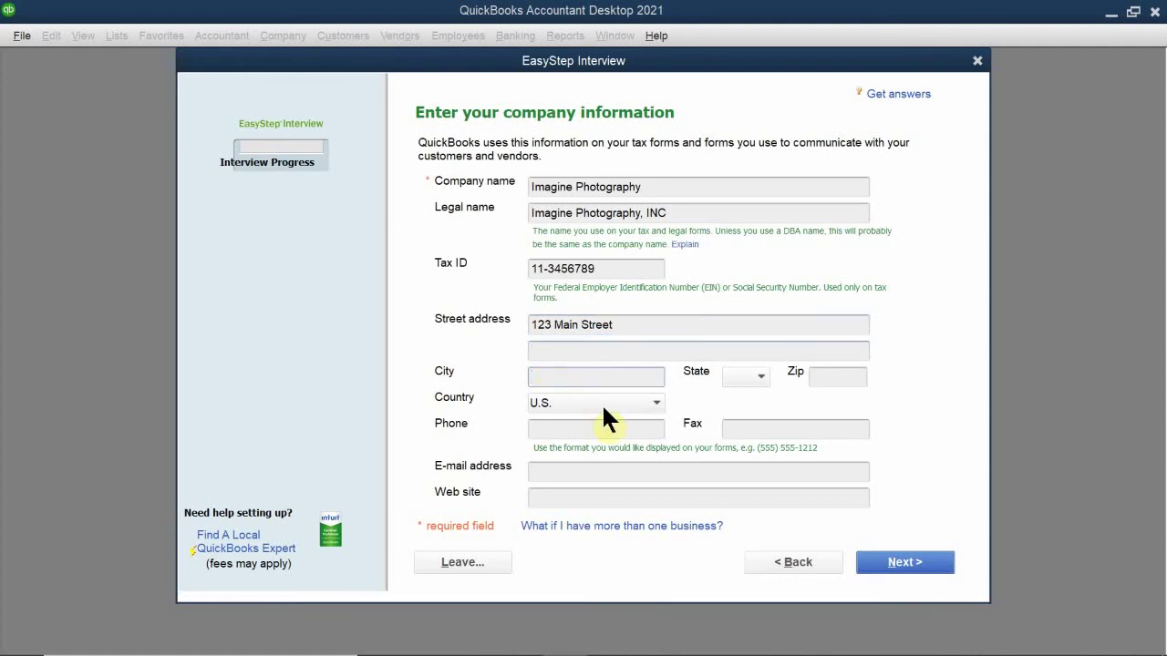
type("Pleasantville")
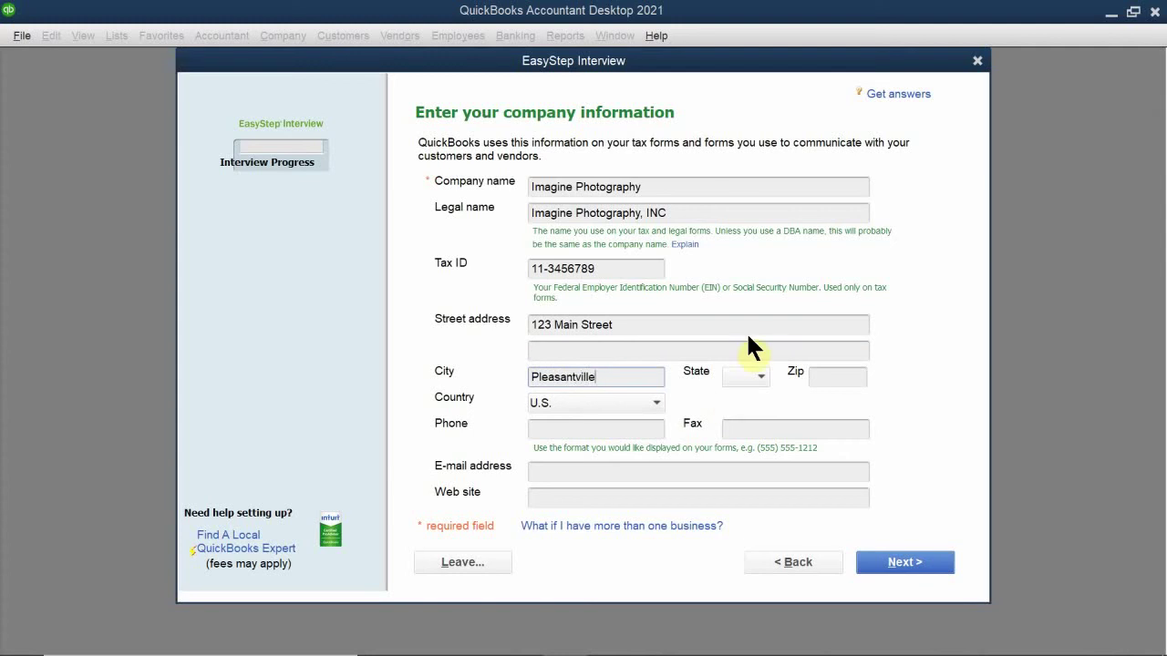
left_click(751, 374)
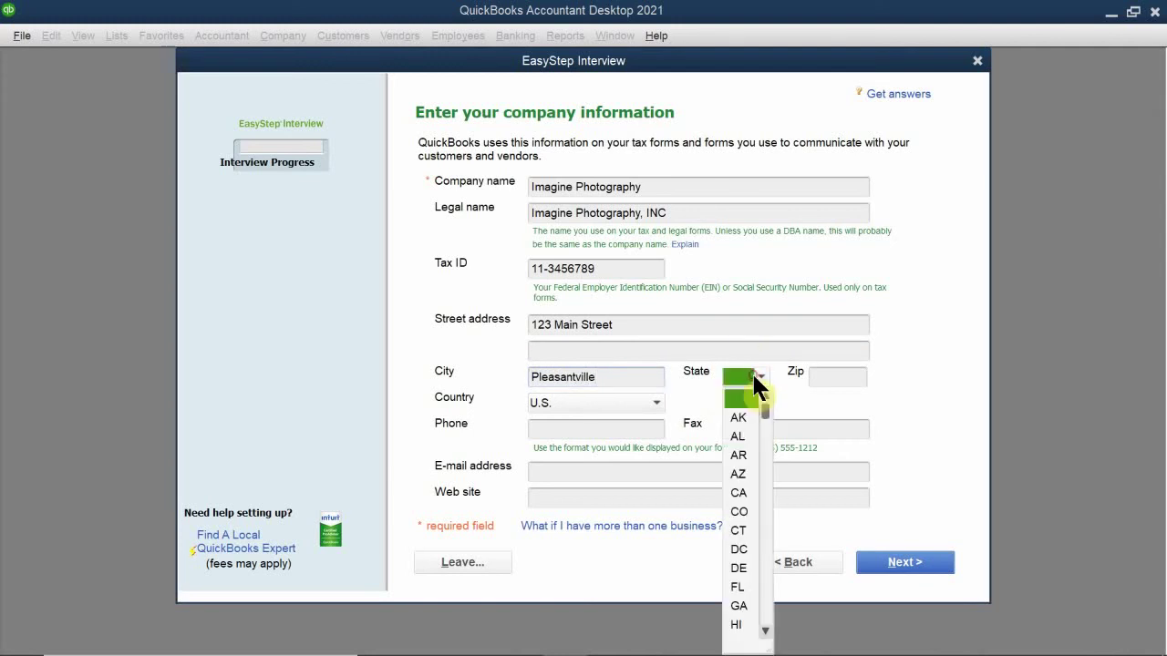
left_click(737, 491)
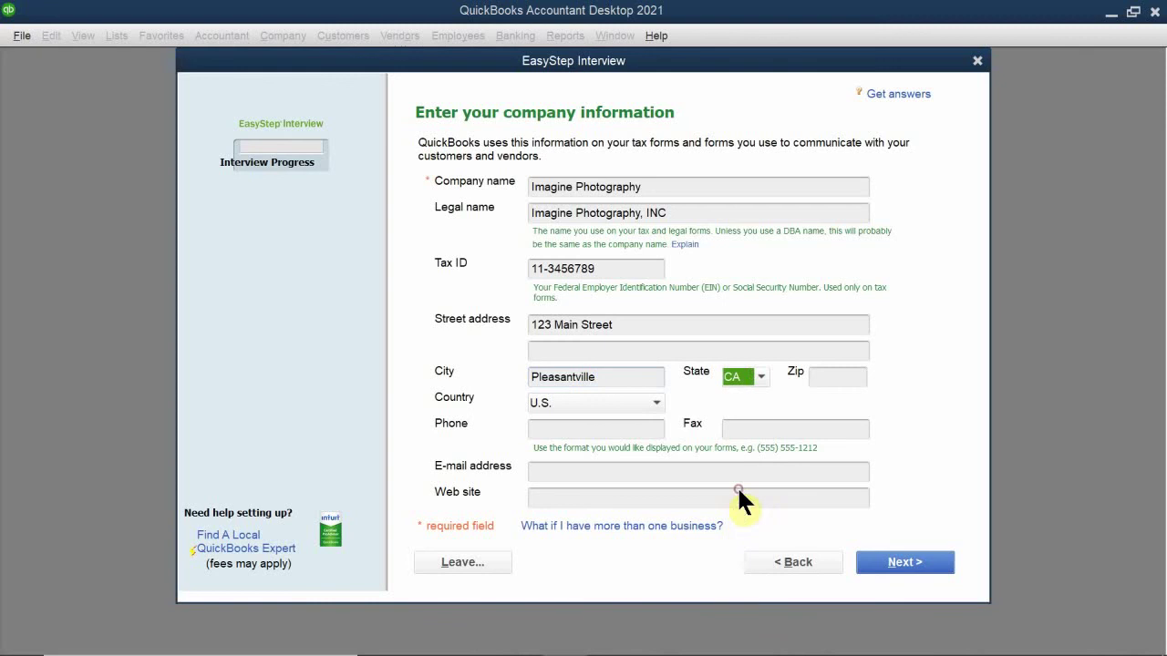
left_click(825, 376)
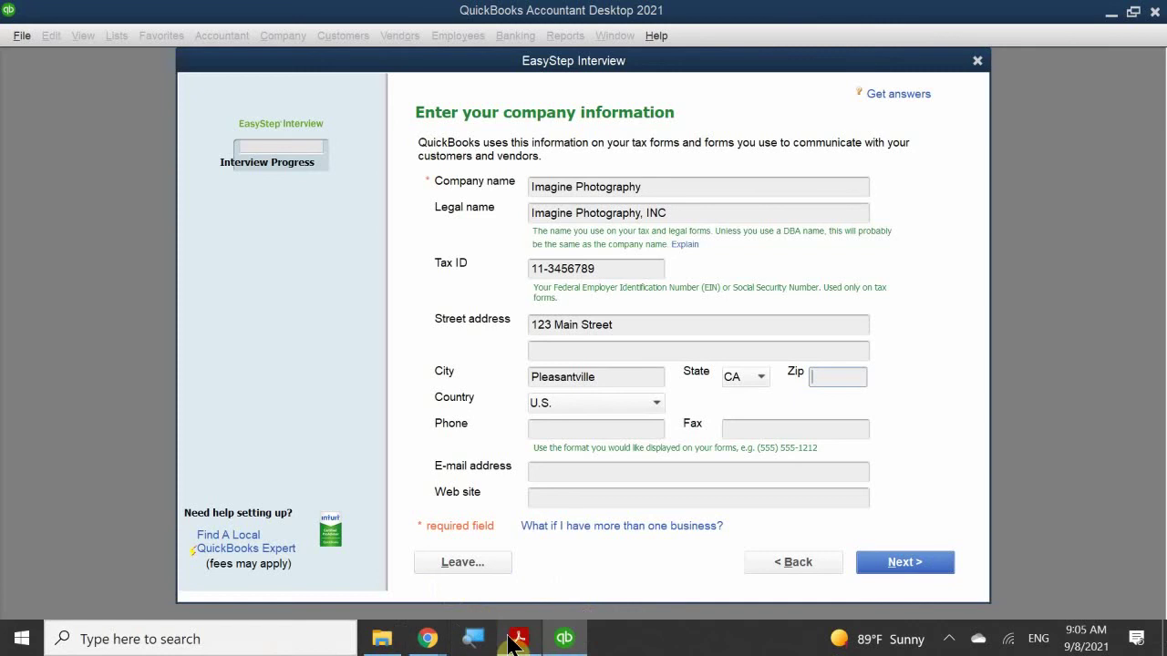
Step: Enter the company's ZIP code, checking the instructions PDF for the value
mouse_move(513, 642)
mouse_move(527, 574)
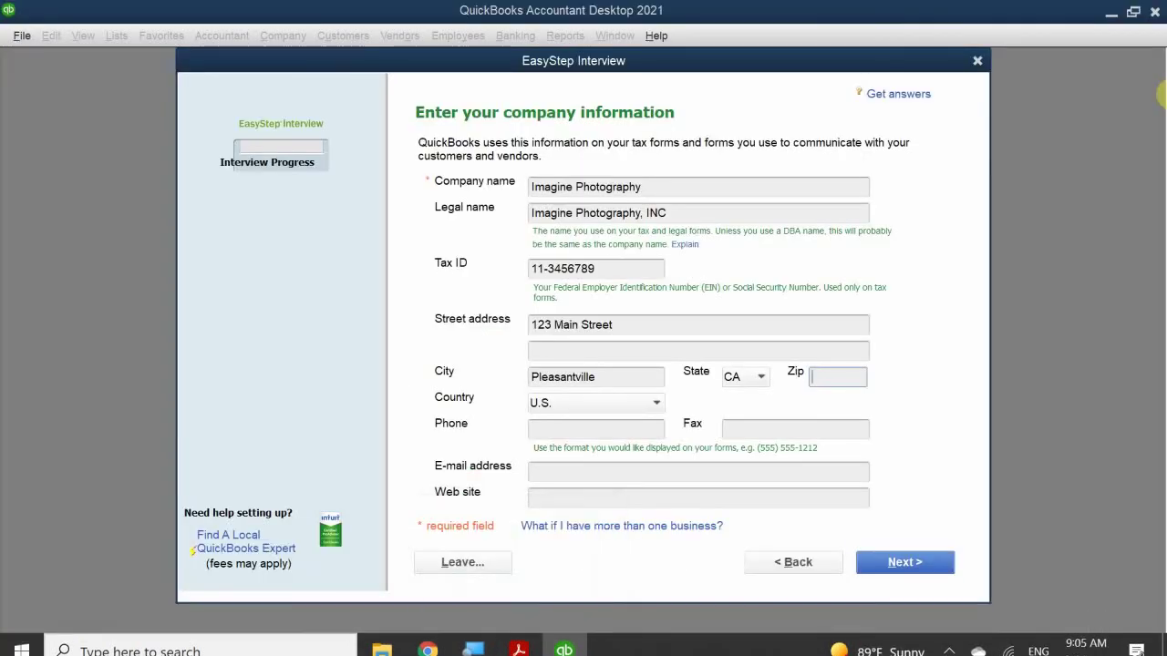
type("94566")
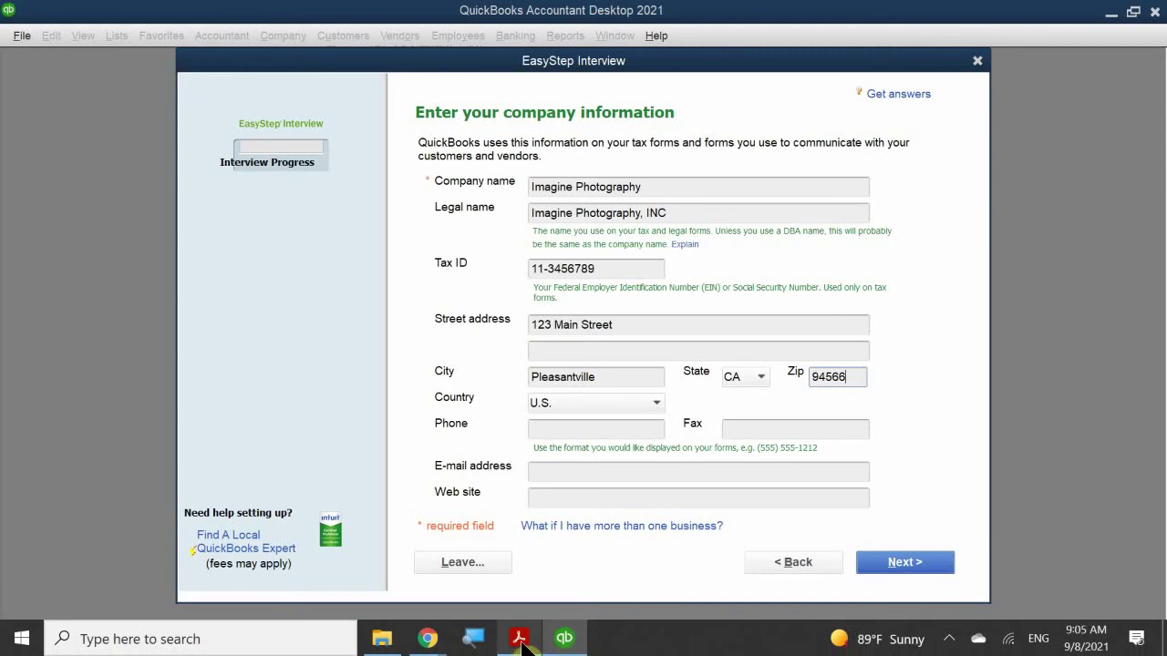
left_click(533, 593)
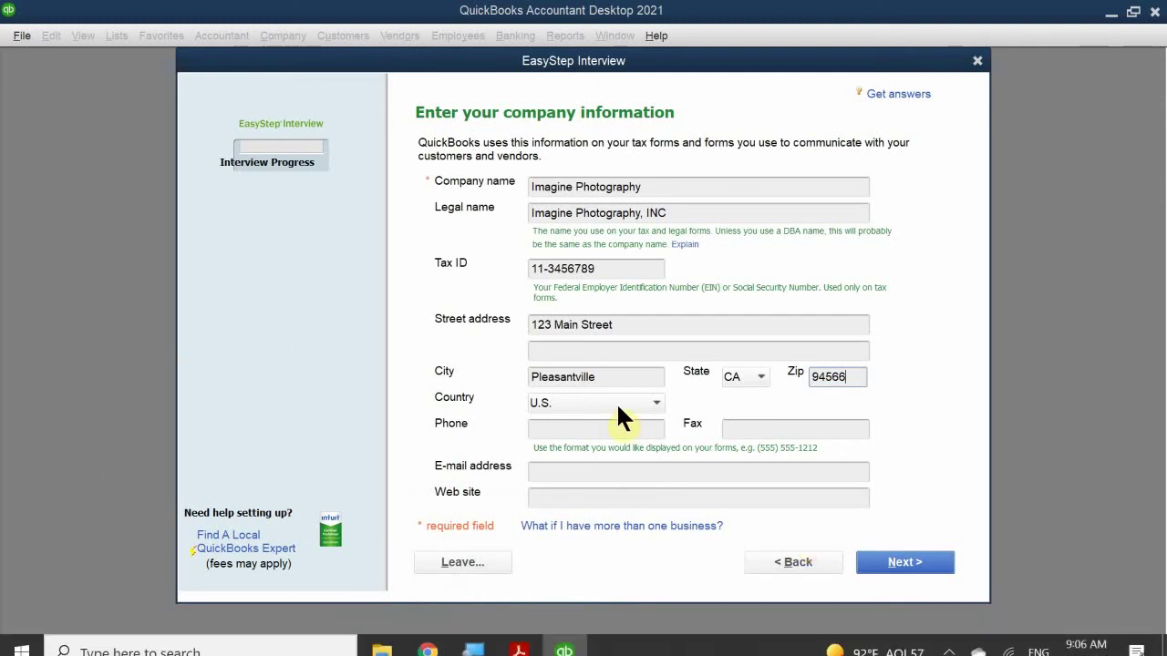
Step: Enter the company's phone number in the Phone field, replacing a wrong first entry
left_click(569, 430)
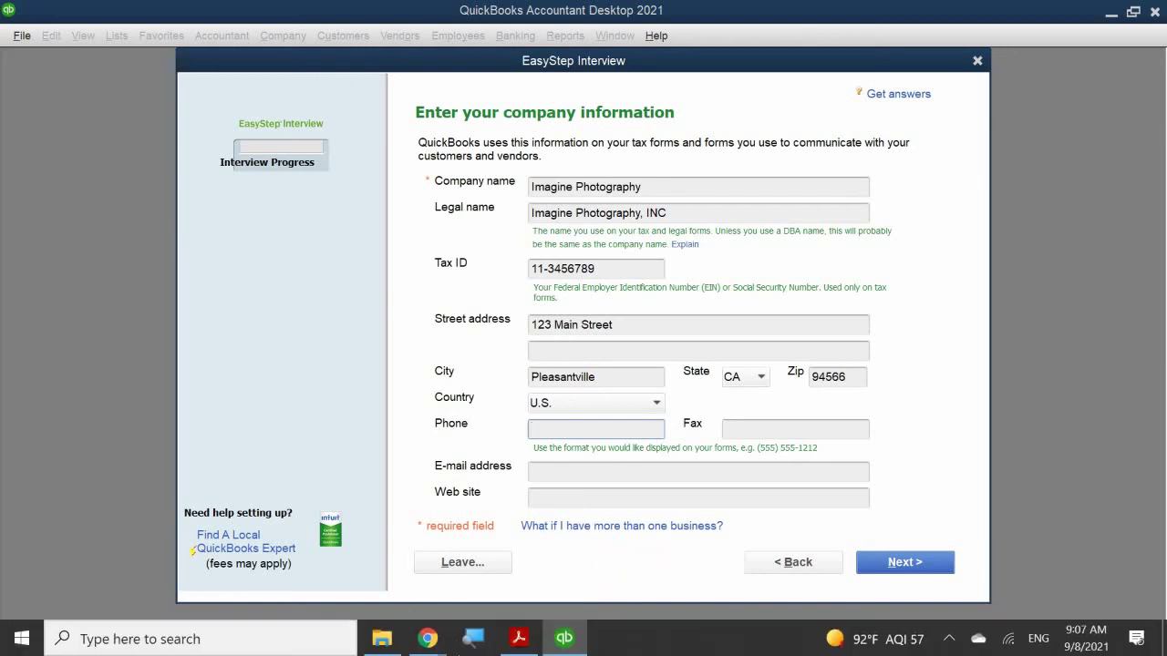
mouse_move(519, 639)
mouse_move(548, 572)
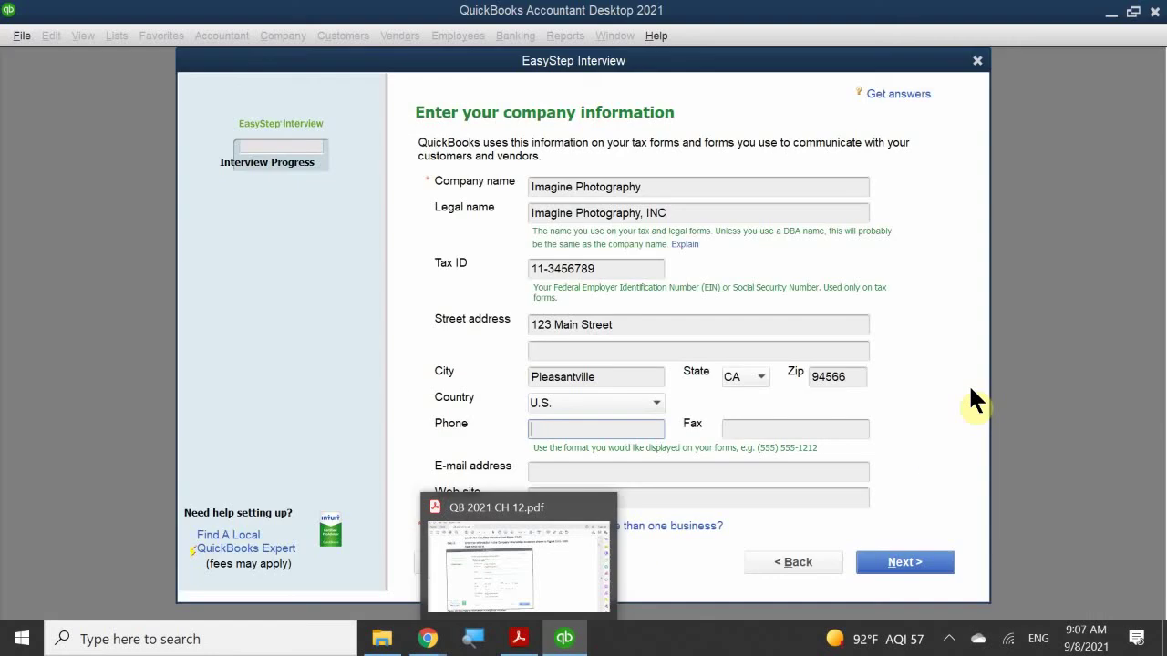
type("925-")
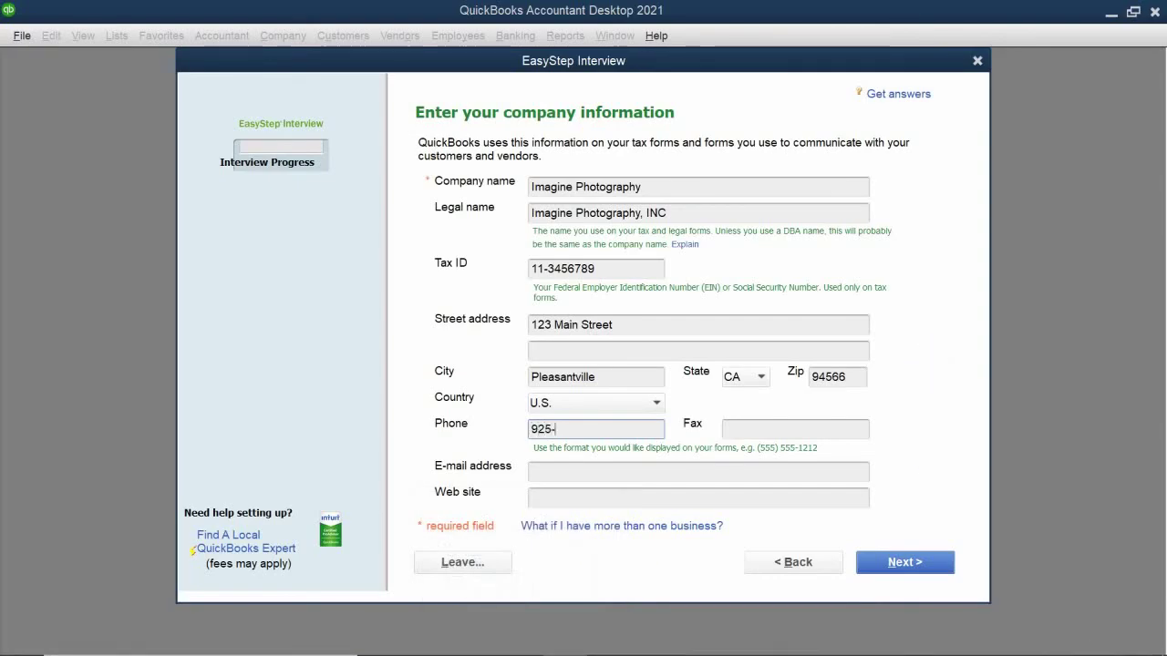
type("555-")
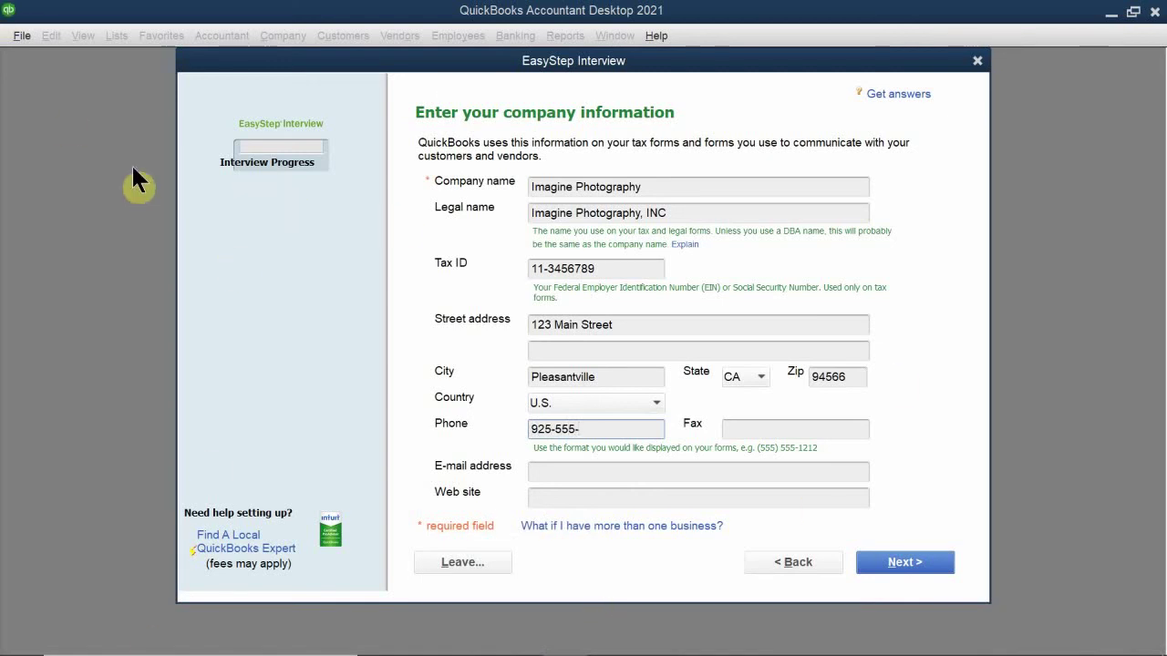
key("BackSpace")
key("BackSpace")
key("BackSpace")
key("BackSpace")
key("BackSpace")
key("BackSpace")
key("BackSpace")
key("BackSpace")
type("510-555-1212")
Step: Enter the company's e-mail address, retyping it after typos
left_click(555, 470)
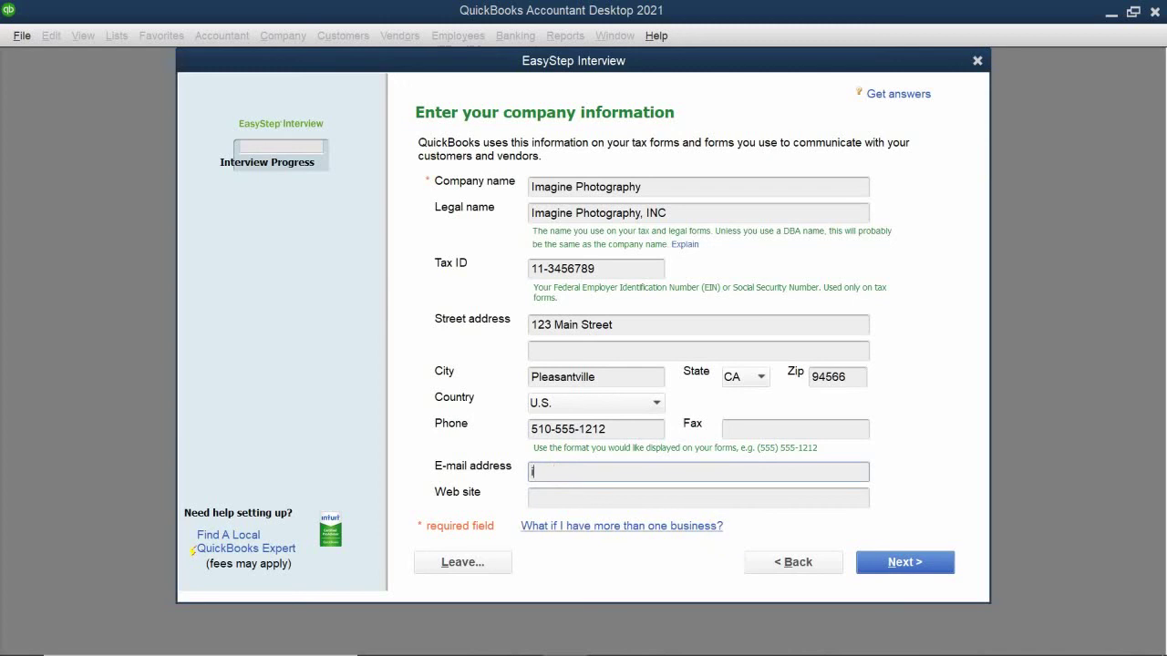
type("imagine photo.infi")
key("BackSpace")
type("o")
key("BackSpace")
key("BackSpace")
key("BackSpace")
key("BackSpace")
key("BackSpace")
key("BackSpace")
key("BackSpace")
key("BackSpace")
key("BackSpace")
key("BackSpace")
key("BackSpace")
key("BackSpace")
key("BackSpace")
key("BackSpace")
key("BackSpace")
key("BackSpace")
key("BackSpace")
type("cnf")
key("BackSpace")
key("BackSpace")
key("BackSpace")
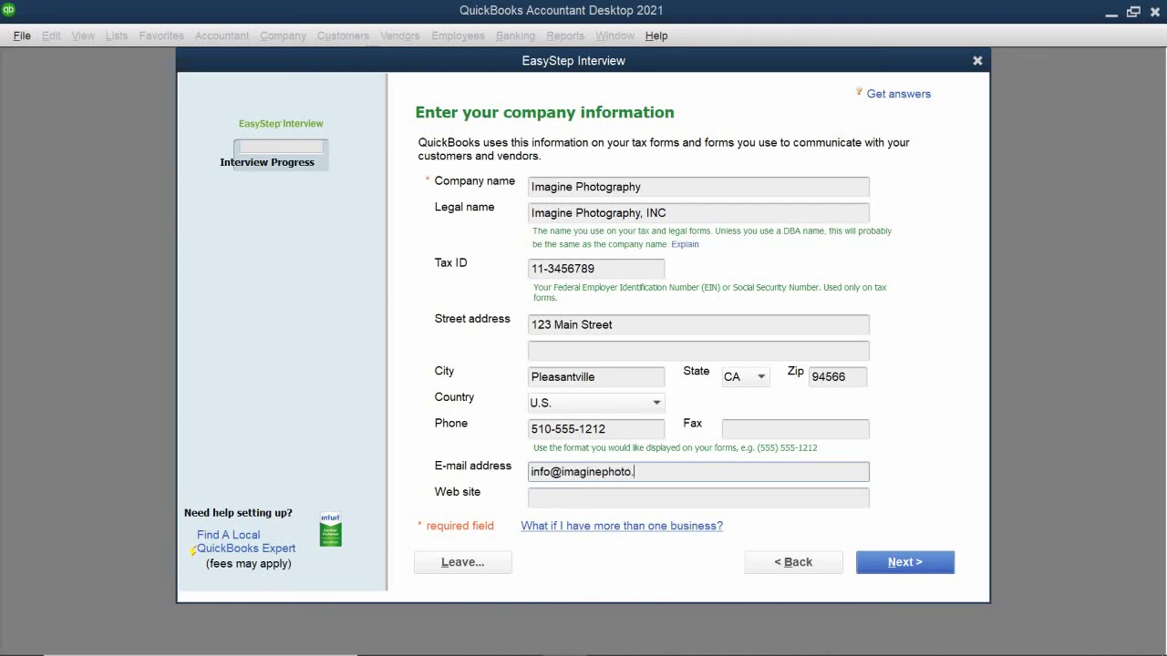
left_click(557, 497)
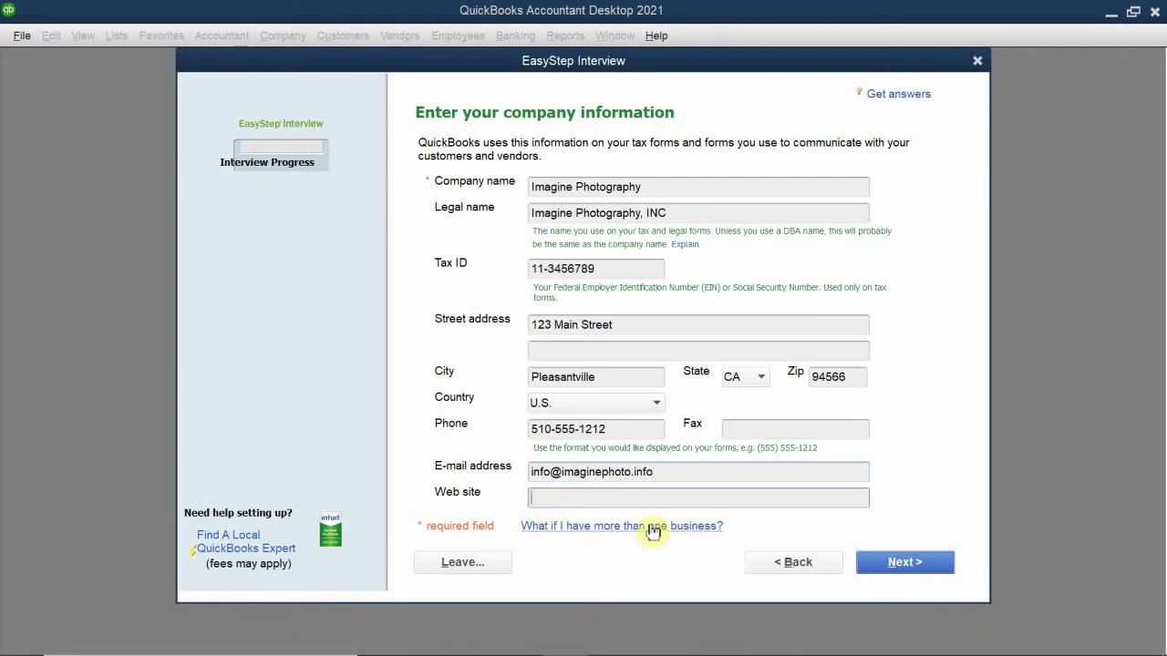
type("www.imag")
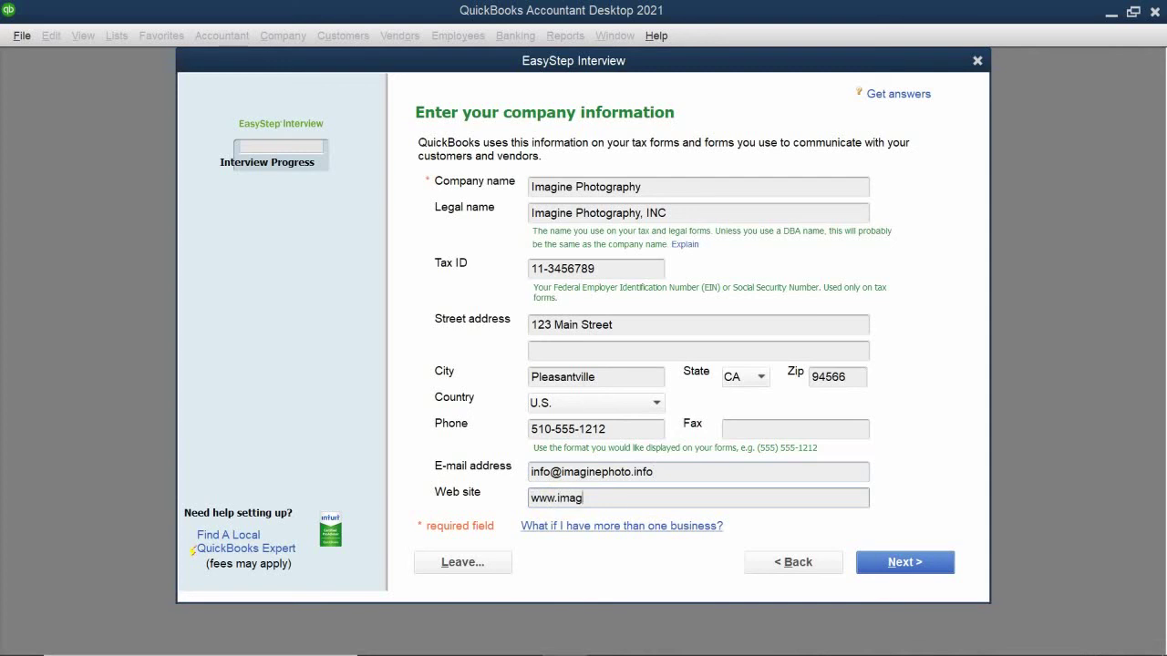
type("inephoto.info")
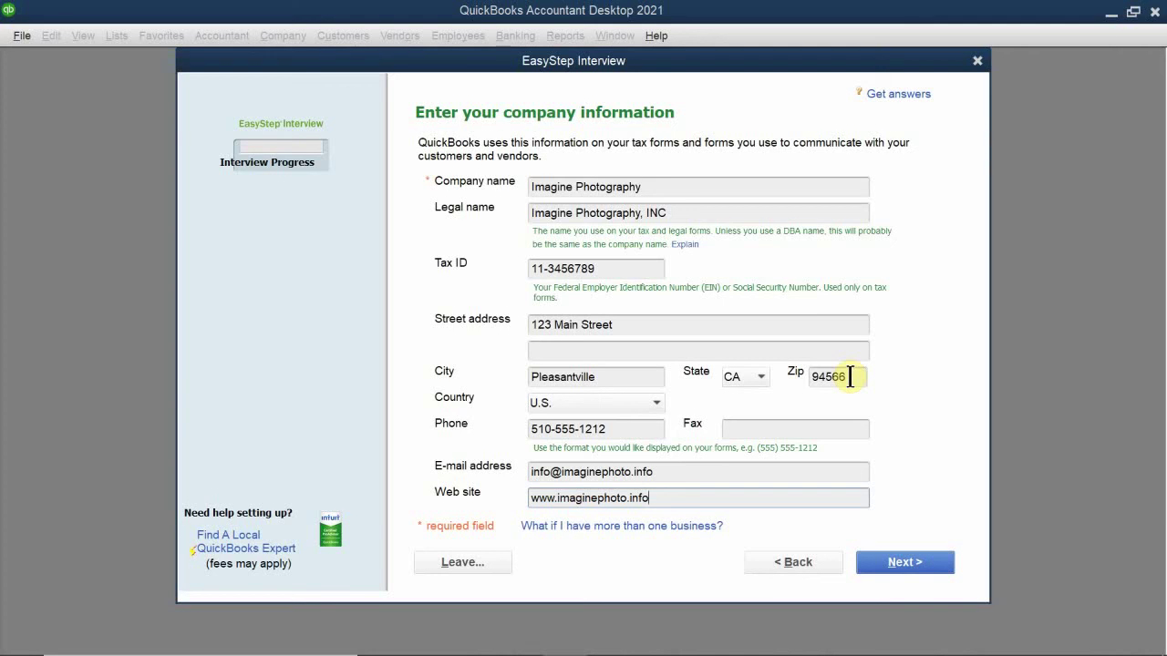
Step: Replace the last three ZIP code digits with 123 and continue to the industry page
left_click(849, 377)
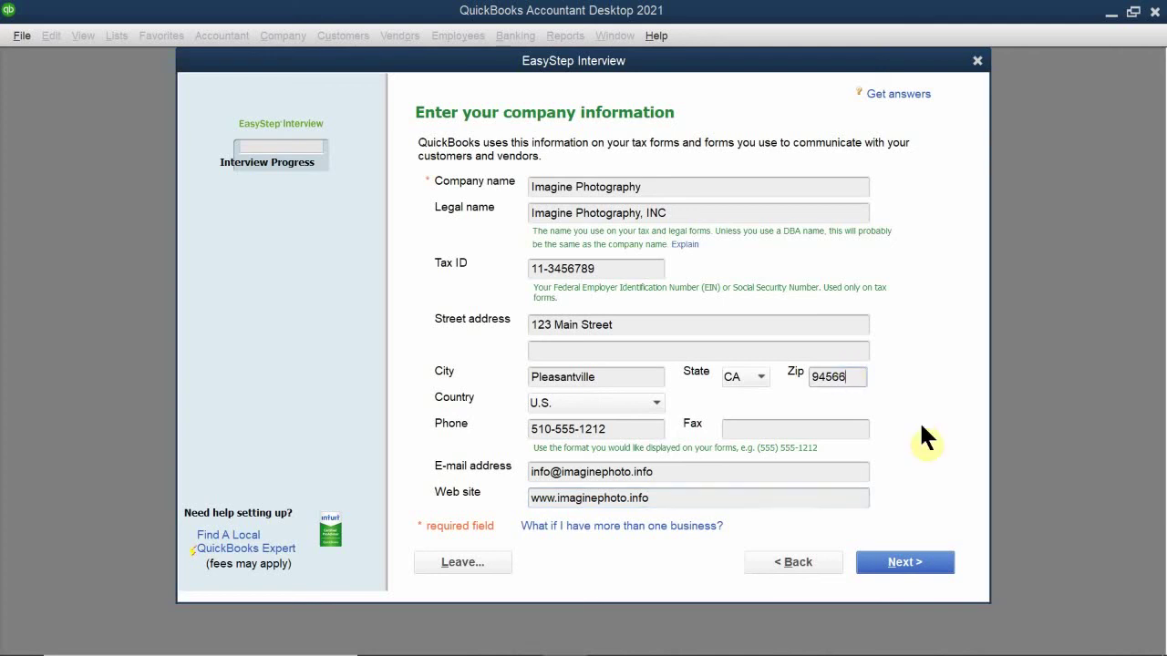
key("BackSpace")
key("BackSpace")
key("BackSpace")
type("123")
left_click(915, 561)
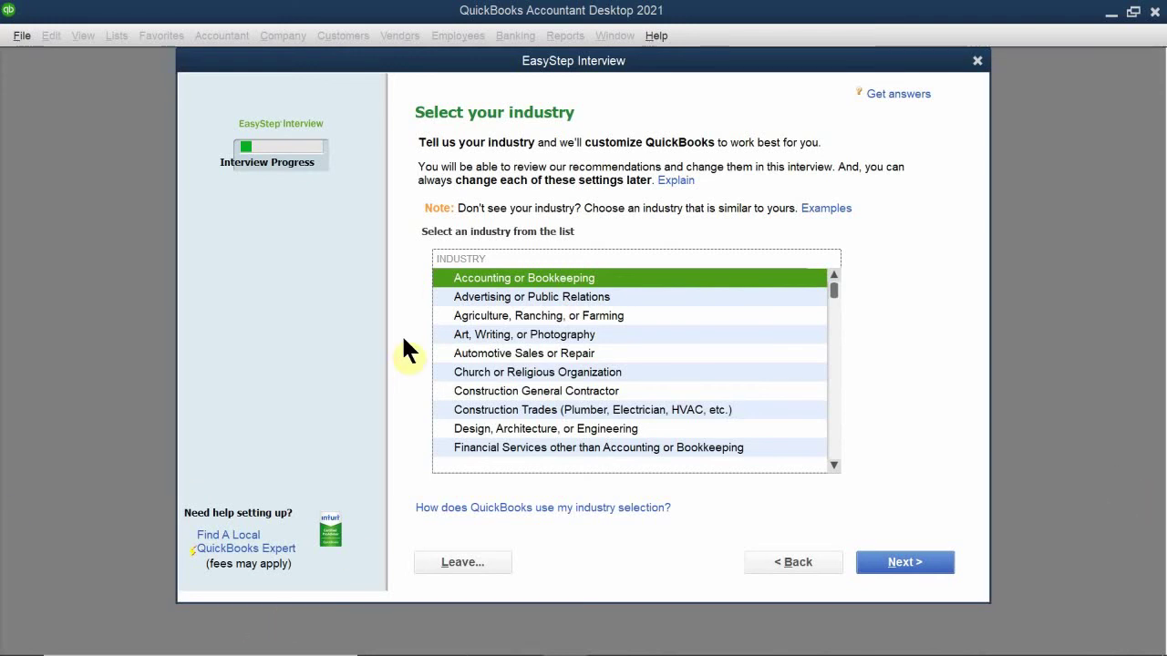
scroll(493, 328, "down", 10)
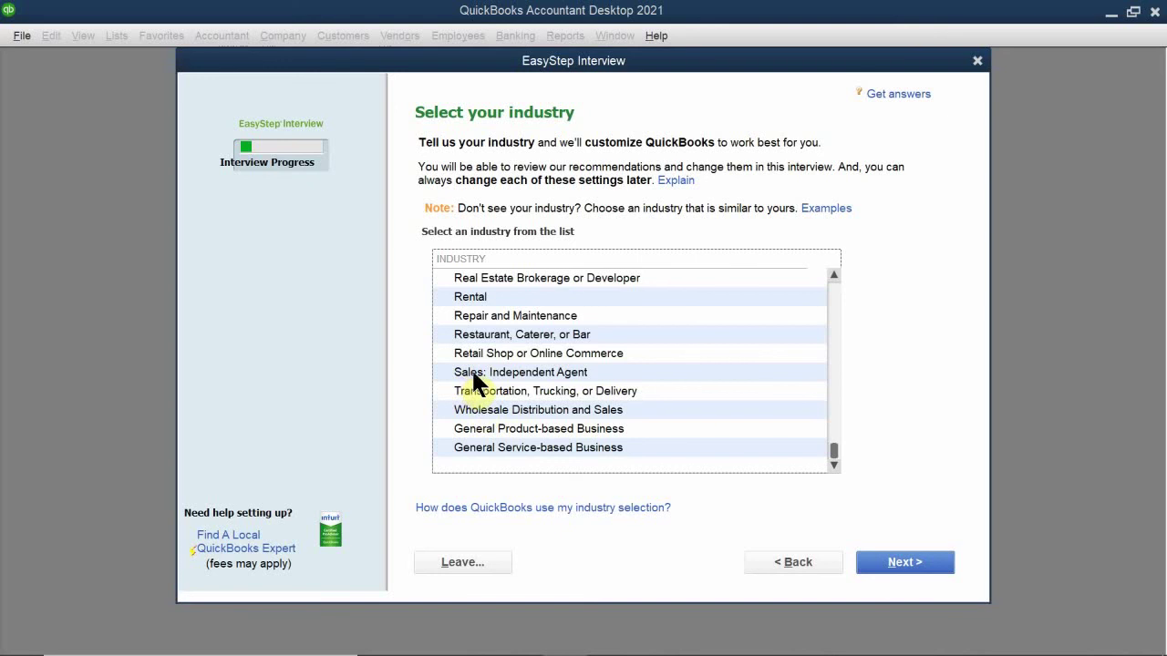
scroll(499, 384, "up", 4)
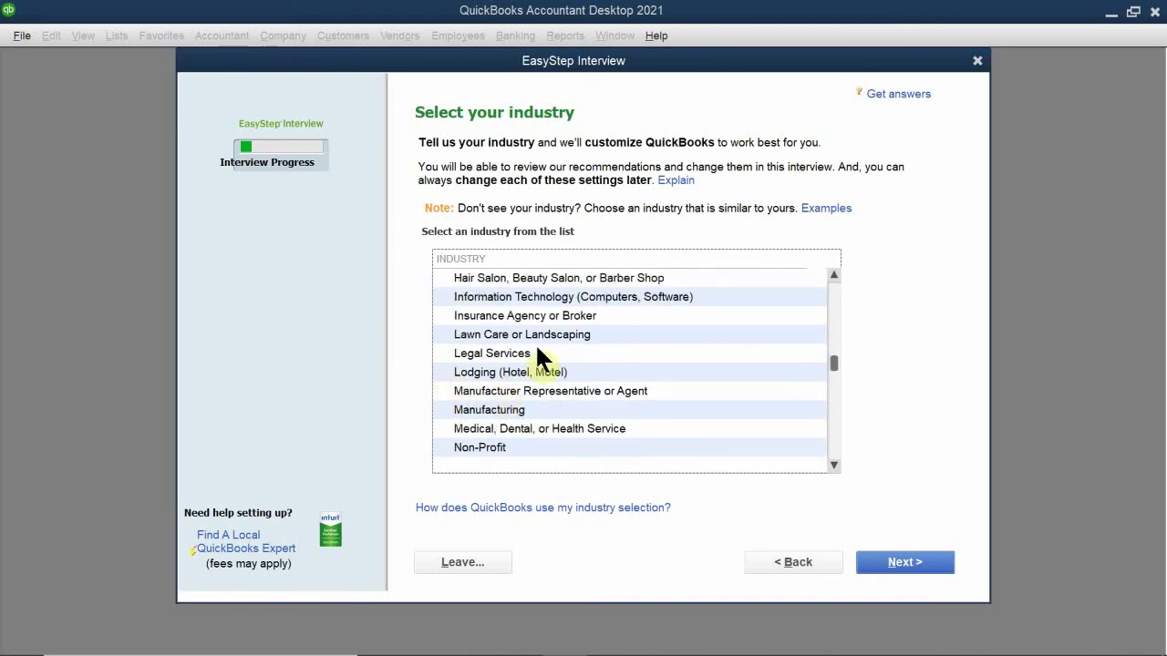
scroll(531, 354, "up", 2)
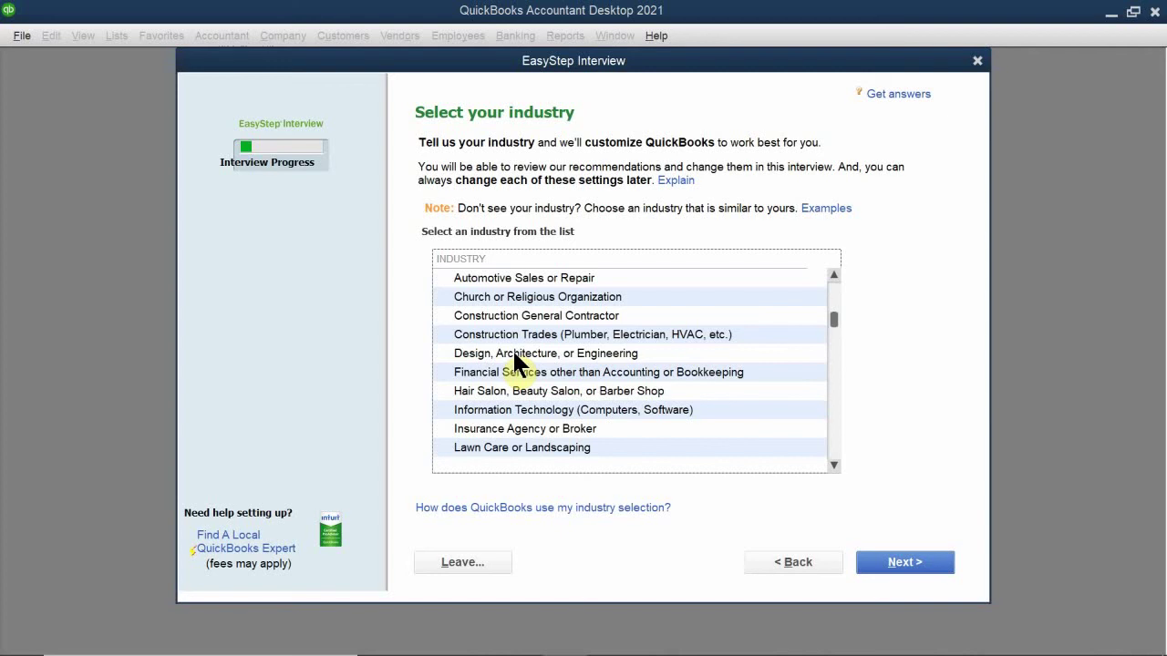
scroll(515, 360, "down", 6)
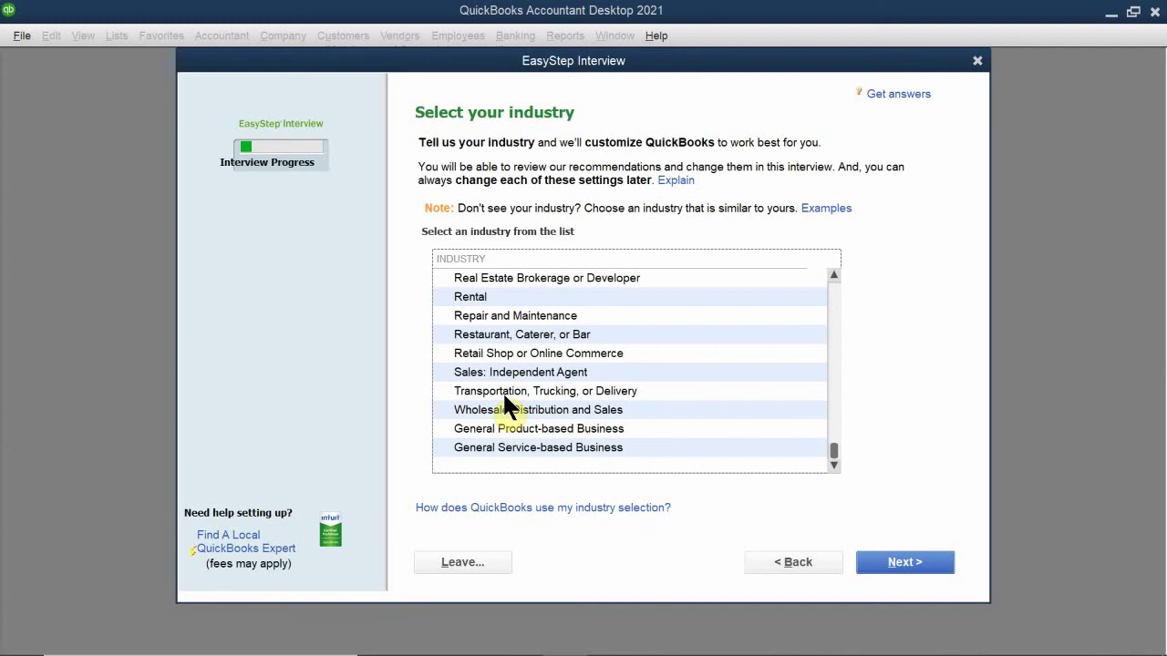
key("Home")
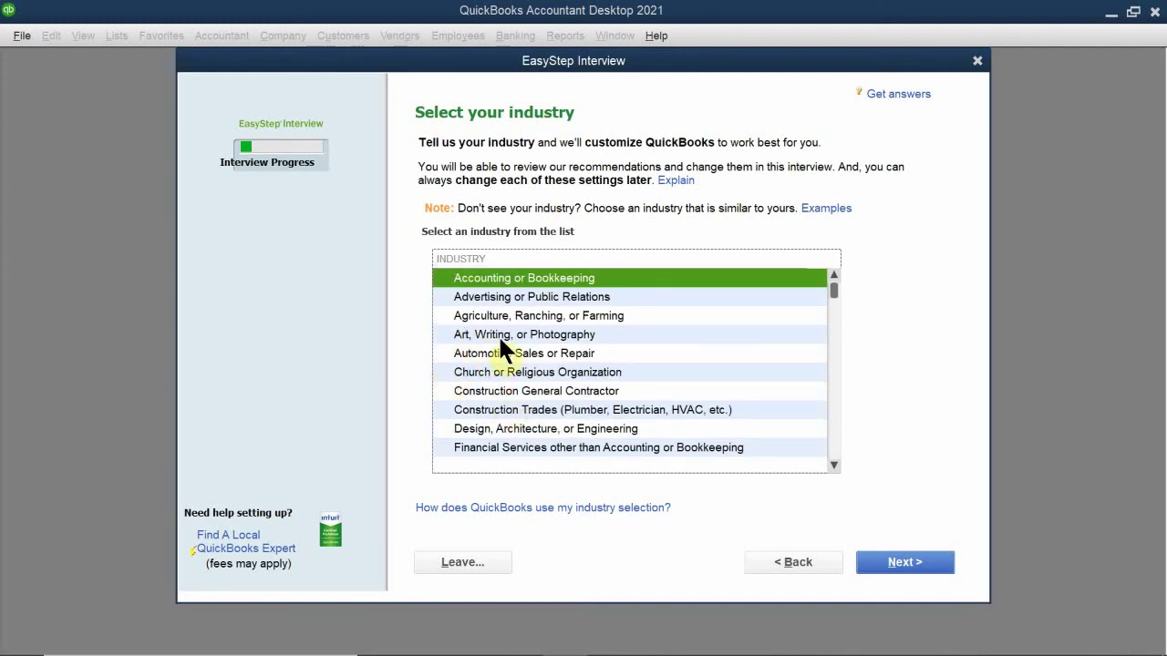
Step: Choose Art, Writing, or Photography as the industry and continue
left_click(534, 336)
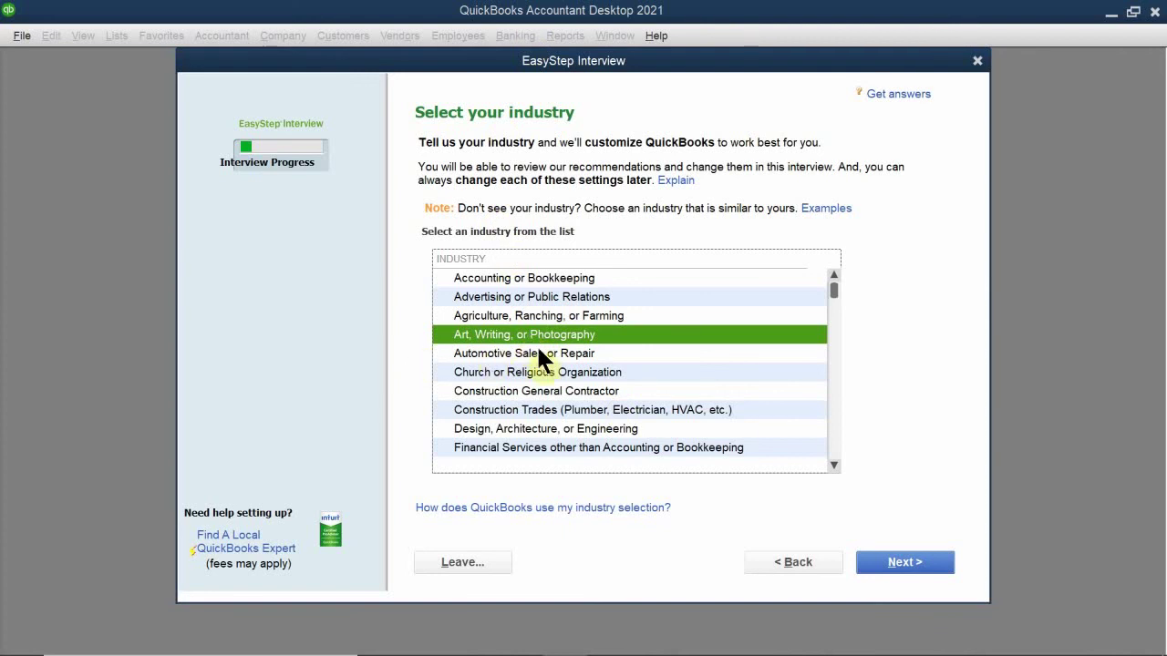
left_click(912, 563)
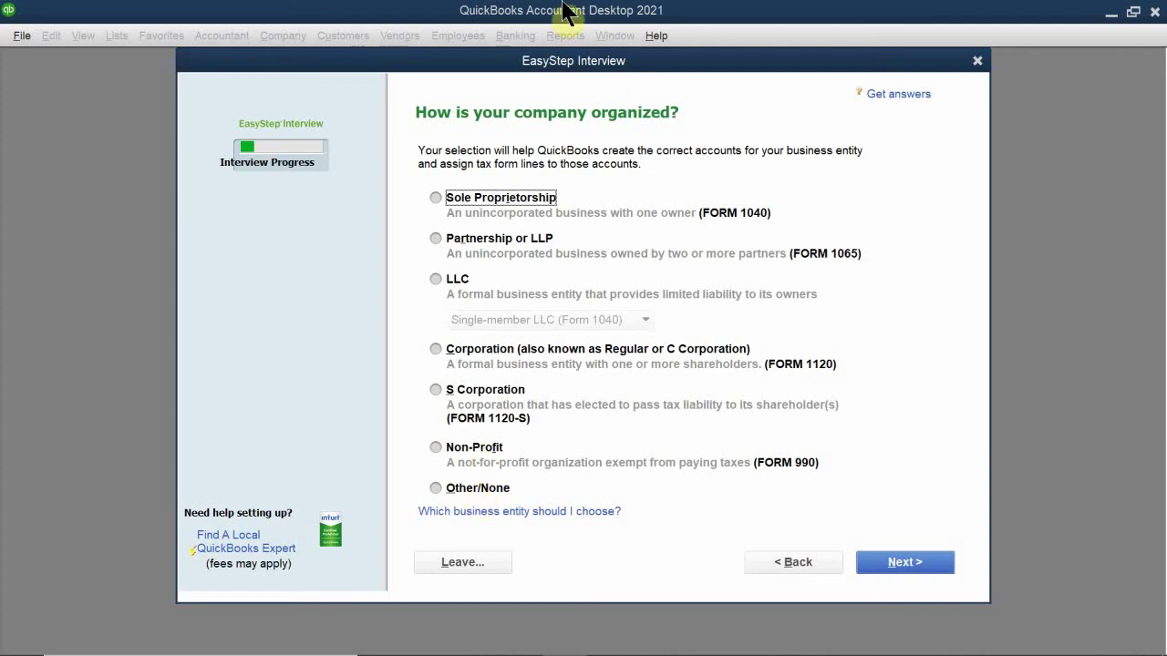
Step: Set the business entity type to S Corporation and continue
left_click(481, 194)
left_click(471, 392)
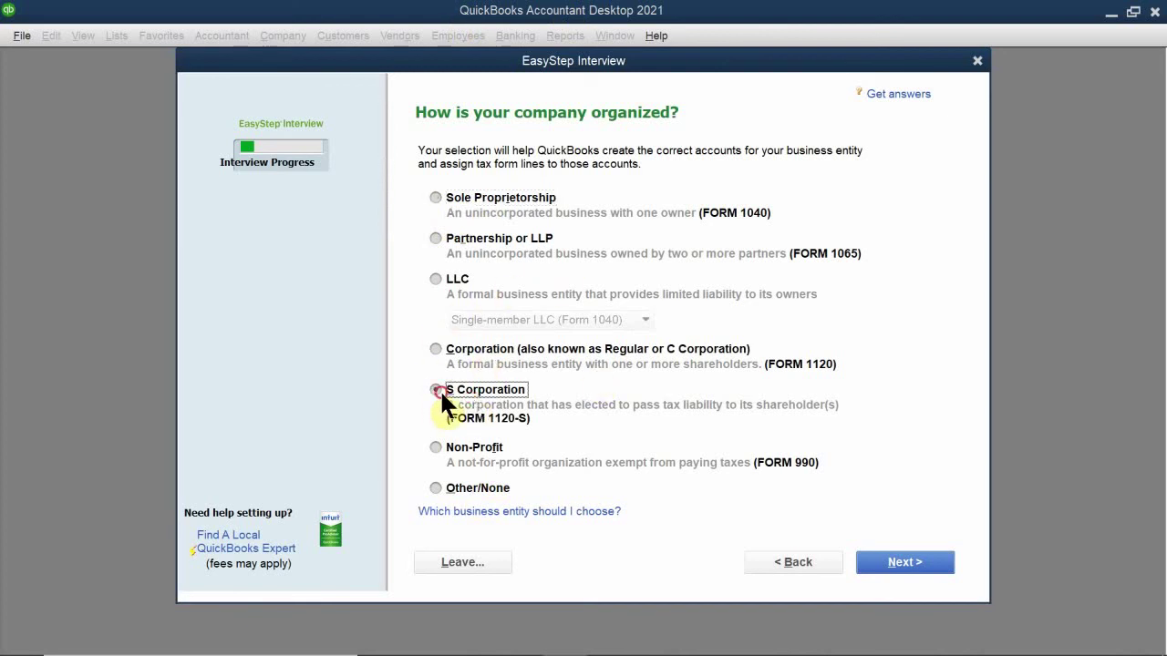
left_click(886, 561)
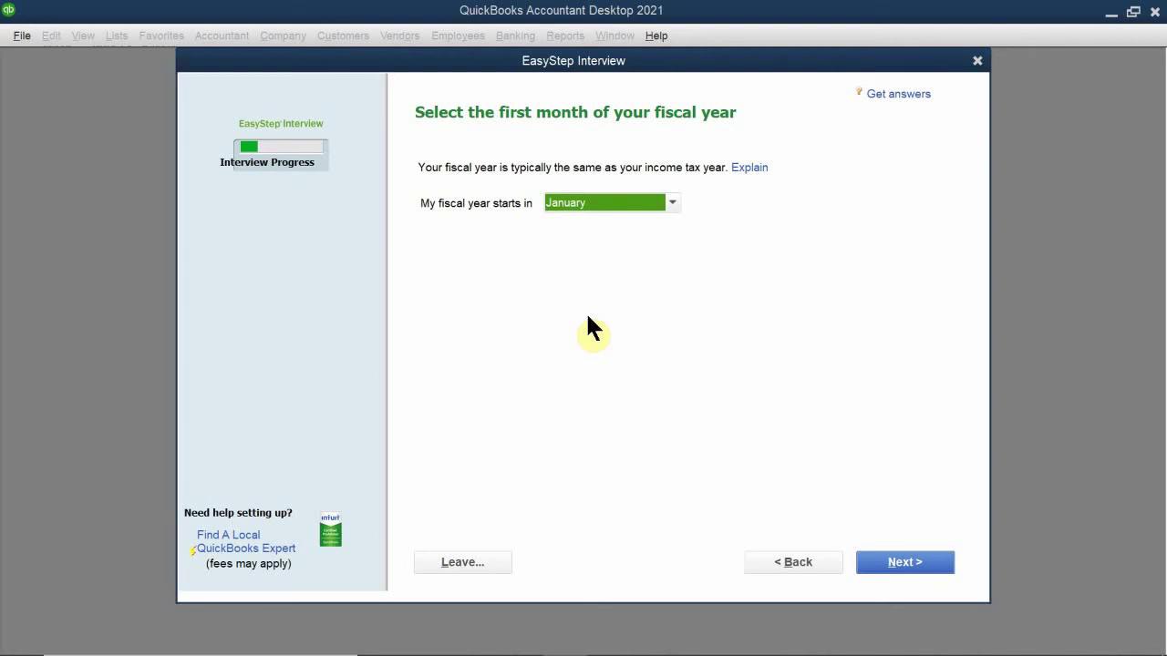
Step: Keep January as the first month of the fiscal year and continue
left_click(580, 203)
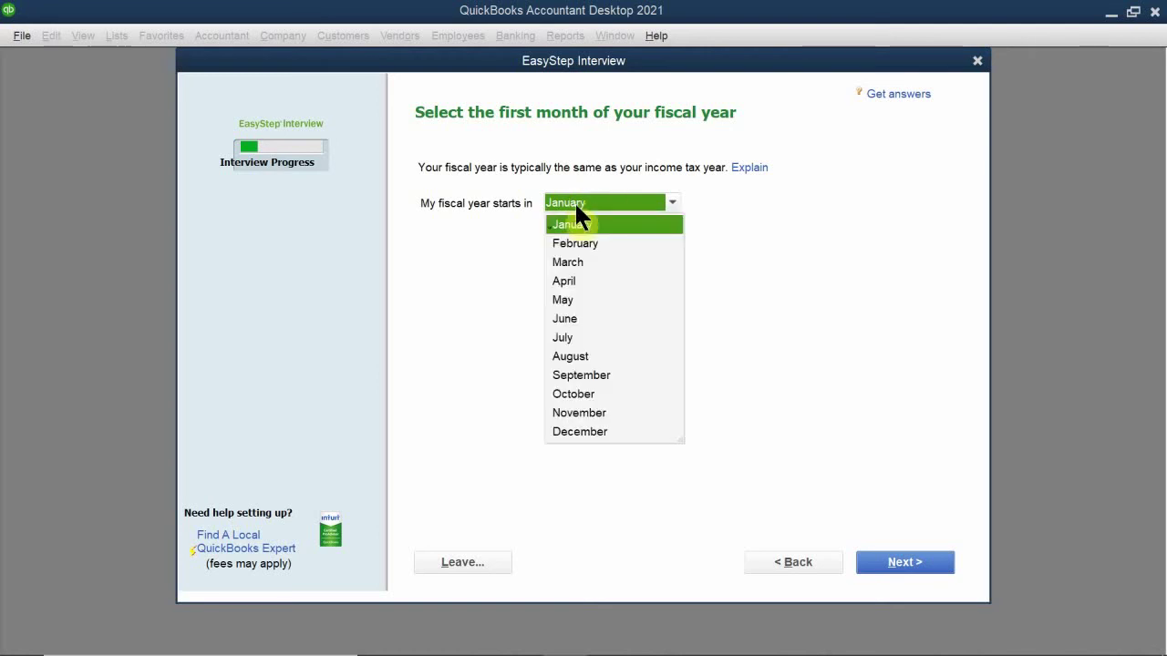
left_click(586, 225)
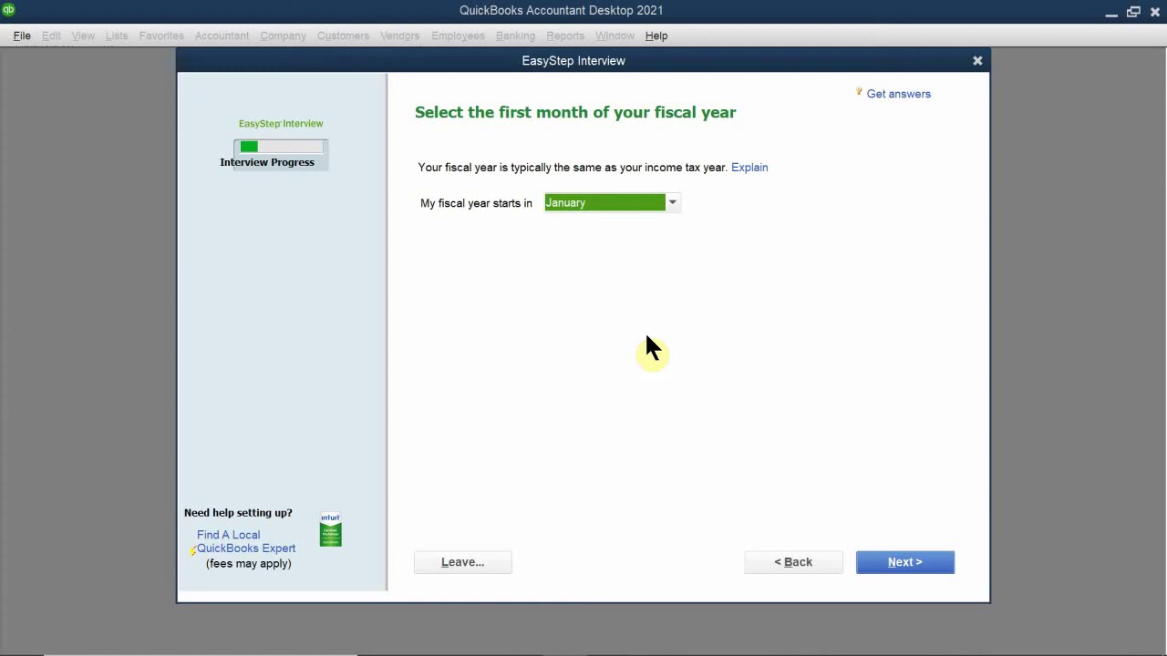
left_click(893, 561)
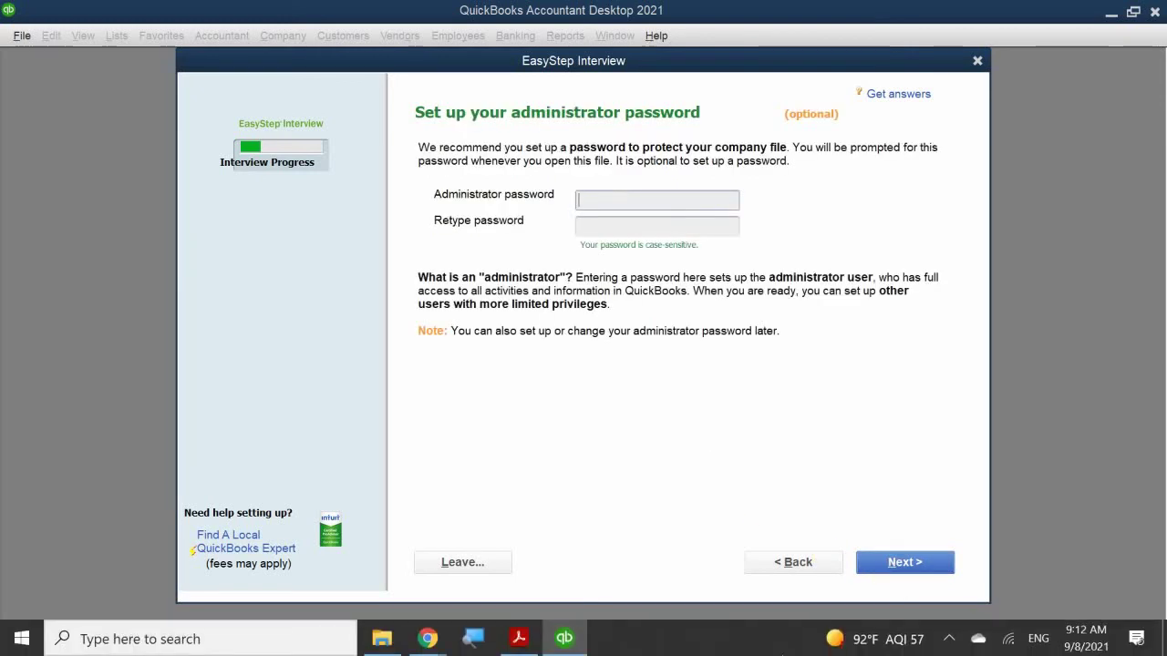
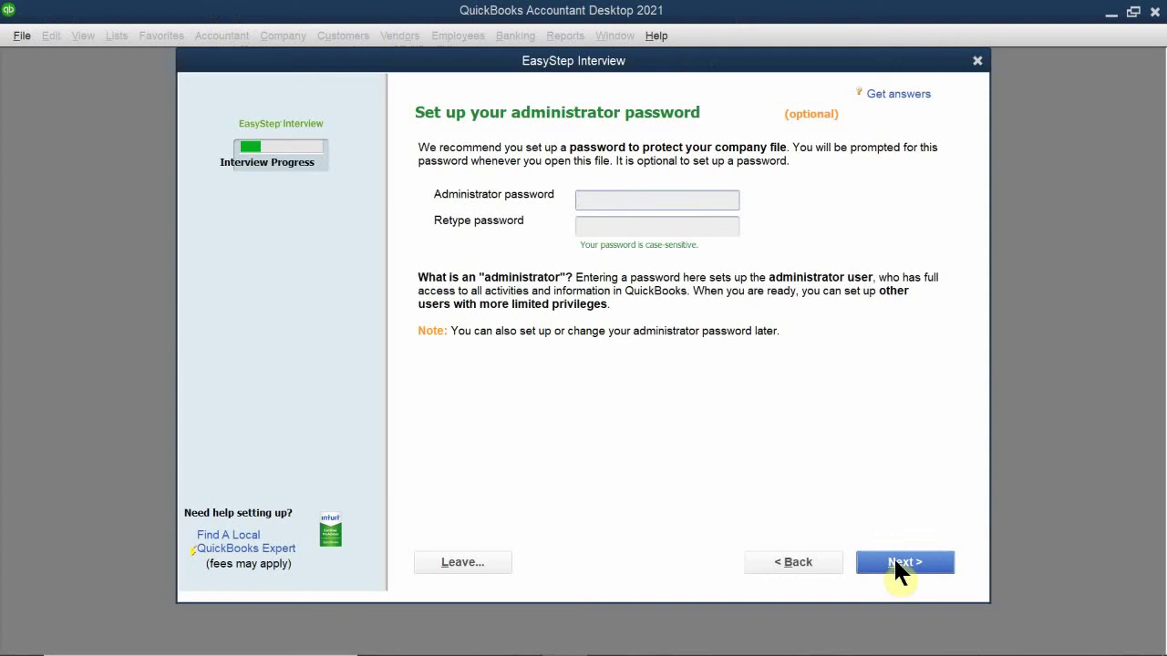
Step: Leave the administrator password blank and continue to creating the company file
left_click(896, 566)
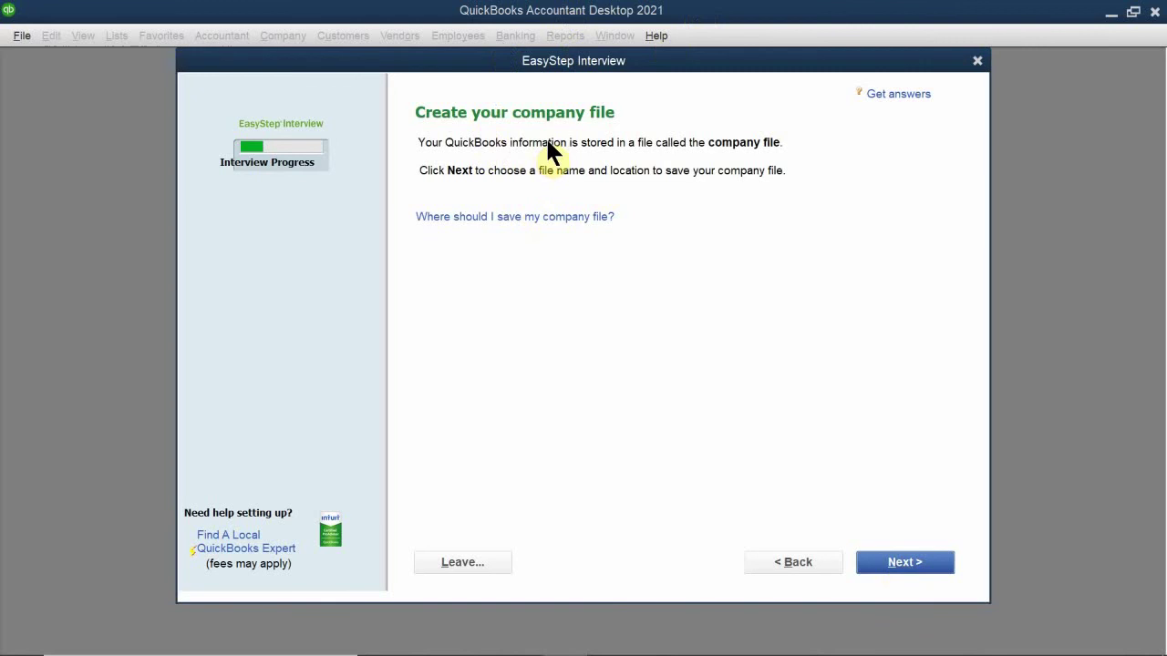
Step: Bring up the Filename for New Company dialog and expand its Save in location list
left_click(911, 558)
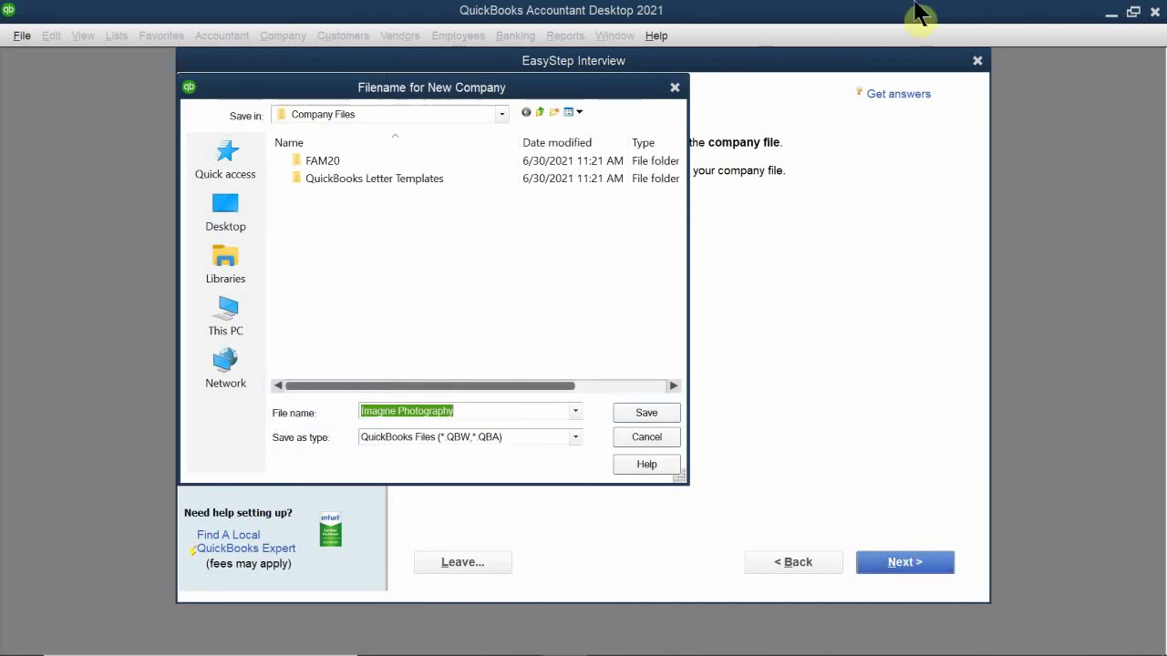
left_click_drag(358, 99, 500, 167)
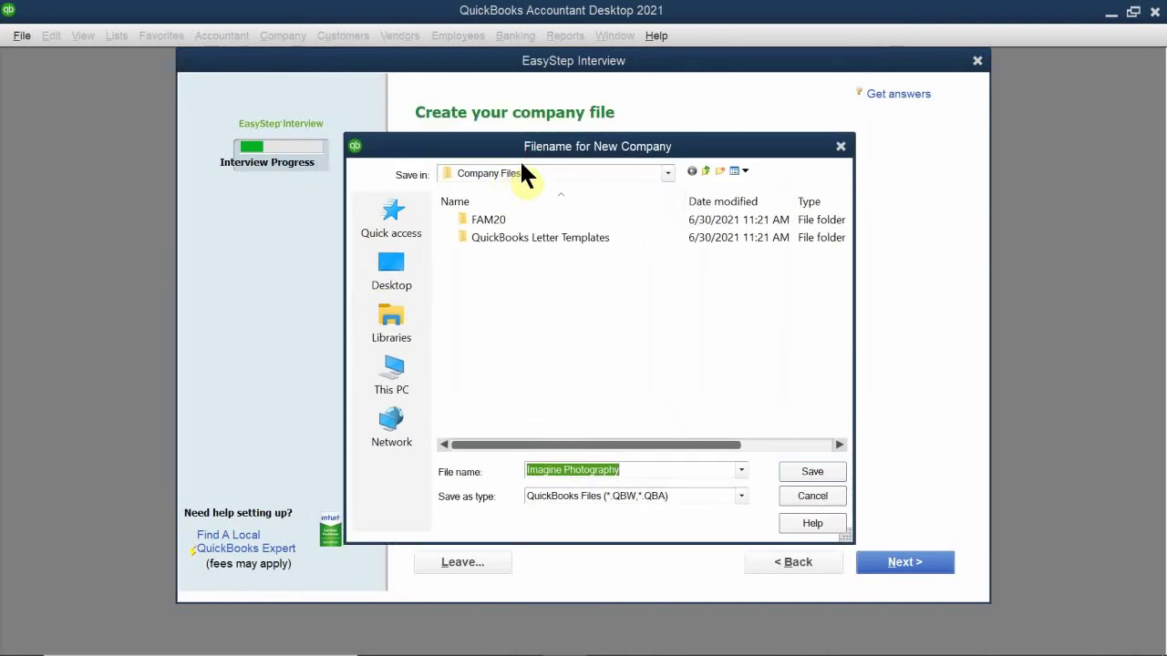
left_click(538, 172)
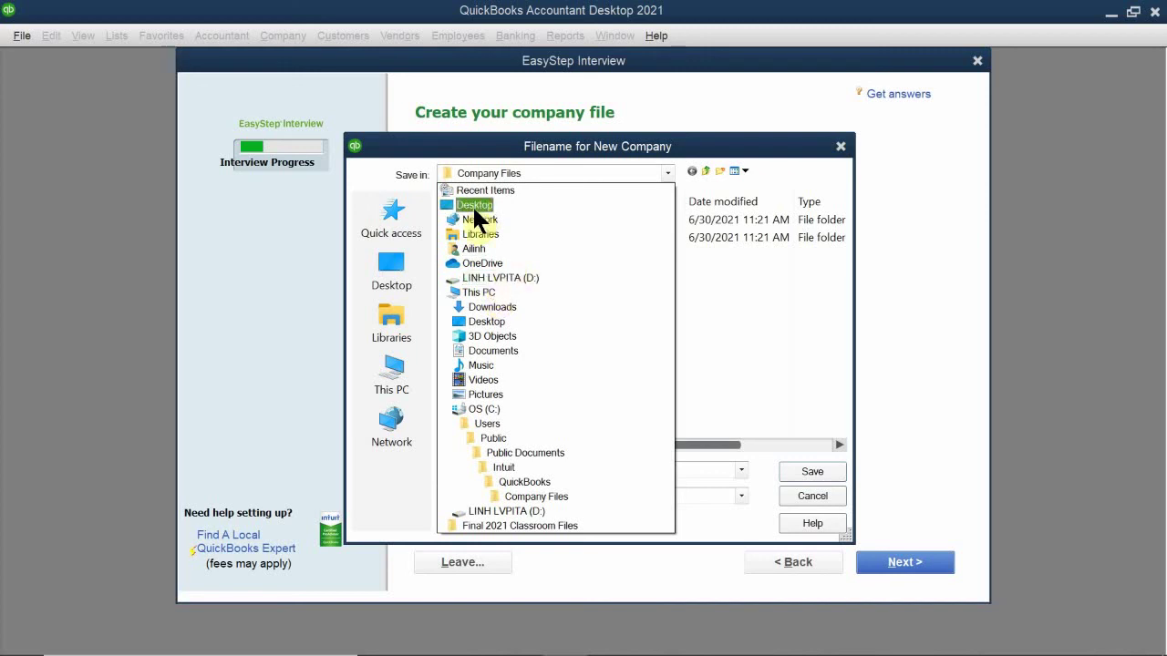
Step: Navigate Documents > LV PITA > Accounting > Quickbooks Class > Quickbooks Portable Files > AM QB 9.7
left_click(496, 350)
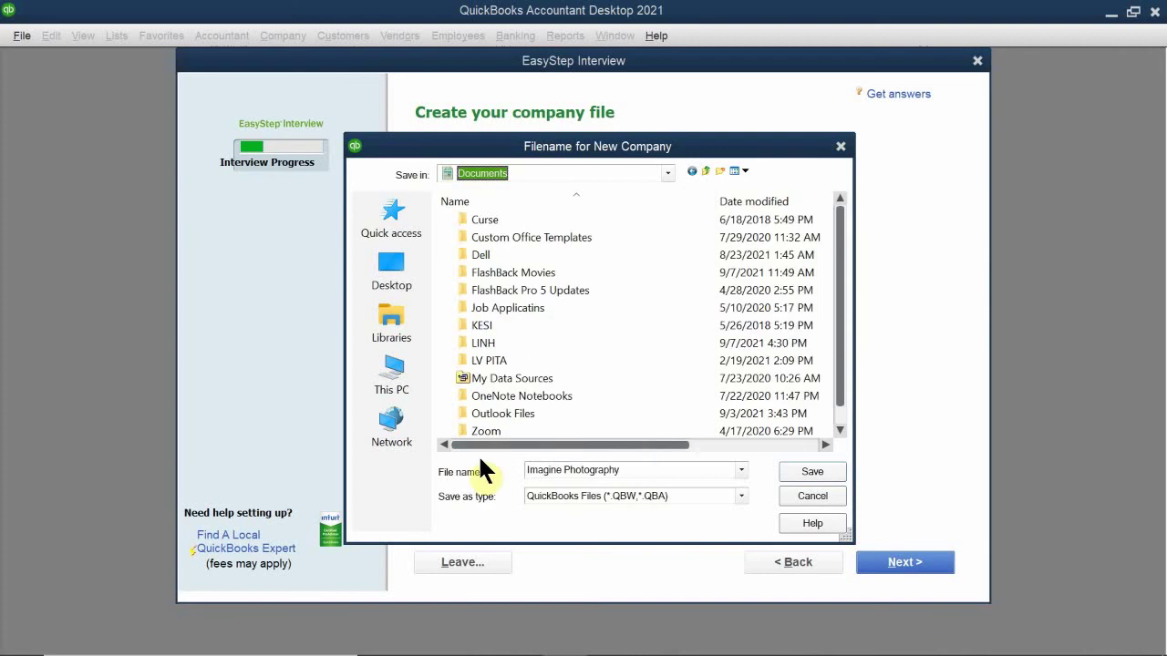
double_click(505, 357)
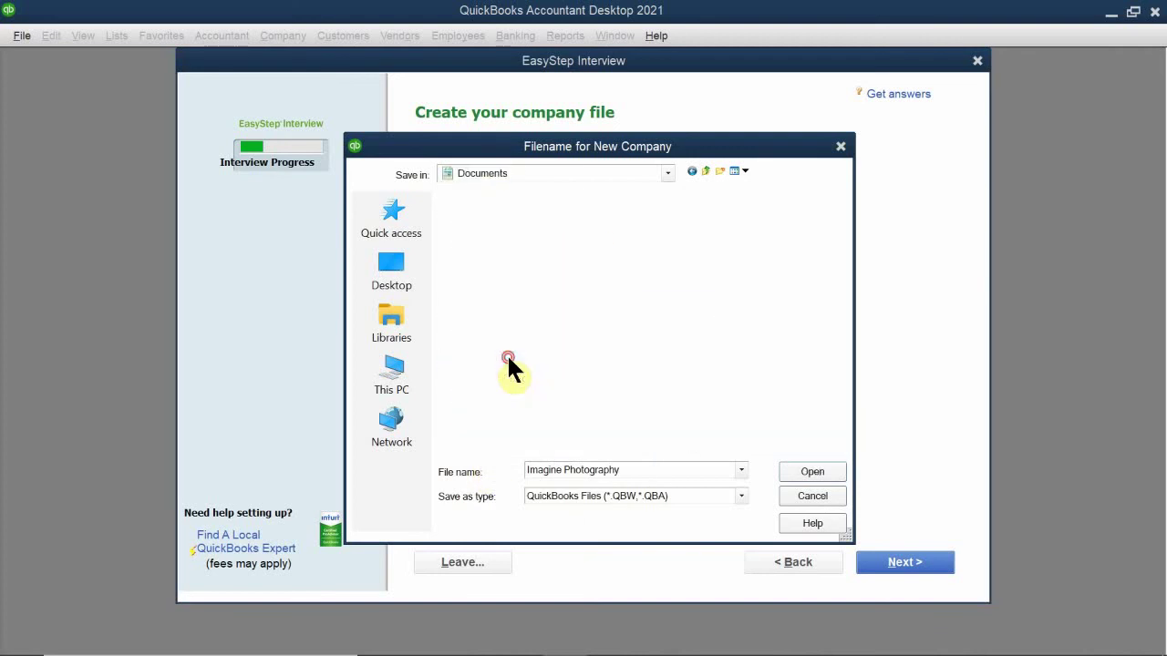
left_click(515, 229)
double_click(513, 227)
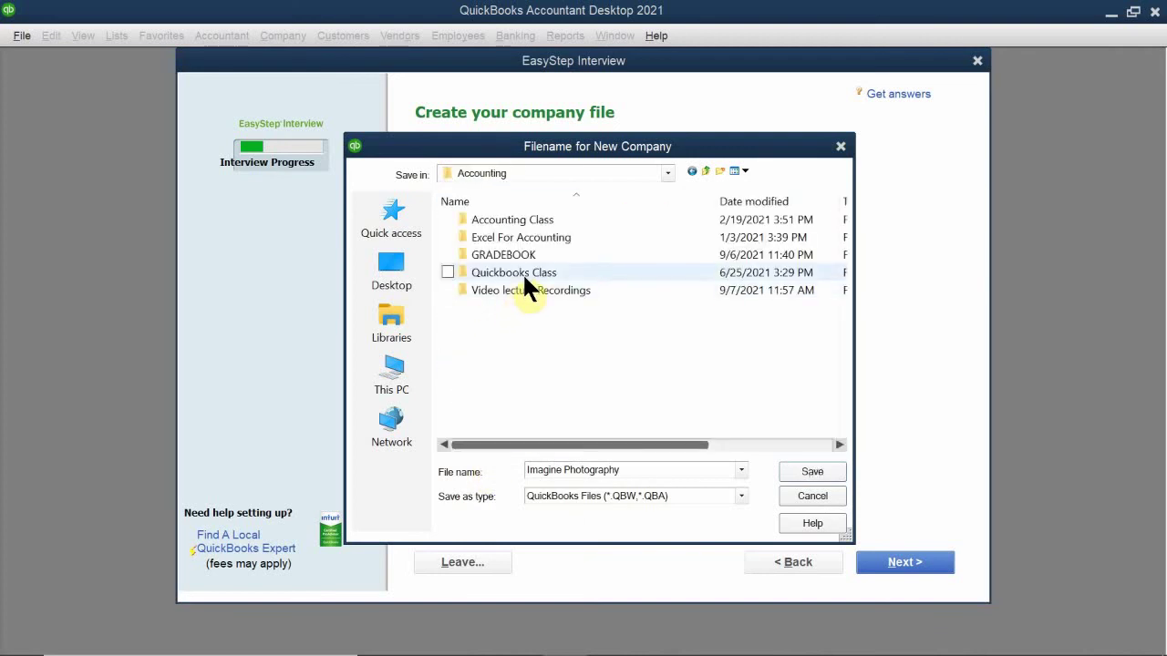
double_click(522, 272)
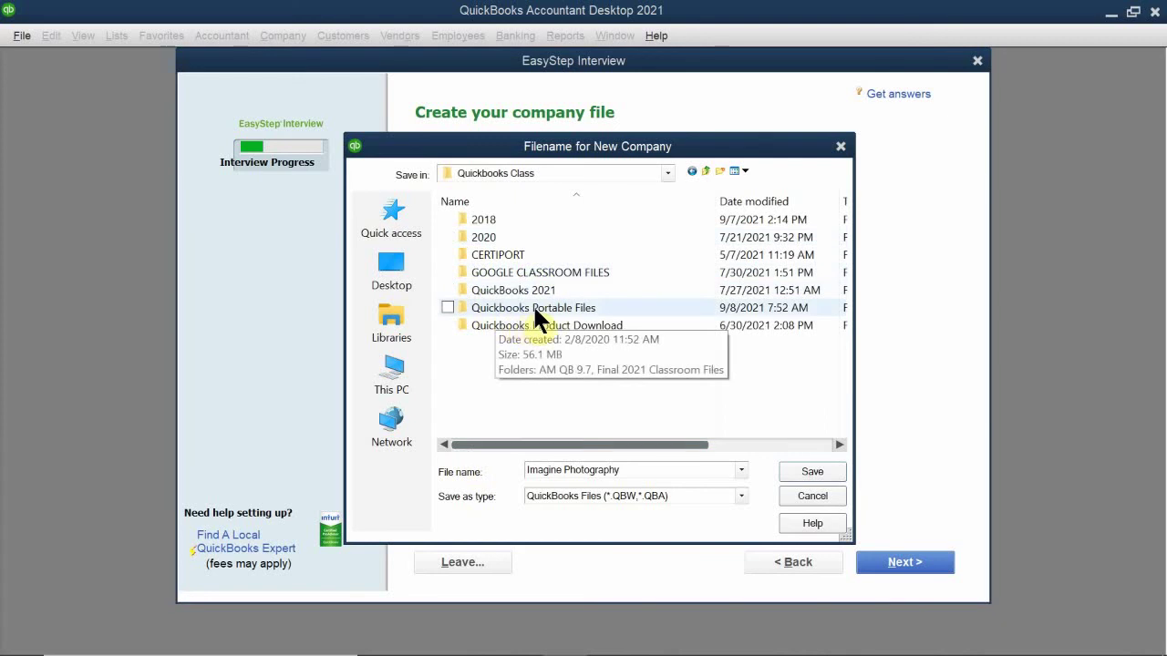
double_click(535, 310)
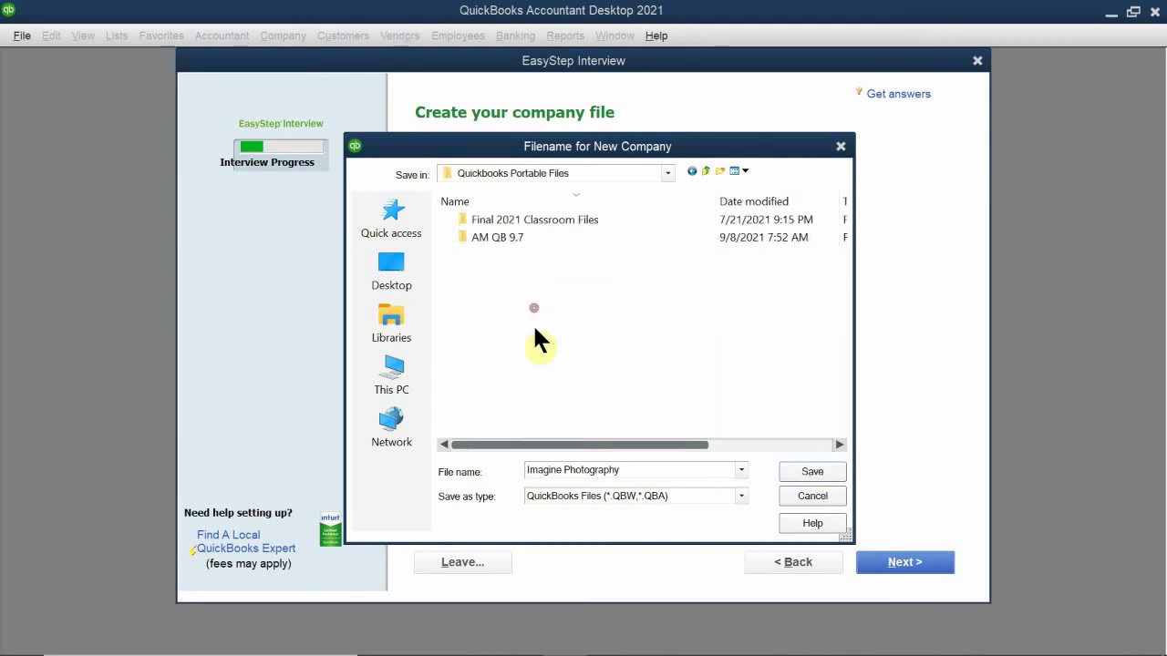
double_click(501, 237)
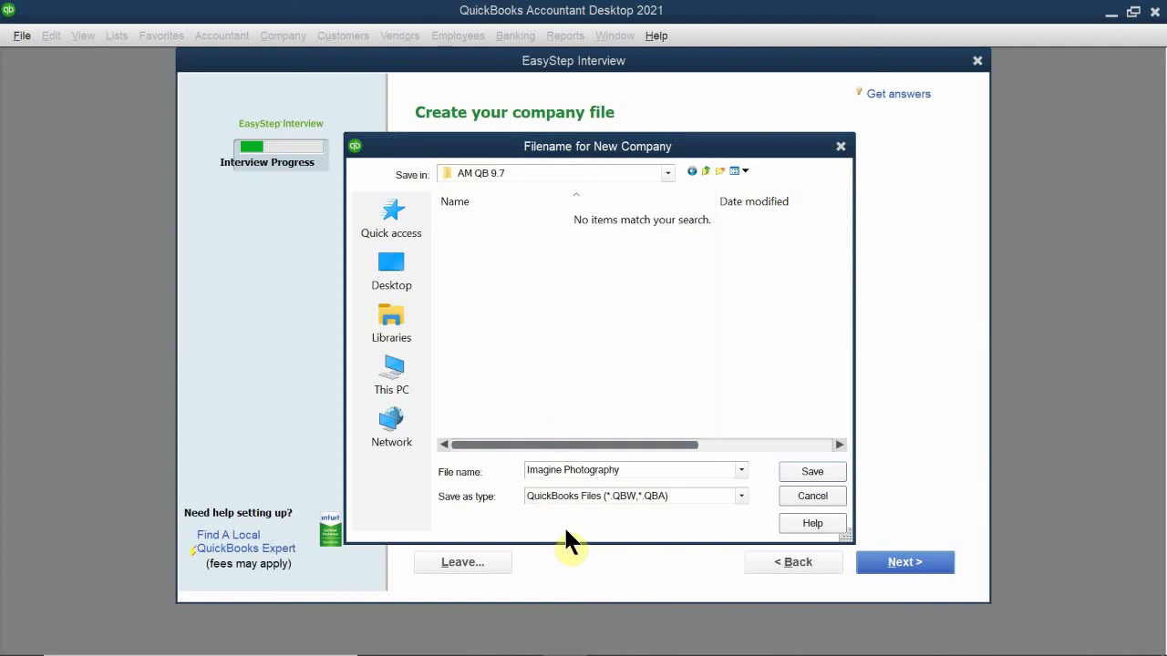
Step: Confirm the file name is Imagine Photography
left_click(632, 473)
double_click(632, 472)
left_click_drag(633, 472, 443, 475)
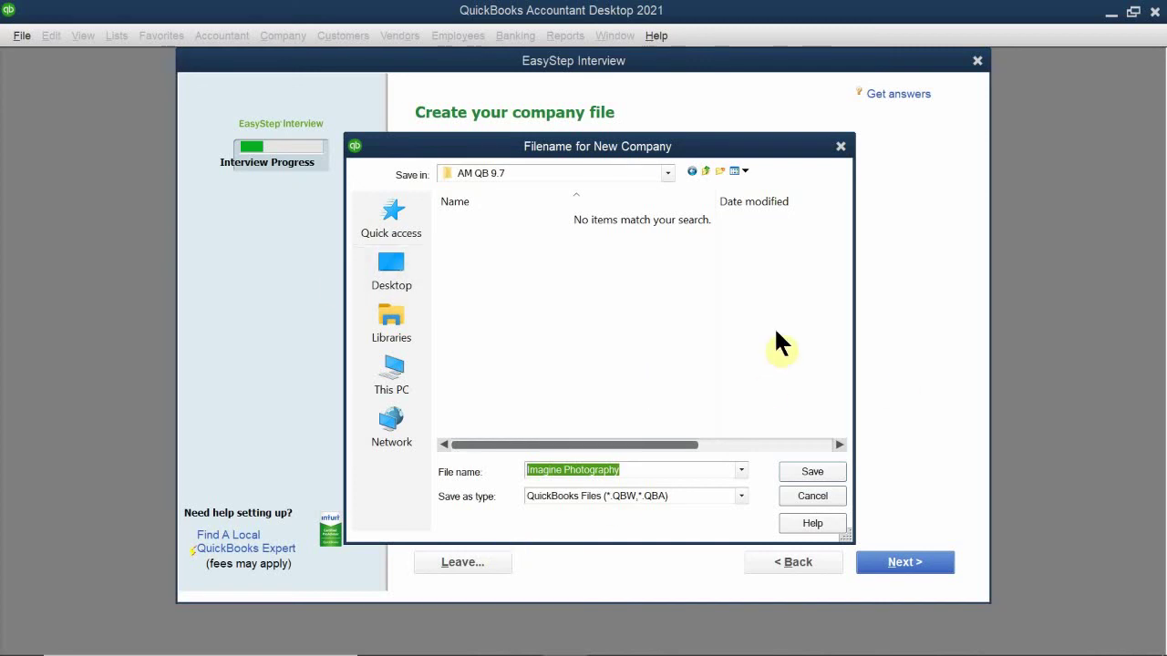
left_click(643, 470)
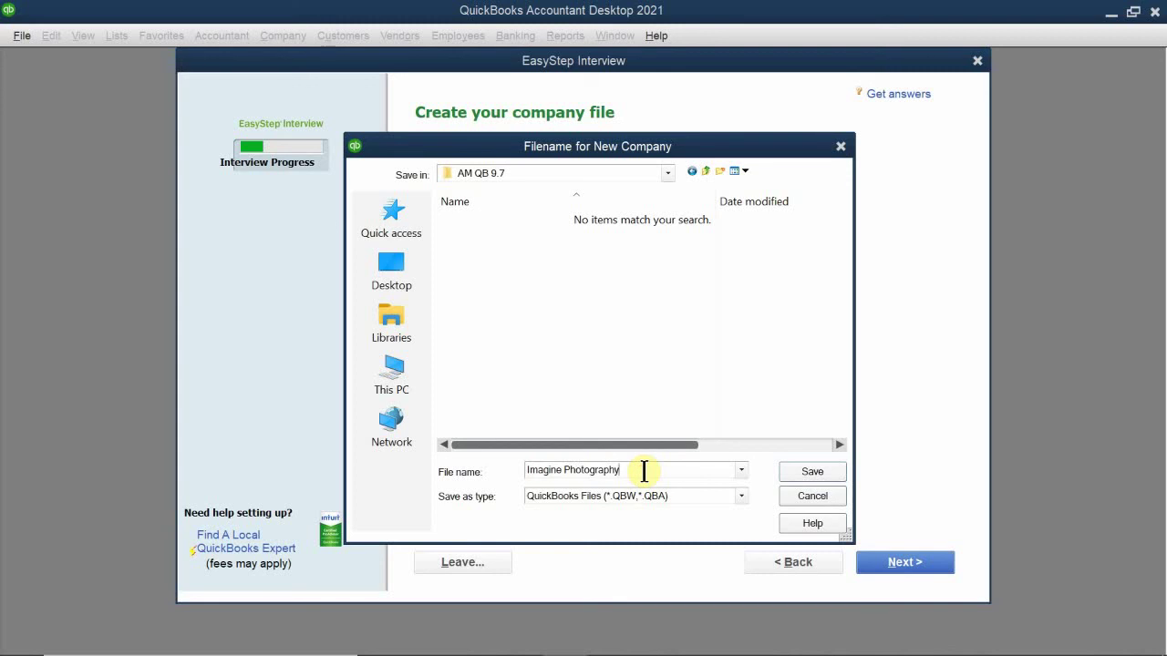
Step: Save the new Imagine Photography company file in the AM QB 9.7 folder
left_click(811, 472)
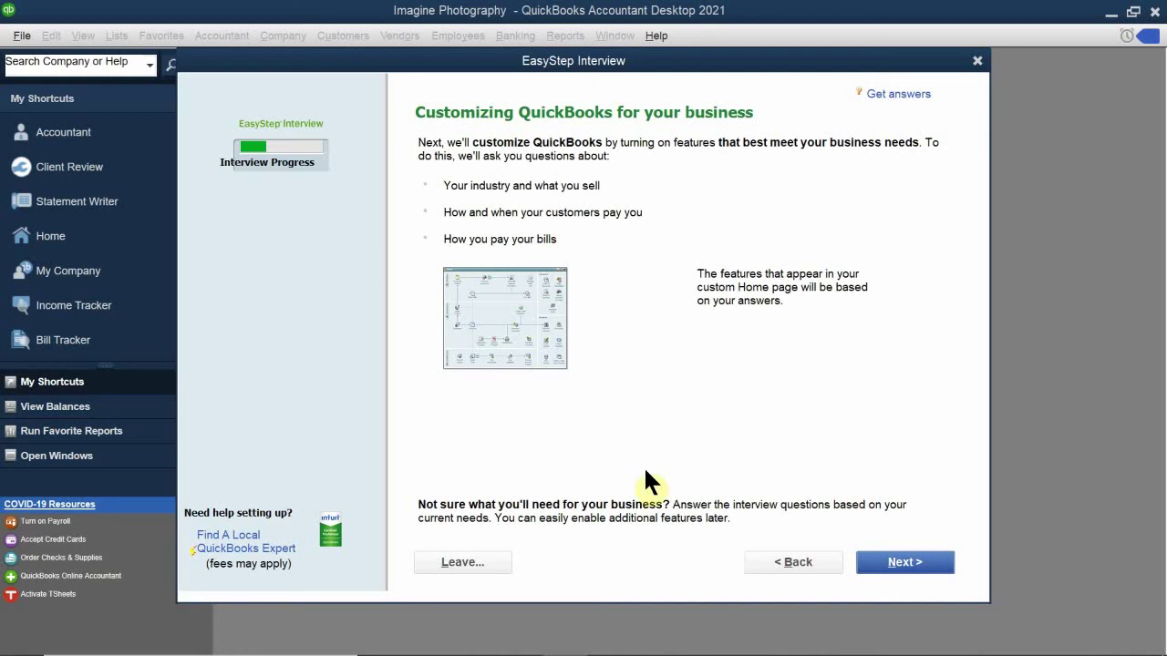
Step: Answer 'Both services and products' on the What do you sell? page
left_click(894, 565)
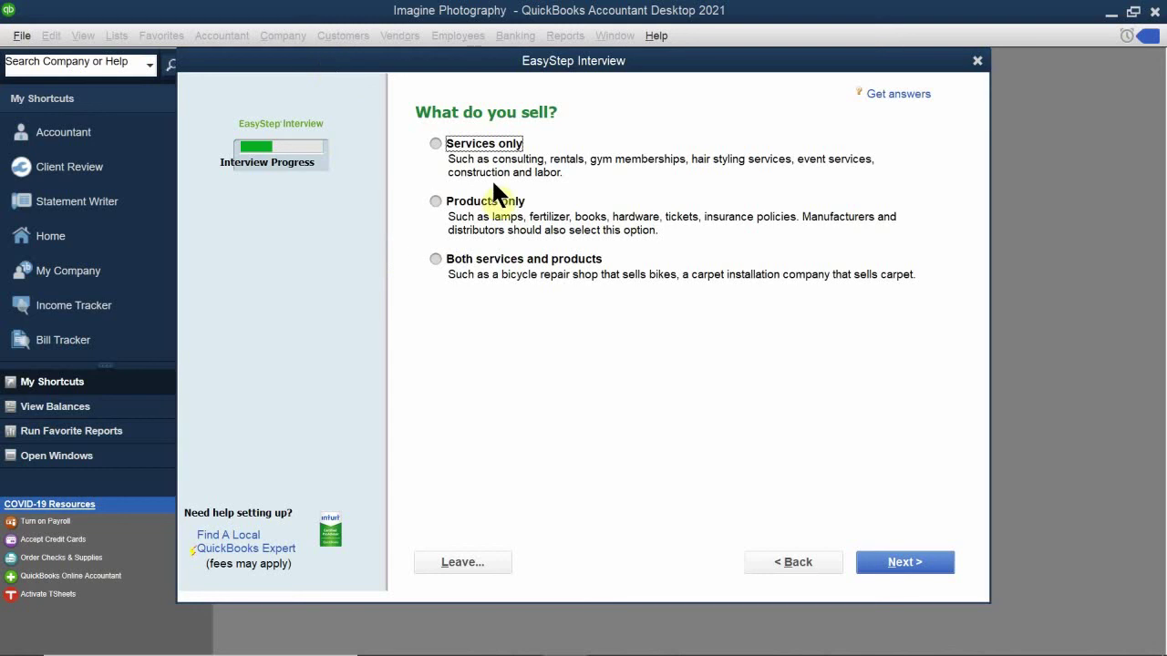
left_click(455, 259)
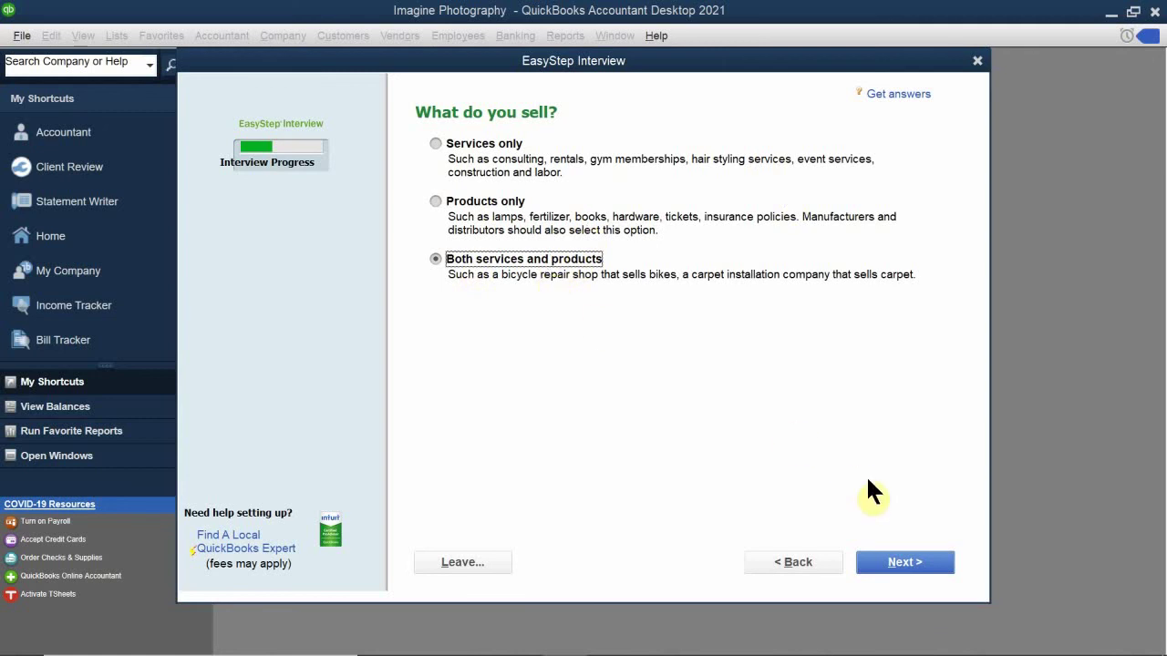
Step: Advance to the 'Do you charge sales tax?' question, leaving Yes selected
left_click(899, 574)
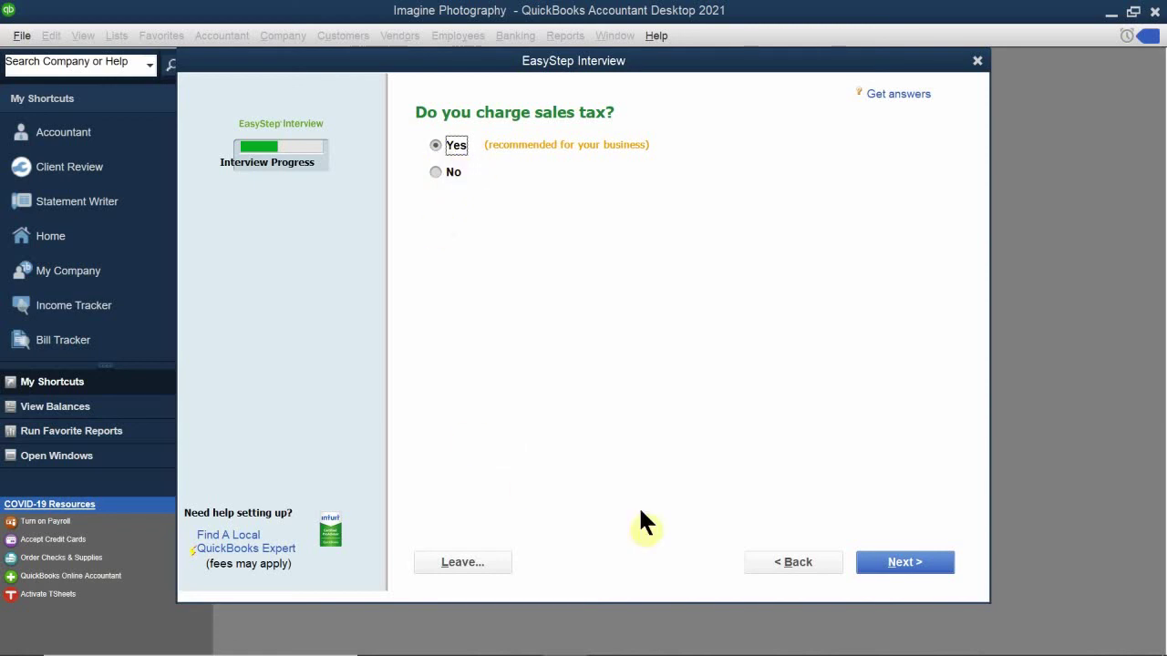
Step: Keep Yes for charging sales tax and advance to the estimates question
left_click(903, 567)
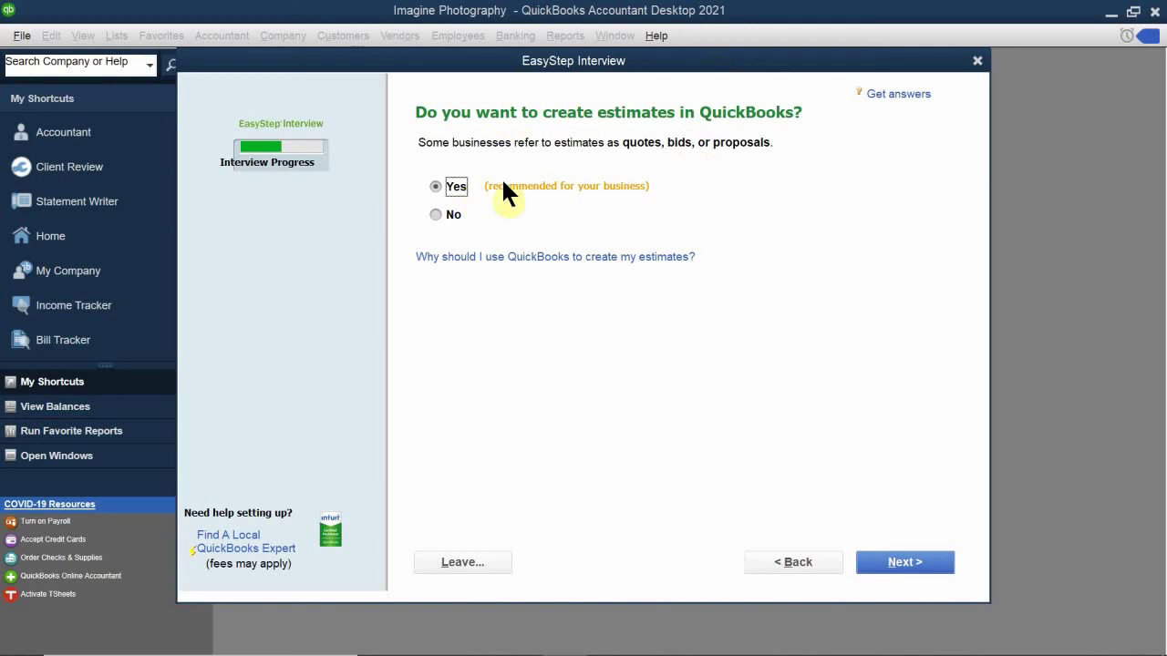
Step: Keep Yes for creating estimates and advance to Tracking customer orders
left_click(899, 564)
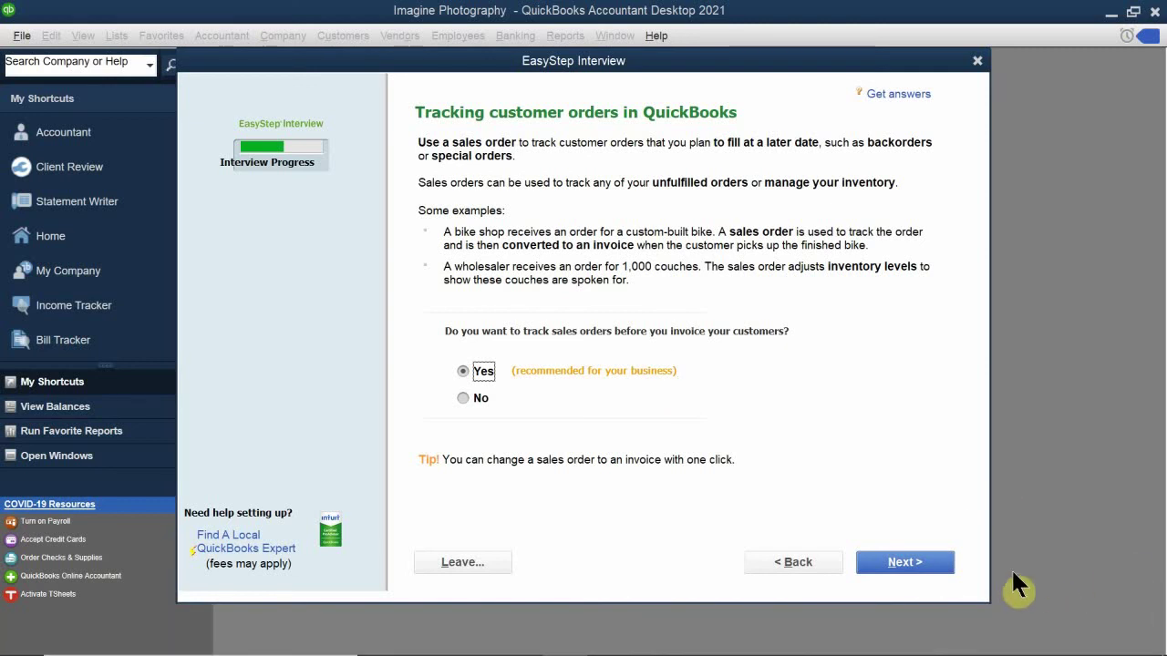
Step: Keep Yes for tracking sales orders and advance to the billing statements page
left_click(941, 564)
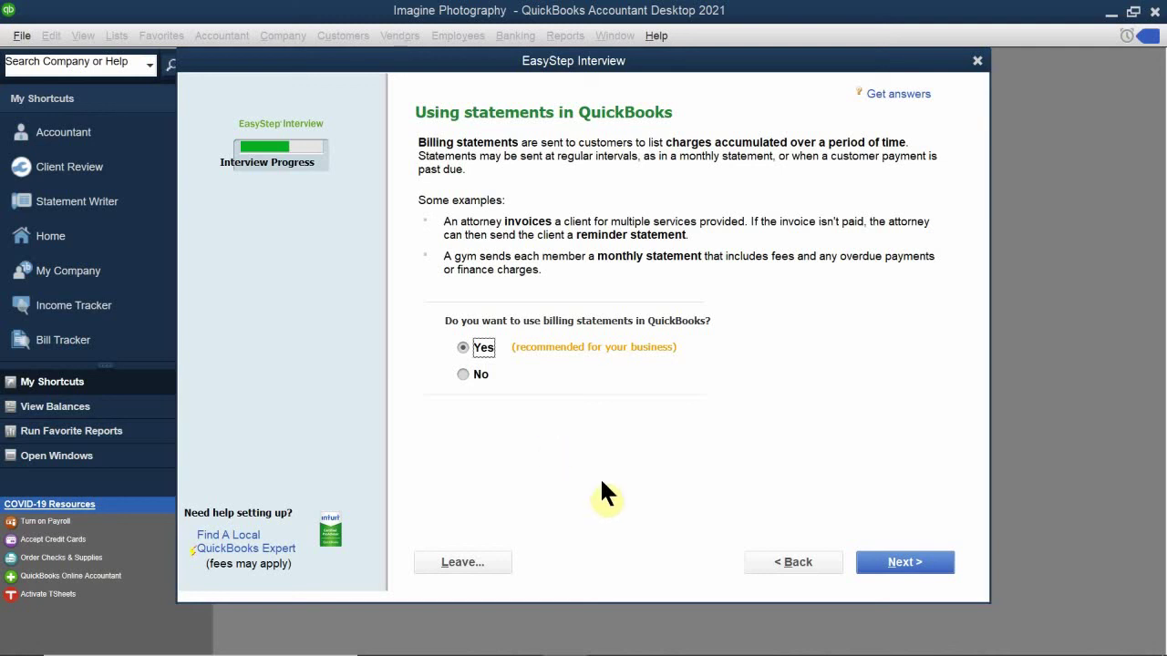
Step: Keep Yes for billing statements, then choose Yes for progress invoicing
left_click(892, 564)
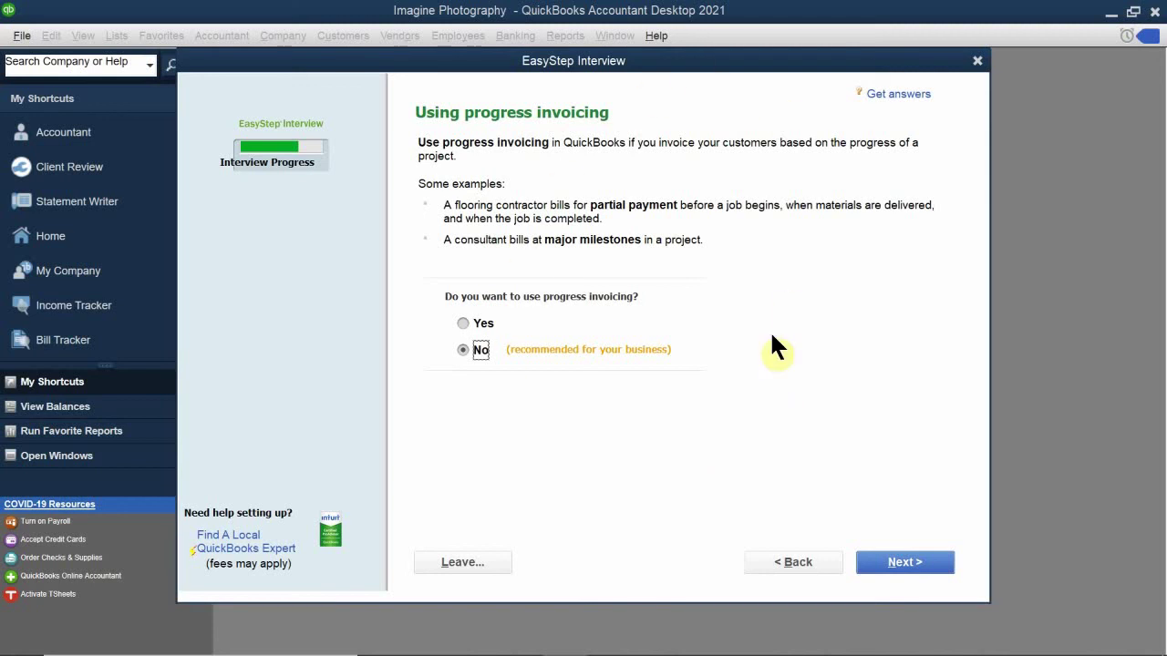
left_click(465, 325)
Step: Confirm the progress invoicing answer and advance to the bills-you-owe question
left_click(888, 568)
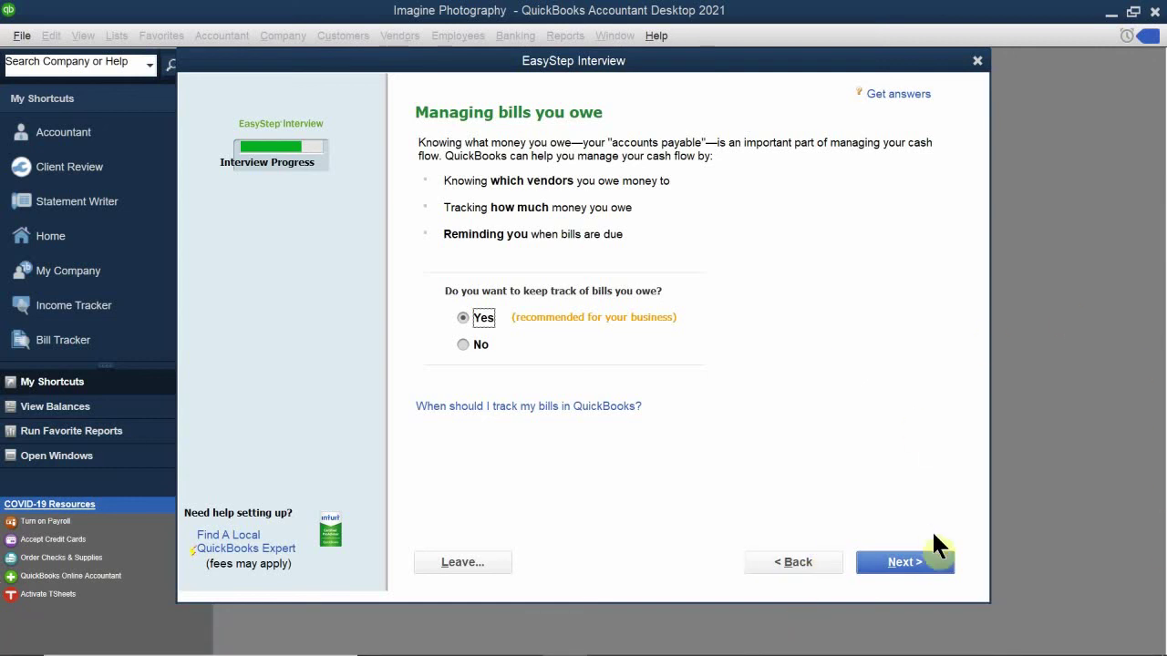
Step: Keep bill tracking on and leave inventory tracking at No, reaching the time-tracking page
left_click(907, 565)
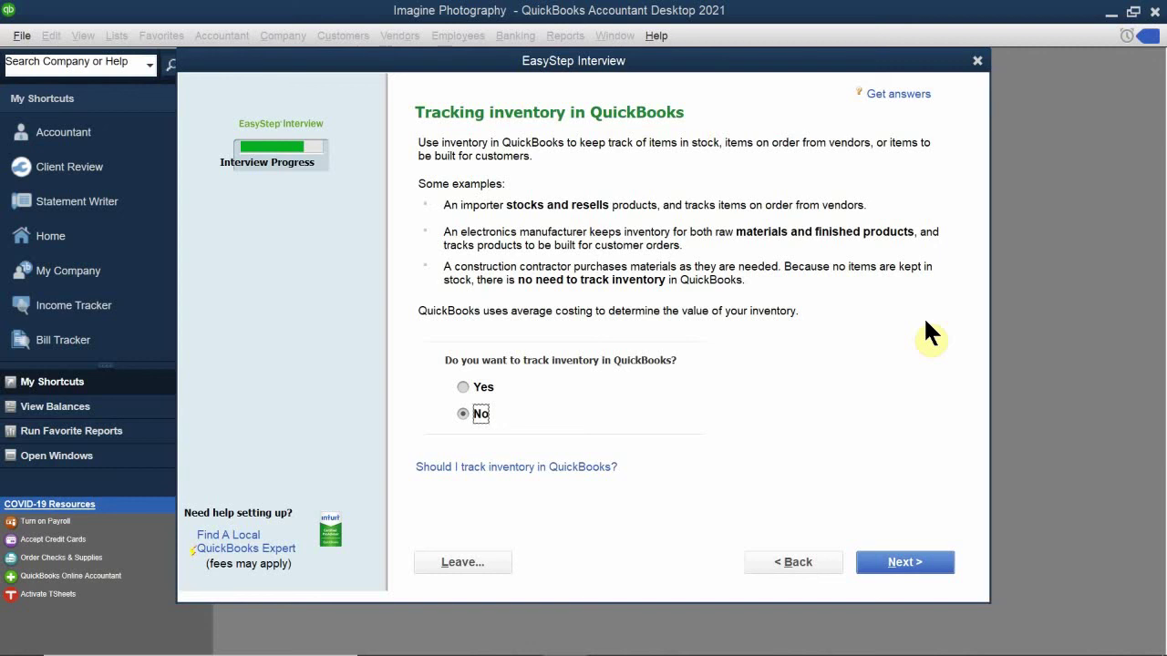
key("Return")
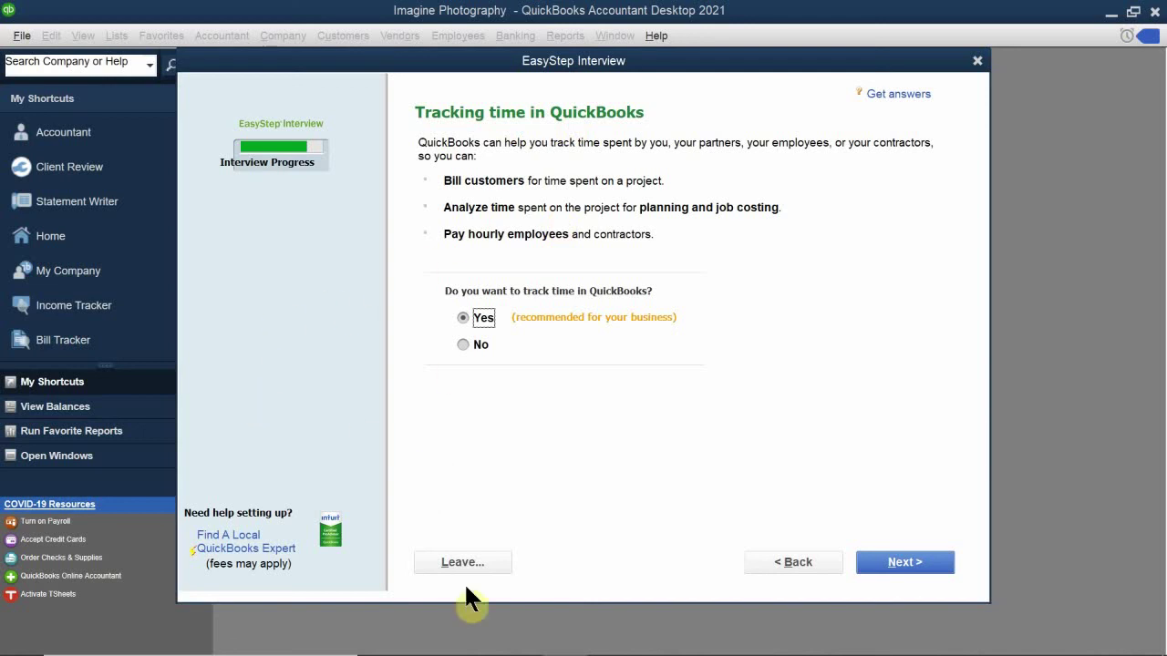
Step: Return to the inventory question, answer Yes to tracking inventory, and go forward to time tracking
left_click(774, 560)
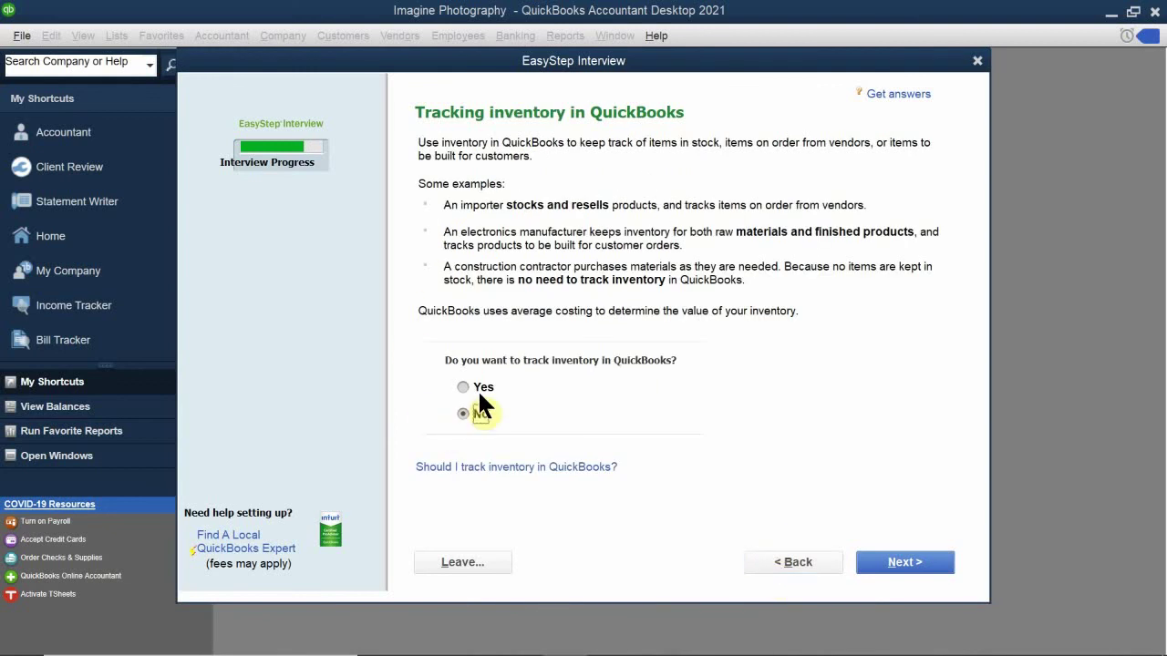
left_click(478, 388)
left_click(883, 567)
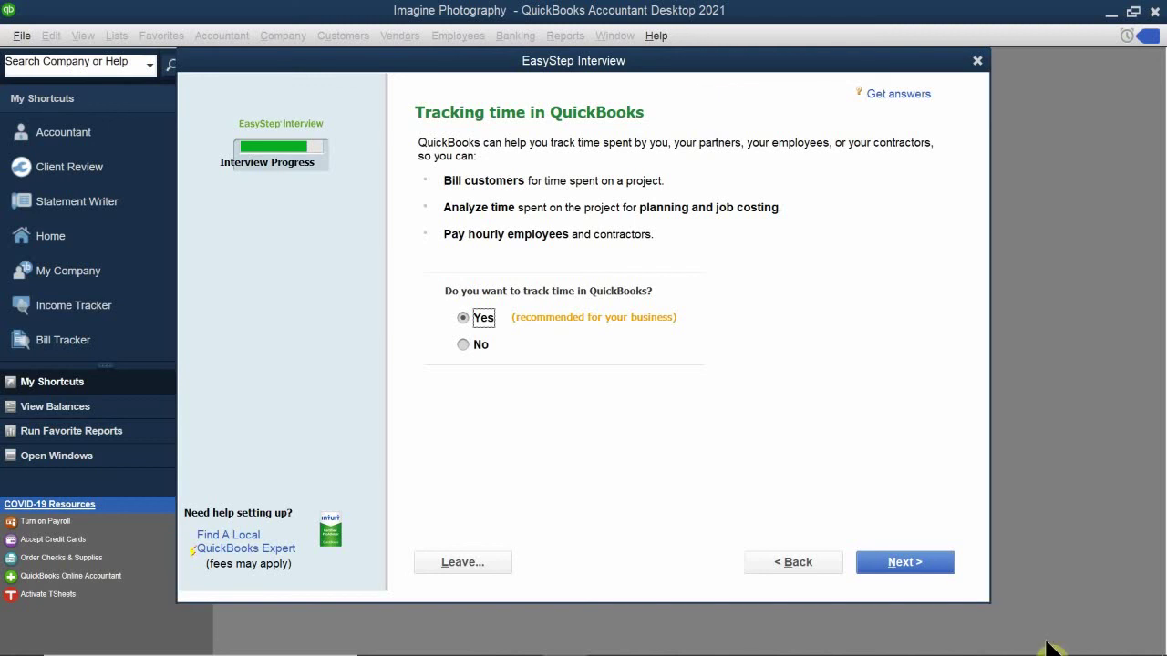
Step: Answer Yes to having employees, ticking both 1099 contractors and W-2 employees
left_click(898, 567)
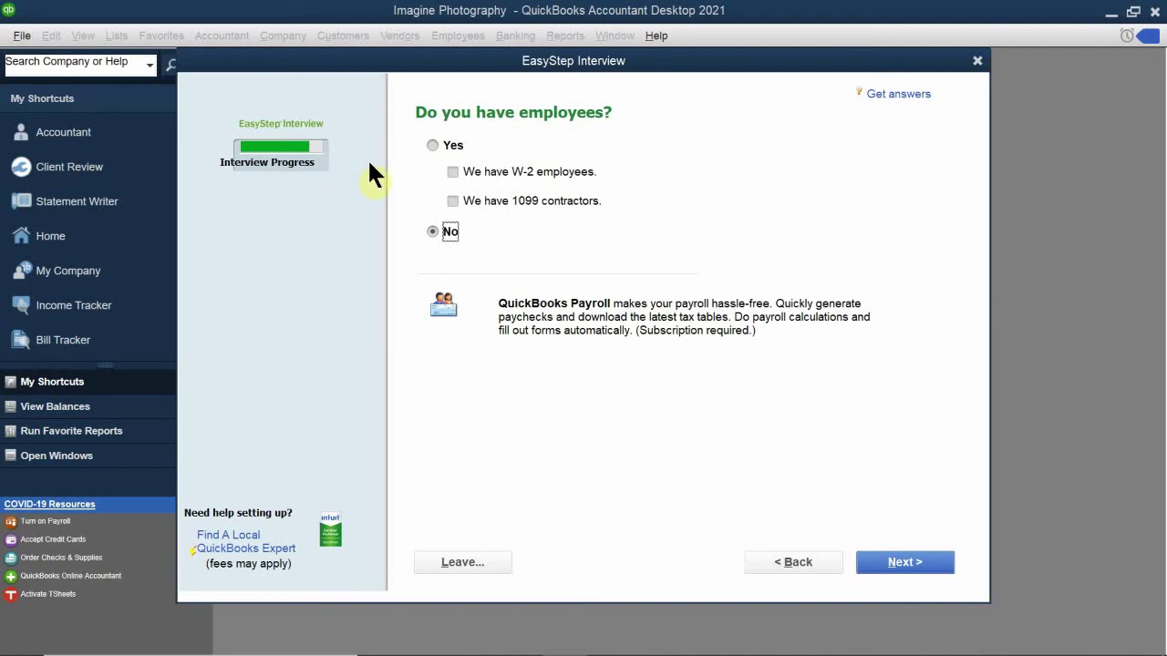
left_click(432, 145)
left_click(450, 202)
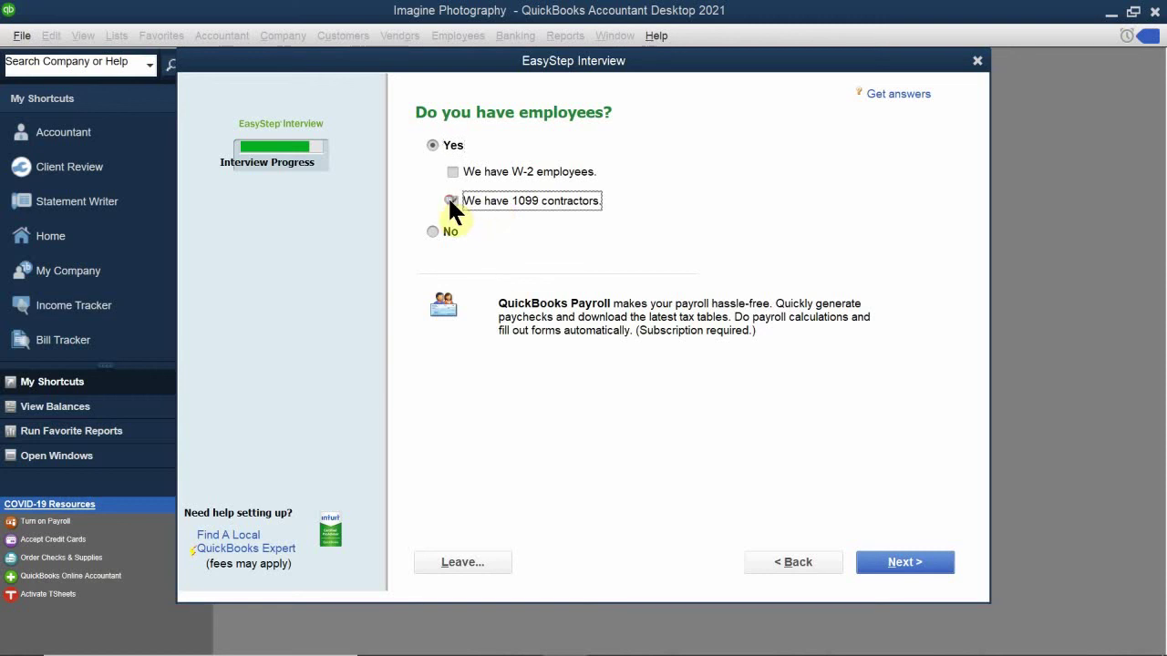
left_click(453, 171)
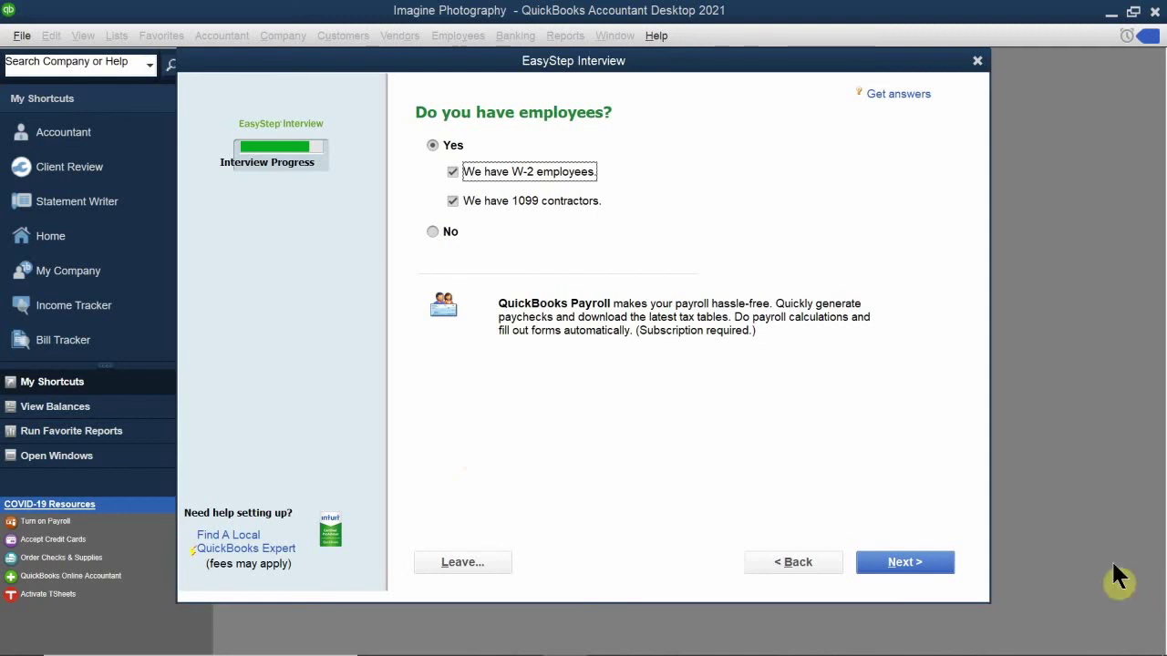
left_click(929, 565)
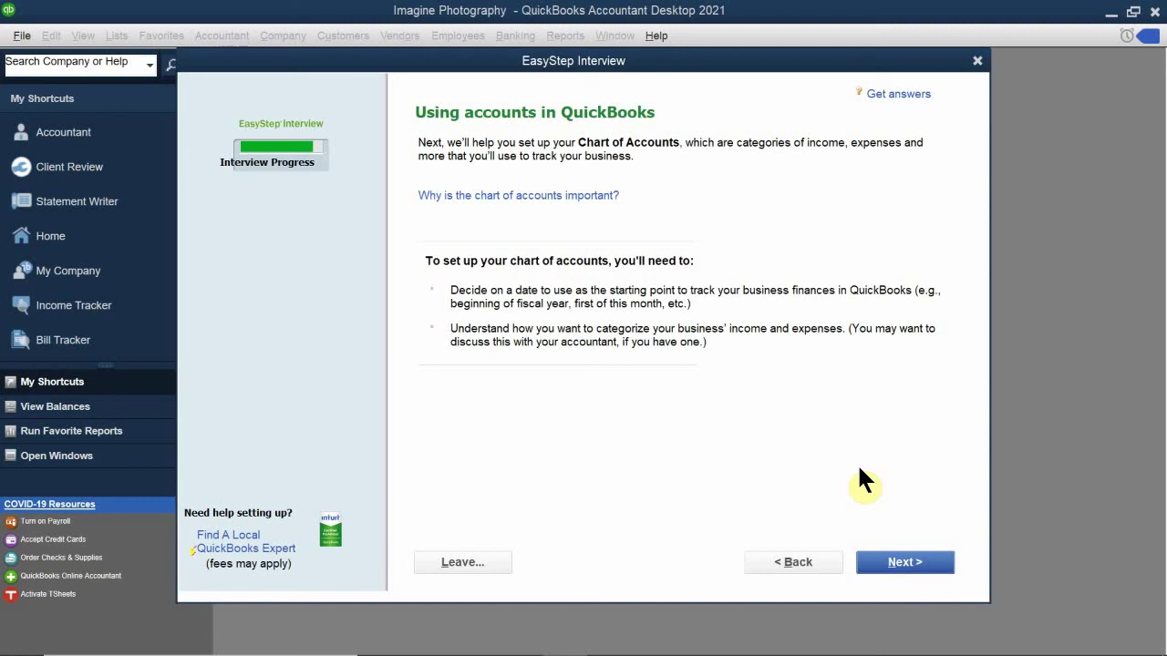
Step: Choose a start date and pick December 31, 2020 from the calendar
left_click(898, 563)
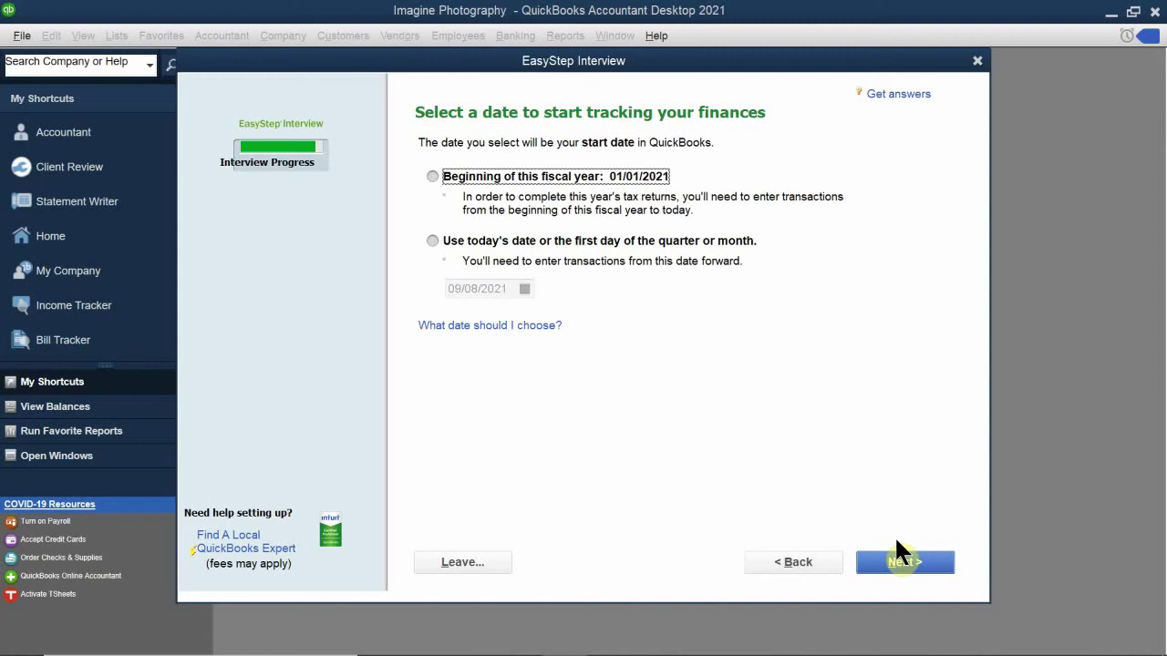
left_click(658, 177)
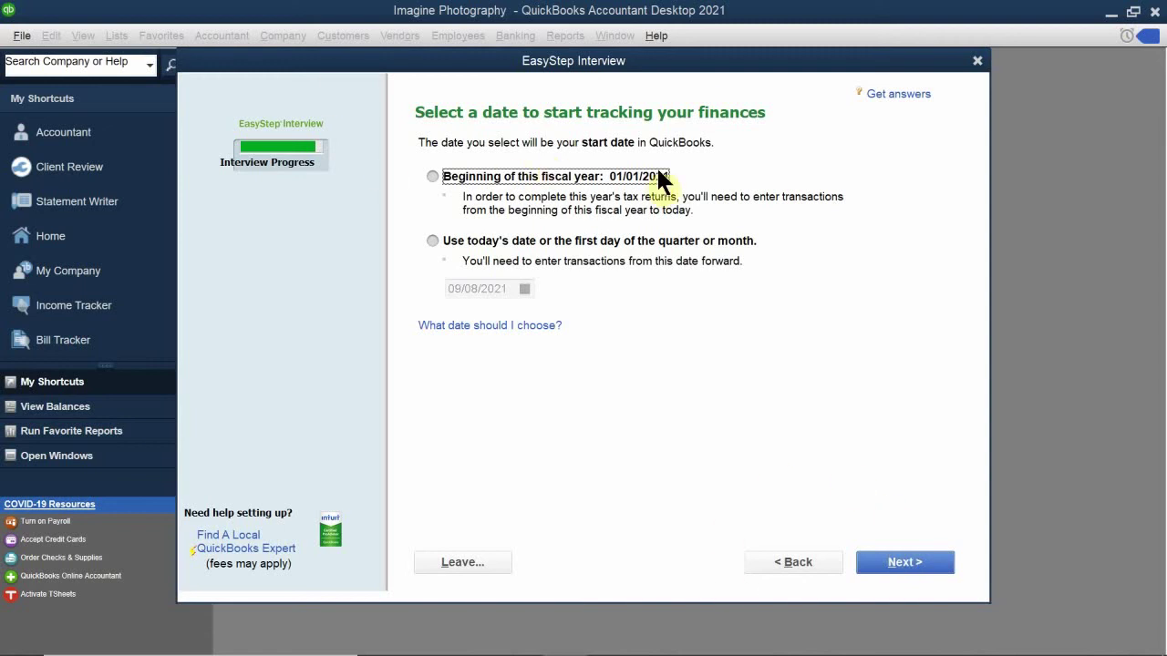
left_click(432, 241)
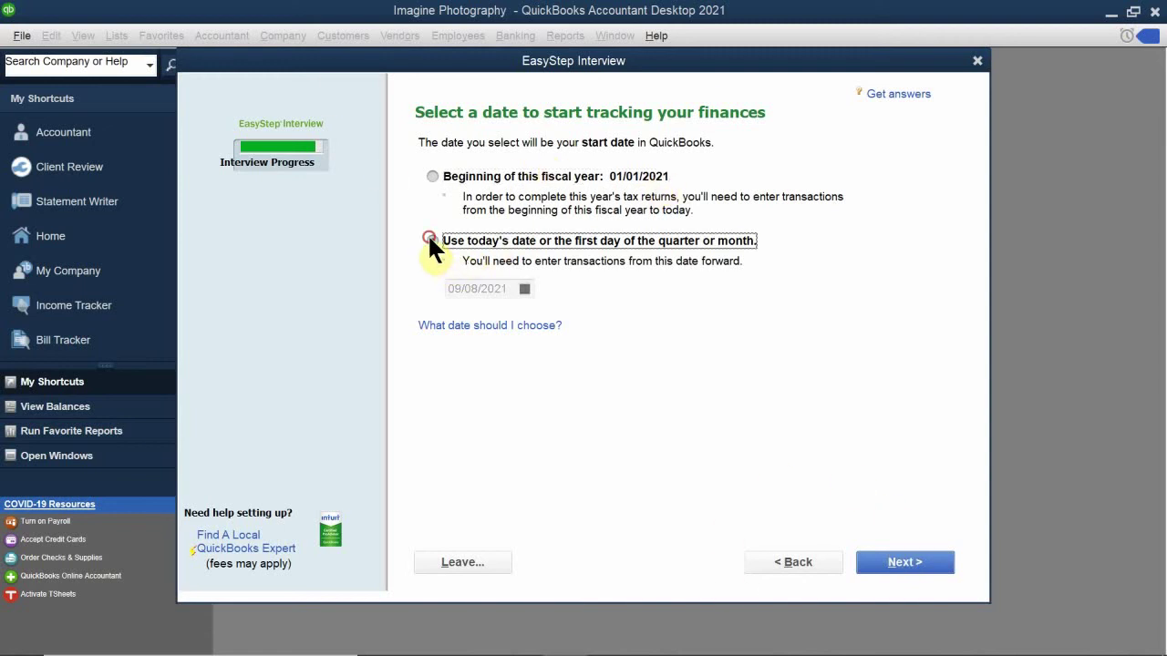
left_click(525, 288)
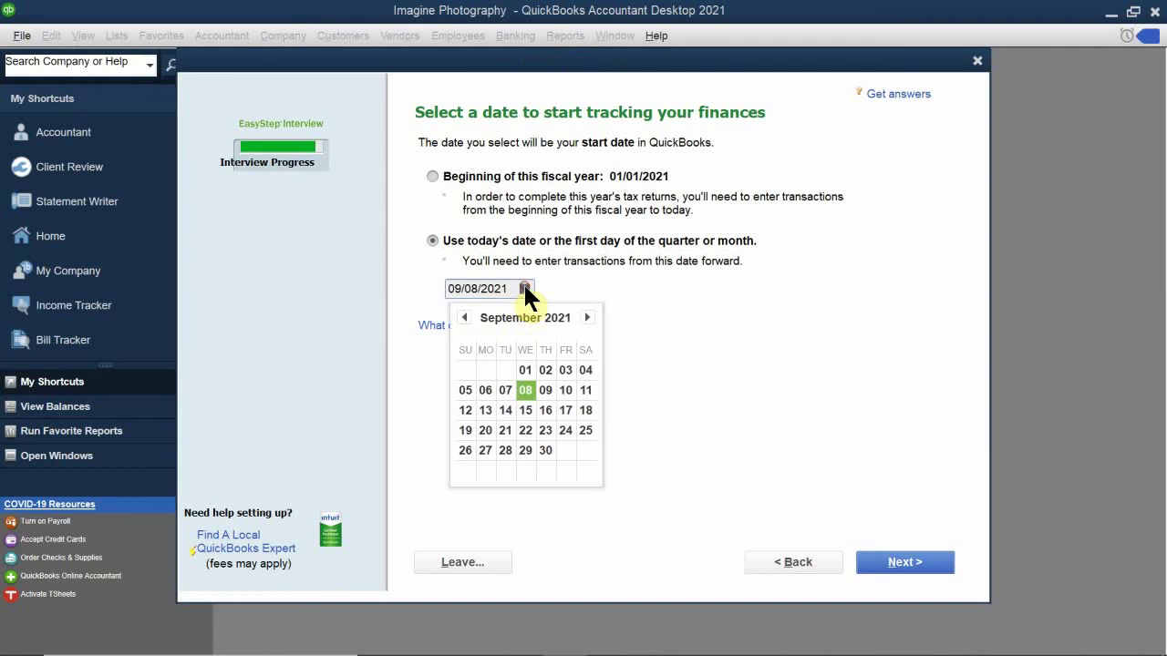
left_click(463, 317)
left_click(464, 317)
left_click(462, 317)
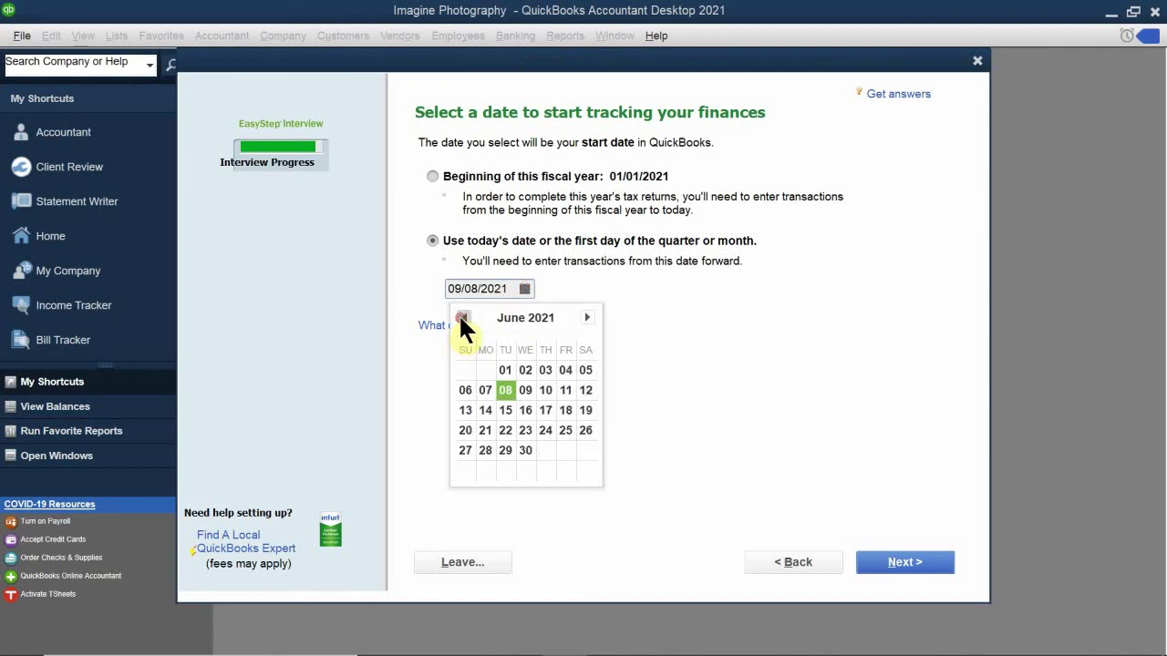
left_click(462, 317)
left_click(462, 317)
left_click(462, 317)
left_click(462, 317)
left_click(461, 317)
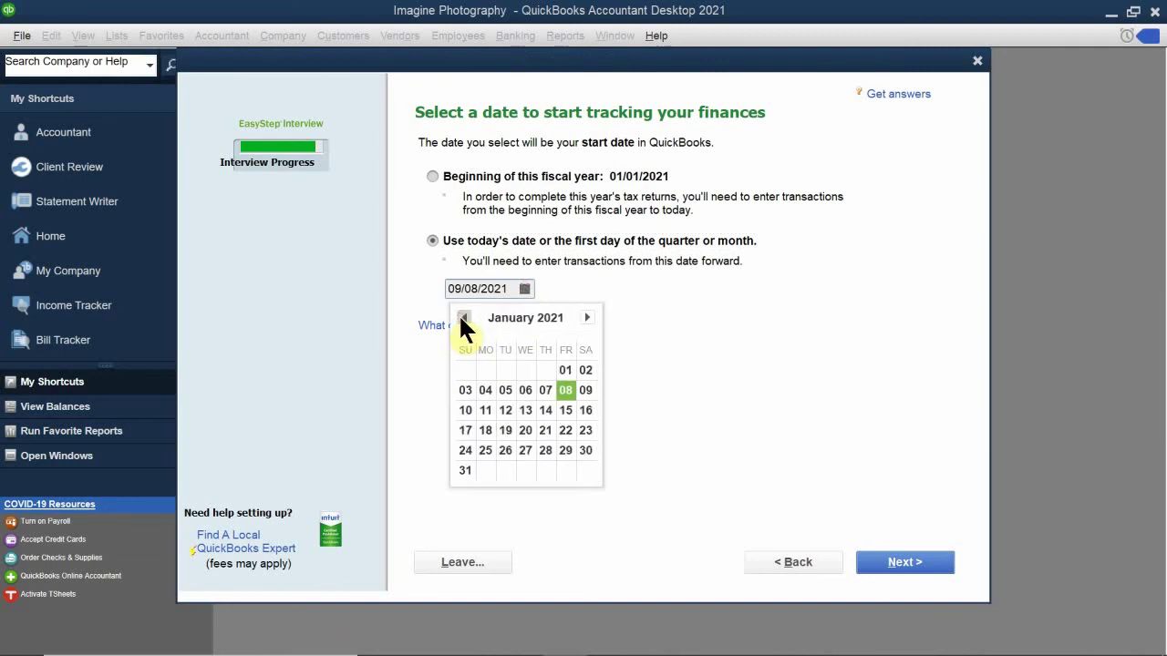
left_click(461, 318)
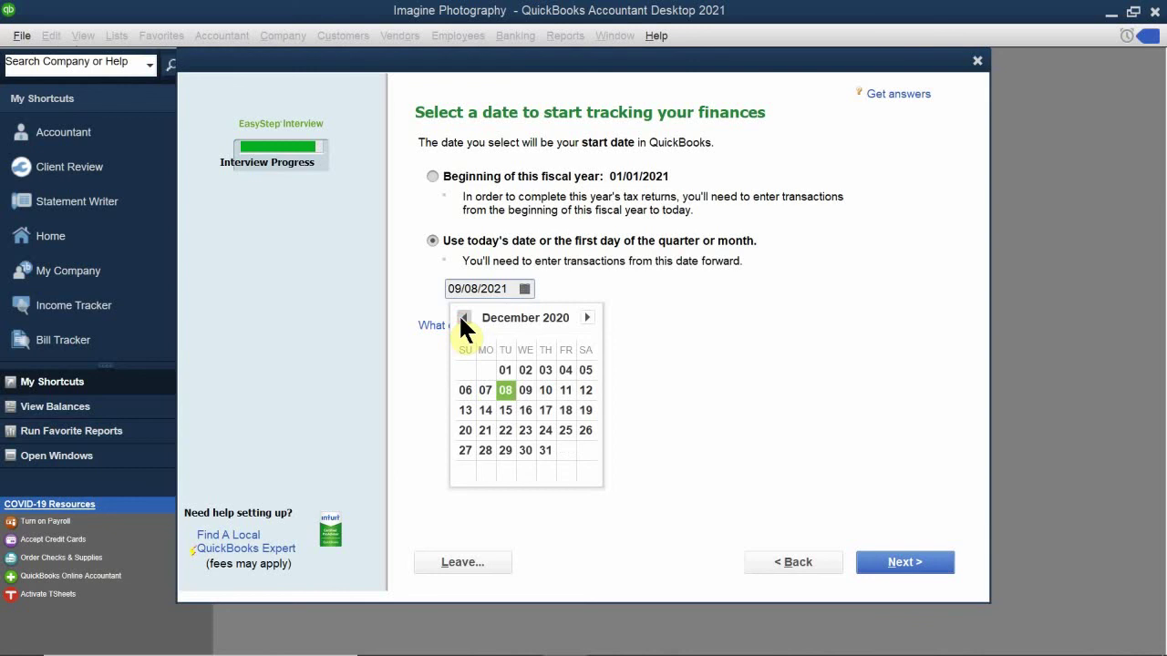
left_click(544, 450)
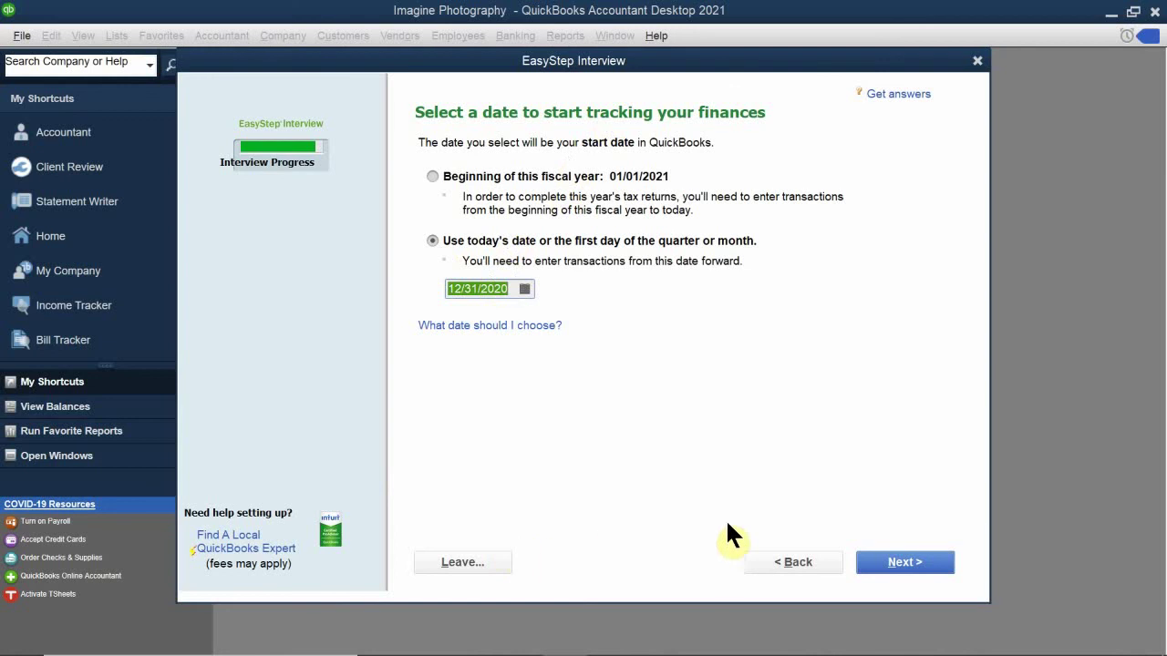
Step: Advance from the 12/31/2020 start date to the recommended income and expense accounts list
left_click(893, 565)
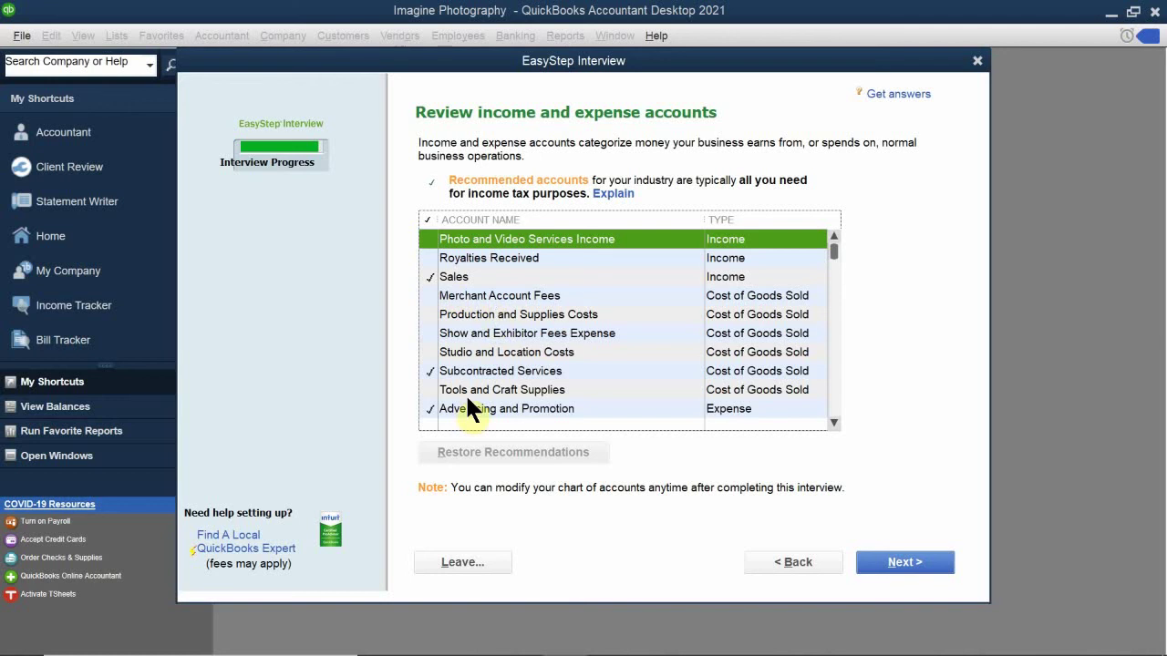
Step: Check Subcontracted Services in the income and expense account list
scroll(497, 356, "down", 2)
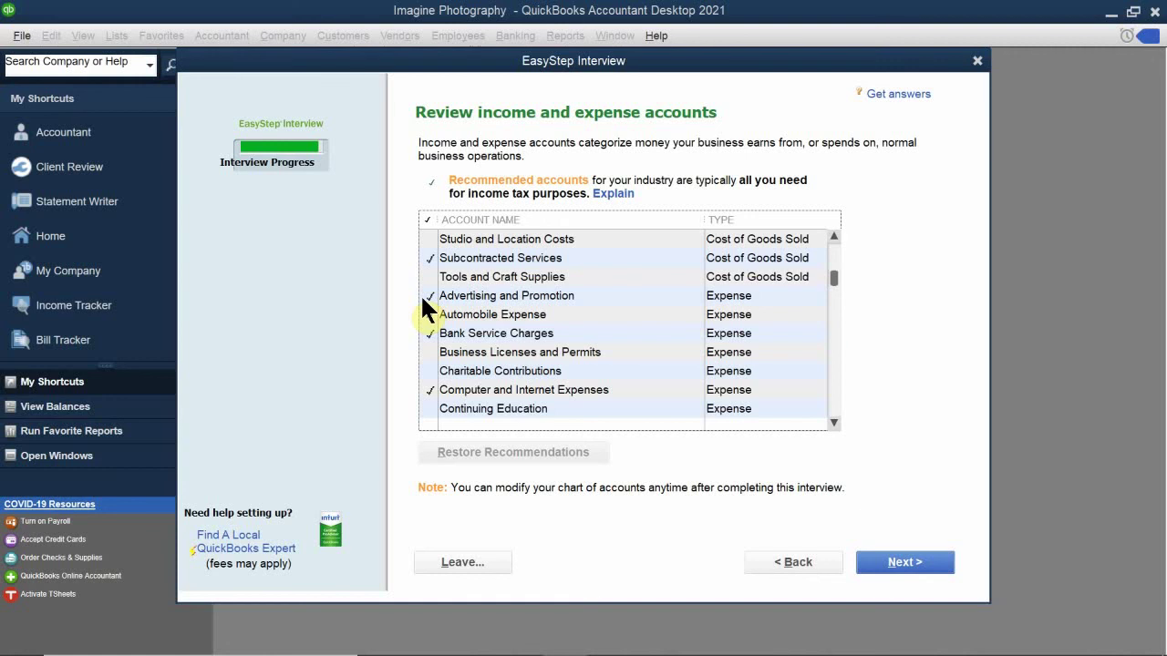
scroll(456, 334, "down", 4)
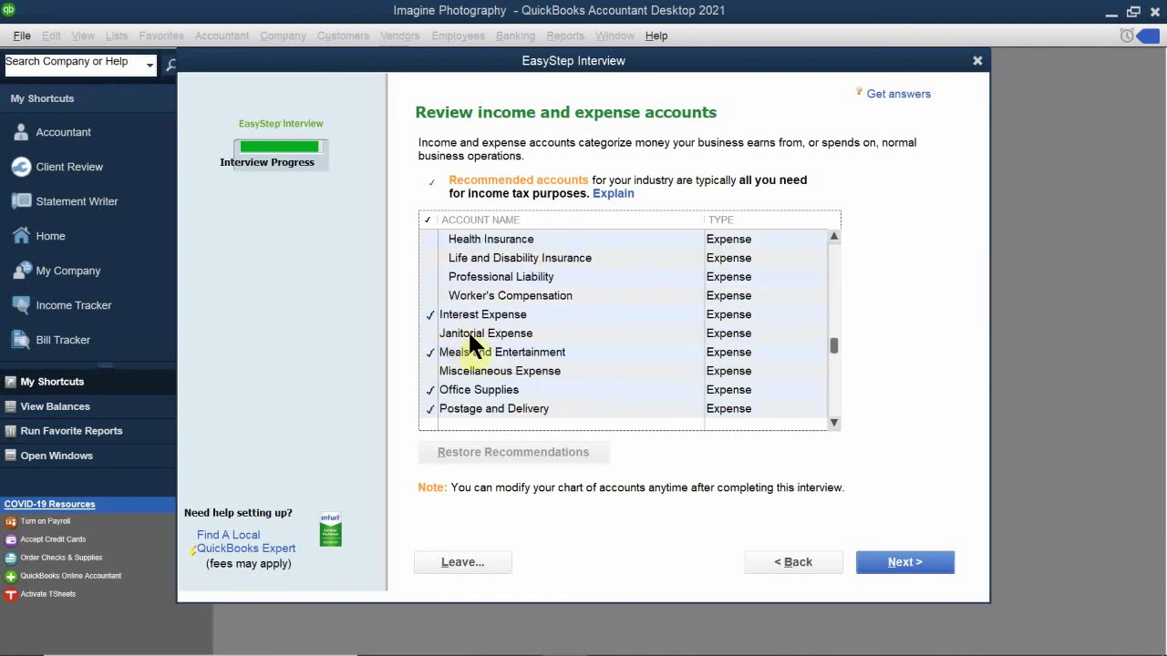
scroll(474, 330, "up", 6)
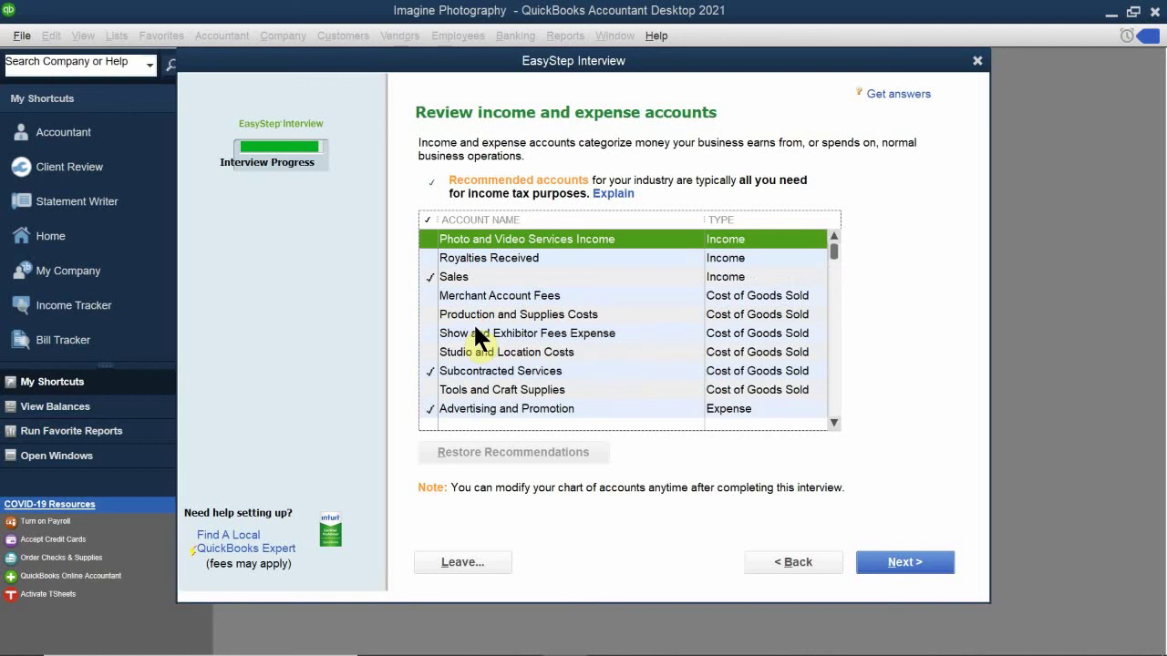
left_click(429, 370)
scroll(447, 375, "down", 3)
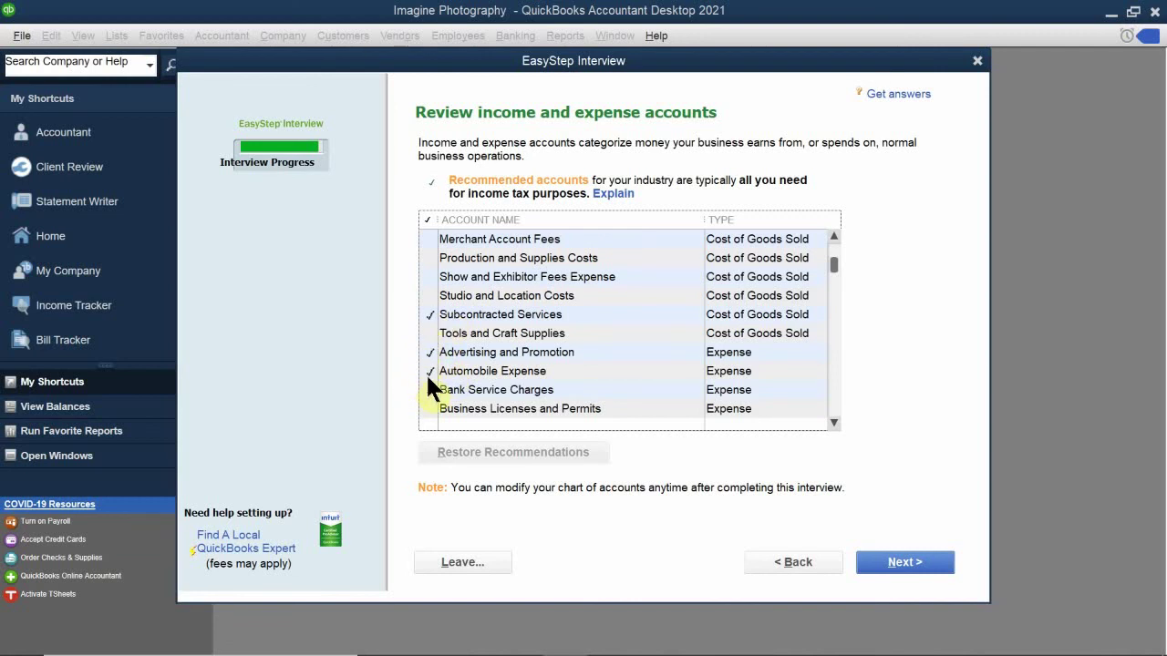
Step: Toggle Bank Service Charges, Automobile Expense and Dues and Subscriptions, then check Health Insurance
left_click(429, 383)
scroll(429, 383, "down", 3)
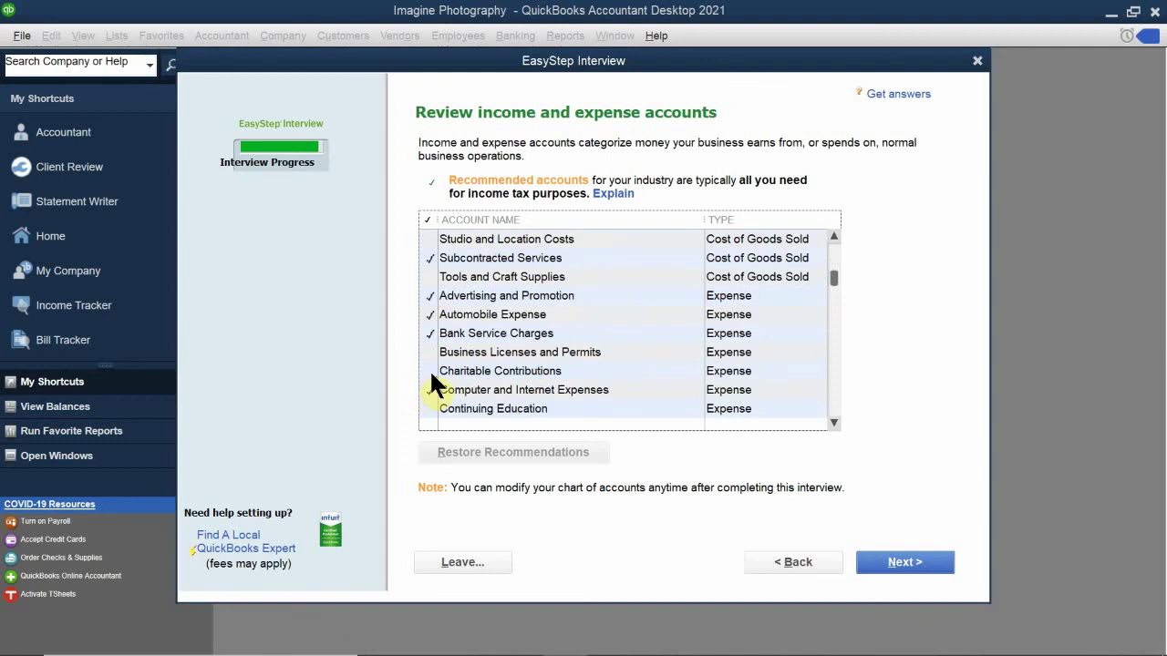
left_click(428, 312)
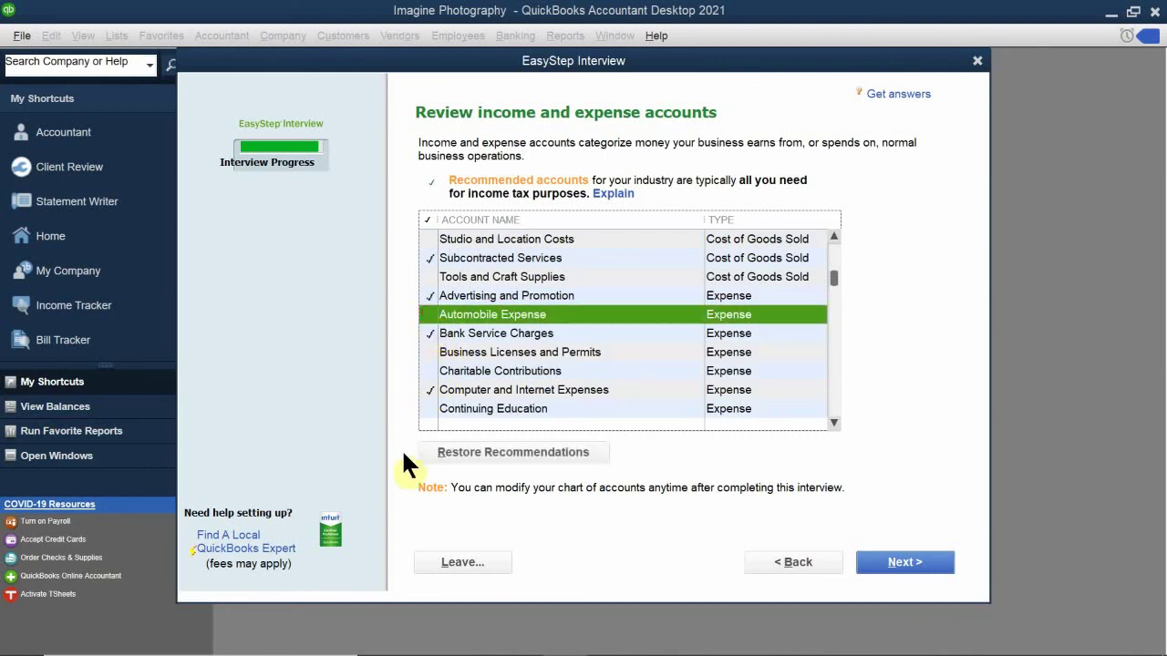
scroll(451, 346, "down", 3)
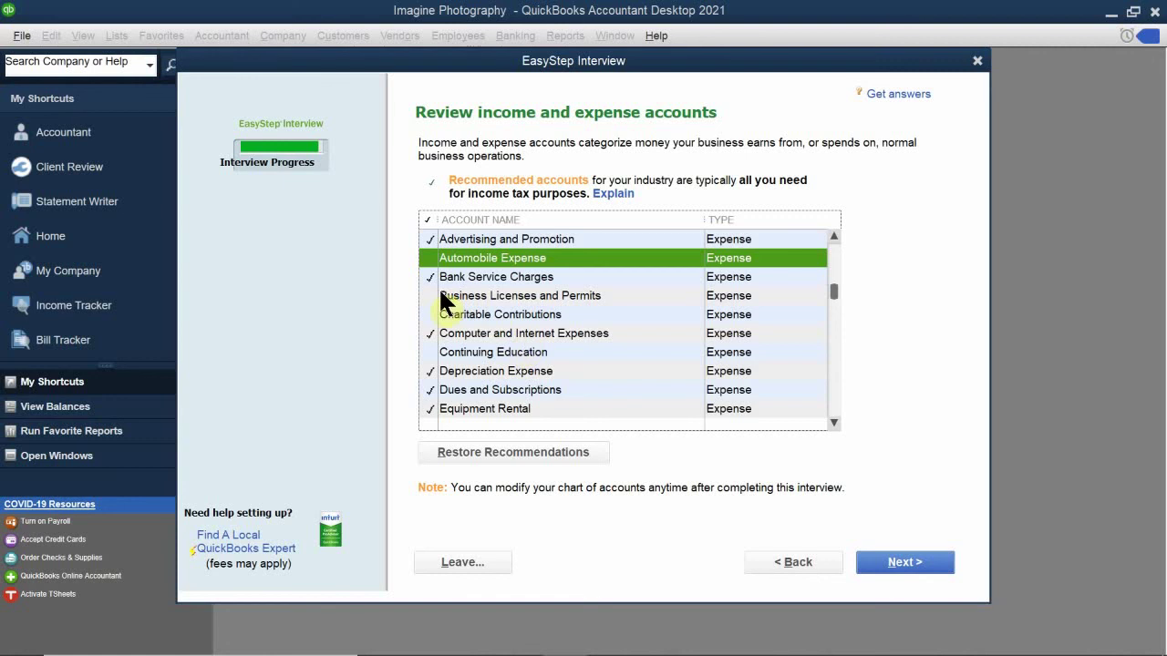
scroll(437, 315, "down", 1)
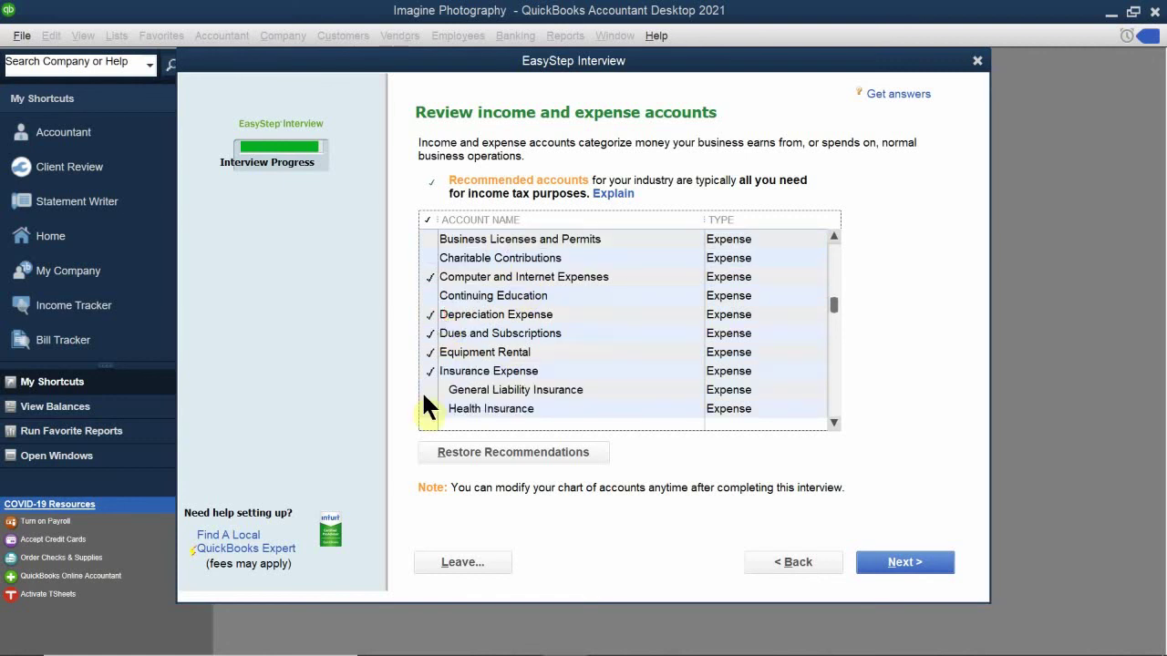
scroll(437, 335, "down", 2)
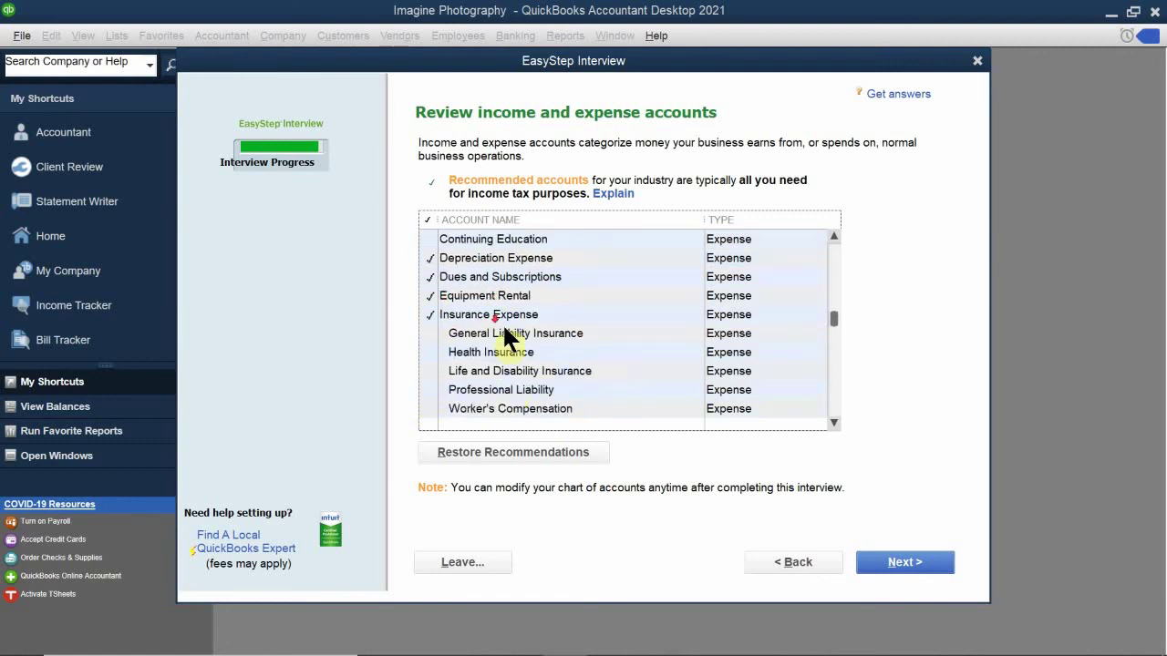
scroll(483, 344, "up", 1)
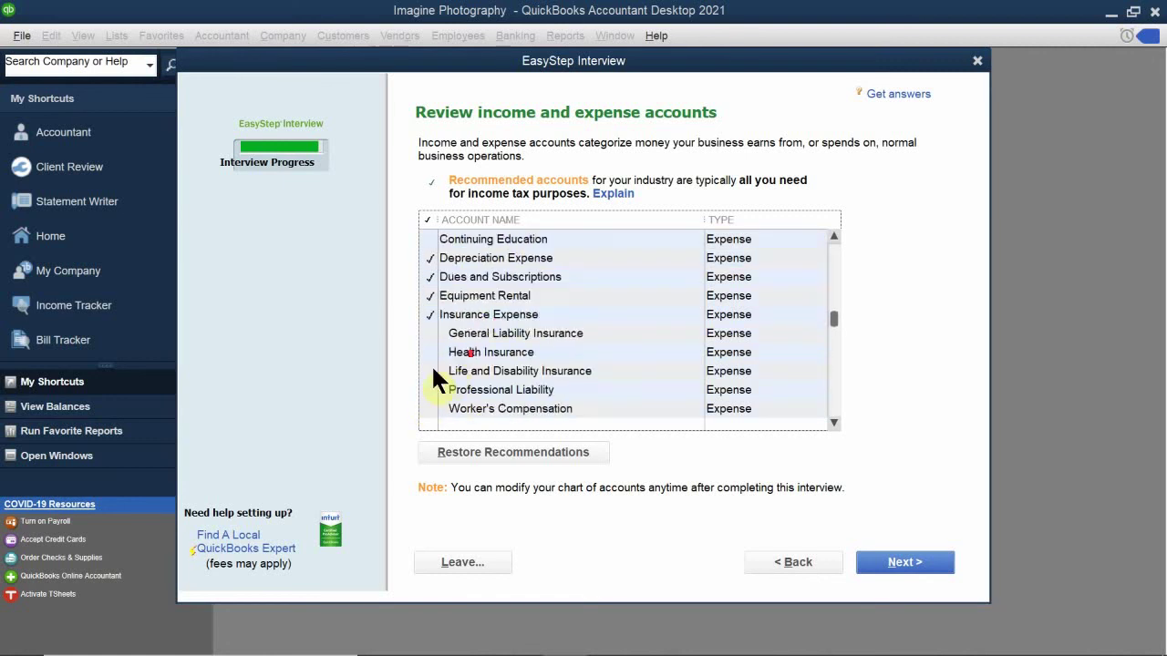
left_click(428, 278)
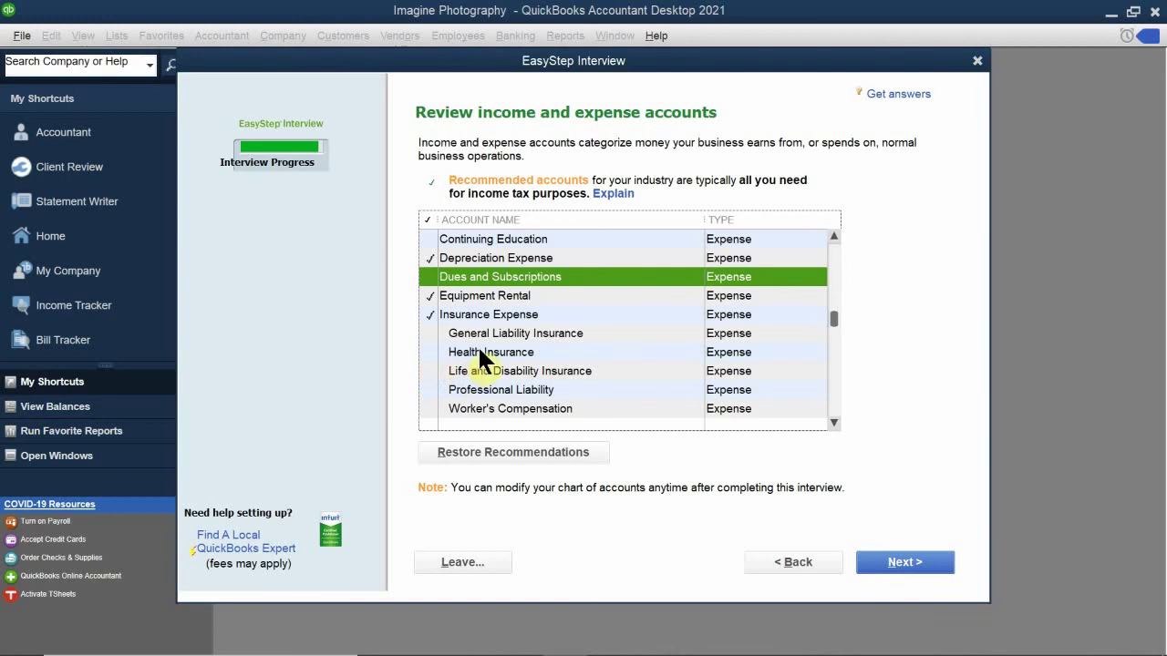
left_click(430, 350)
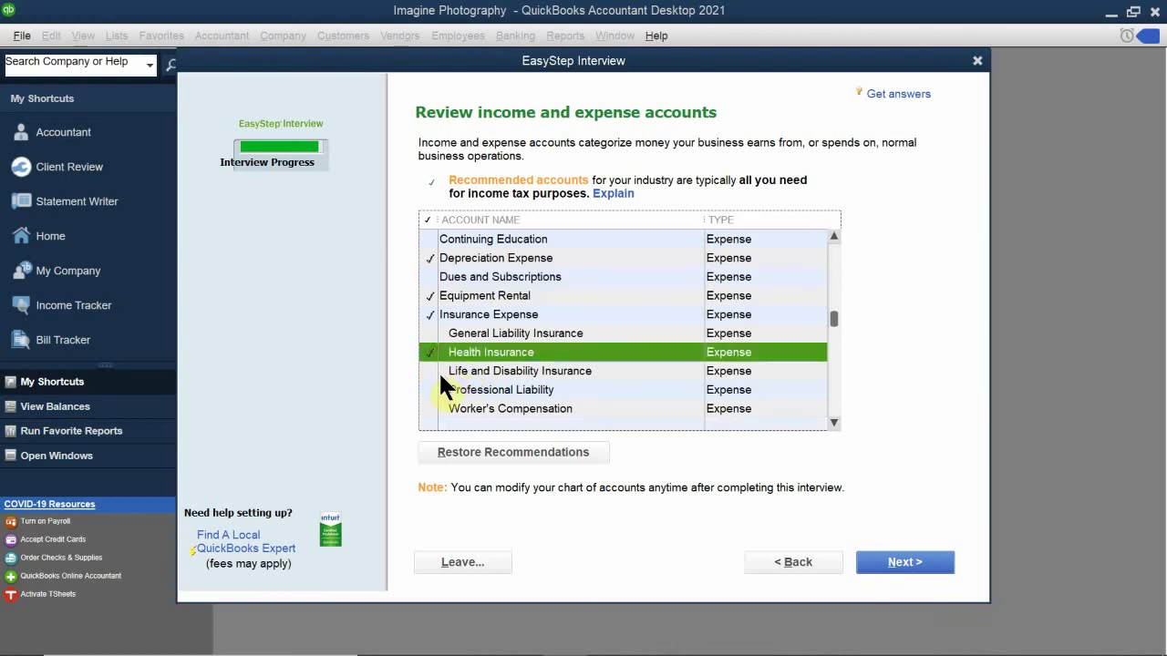
scroll(438, 371, "down", 1)
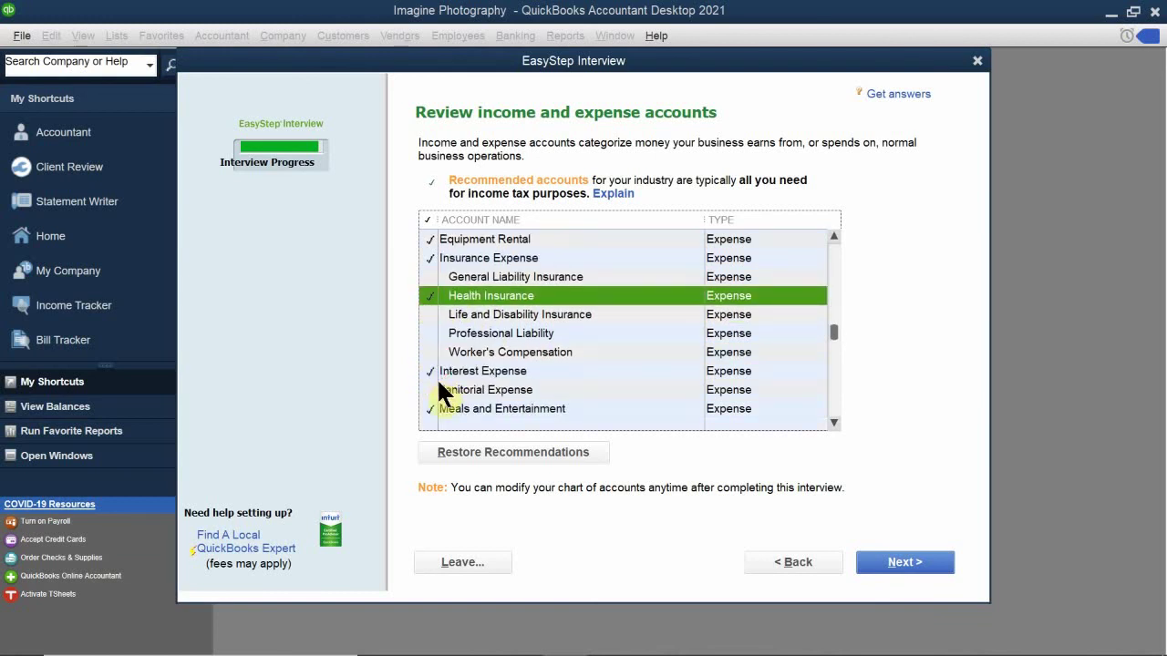
scroll(455, 376, "down", 6)
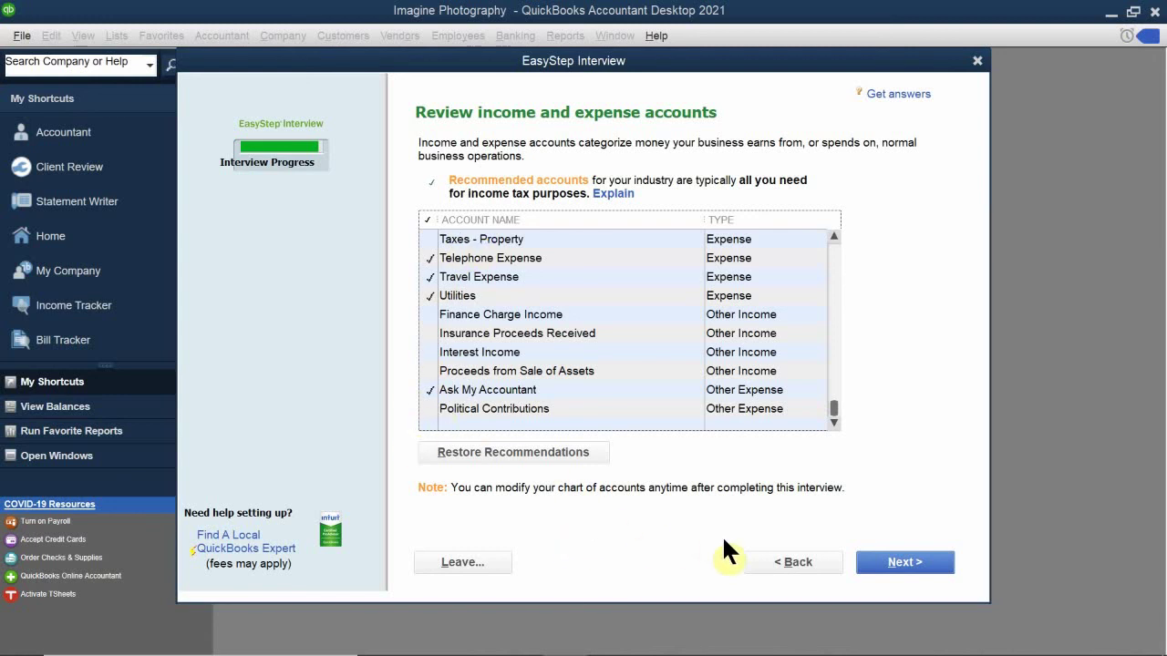
Step: Accept the reviewed accounts and finish the interview with Go to Setup
left_click(893, 563)
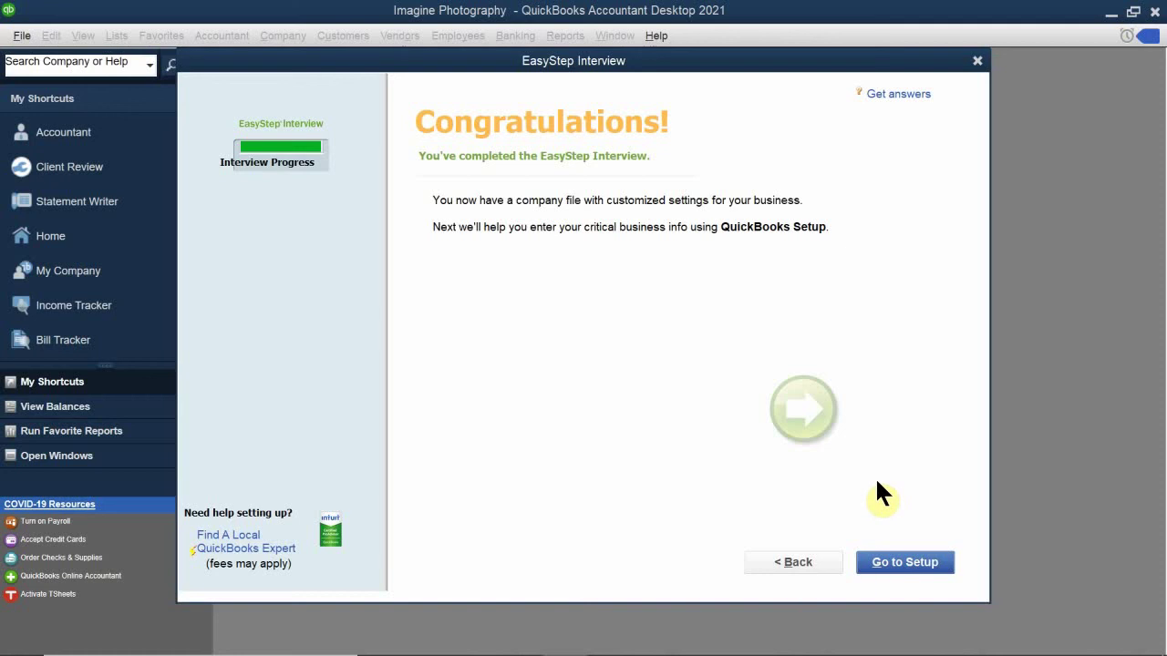
left_click(902, 558)
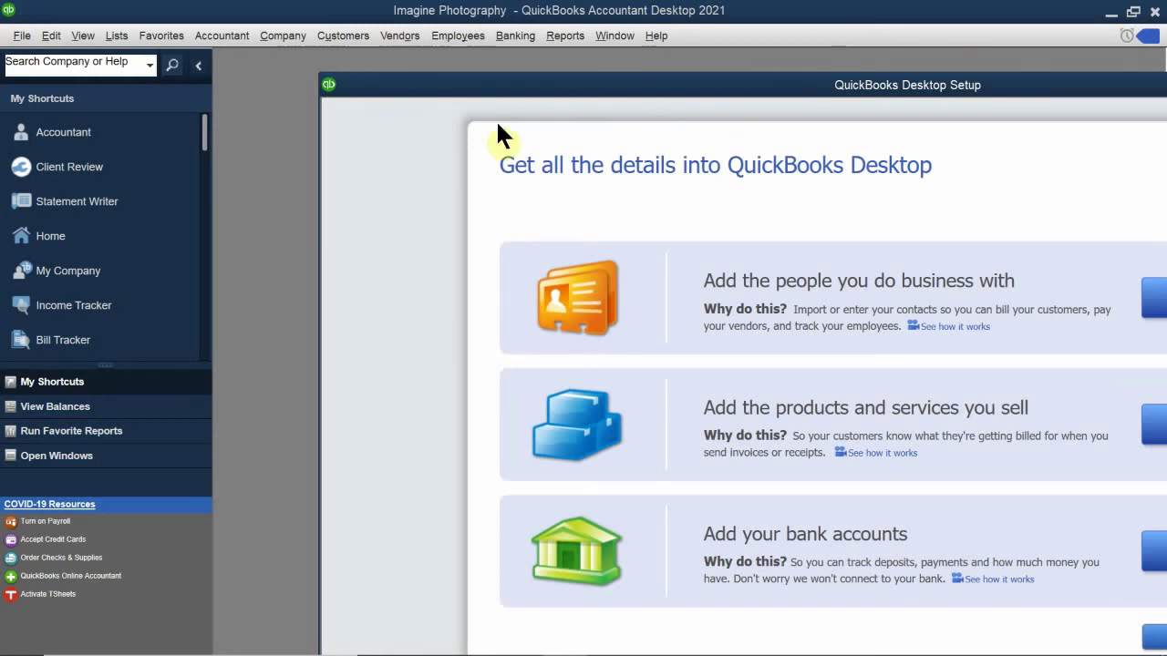
Step: Shift the QuickBooks Desktop Setup window up-left, then bring up the QB 2021 CH 12.pdf guide
left_click_drag(505, 95, 434, 50)
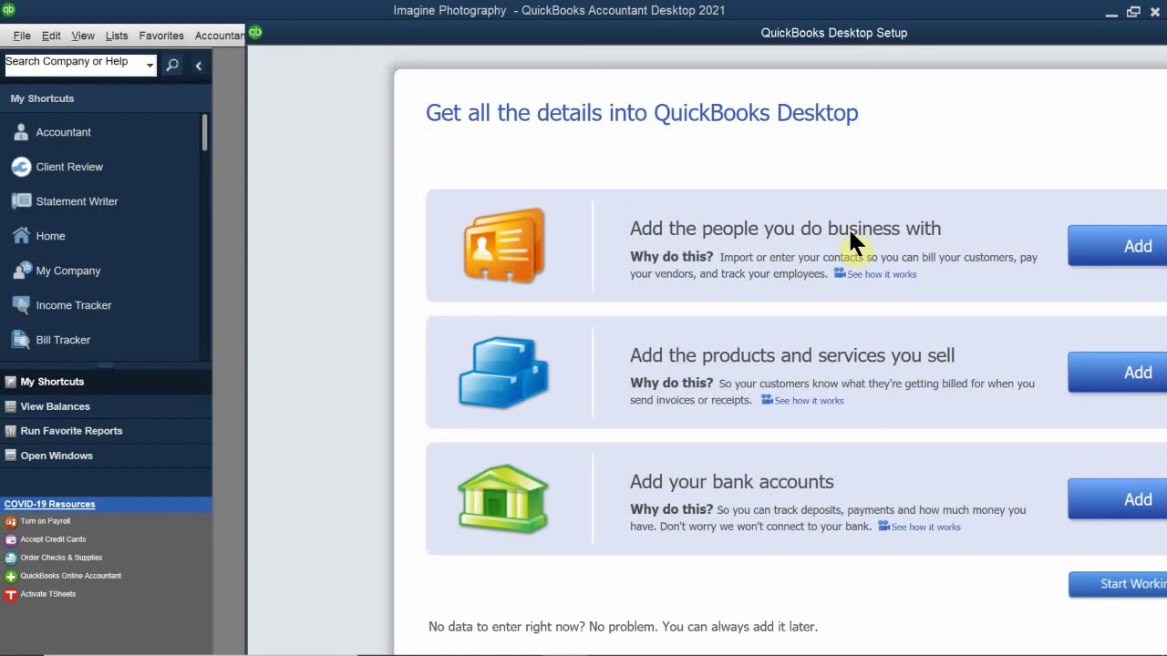
mouse_move(115, 638)
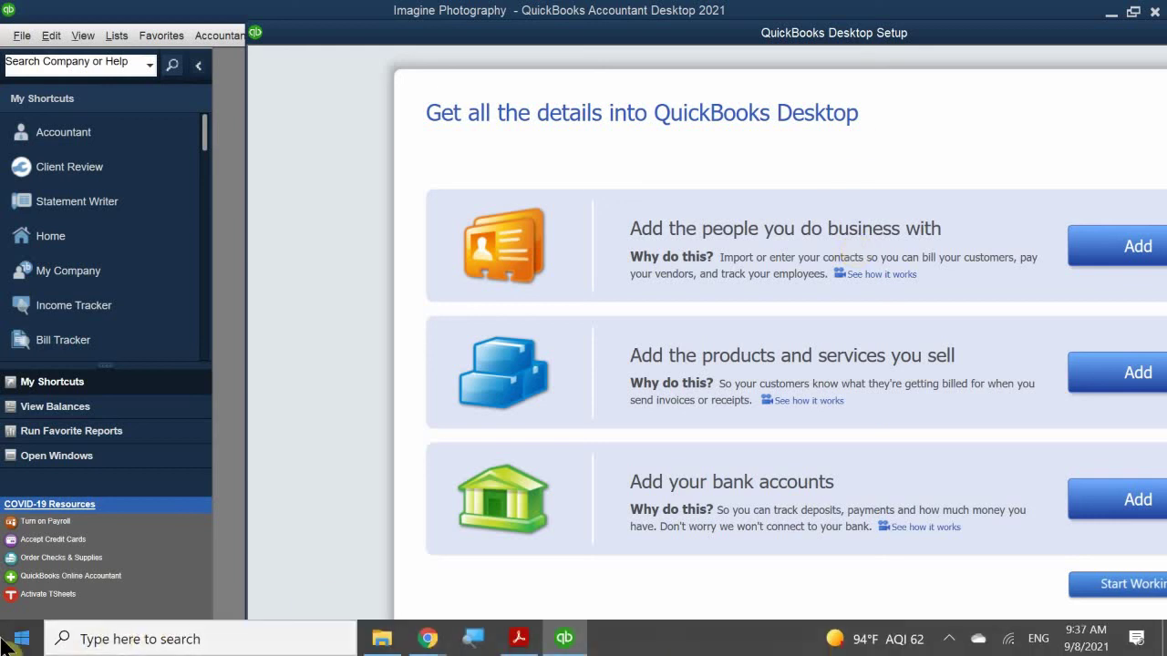
left_click(522, 638)
scroll(578, 412, "down", 5)
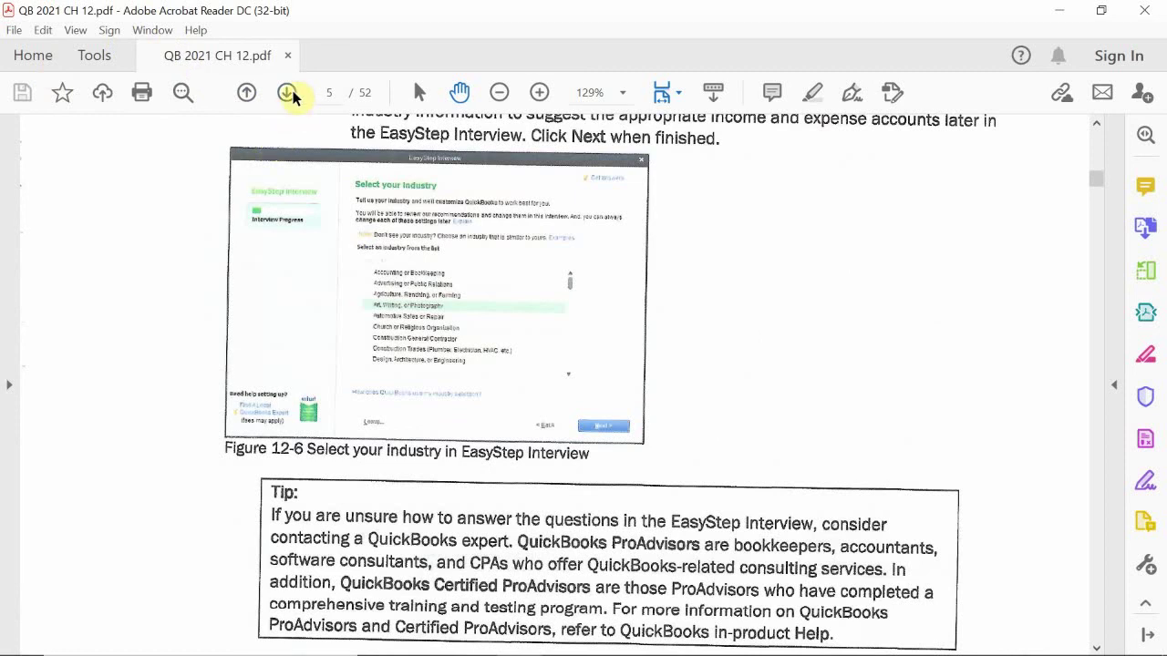
left_click(290, 93)
left_click(290, 93)
left_click(290, 93)
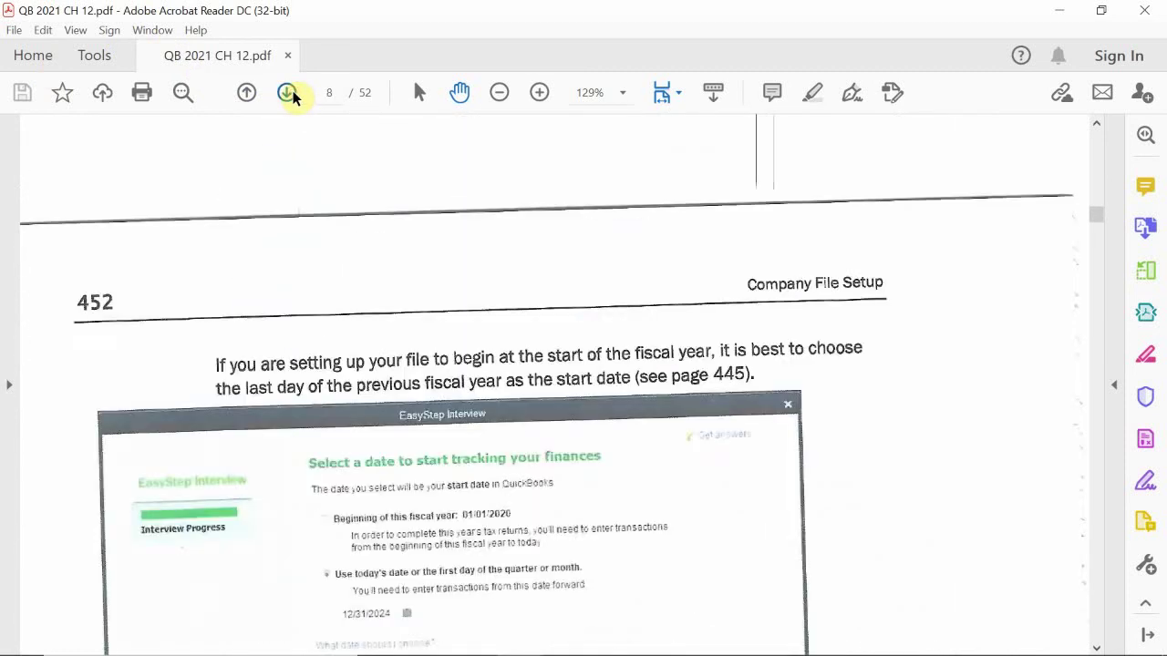
left_click(290, 93)
left_click(290, 93)
left_click(289, 93)
left_click(289, 93)
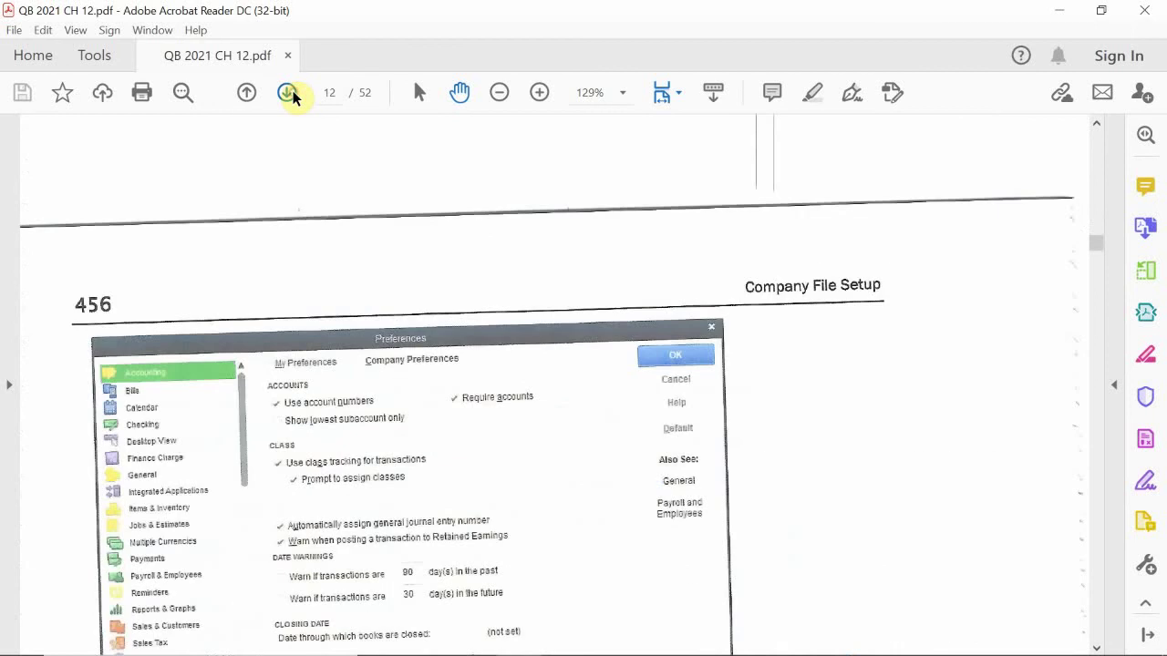
left_click(248, 95)
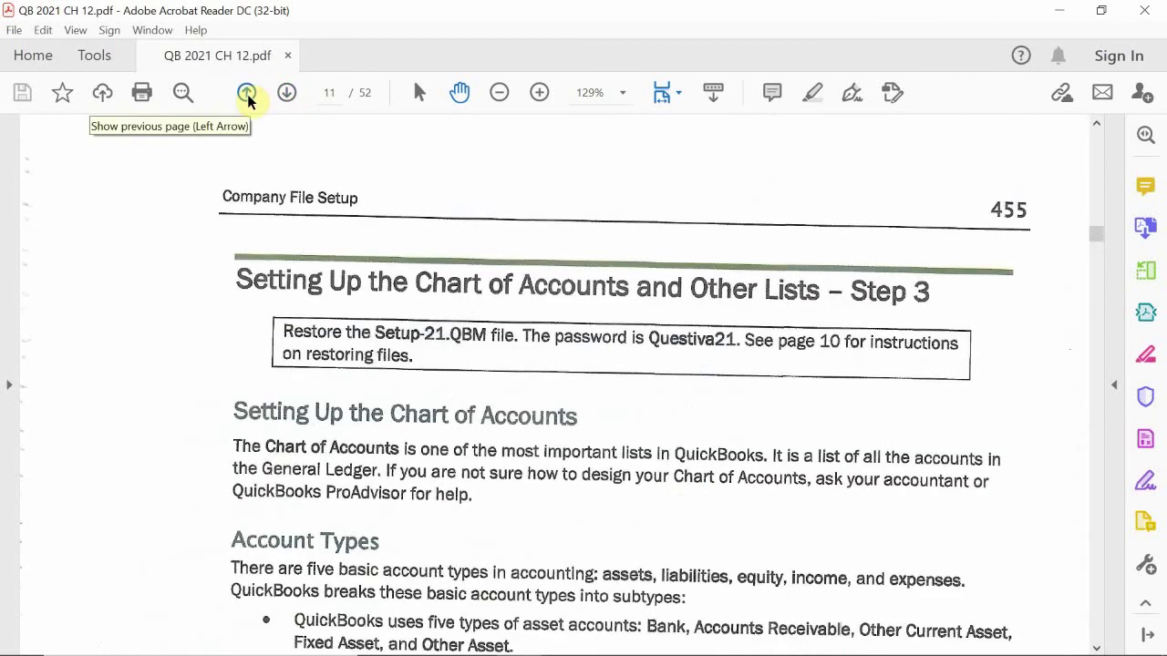
left_click(246, 93)
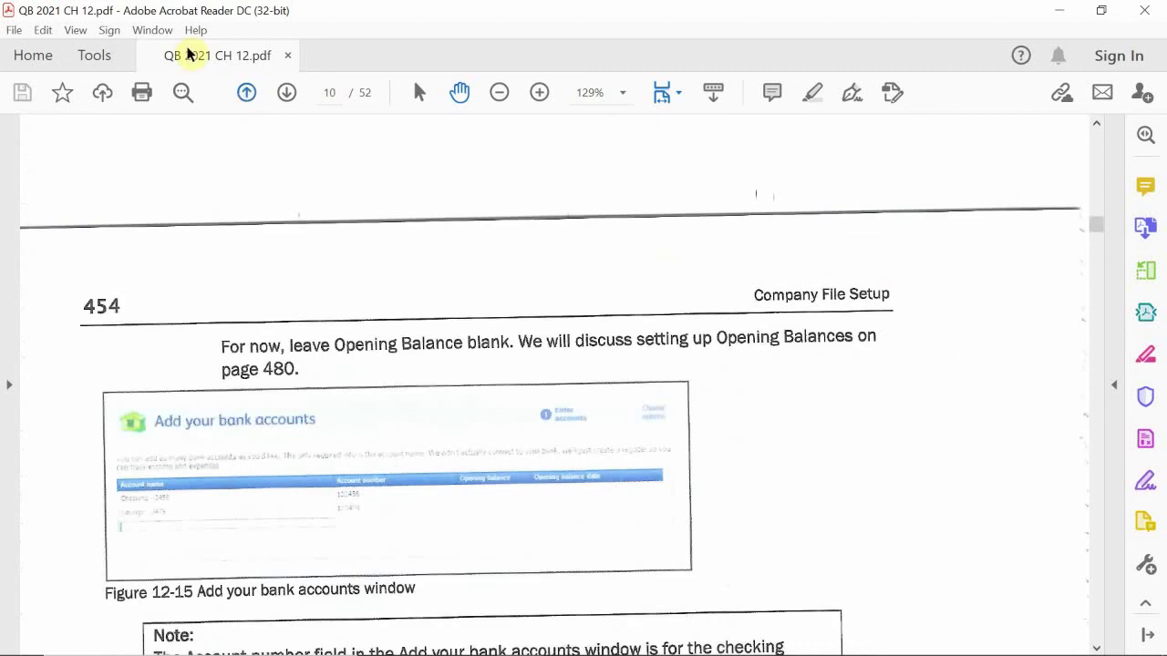
scroll(174, 319, "down", 5)
scroll(210, 315, "down", 10)
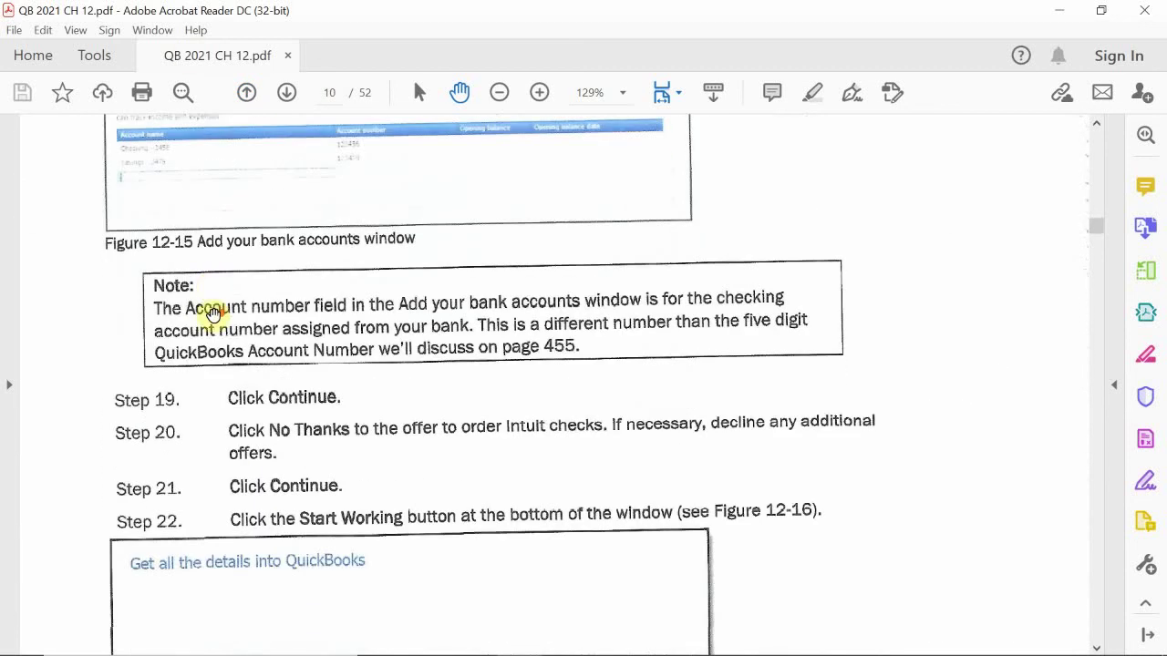
scroll(209, 323, "down", 10)
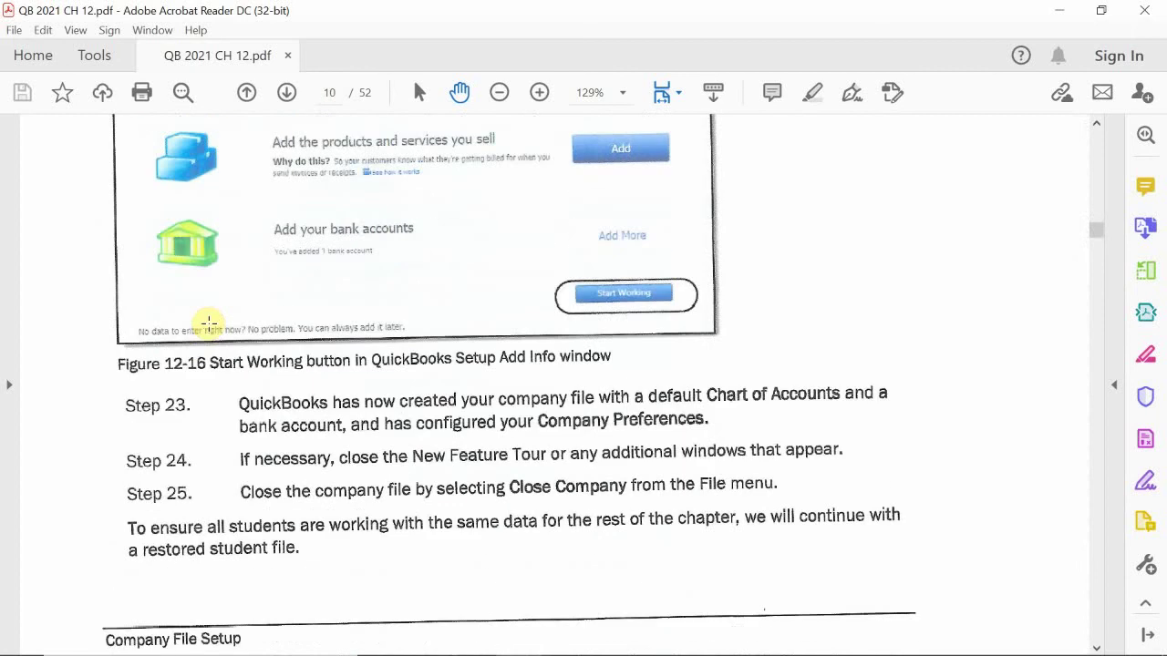
scroll(209, 324, "down", 4)
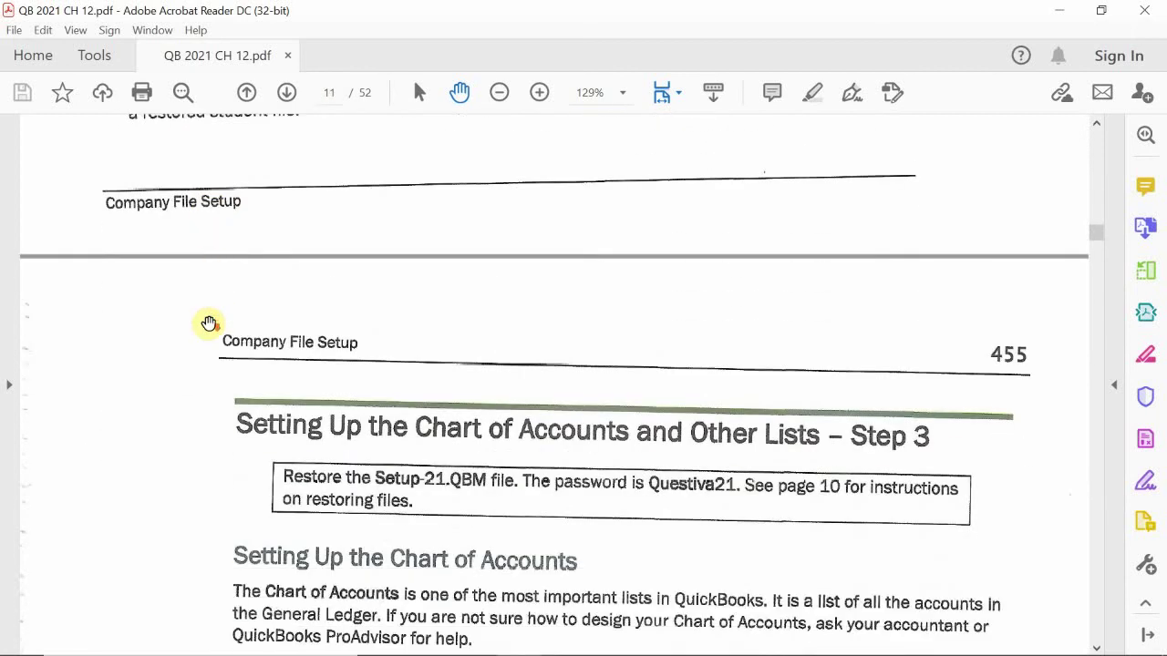
scroll(208, 324, "up", 9)
scroll(209, 324, "up", 1)
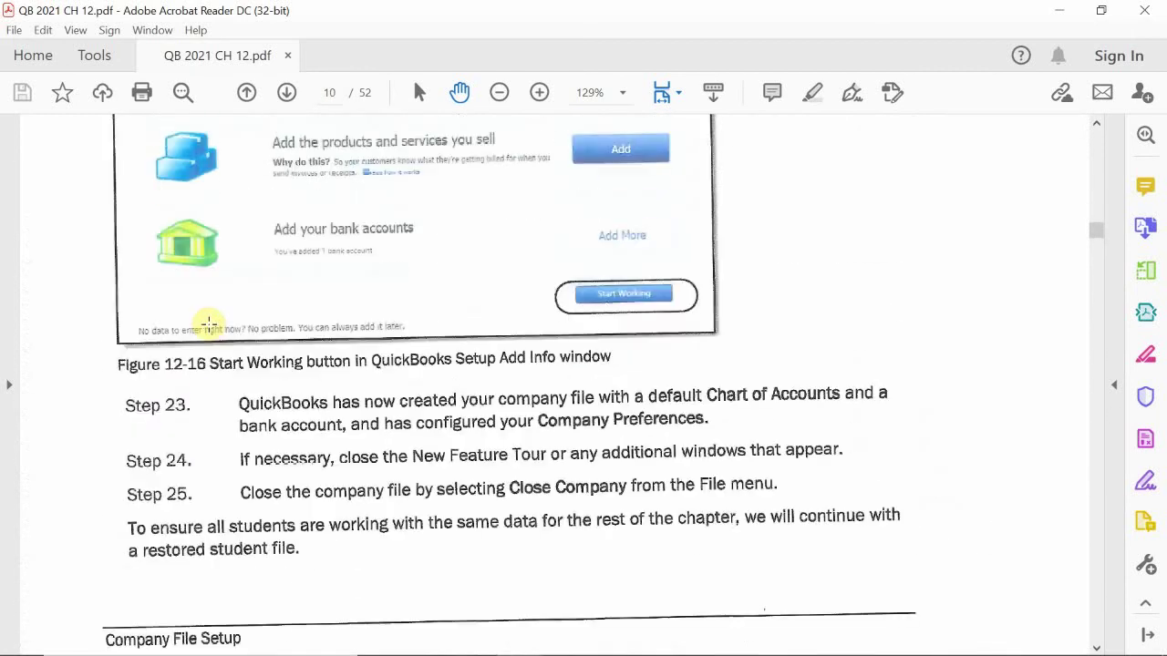
scroll(209, 323, "up", 13)
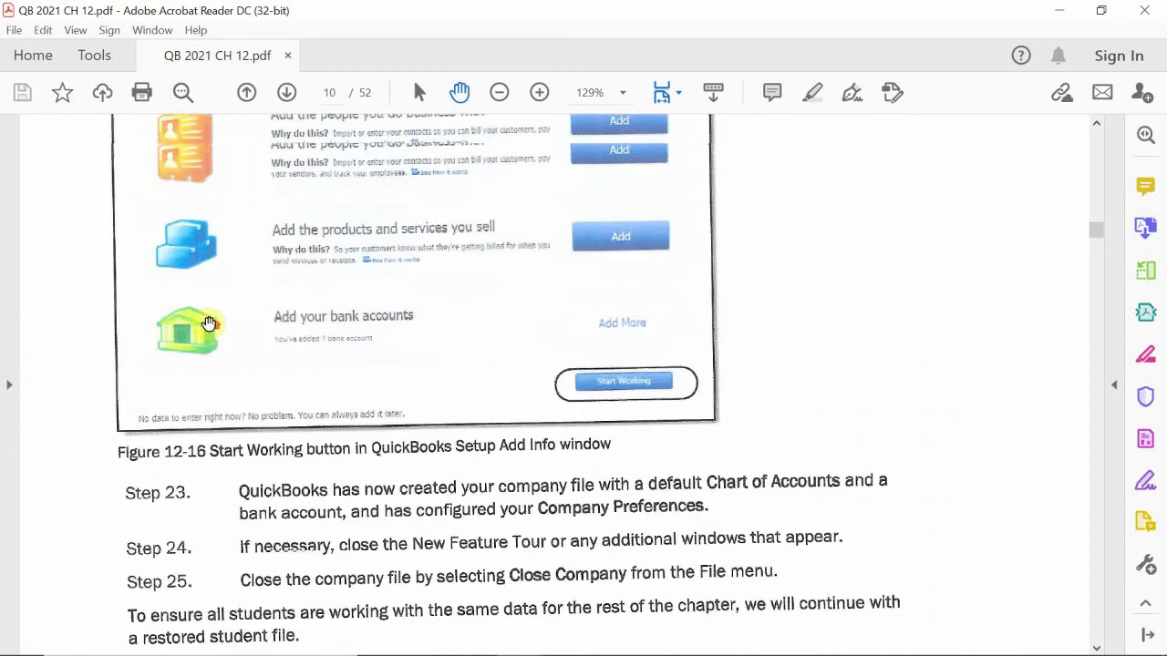
scroll(209, 324, "up", 2)
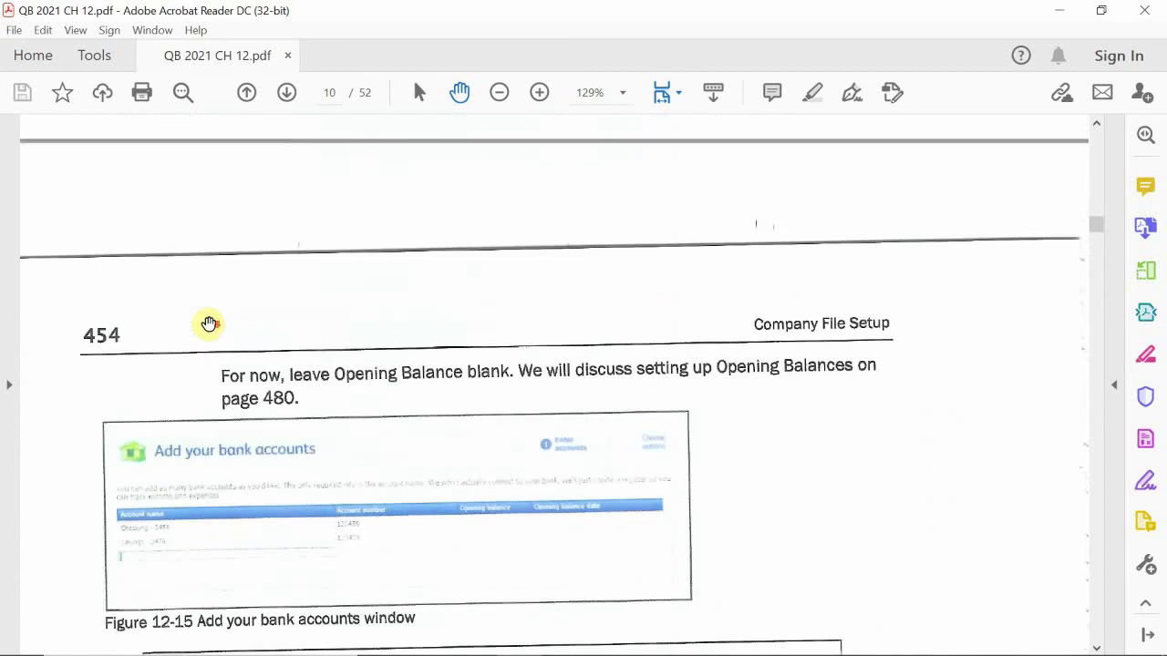
scroll(208, 324, "down", 3)
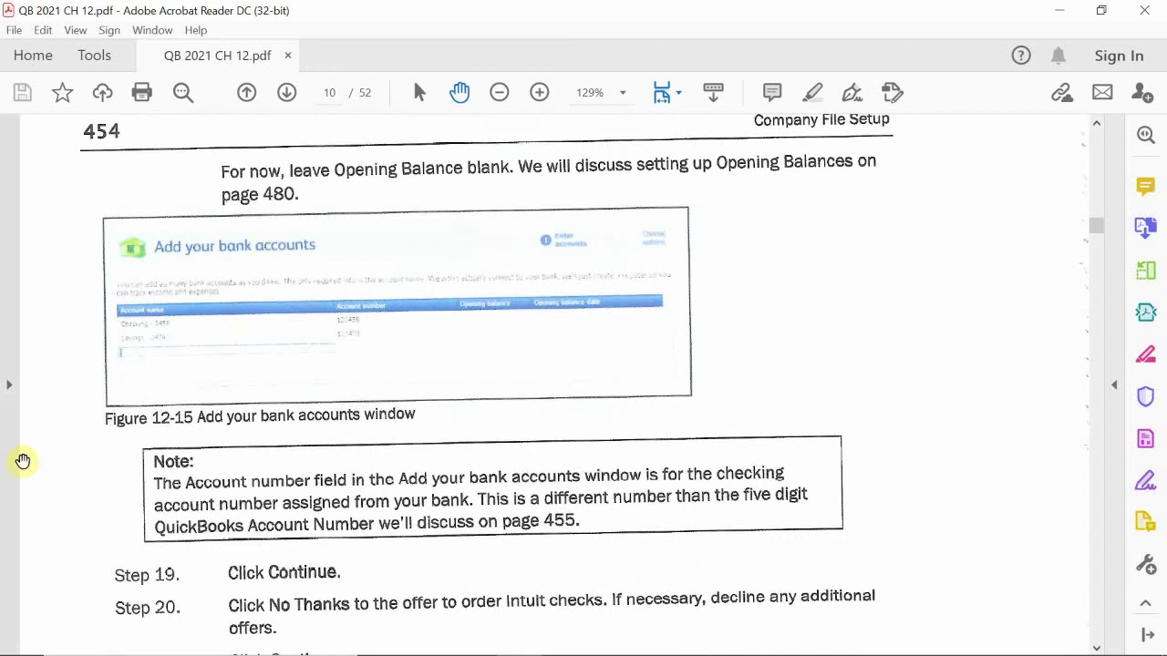
scroll(116, 475, "up", 1)
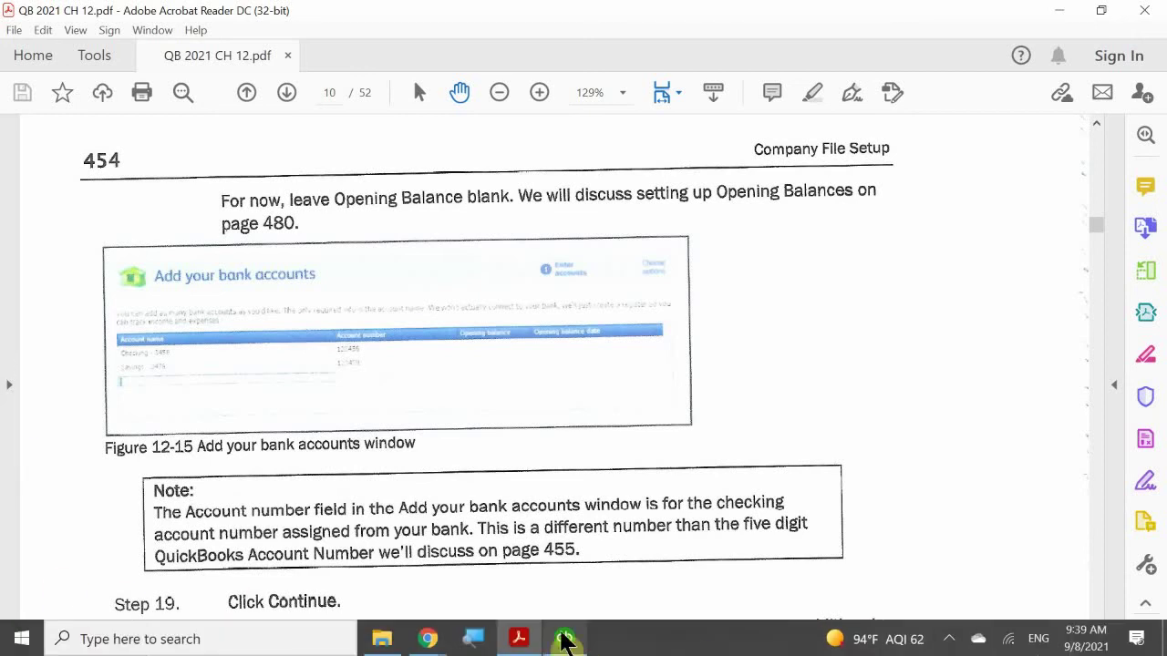
Step: Bring QuickBooks back in front and move the Desktop Setup window to fit the screen
left_click(565, 641)
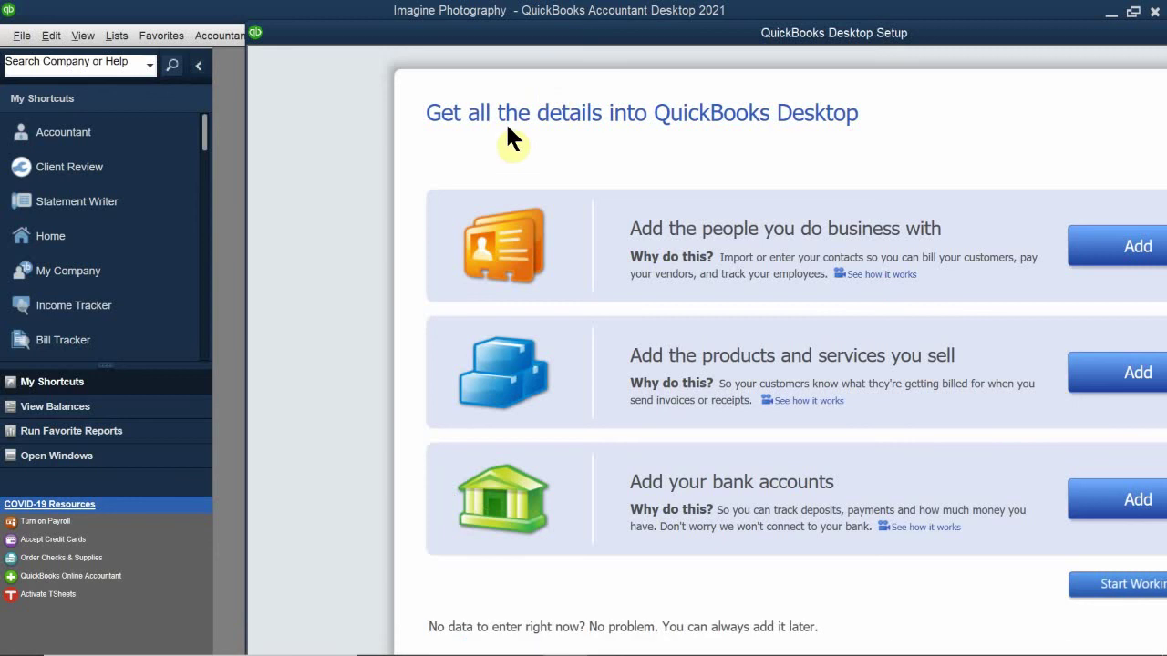
left_click_drag(472, 44, 367, 24)
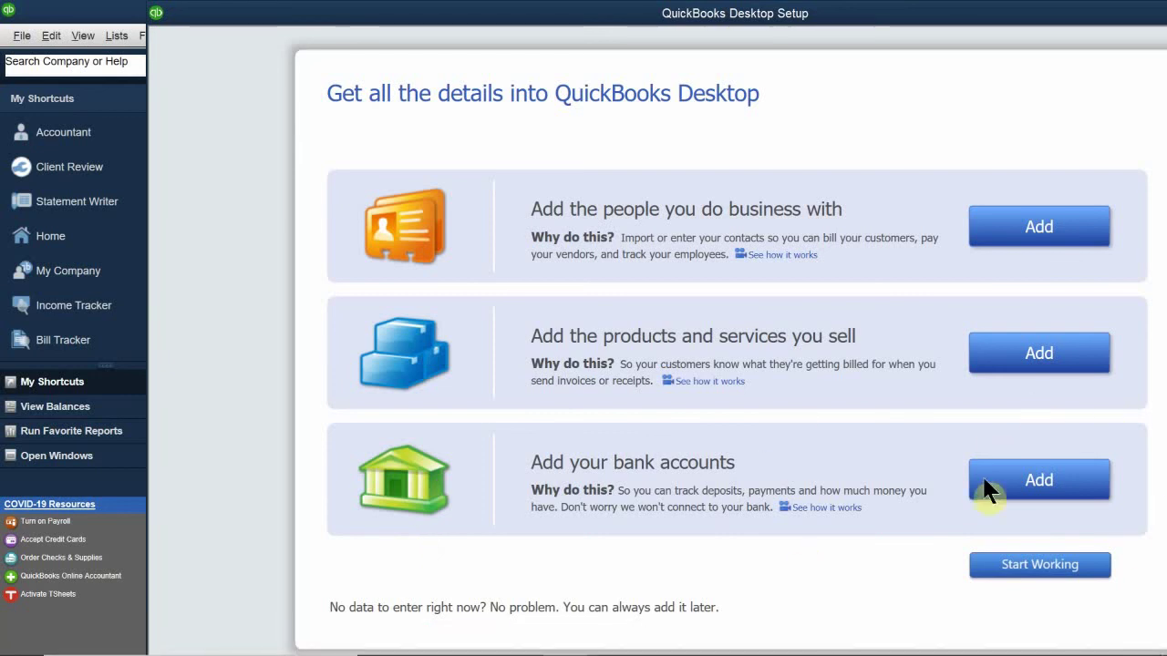
Step: Add a bank account named 'Checking - 3456' and enter its account number
left_click(1030, 480)
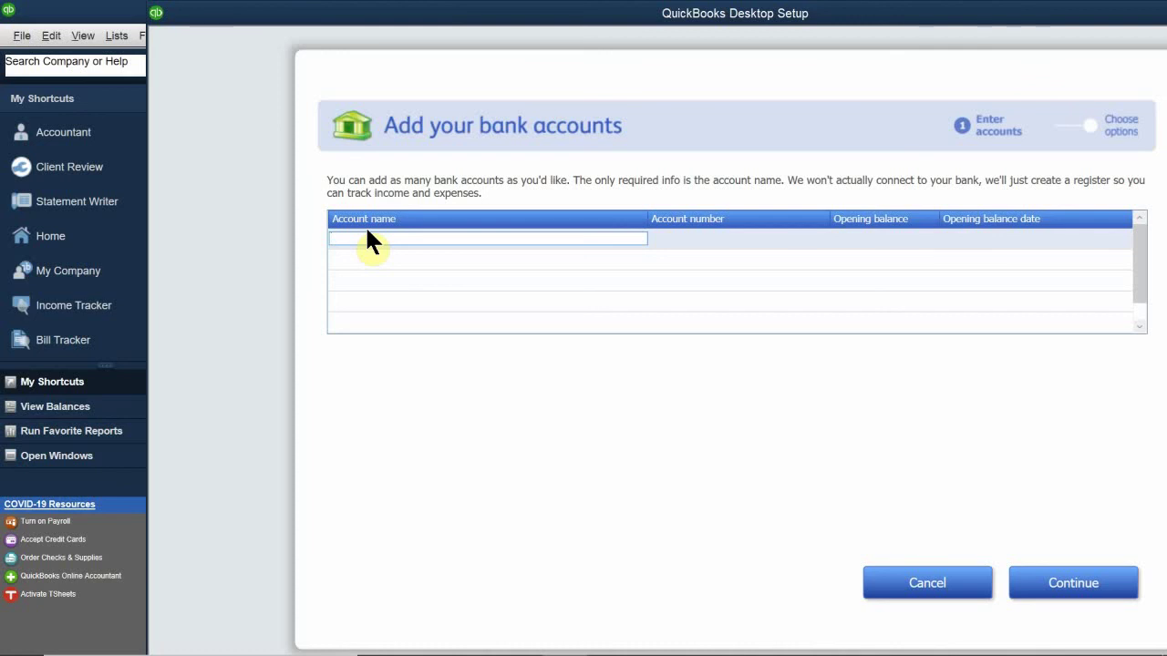
type("C")
type("g")
type("ecking -")
key("BackSpace")
type("-")
type("3456")
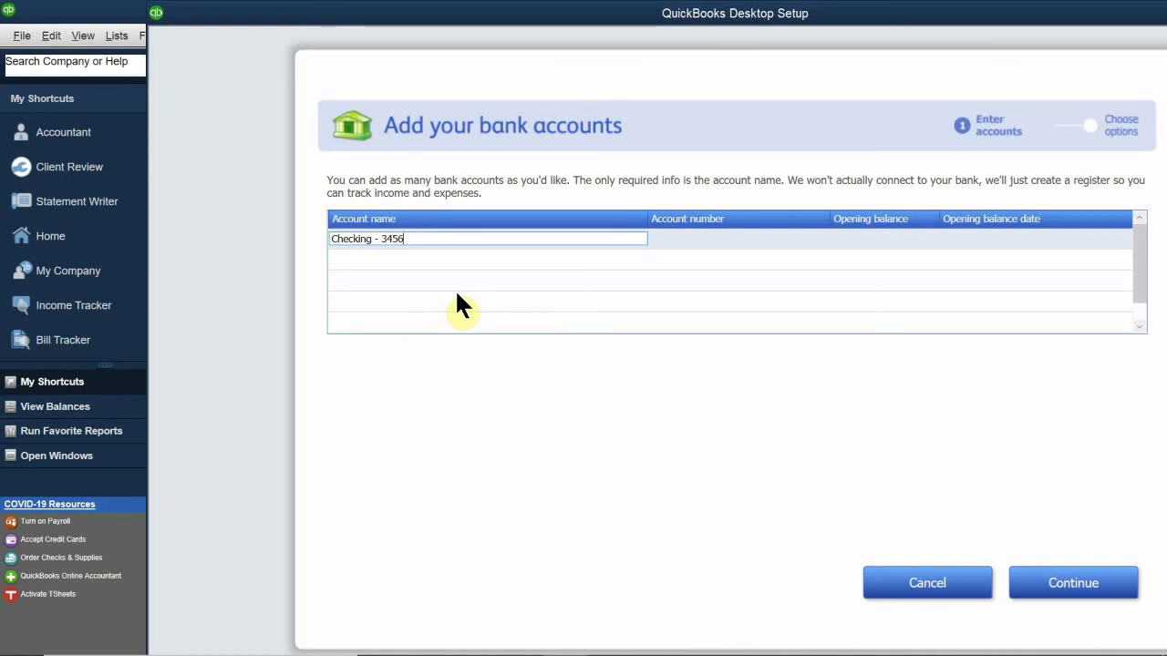
key("BackSpace")
key("BackSpace")
key("BackSpace")
key("BackSpace")
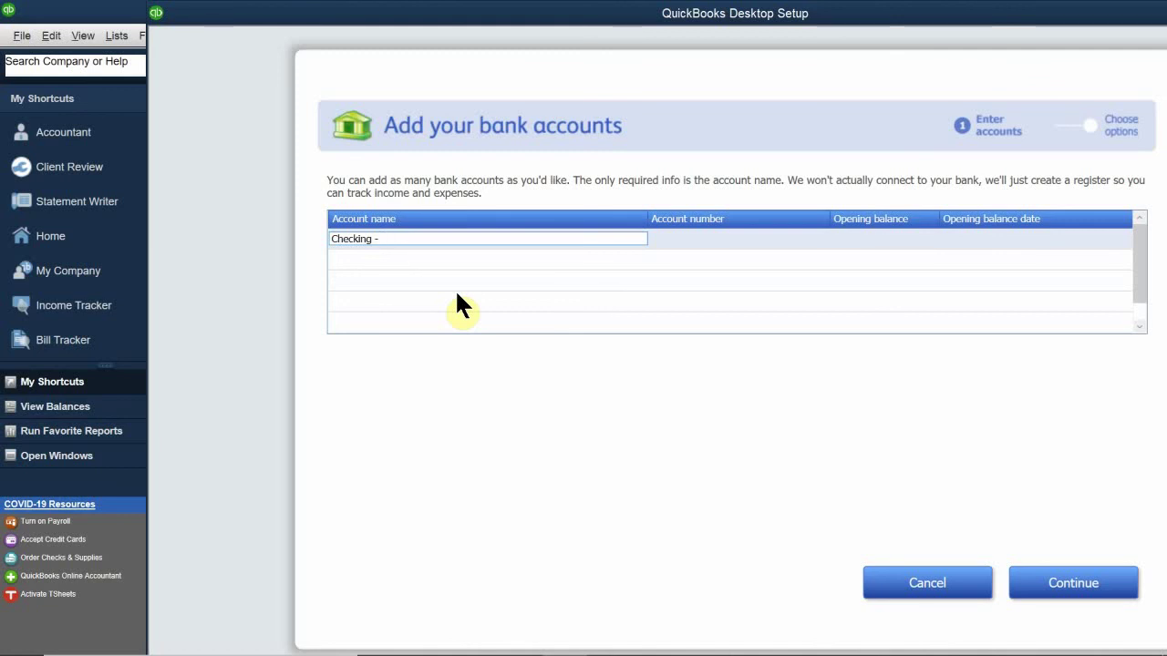
type("3456")
left_click(666, 237)
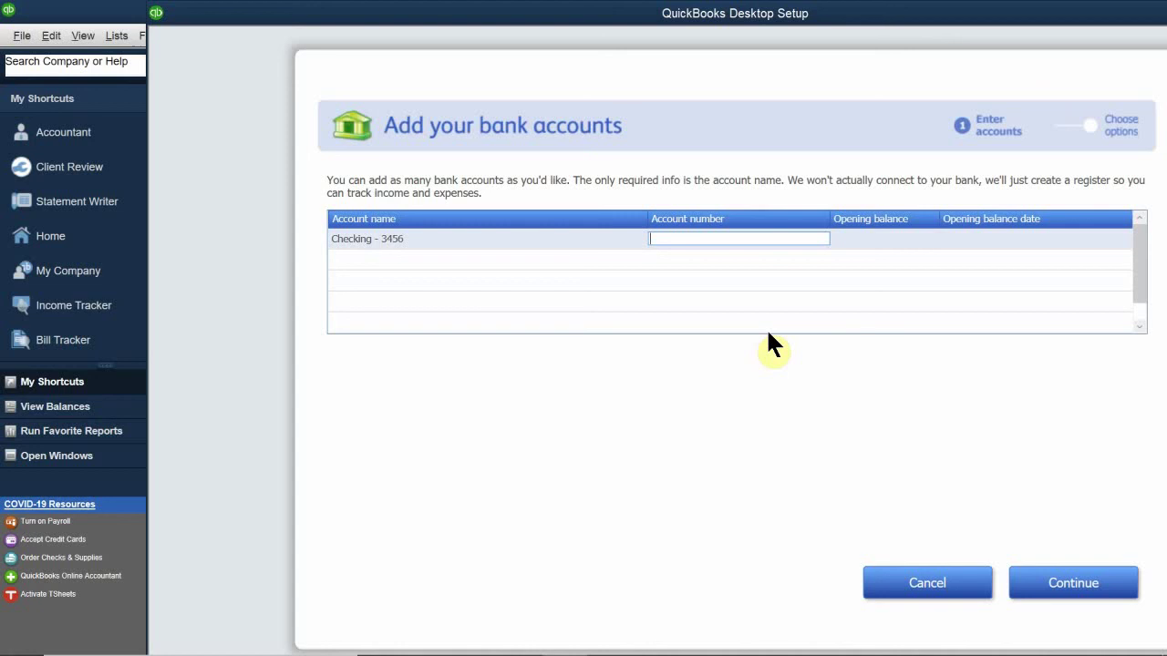
type("123456")
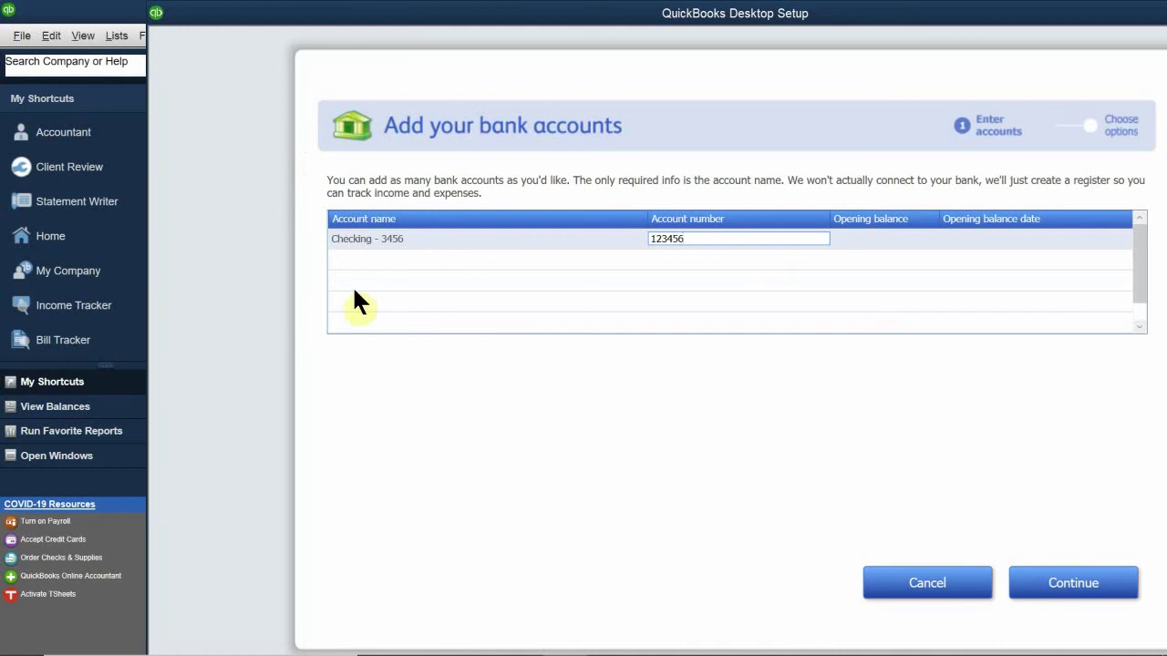
Step: Add a 'Savings - 3478' account with its account number and continue to the check-ordering options
left_click(410, 252)
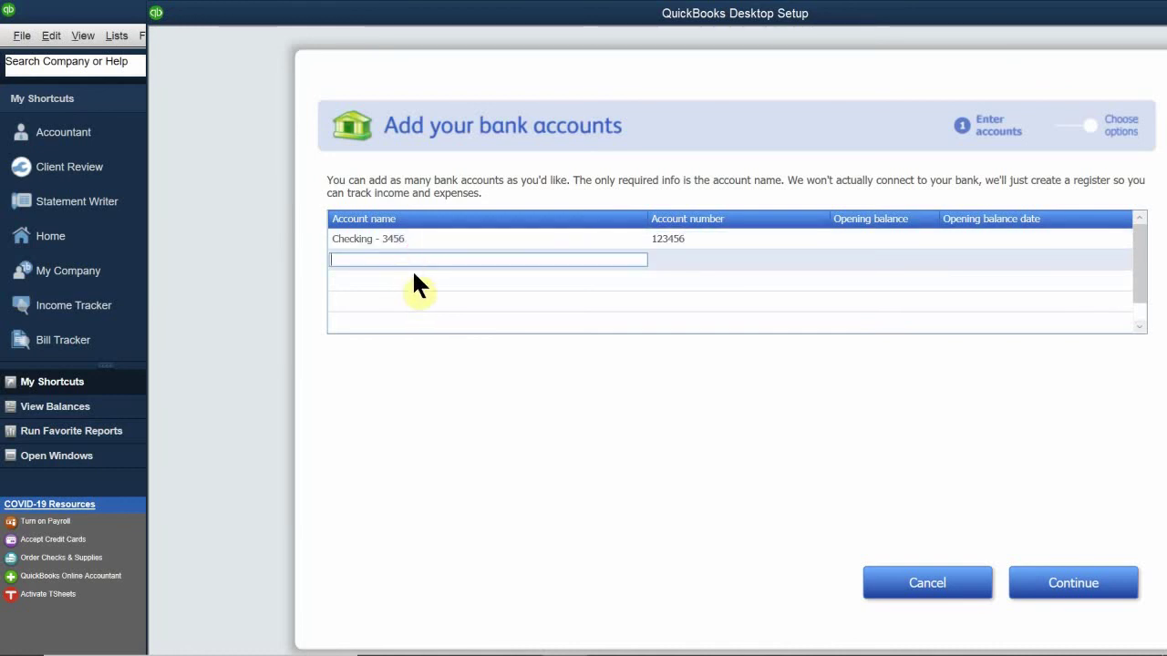
type("Savi")
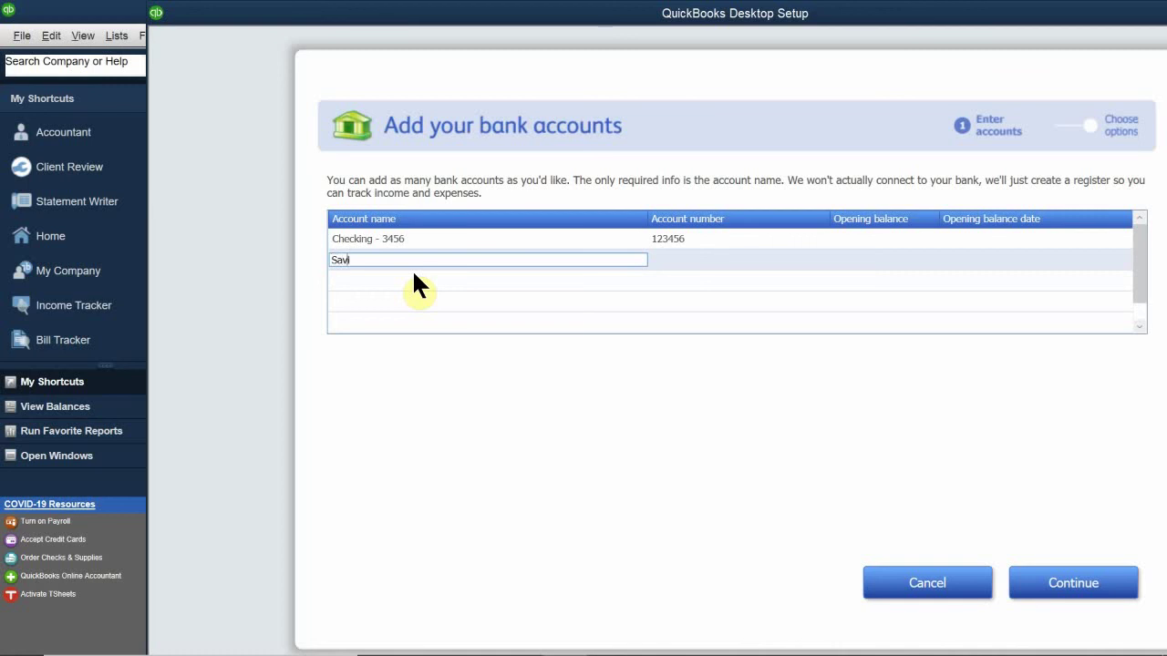
type("ng s =")
key("BackSpace")
type("-")
type("34")
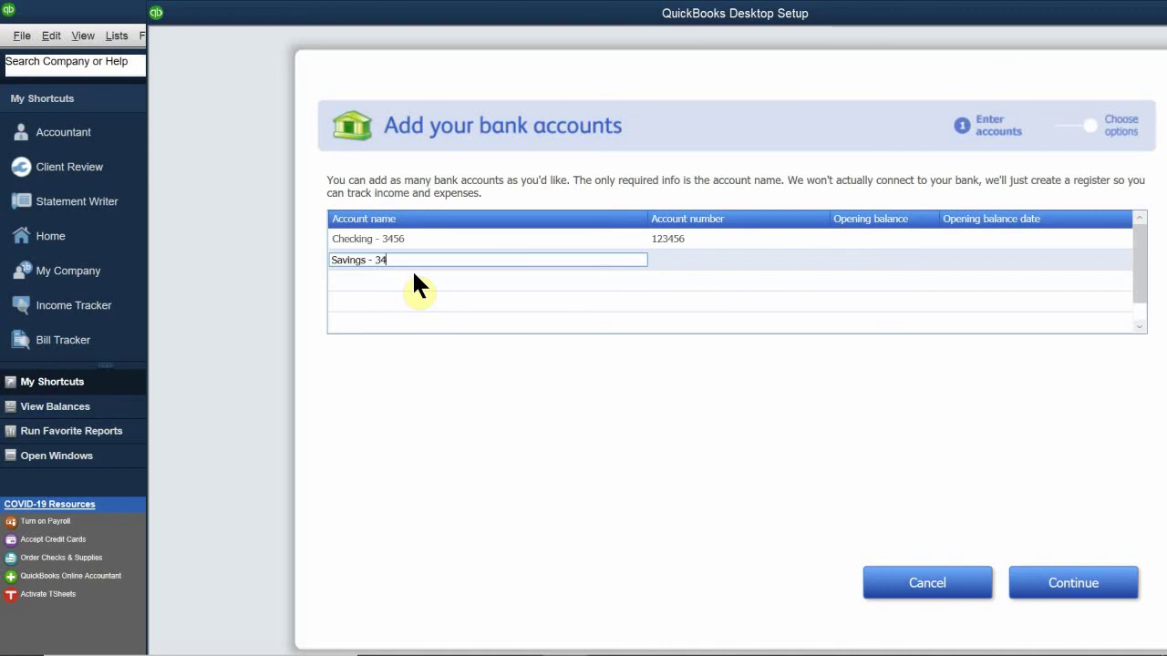
type("78")
left_click(682, 252)
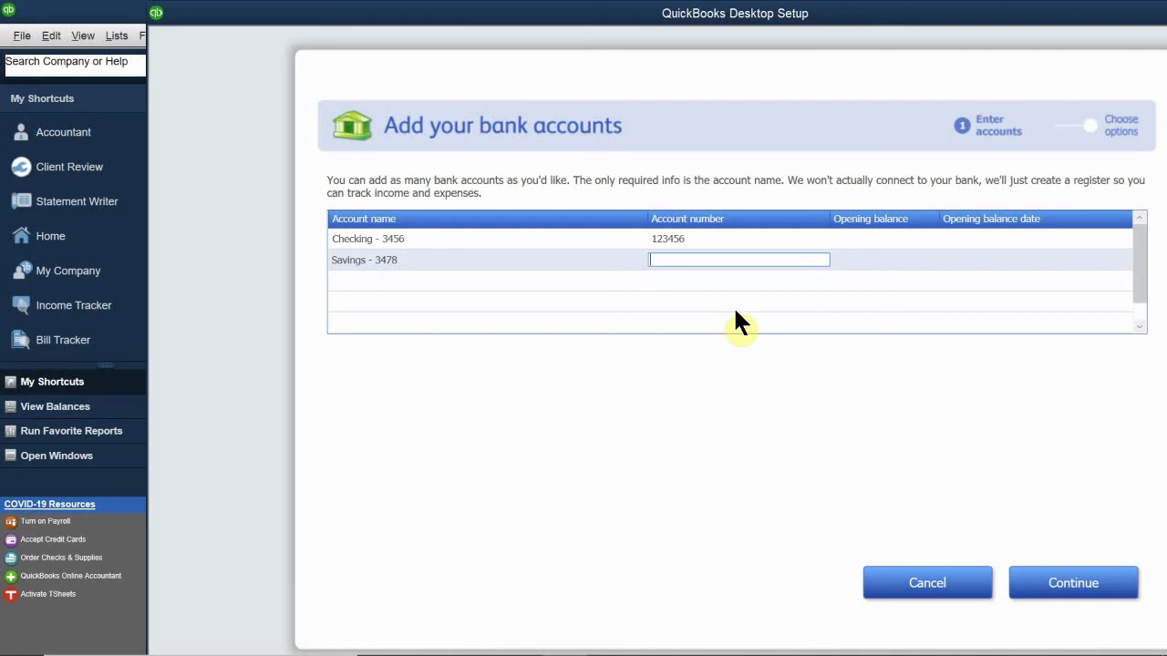
type("123478")
left_click(1076, 588)
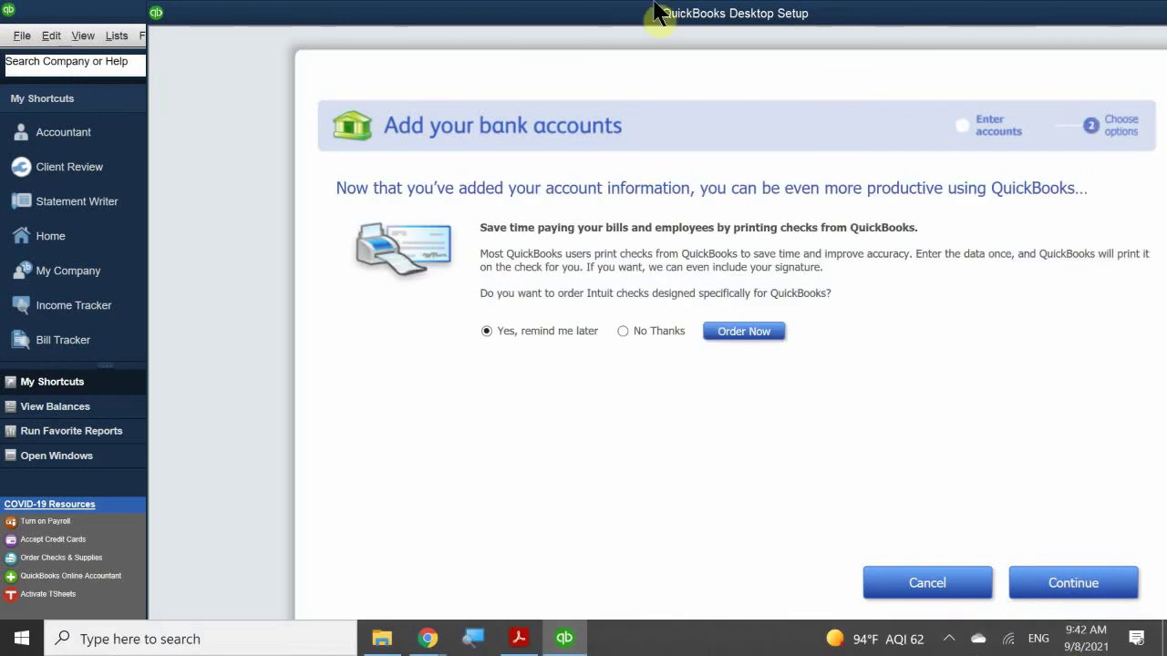
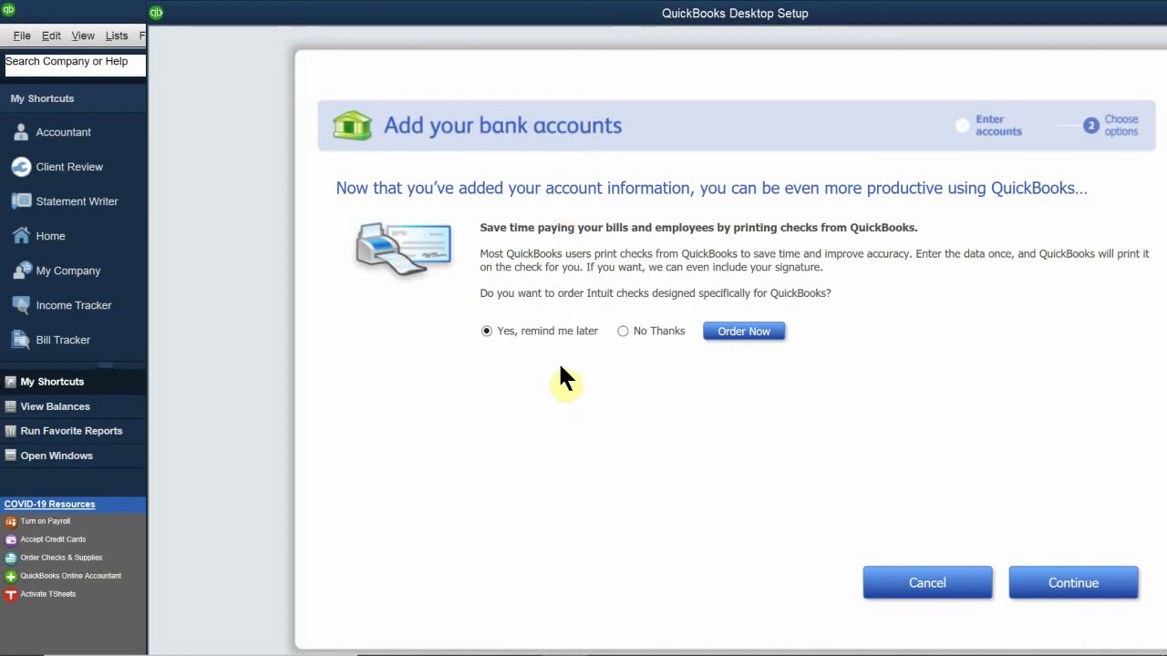
Step: Decline ordering Intuit checks and continue past the bank accounts step
left_click(623, 331)
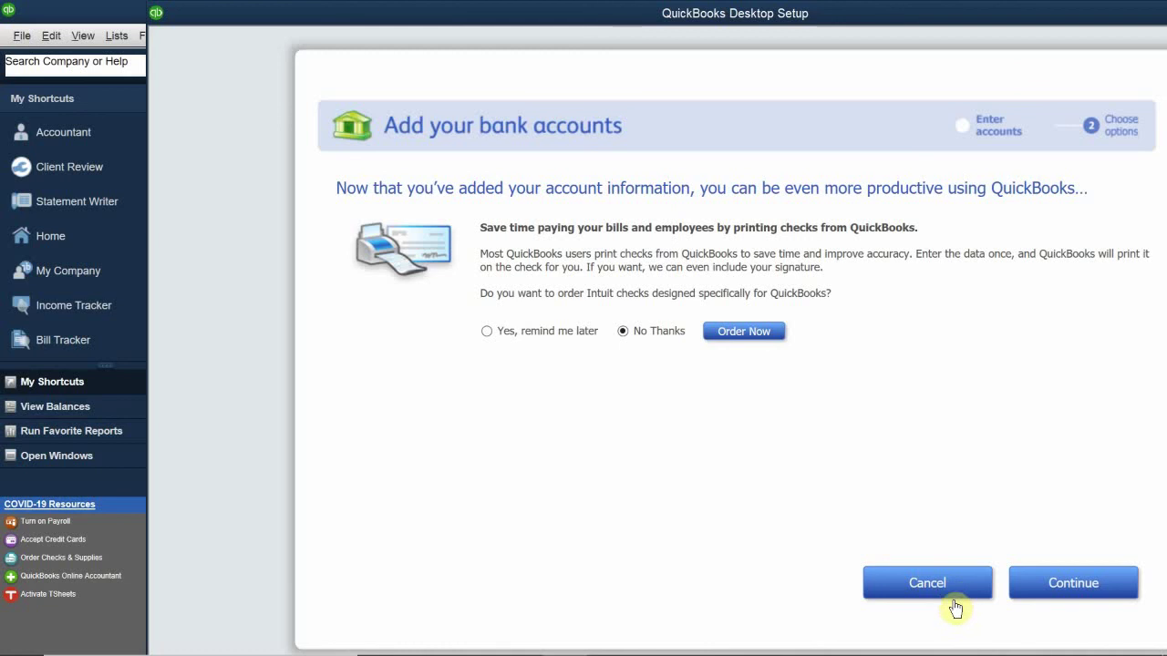
left_click(1090, 591)
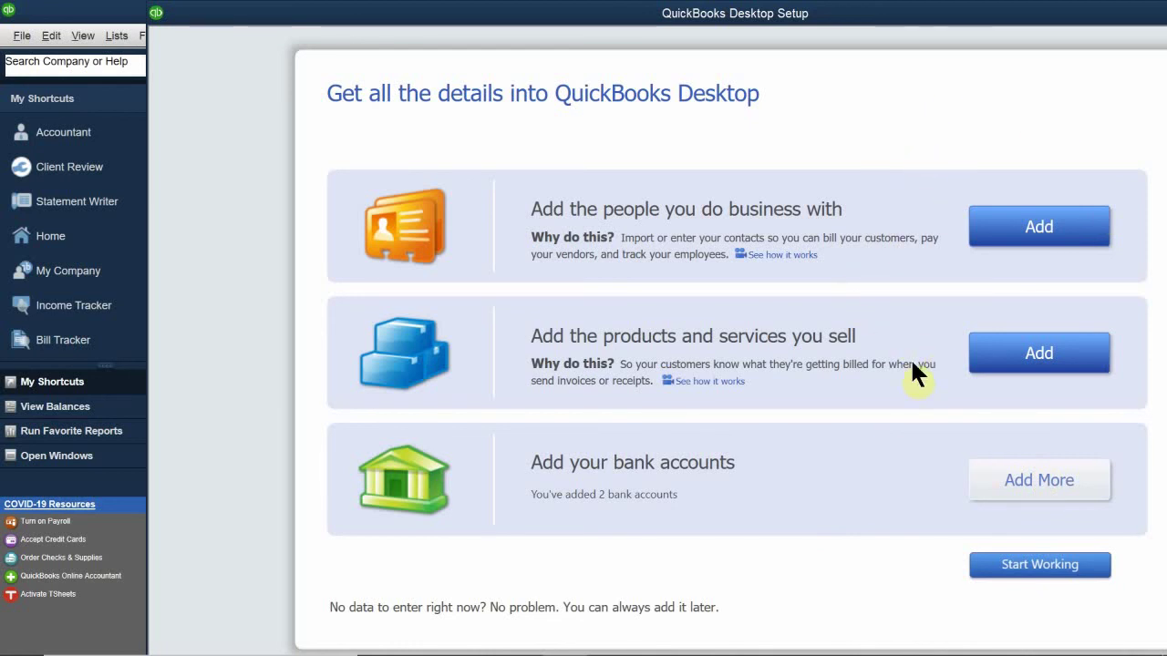
Step: Choose Start Working to open the Imagine Photography company file
left_click(1021, 565)
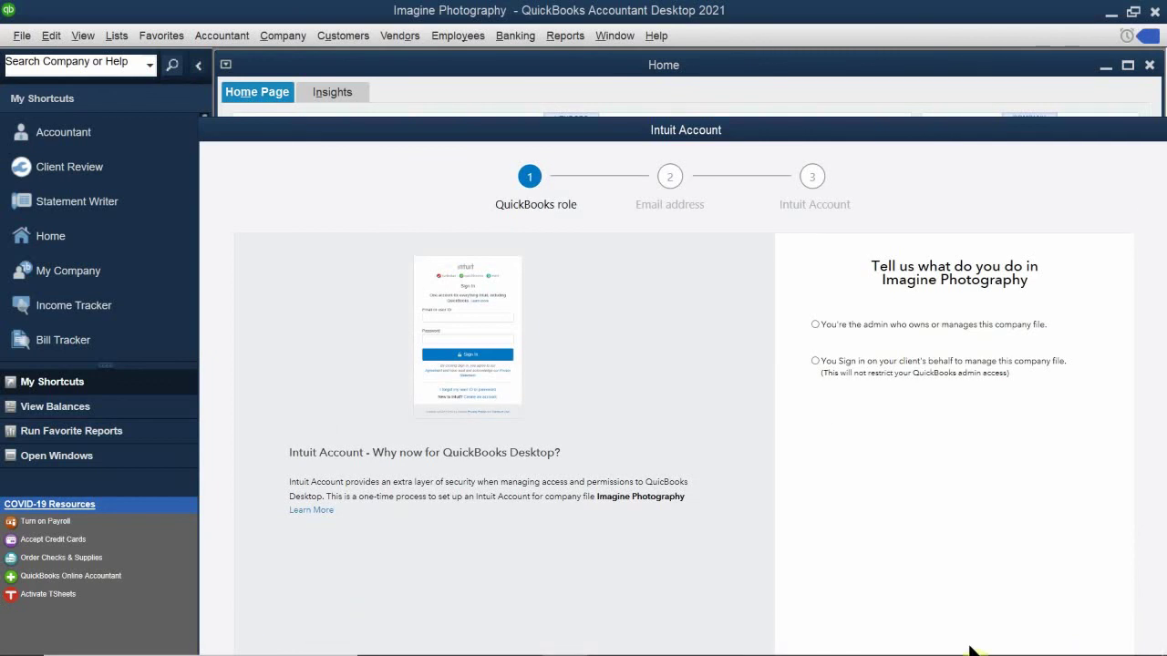
Step: Choose the admin role for the company file in Intuit Account setup and proceed
left_click_drag(824, 132, 720, 19)
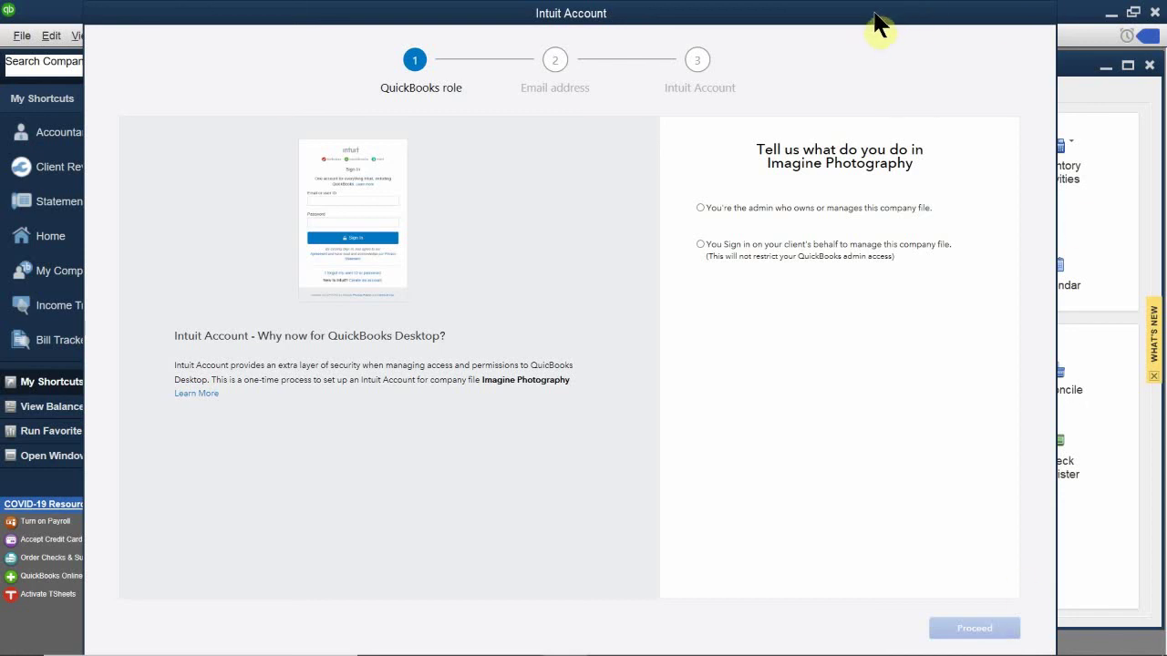
left_click_drag(875, 18, 917, 73)
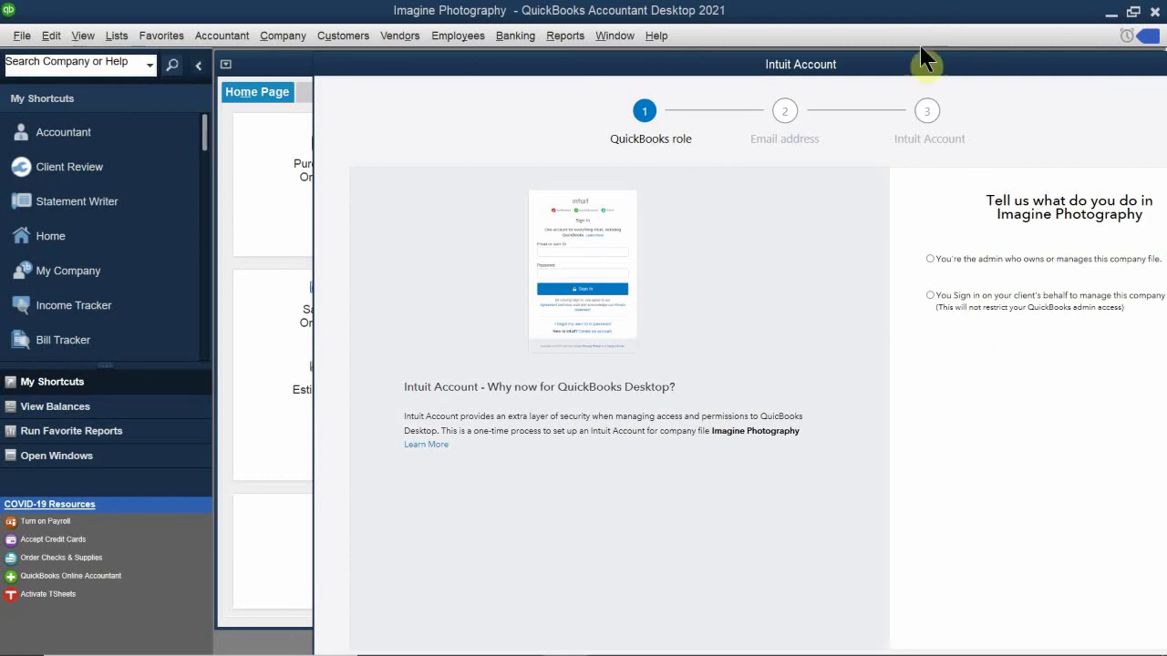
left_click_drag(900, 71, 772, 109)
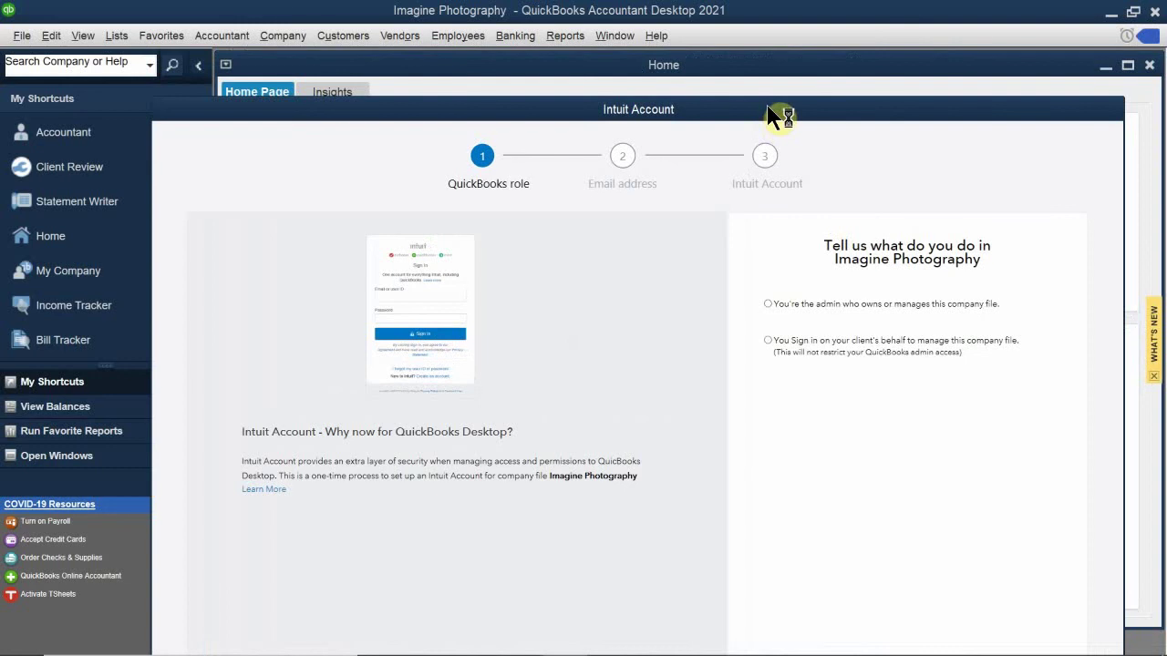
left_click_drag(771, 110, 742, 155)
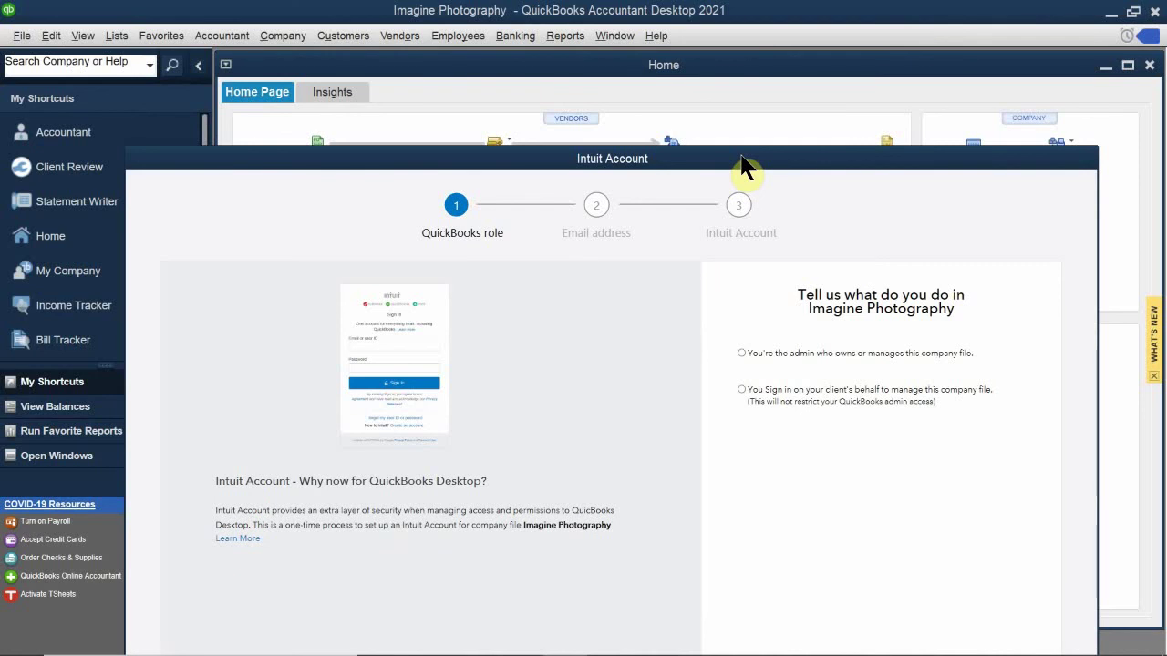
left_click(789, 348)
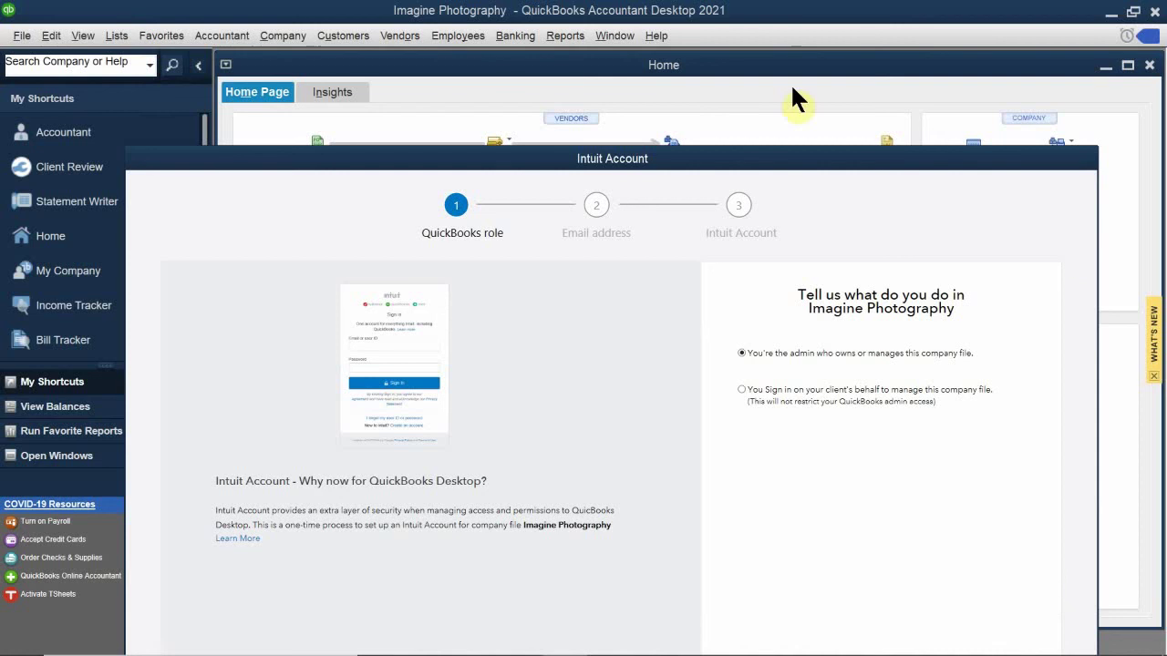
left_click_drag(822, 166, 767, 20)
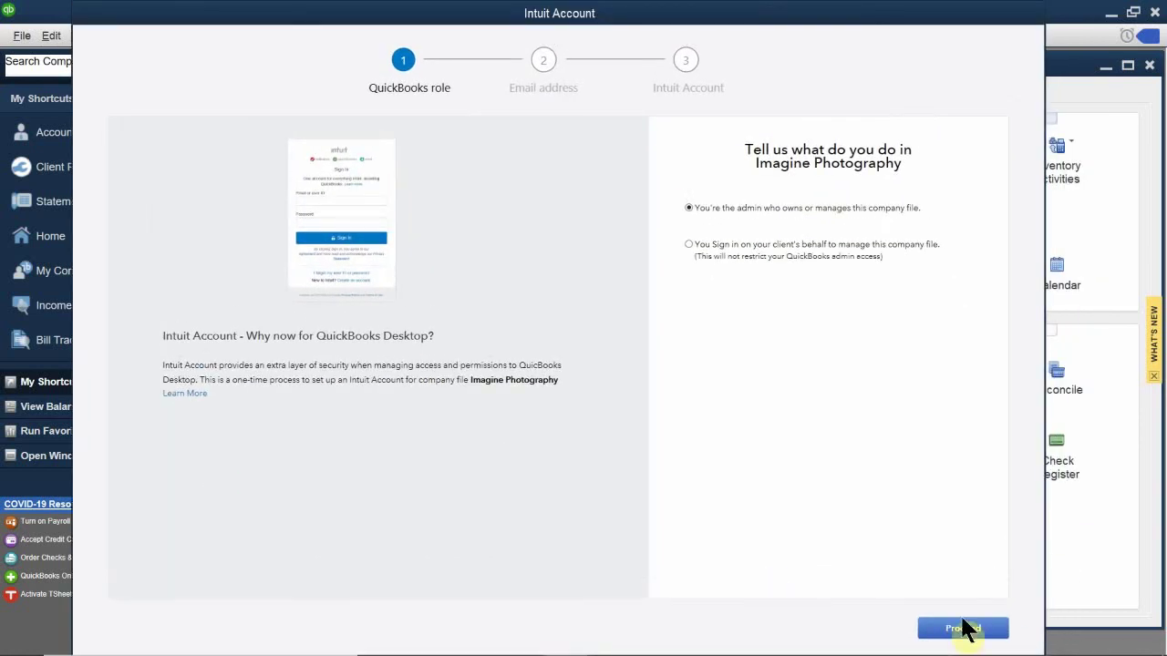
left_click(965, 627)
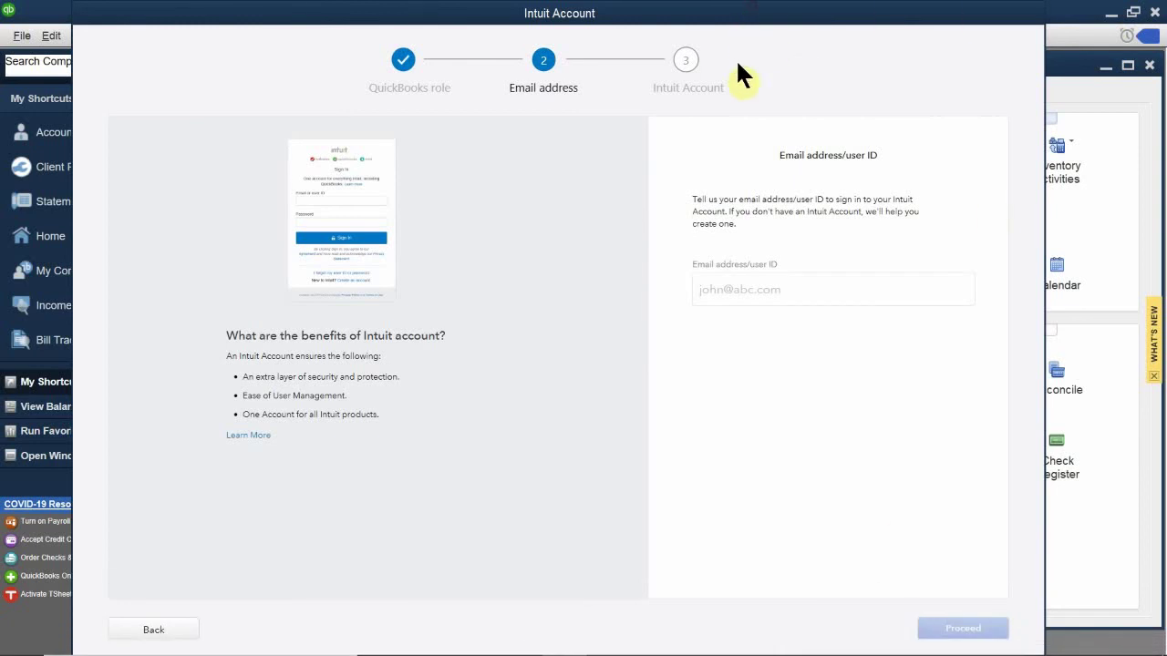
Step: Enter the company's e-mail address as the Intuit user ID, fixing typos, and proceed
left_click_drag(742, 13, 702, 117)
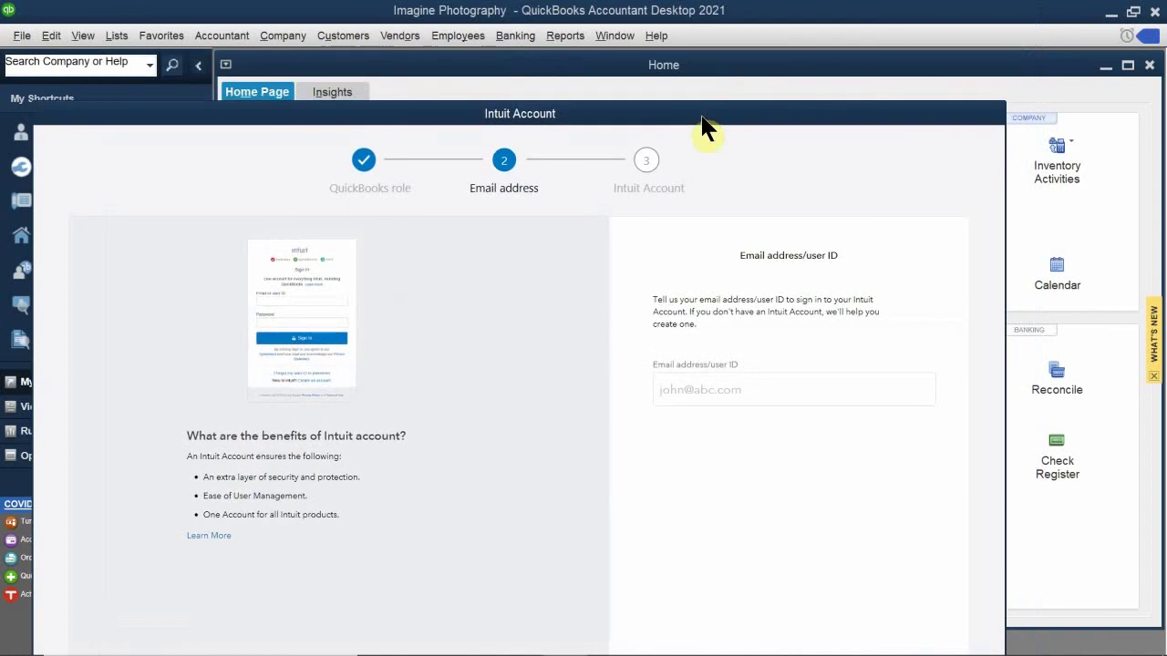
left_click_drag(702, 116, 690, 18)
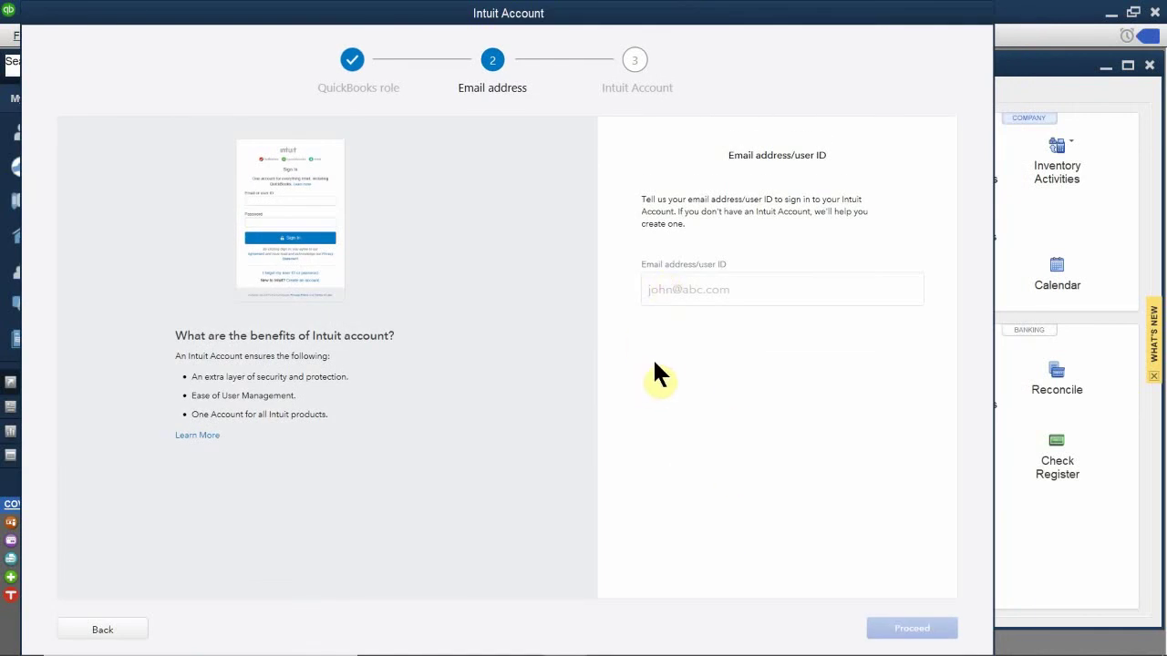
left_click(690, 288)
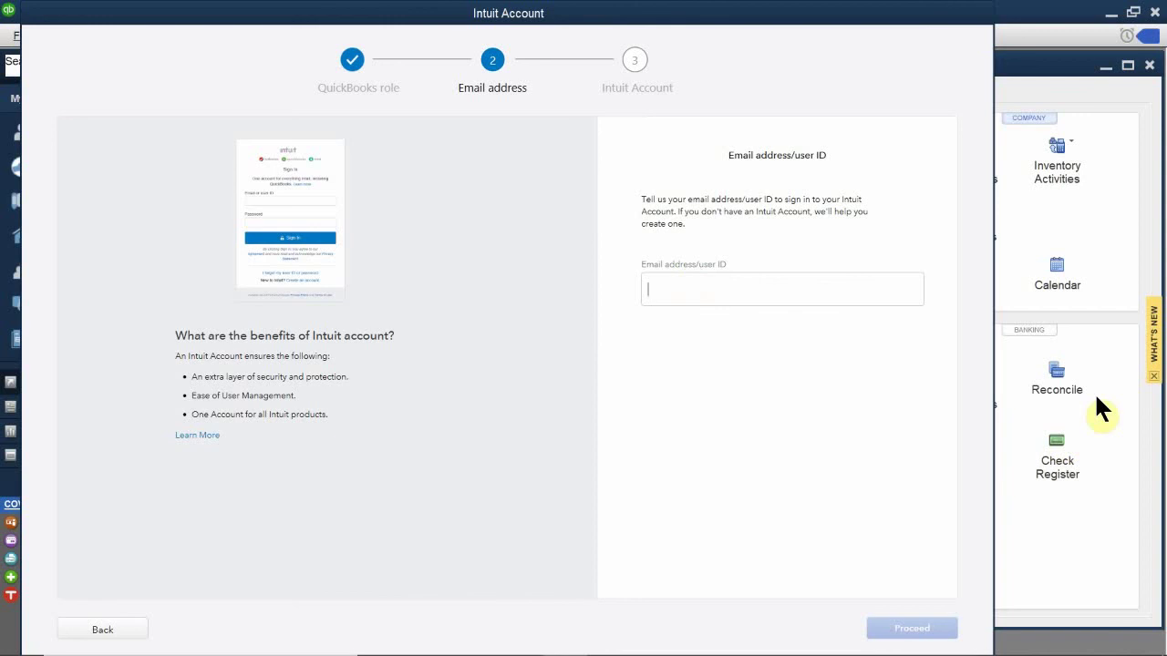
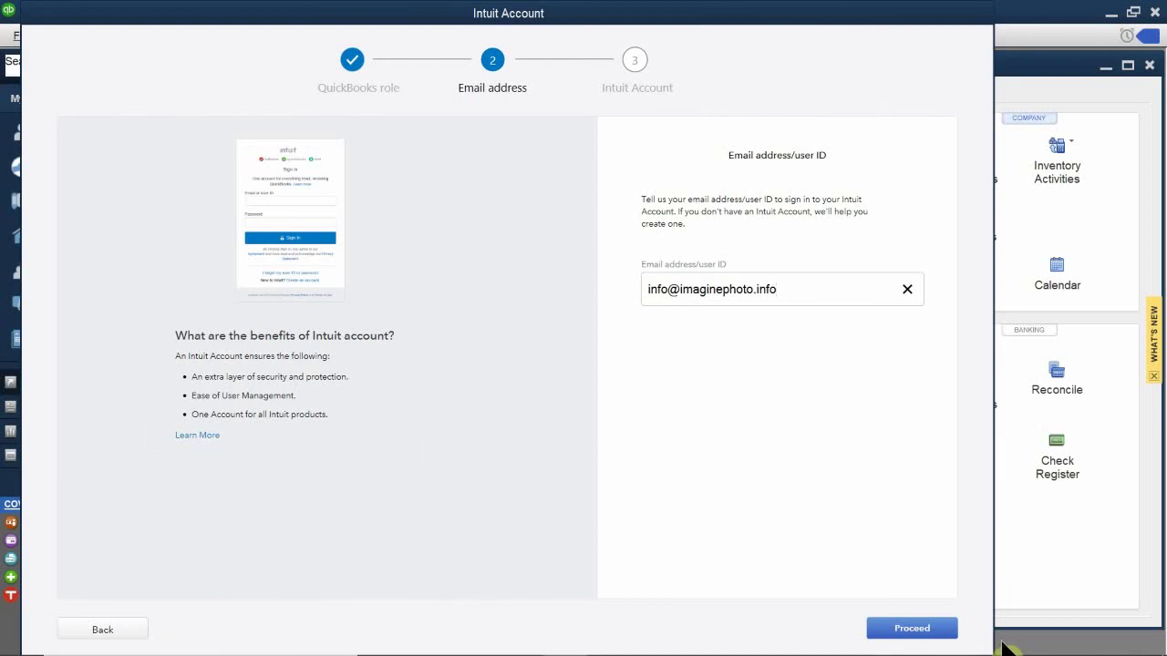
left_click(898, 628)
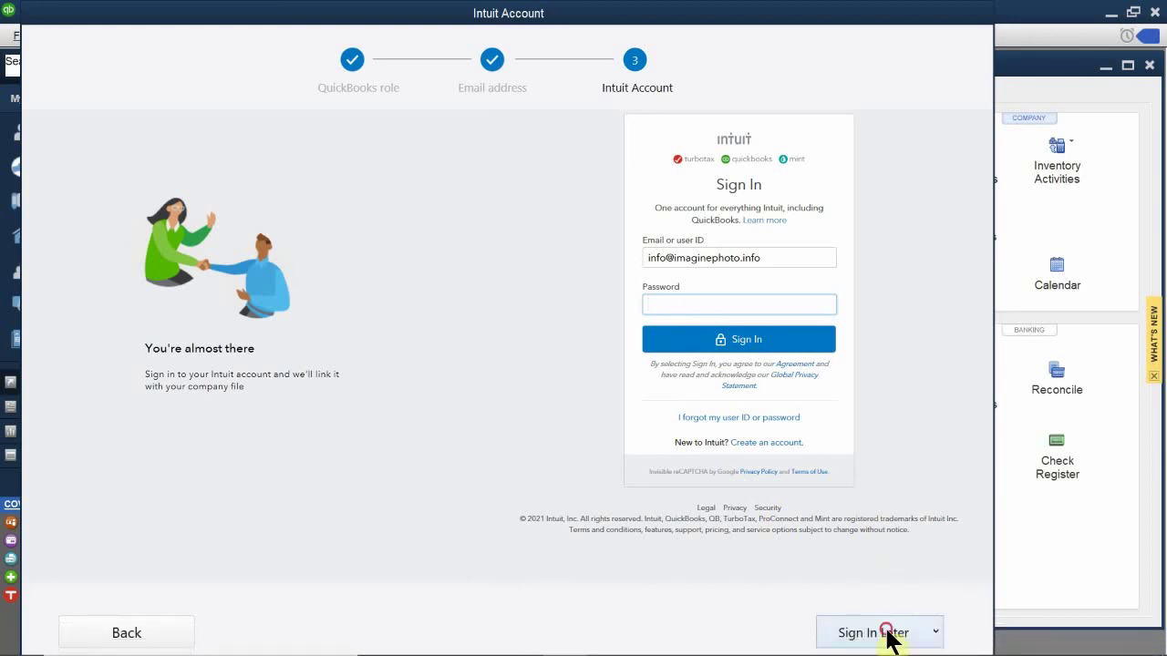
Step: Postpone the Intuit account sign-in with Sign In Later set to In 2 Days
left_click(888, 631)
left_click(894, 629)
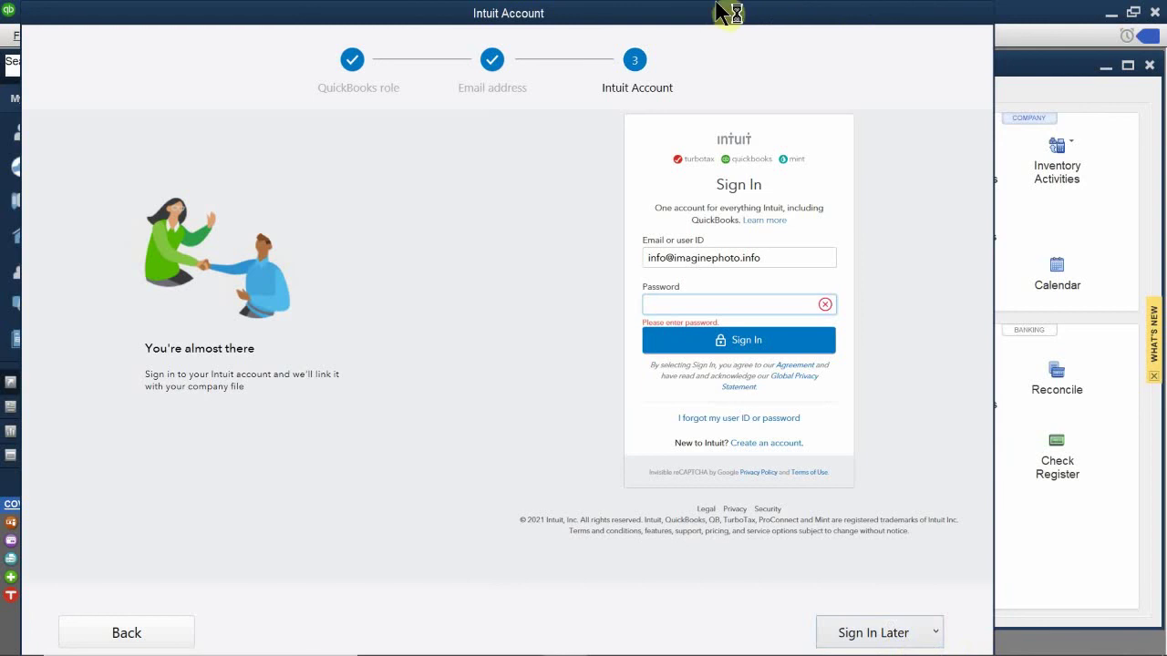
mouse_move(709, 12)
left_mouse_down()
mouse_move(690, 4)
mouse_move(789, 10)
mouse_move(720, 13)
left_mouse_up()
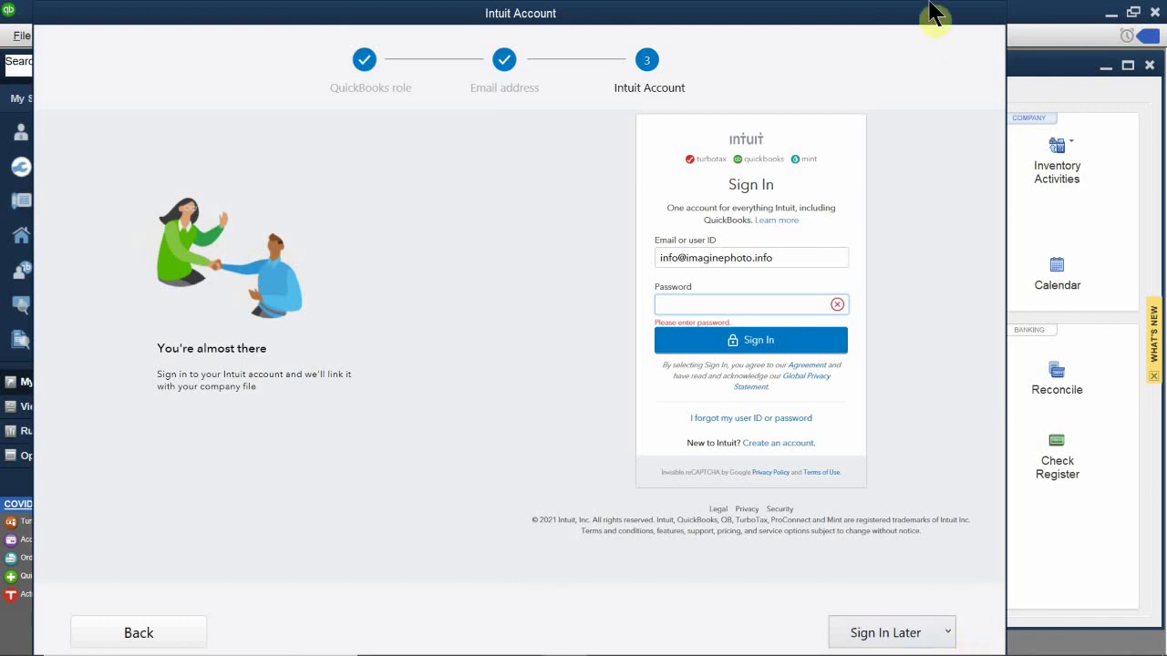
left_click_drag(868, 26, 828, 12)
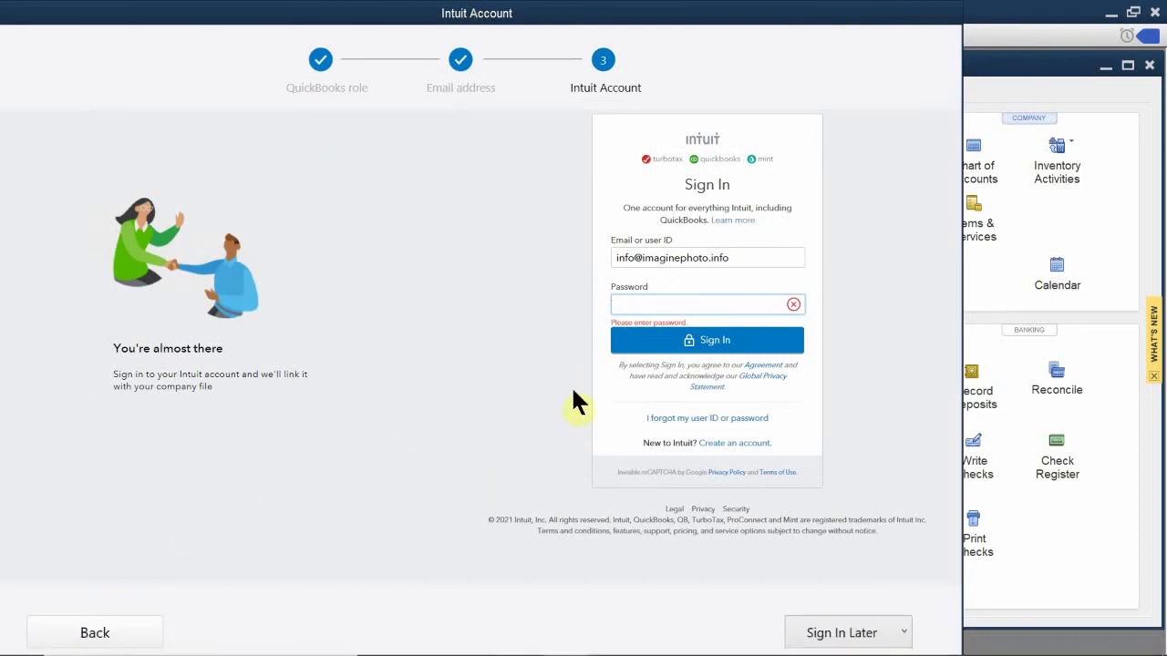
left_click(693, 341)
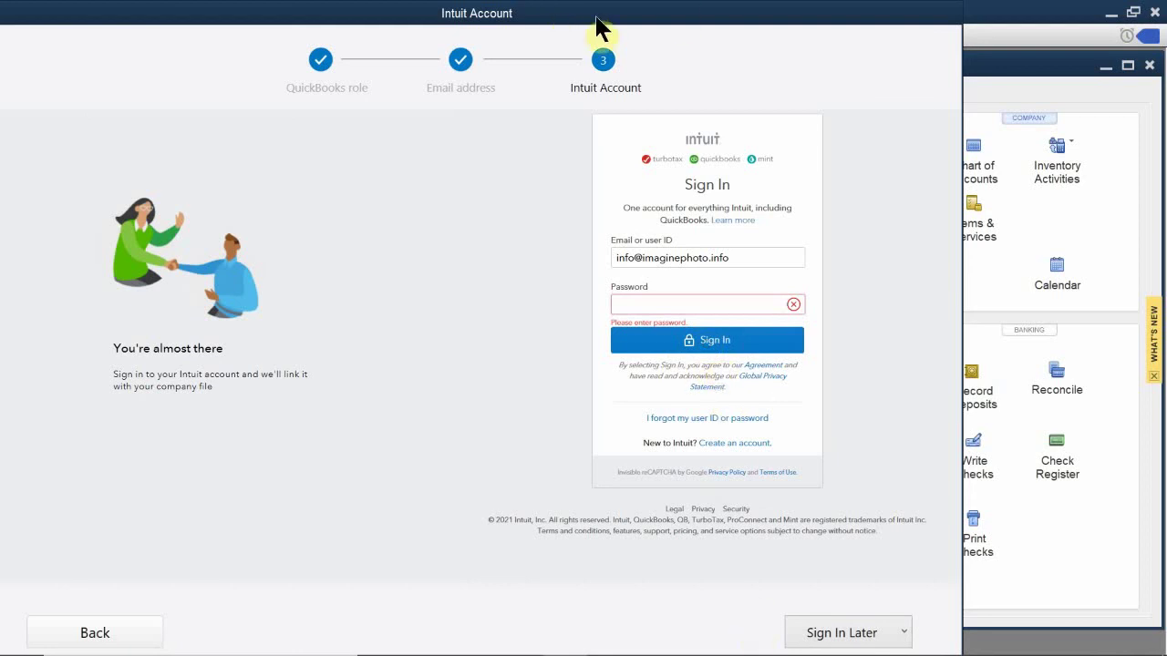
mouse_move(618, 20)
left_mouse_down()
mouse_move(624, 3)
mouse_move(604, 21)
left_mouse_up()
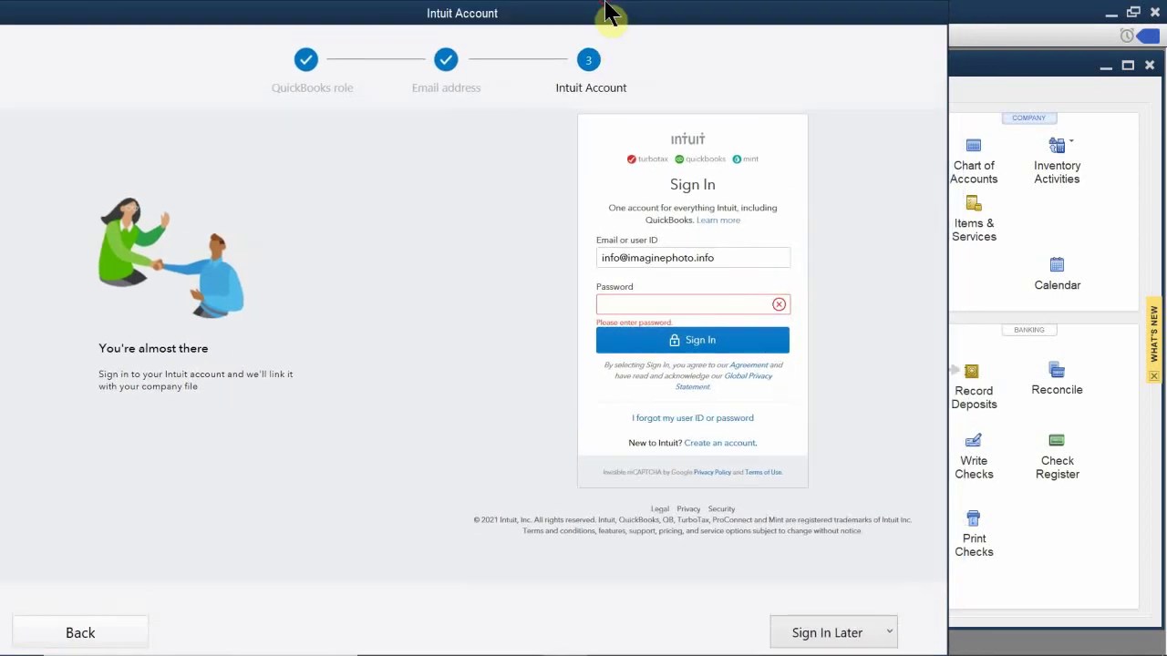
left_click(890, 634)
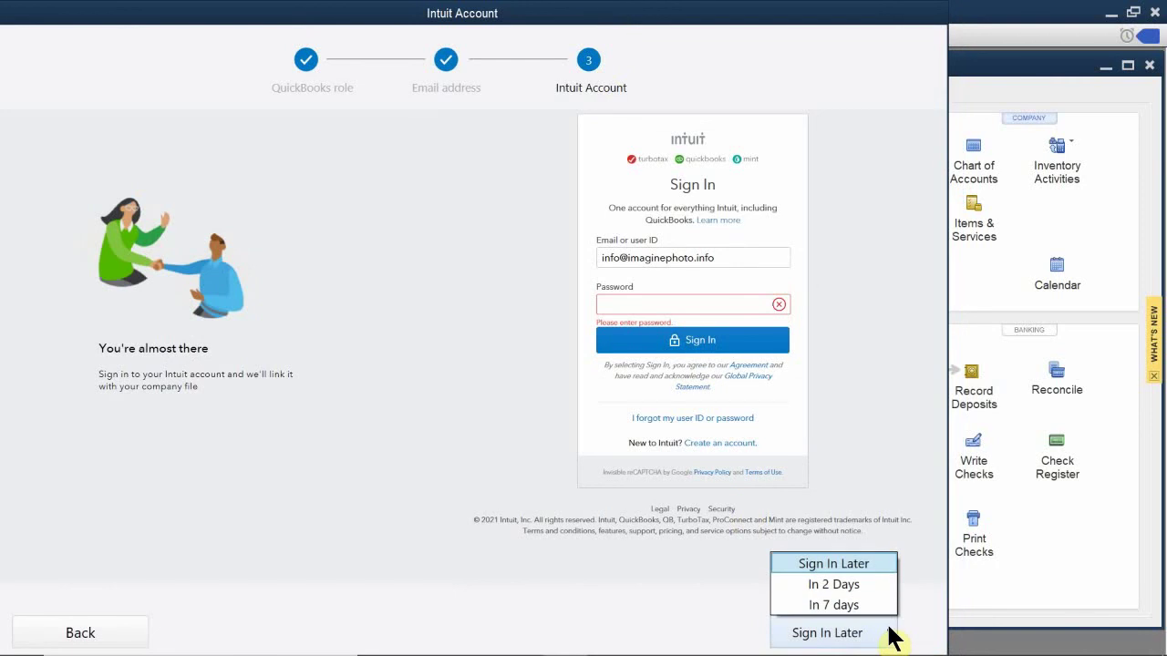
left_click(849, 585)
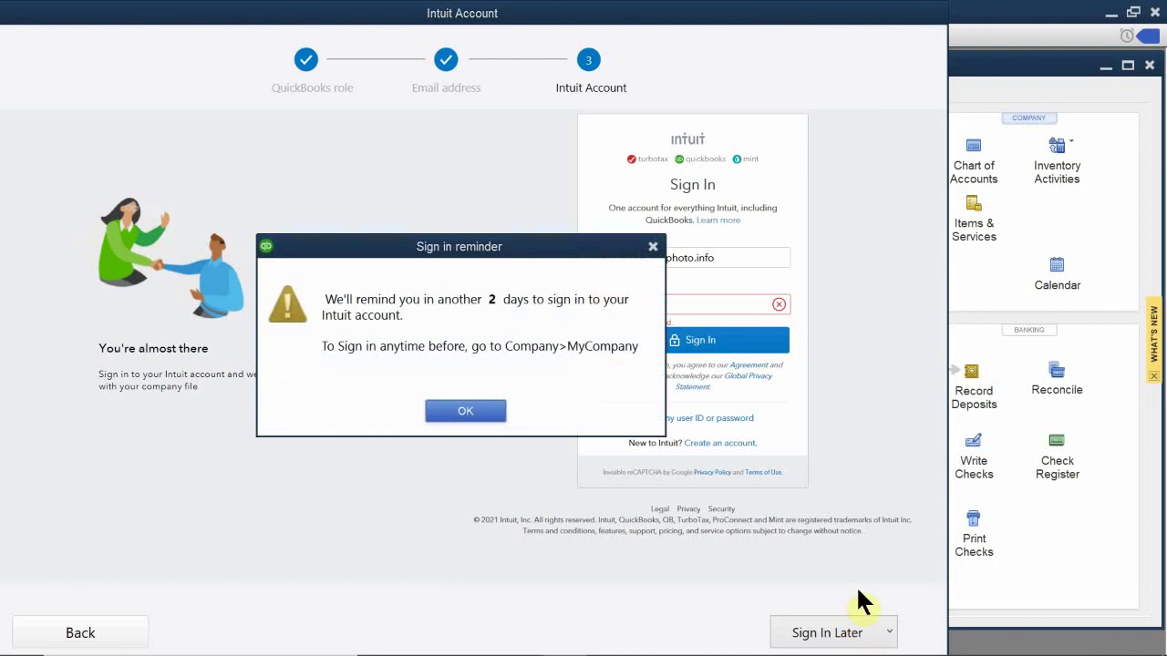
left_click_drag(455, 254, 548, 290)
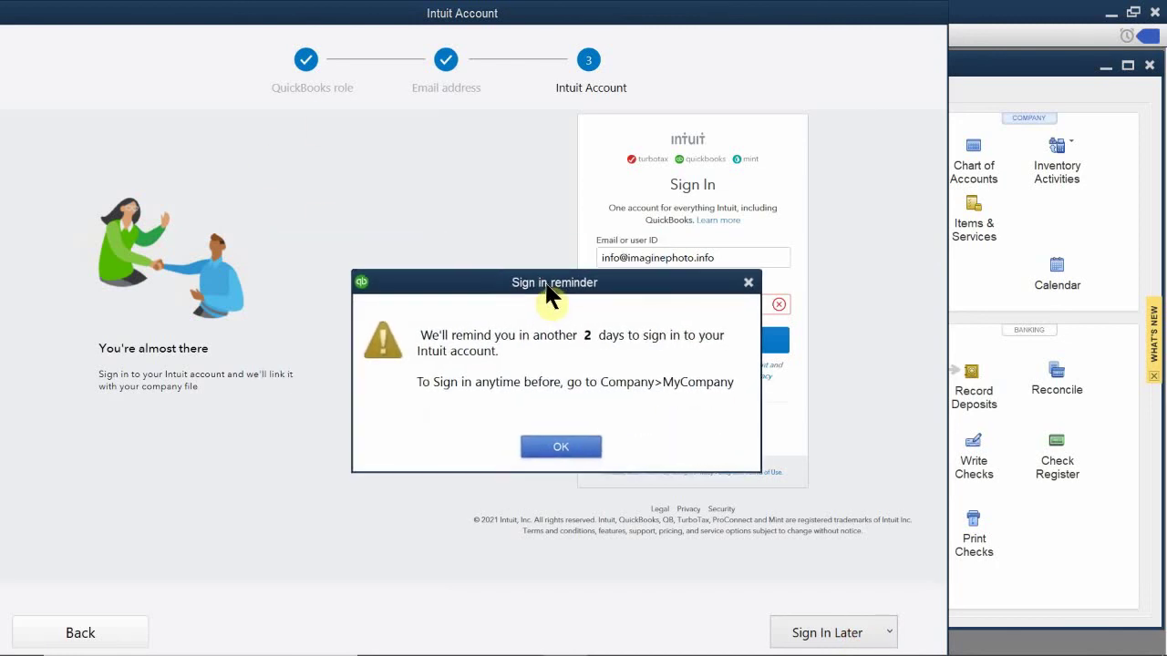
Step: Acknowledge the sign-in reminder and close the Accountant Center window
left_click(558, 447)
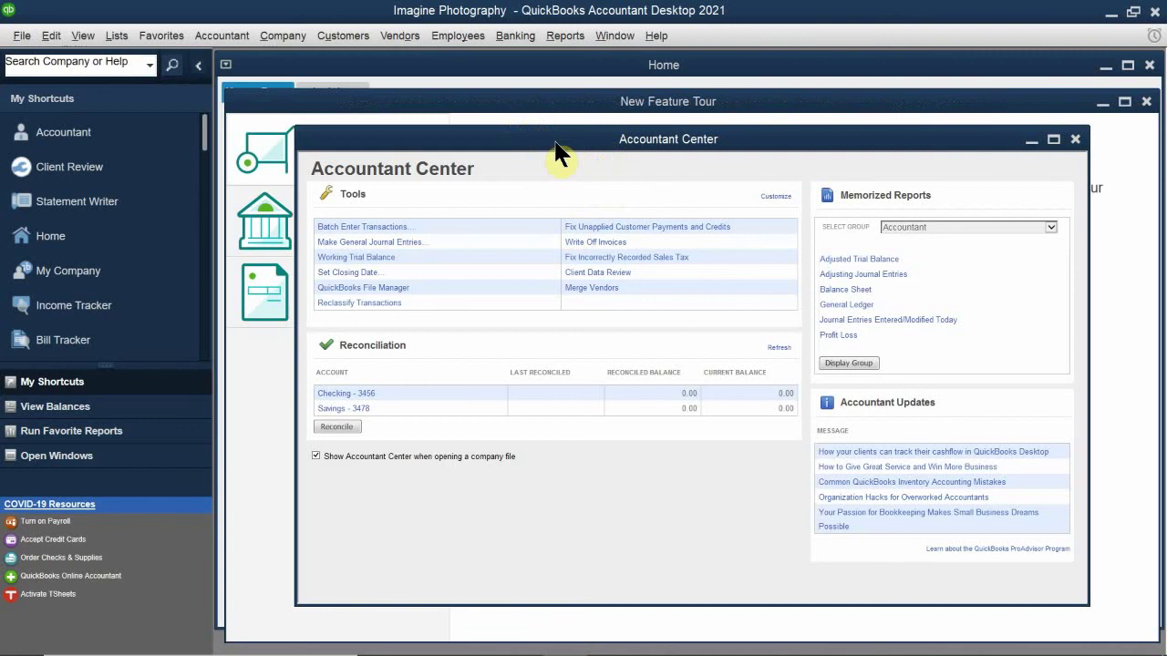
left_click_drag(558, 153, 633, 188)
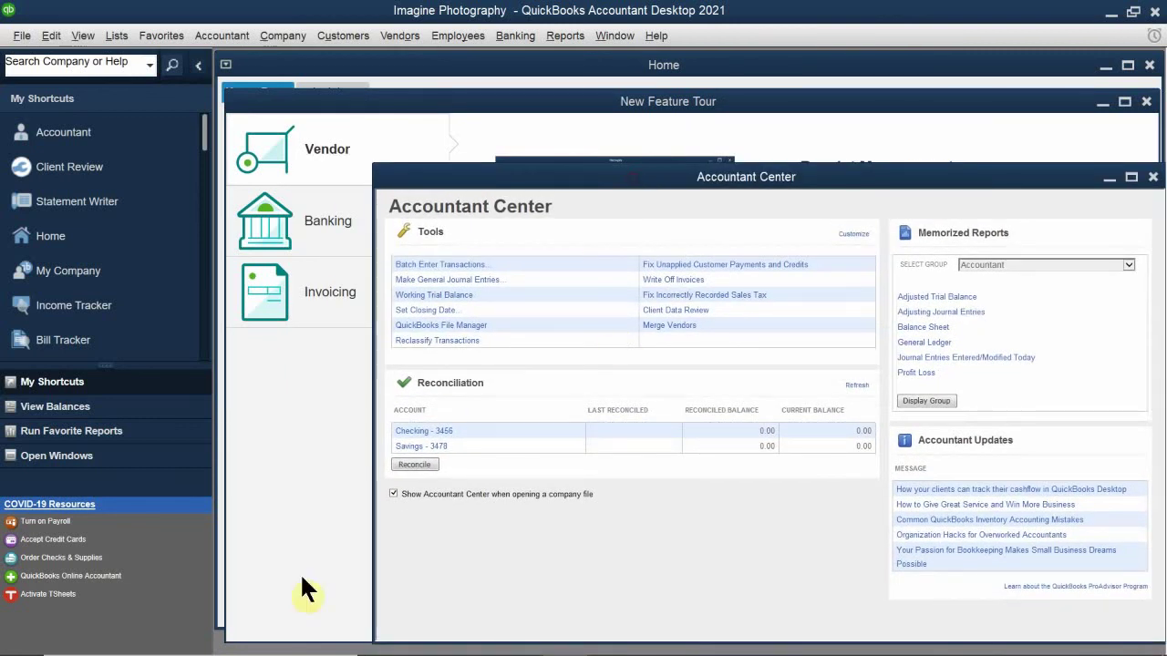
left_click(952, 177)
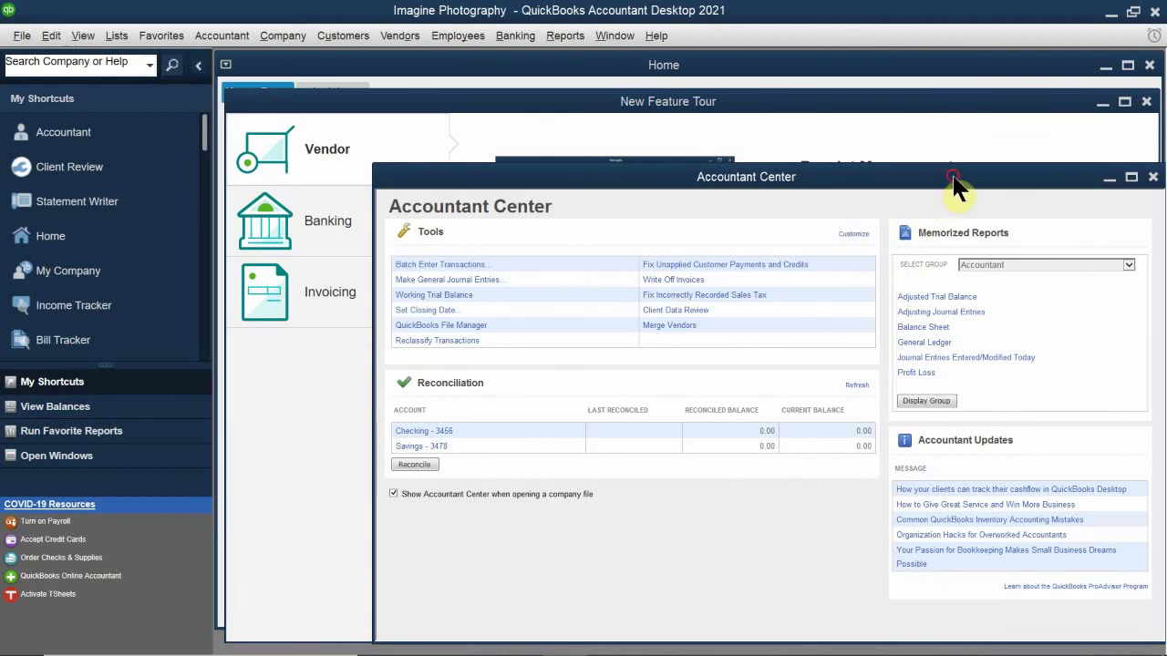
left_click_drag(952, 180, 707, 288)
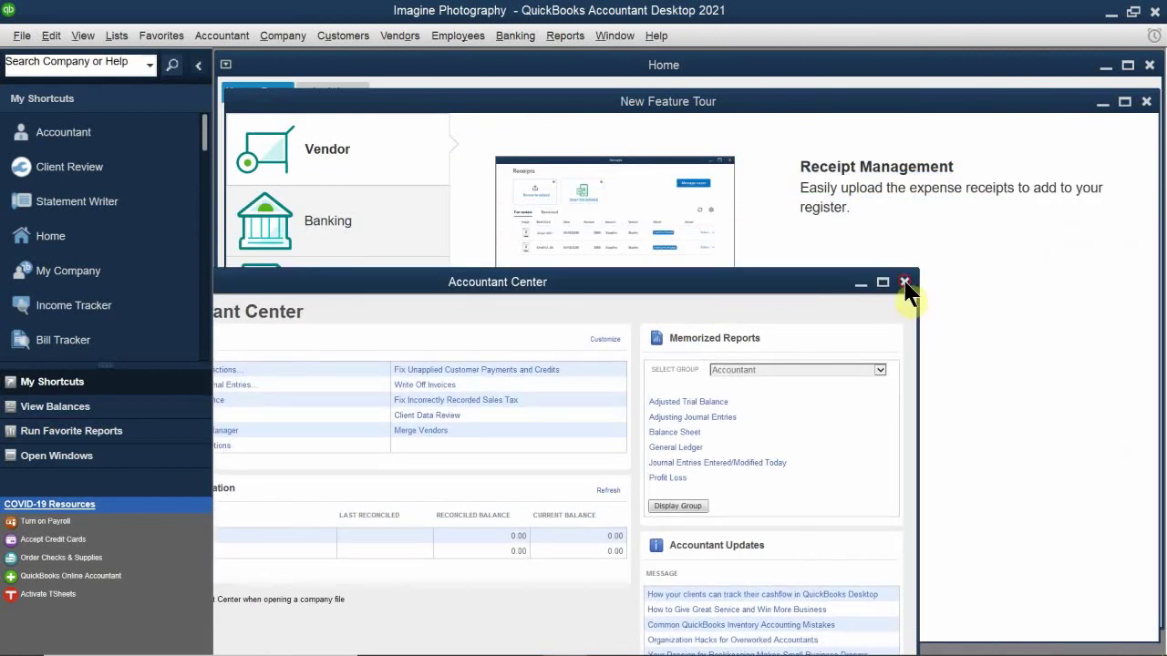
left_click(904, 282)
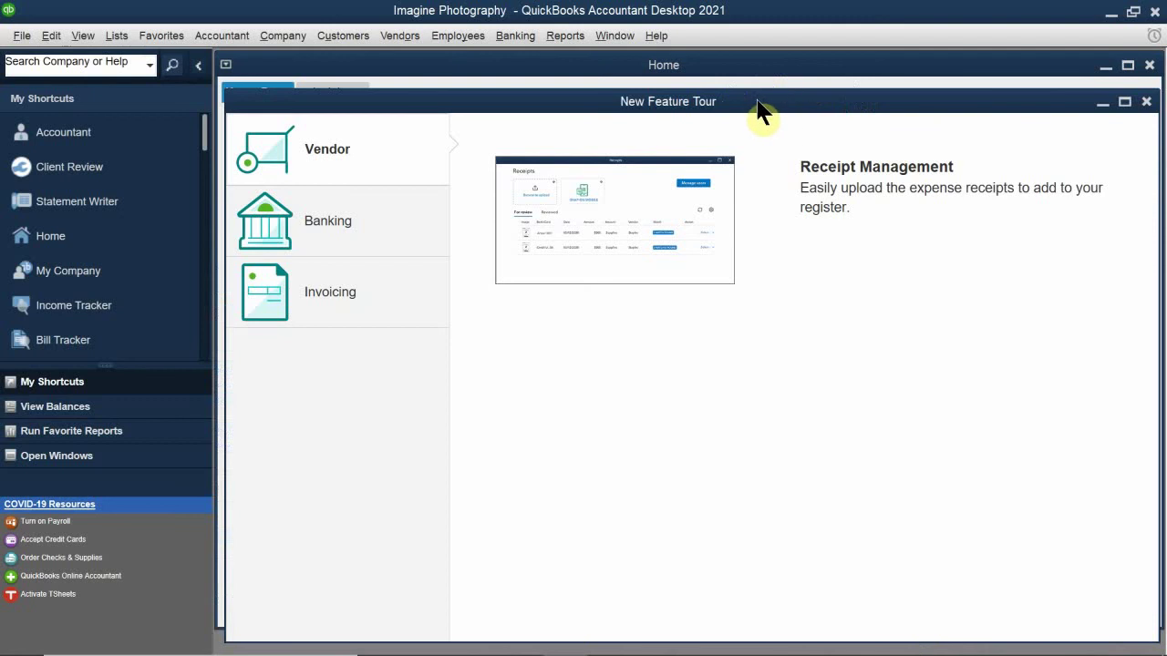
left_click_drag(760, 108, 537, 330)
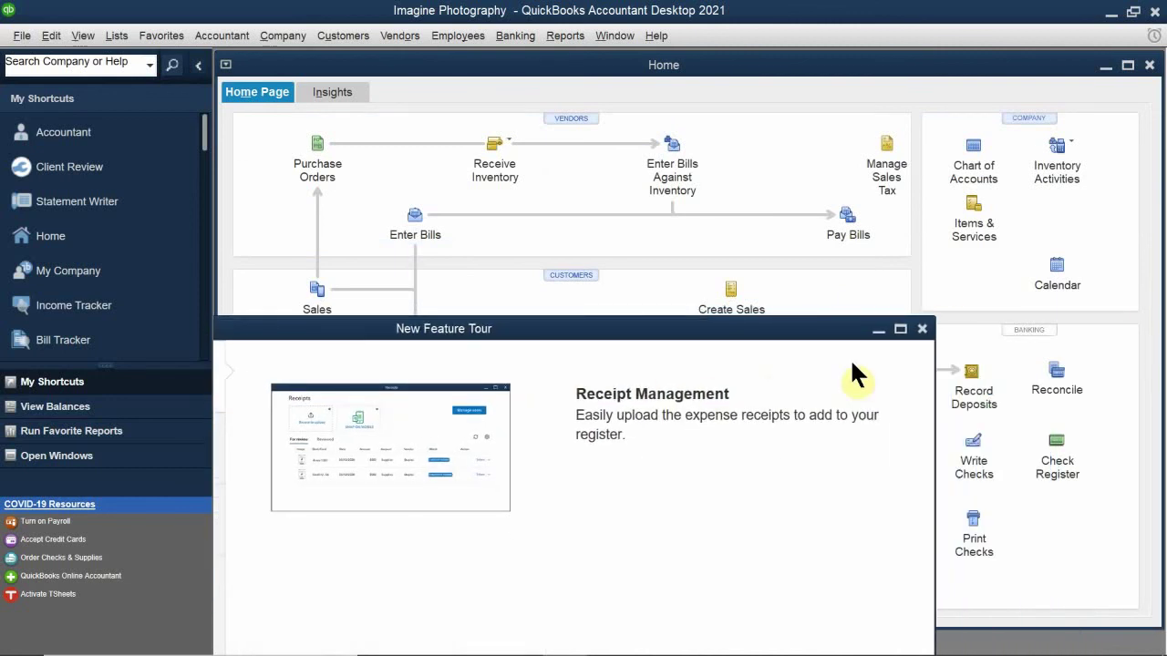
left_click(922, 329)
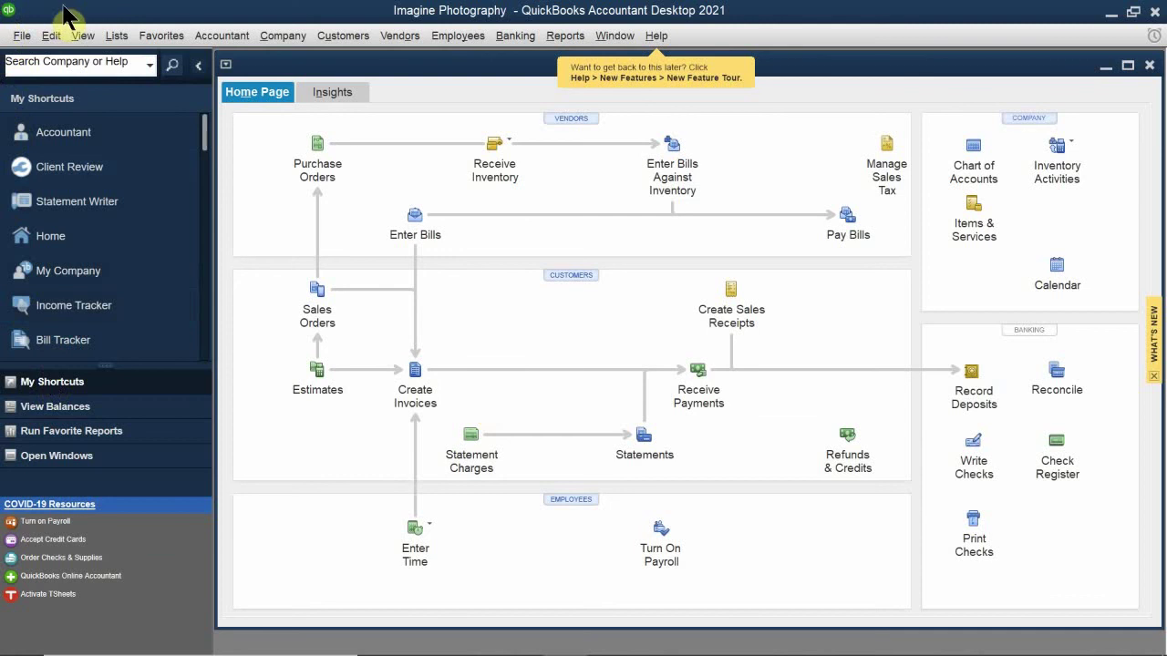
mouse_move(584, 654)
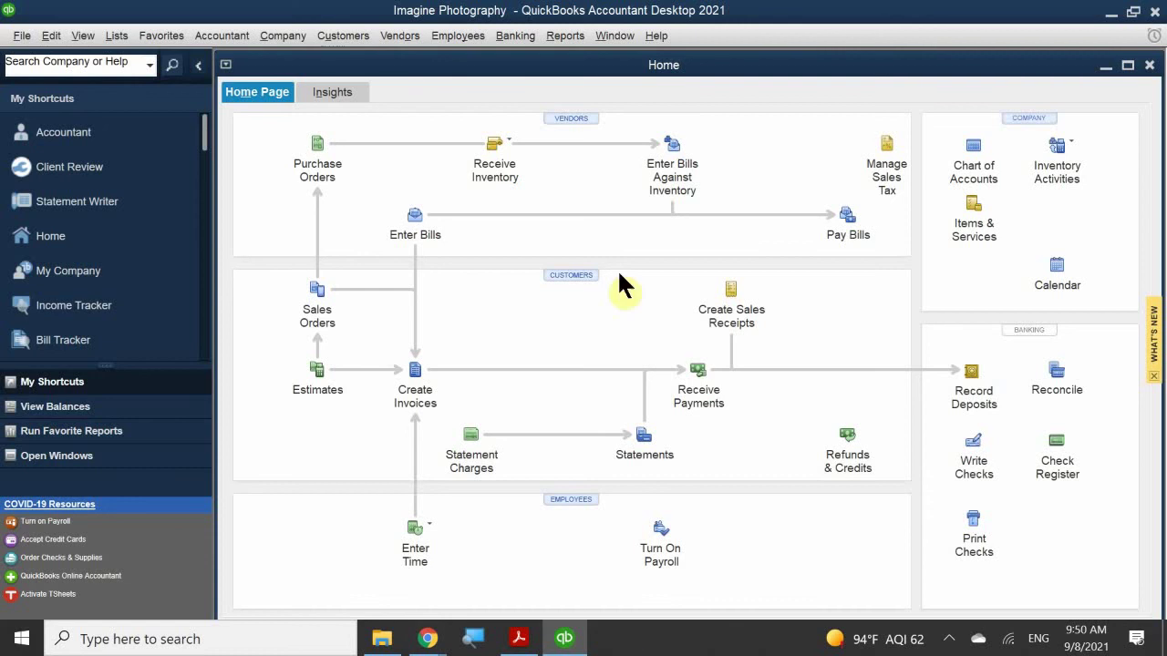
Step: Open the Preferences window from the Edit menu
left_click(55, 36)
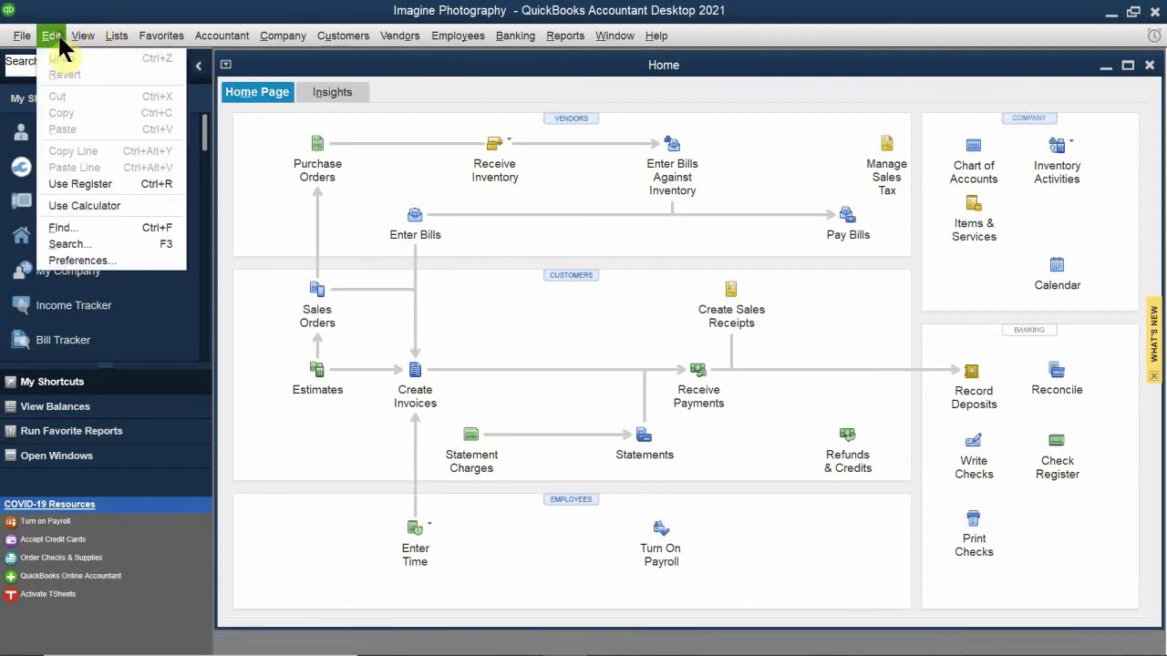
left_click(91, 261)
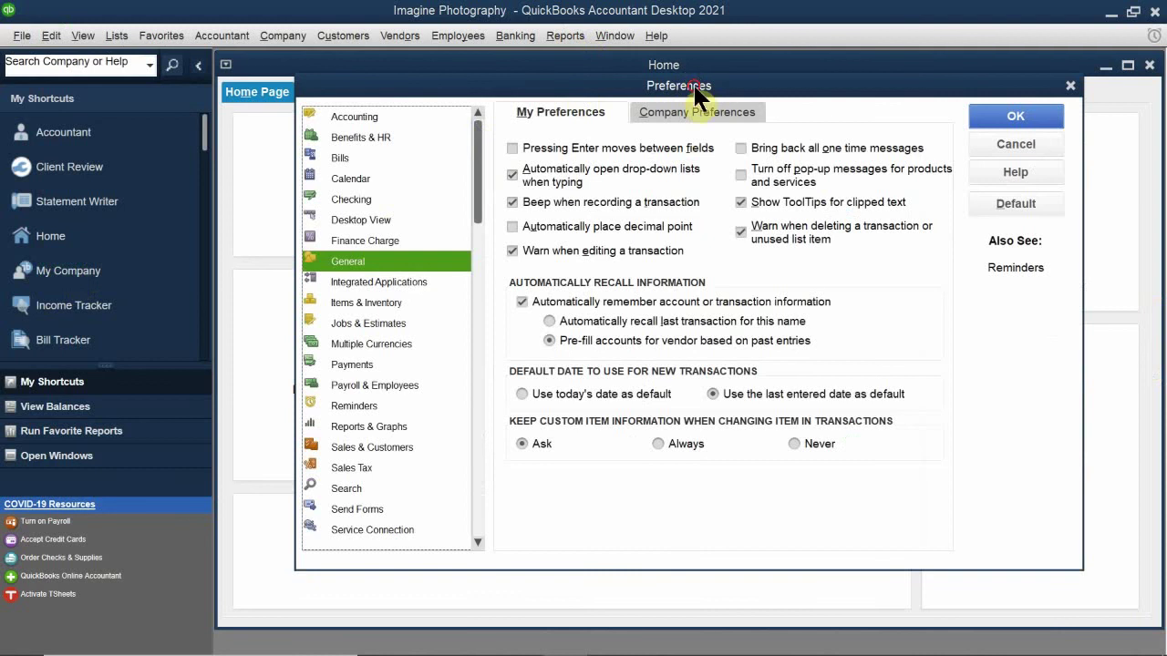
left_click_drag(689, 85, 383, 259)
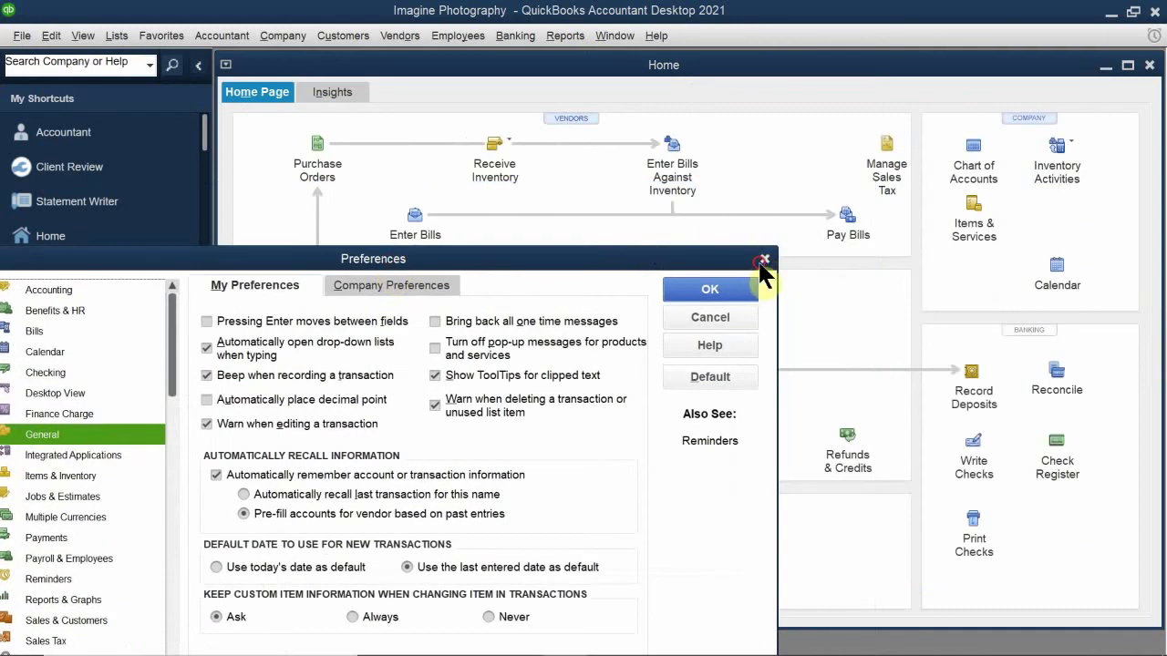
left_click(764, 259)
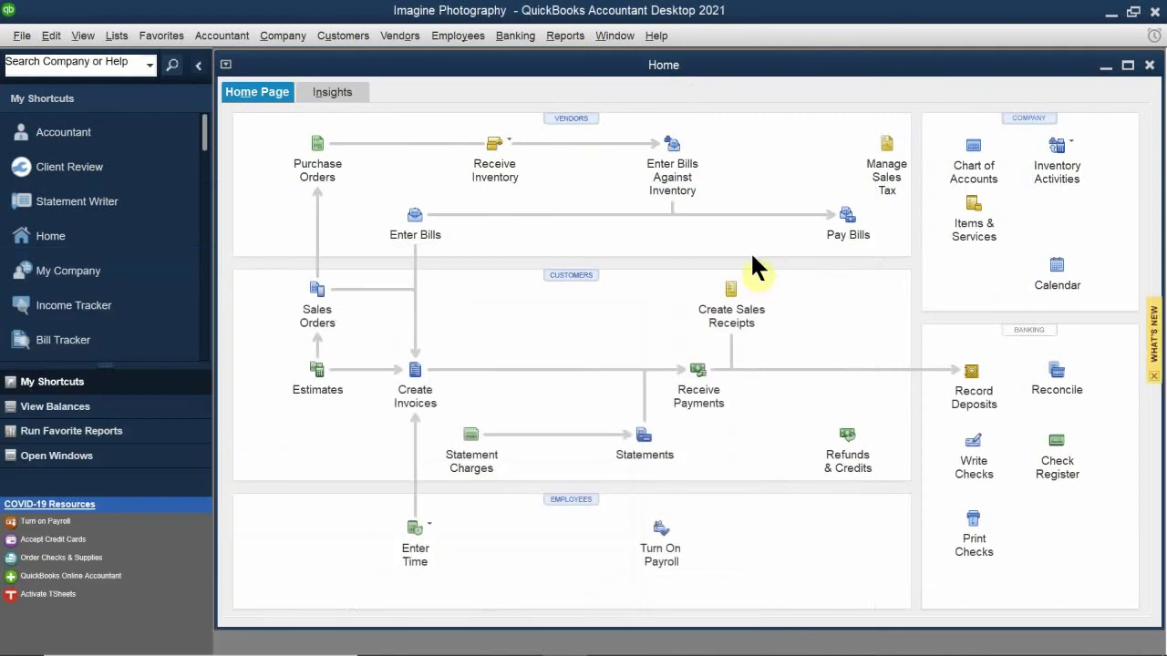
left_click(51, 35)
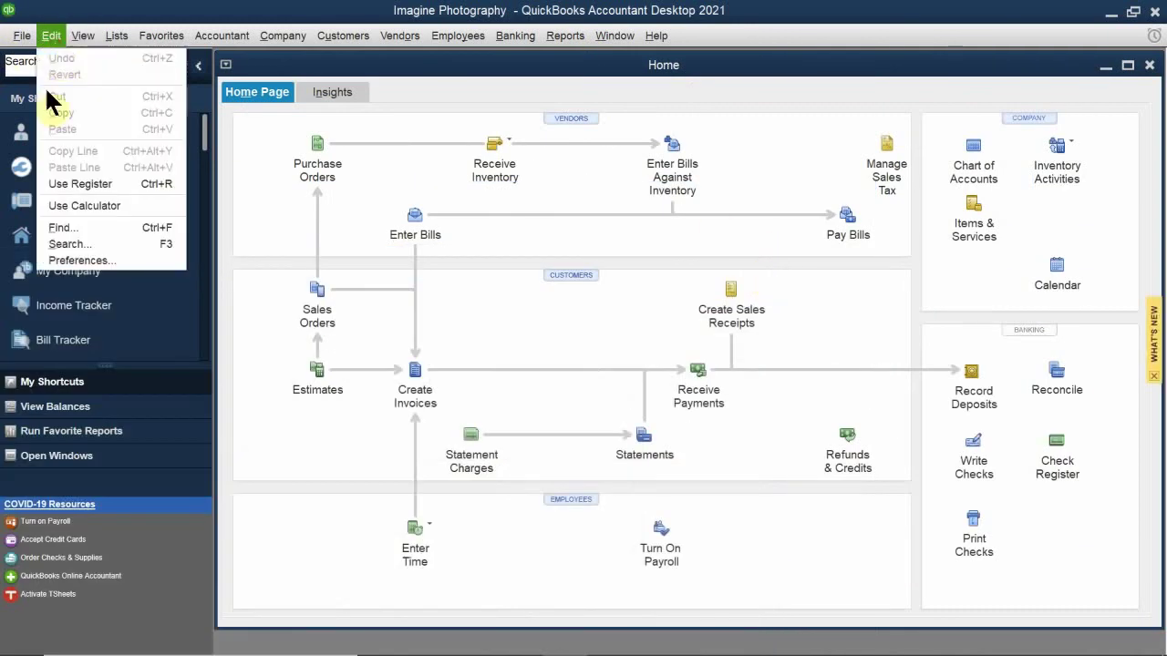
left_click(137, 267)
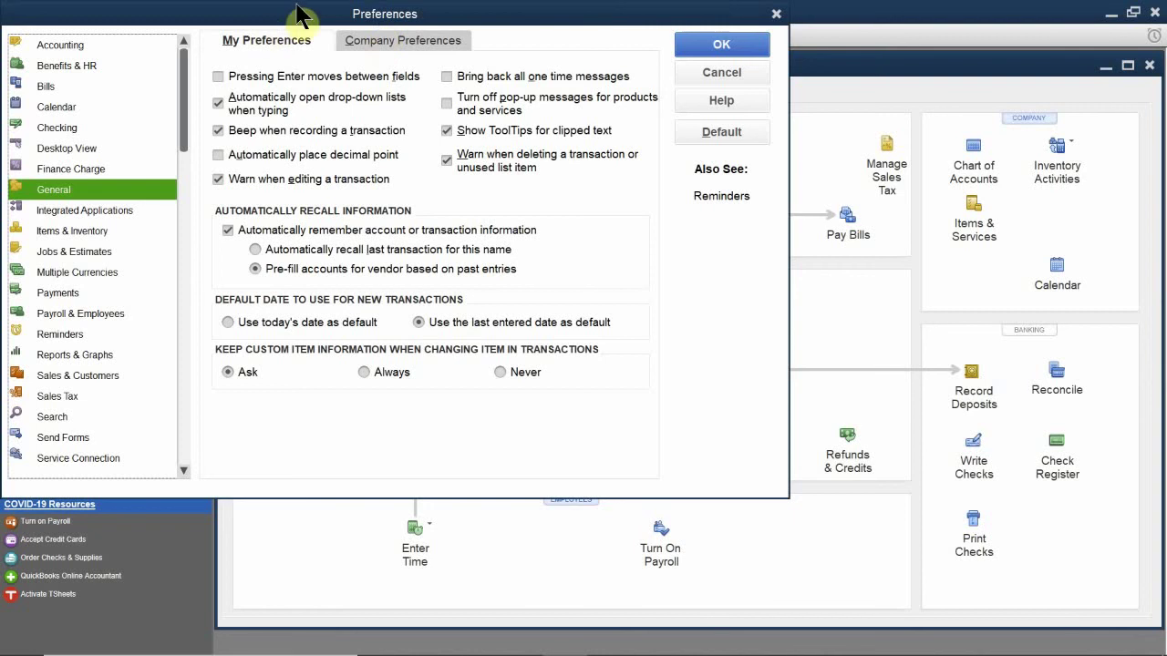
left_click_drag(301, 16, 603, 93)
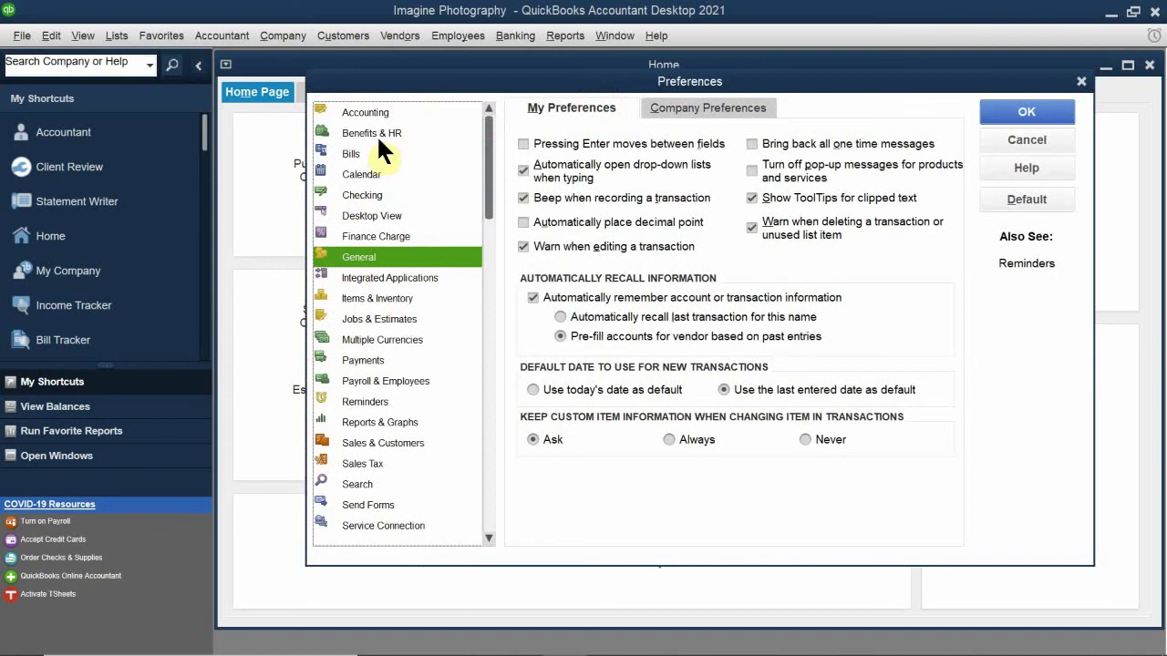
Step: Uncheck 'Inventory and purchase orders are active' in Items & Inventory company preferences and accept closing windows
left_click(366, 298)
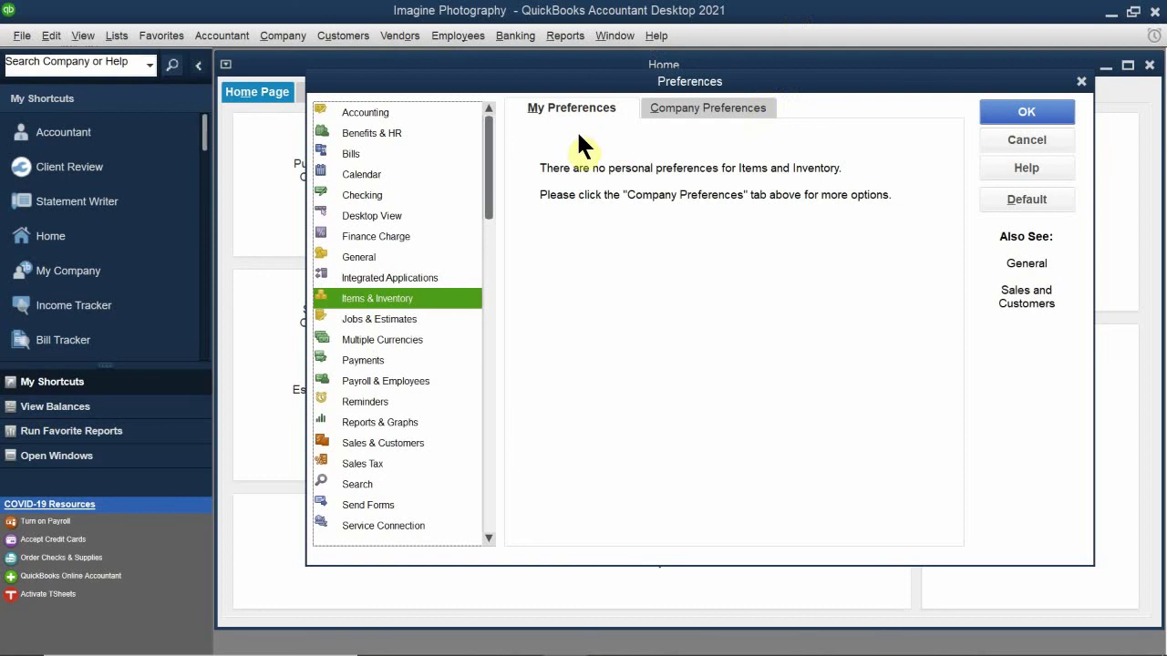
left_click(704, 108)
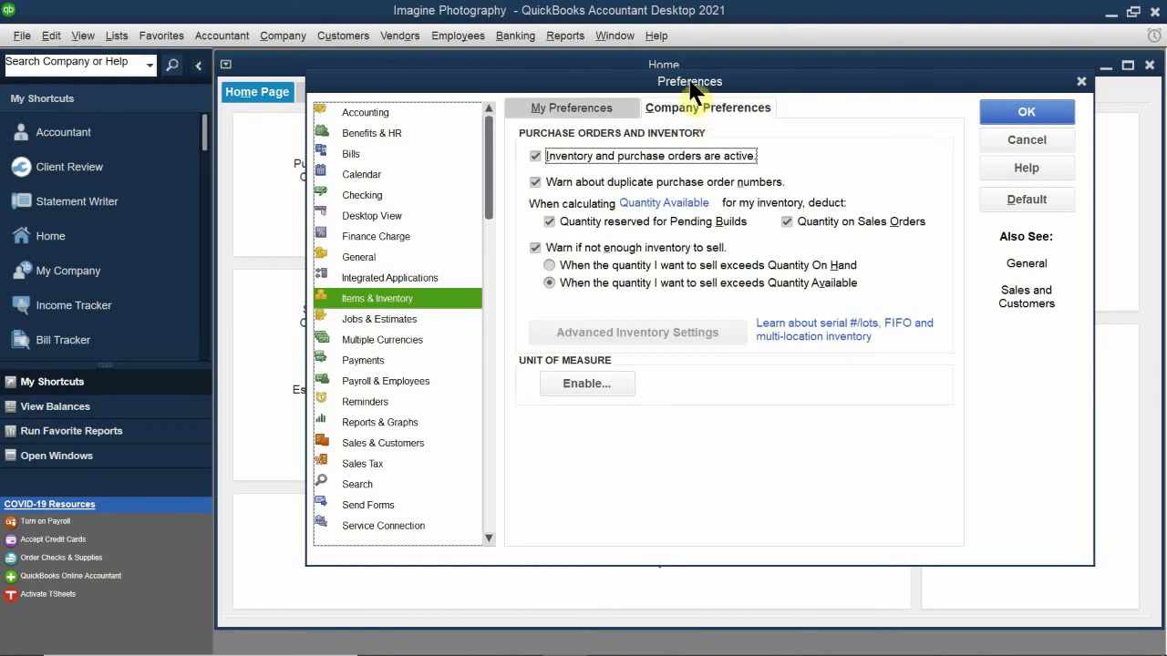
left_click(600, 156)
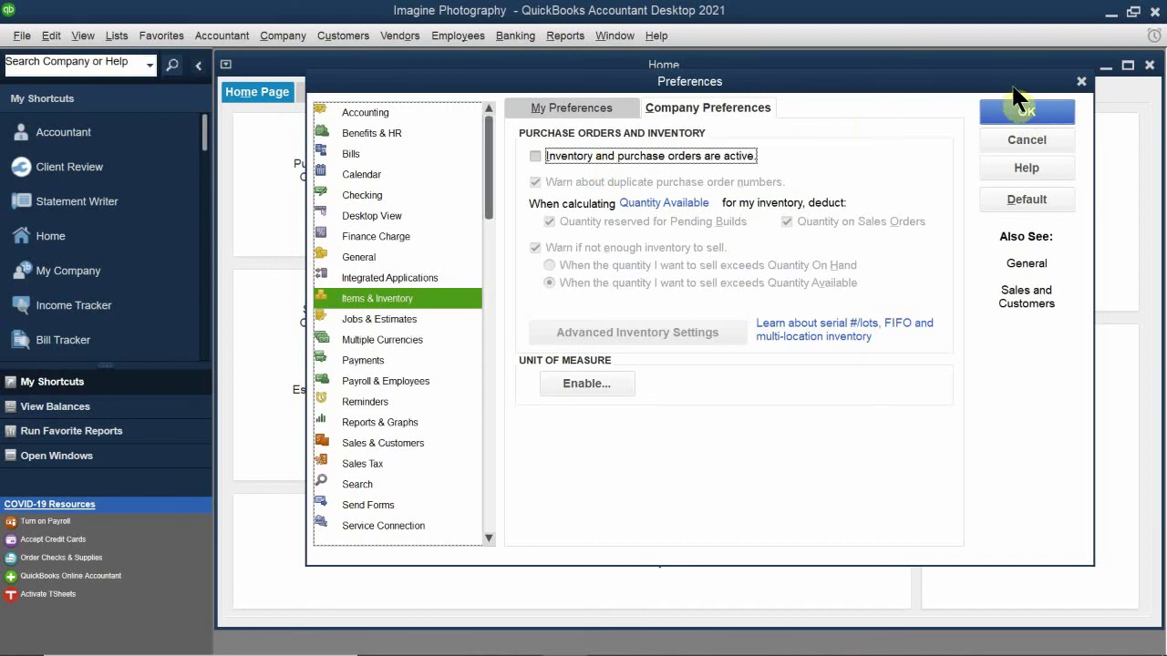
left_click(1022, 110)
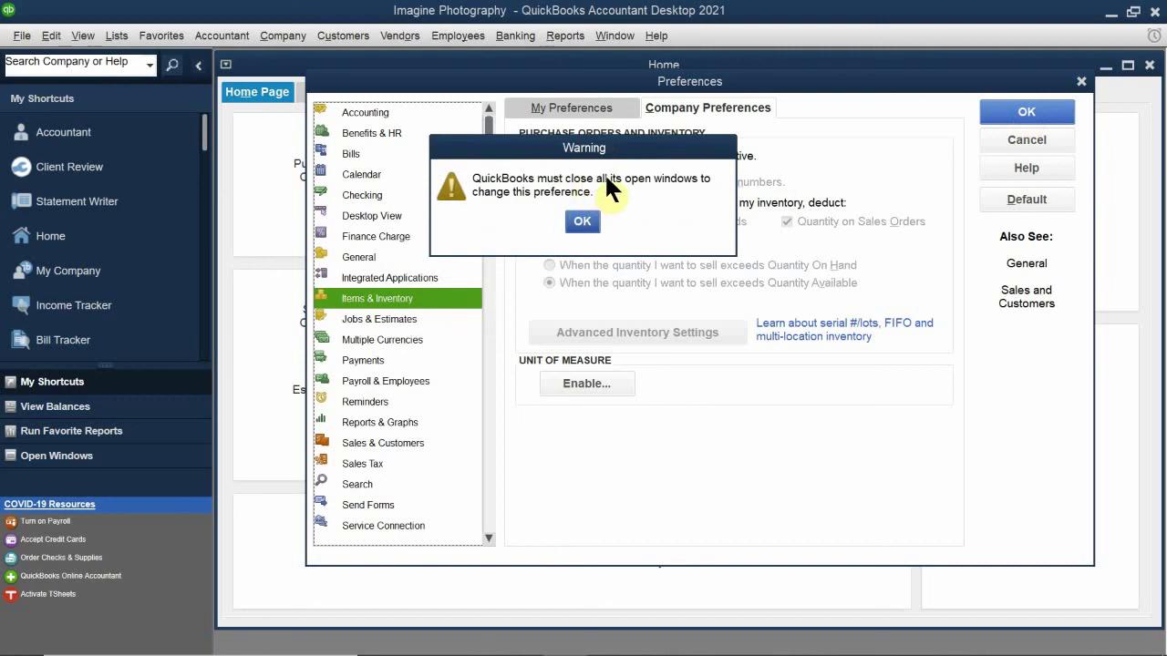
left_click(588, 222)
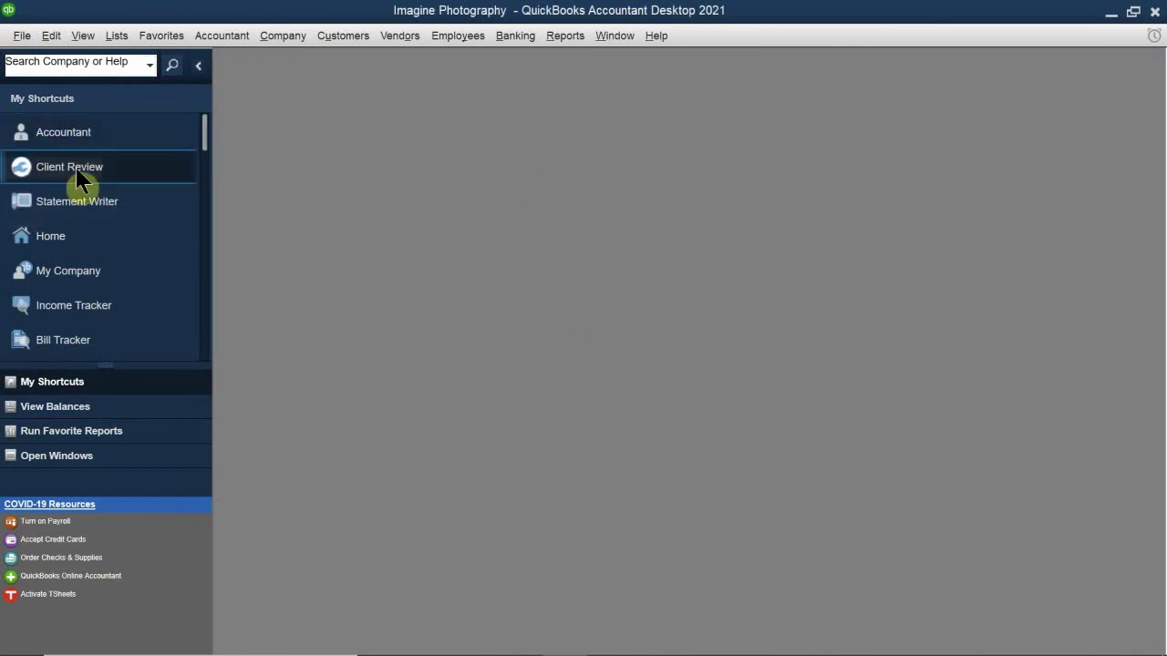
scroll(78, 182, "down", 5)
scroll(73, 209, "up", 5)
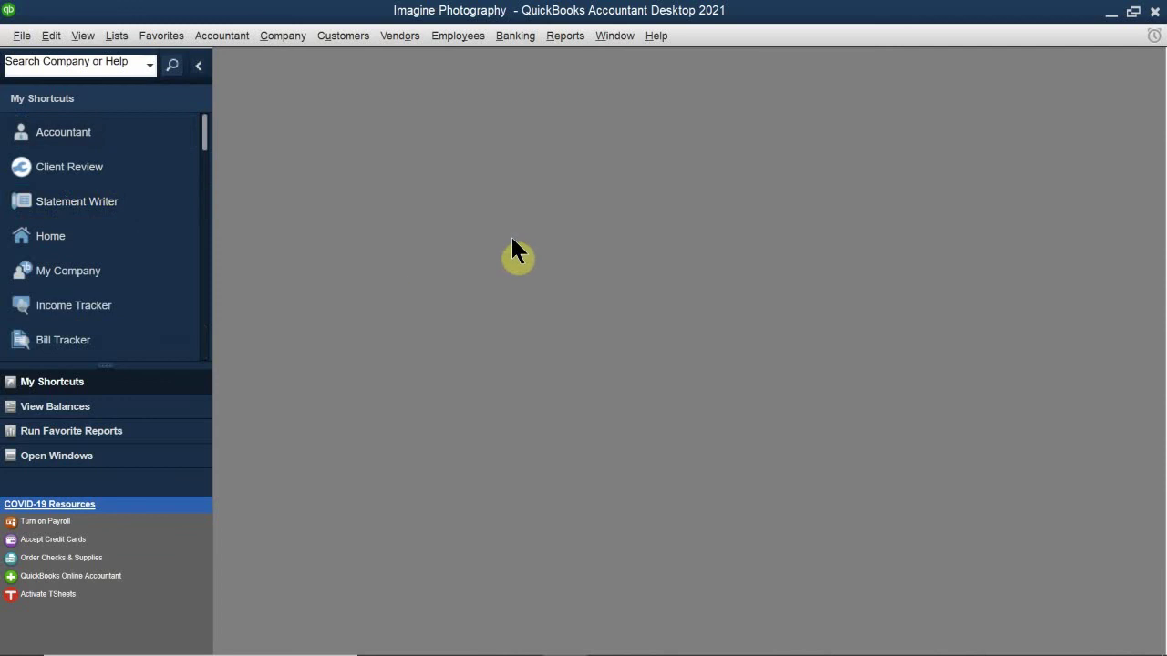
Step: Reopen the Home page, now without inventory and purchase order tasks
left_click(13, 248)
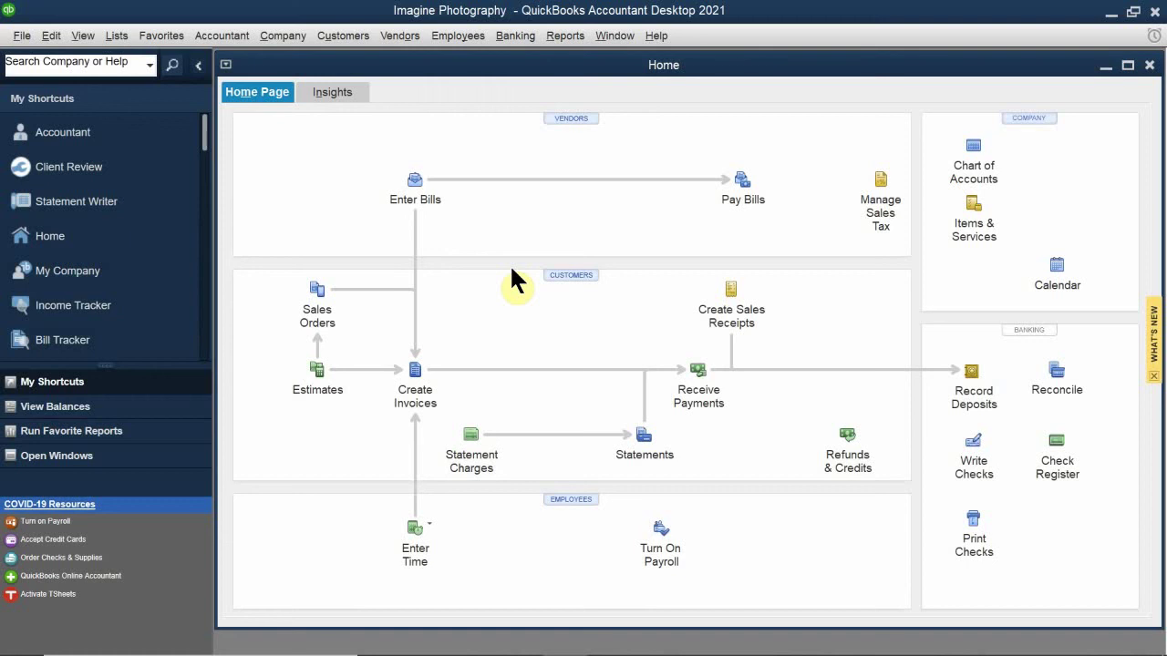
left_click(55, 36)
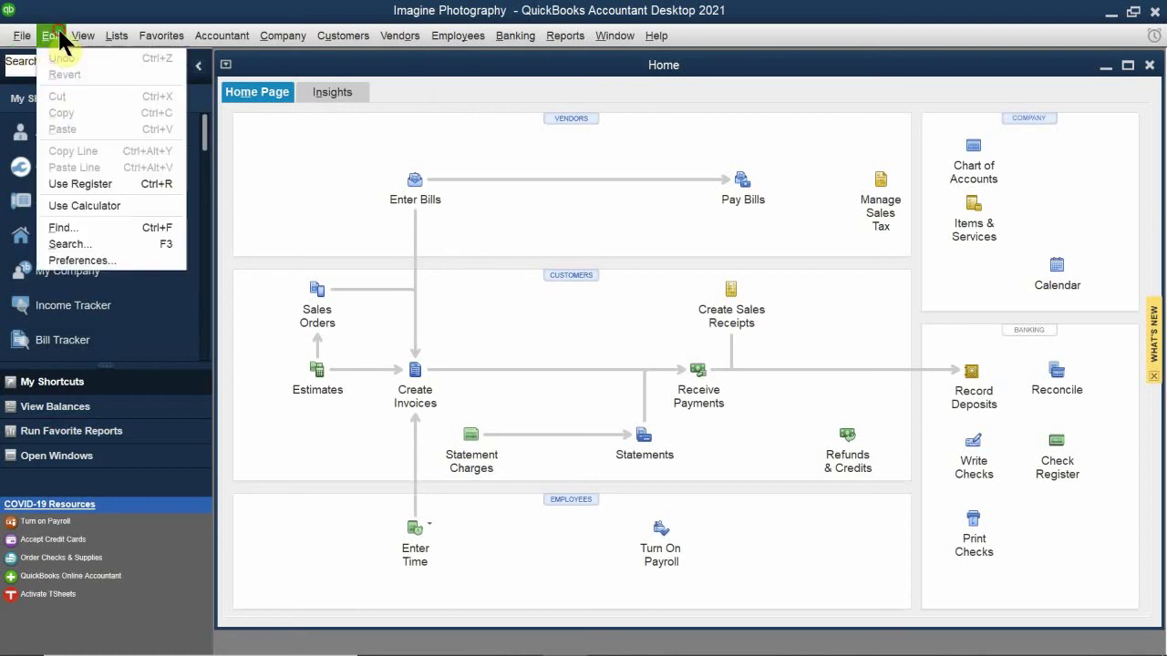
Step: Open Preferences to the Sales & Customers Company Preferences tab
left_click(88, 263)
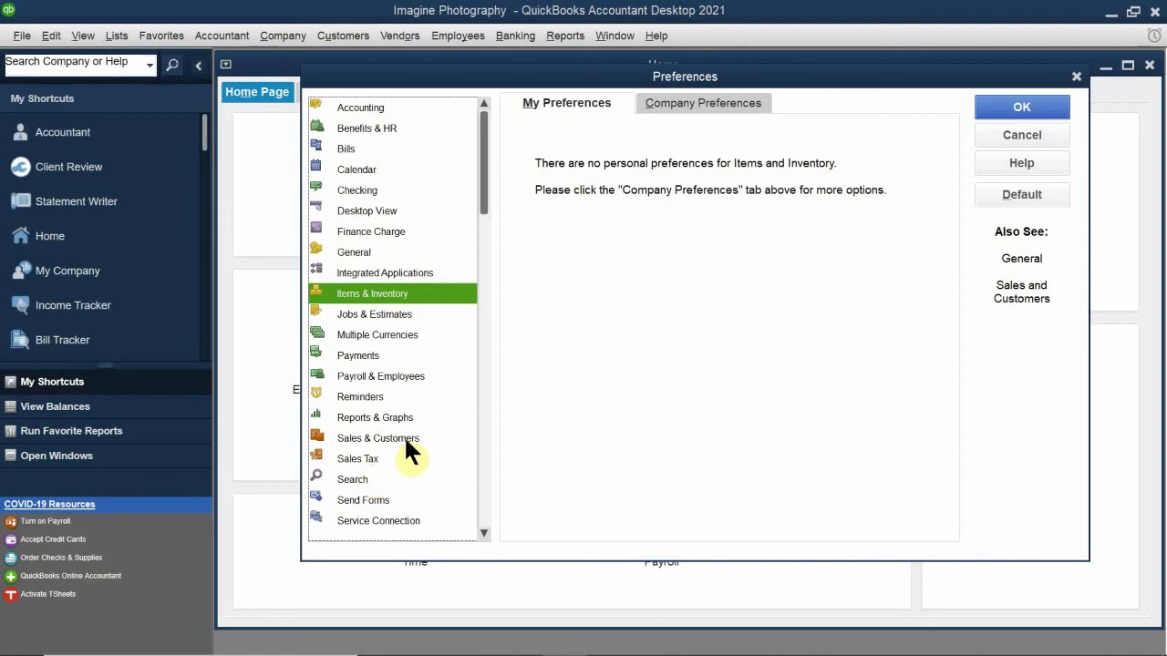
left_click(404, 436)
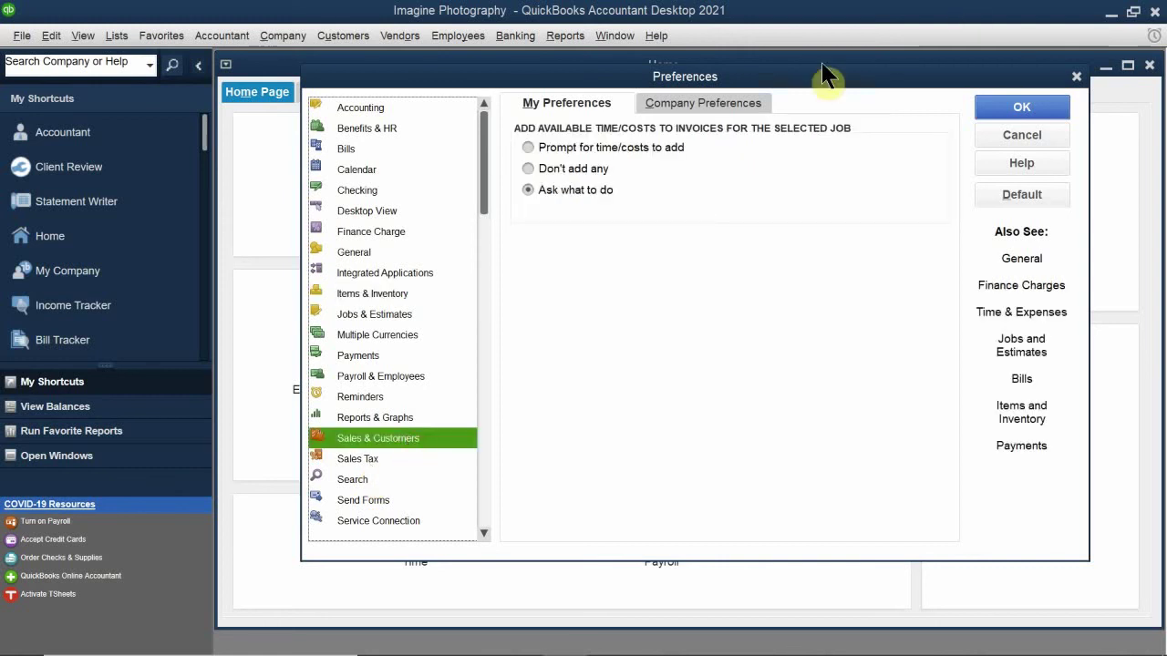
left_click(699, 100)
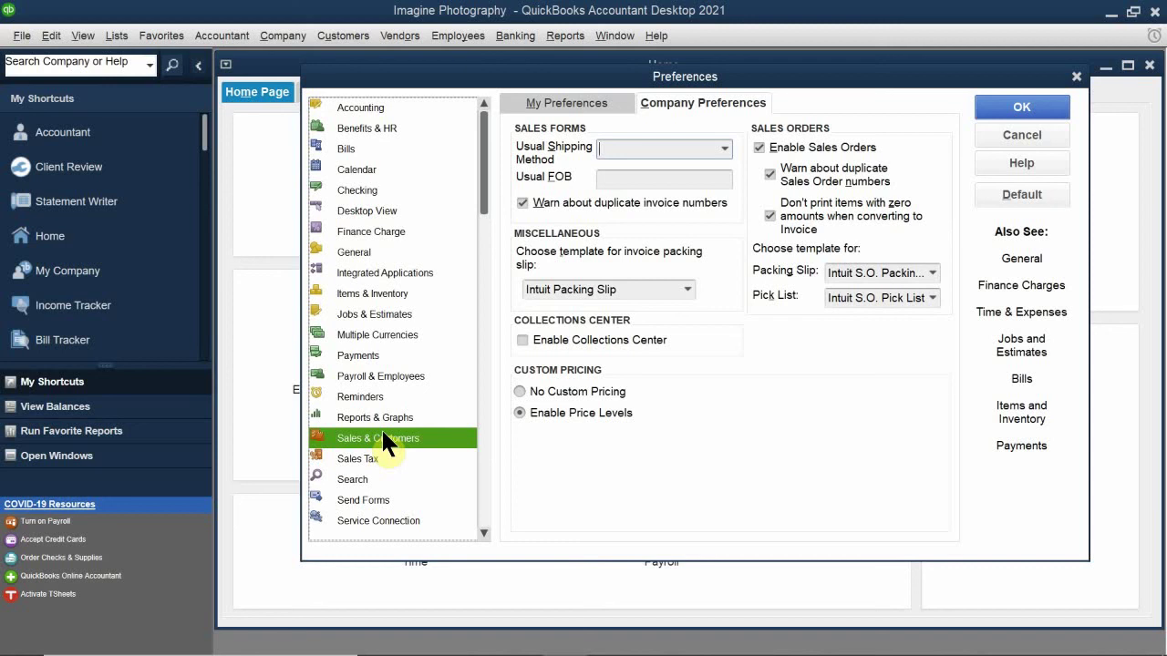
Step: Review the Payroll & Employees preferences, then close Preferences with OK
left_click(379, 374)
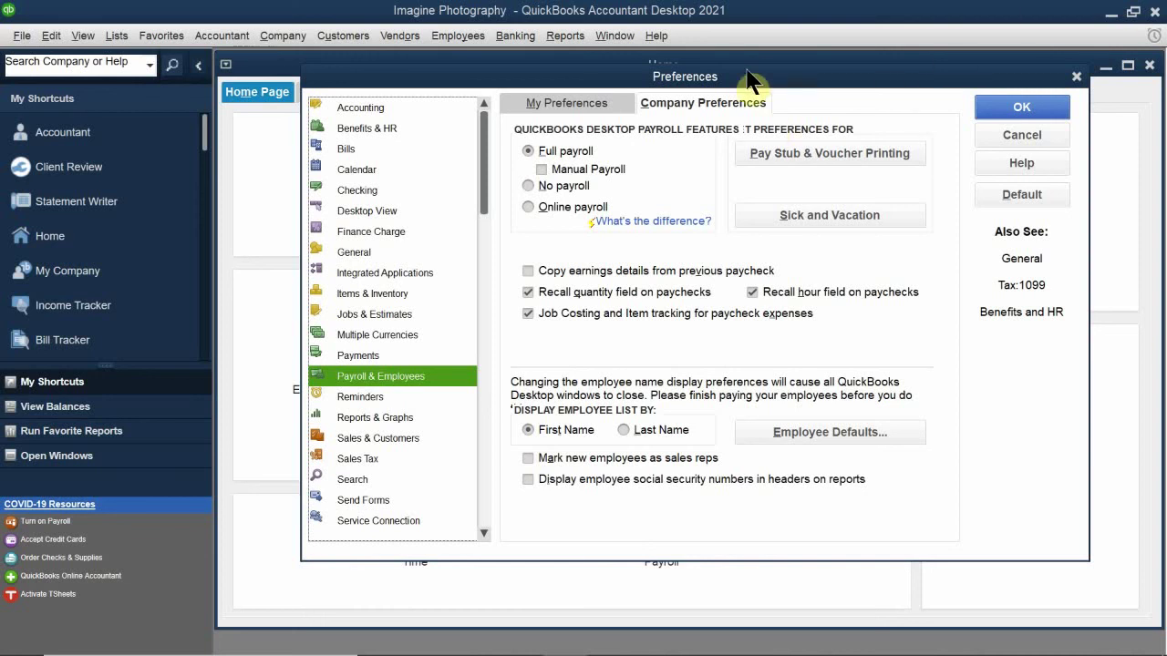
left_click(623, 76)
left_click_drag(625, 80, 457, 225)
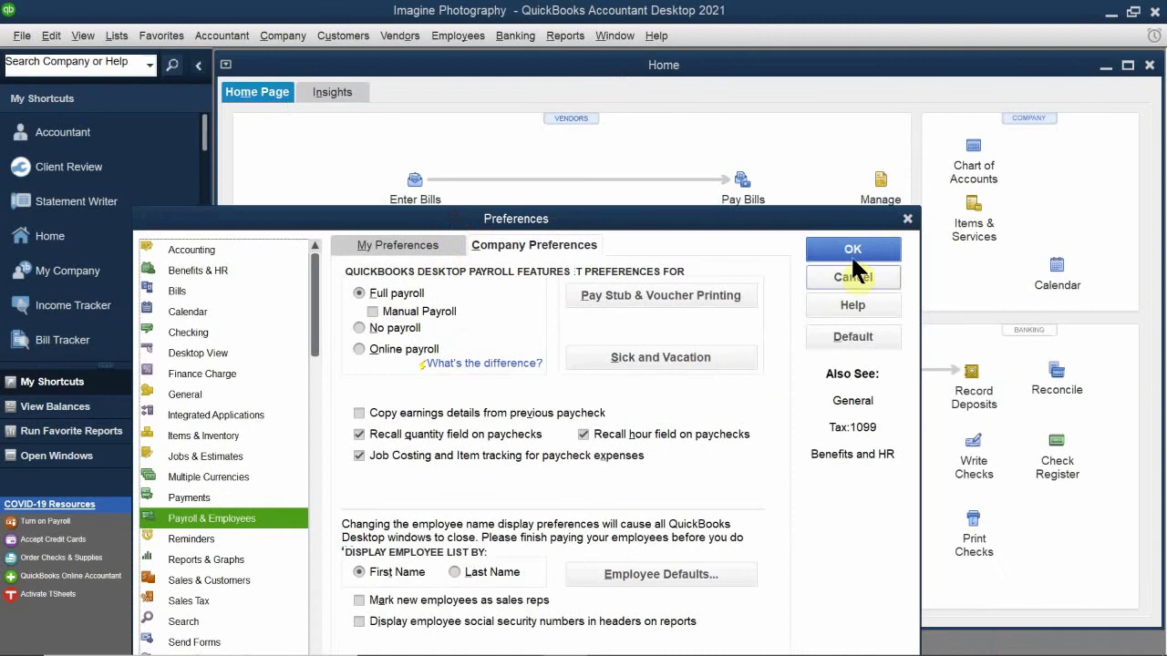
left_click(862, 247)
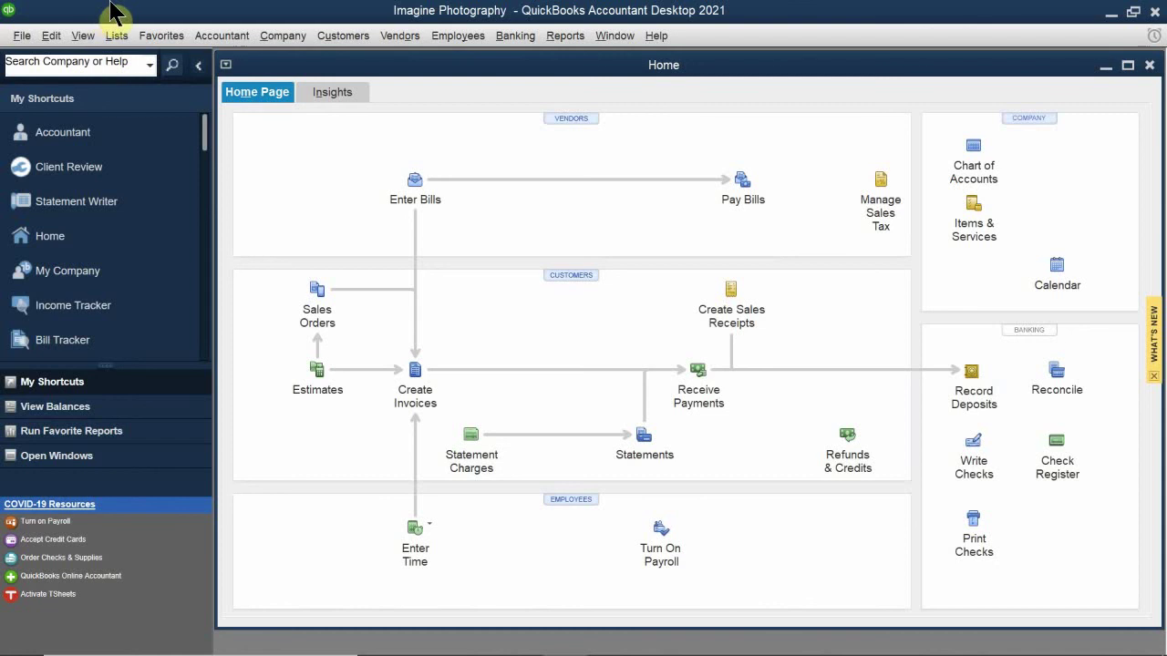
Step: Change the admin user's QuickBooks password, entering and confirming the new password
left_click(288, 37)
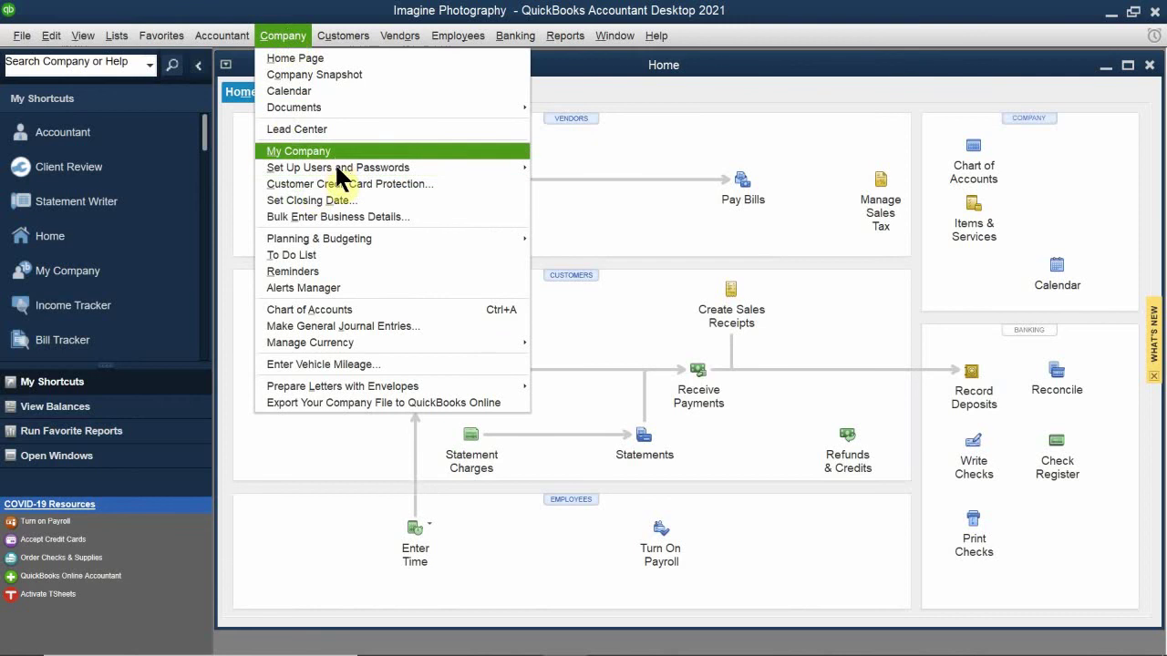
mouse_move(337, 169)
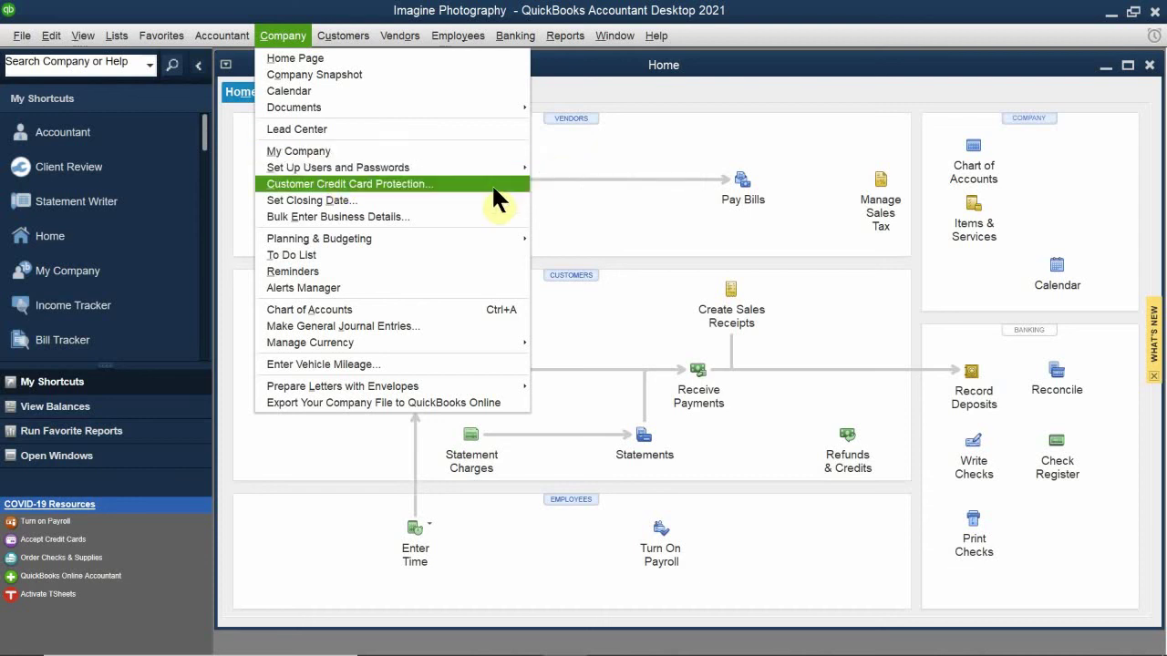
mouse_move(501, 170)
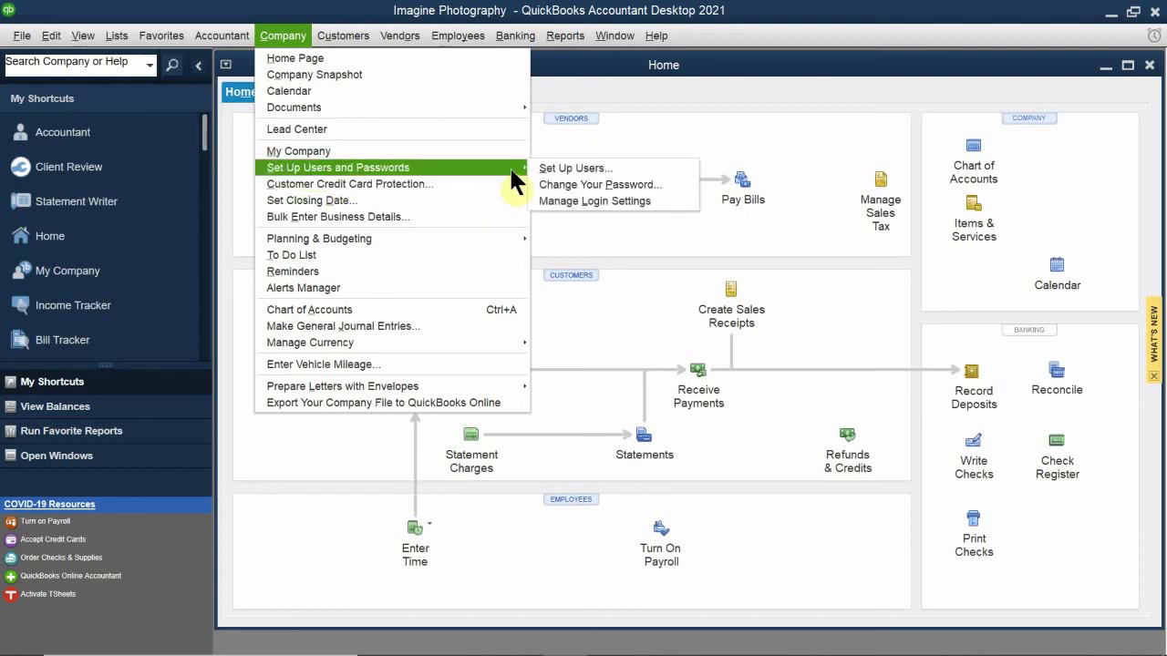
left_click(603, 184)
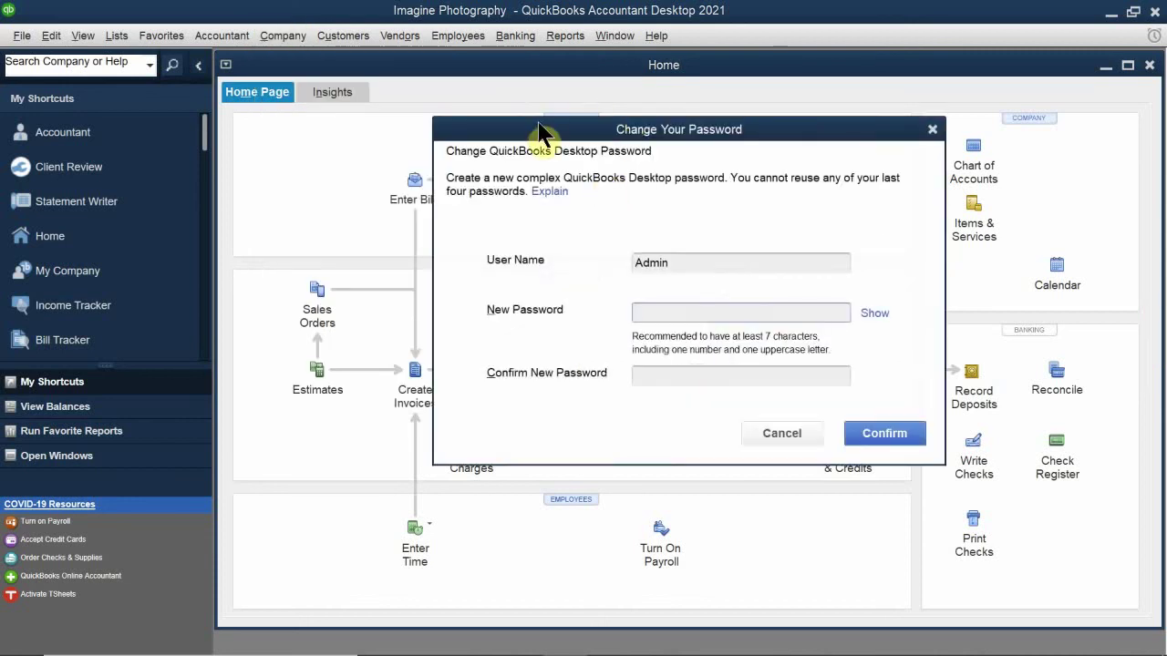
left_click_drag(547, 133, 406, 164)
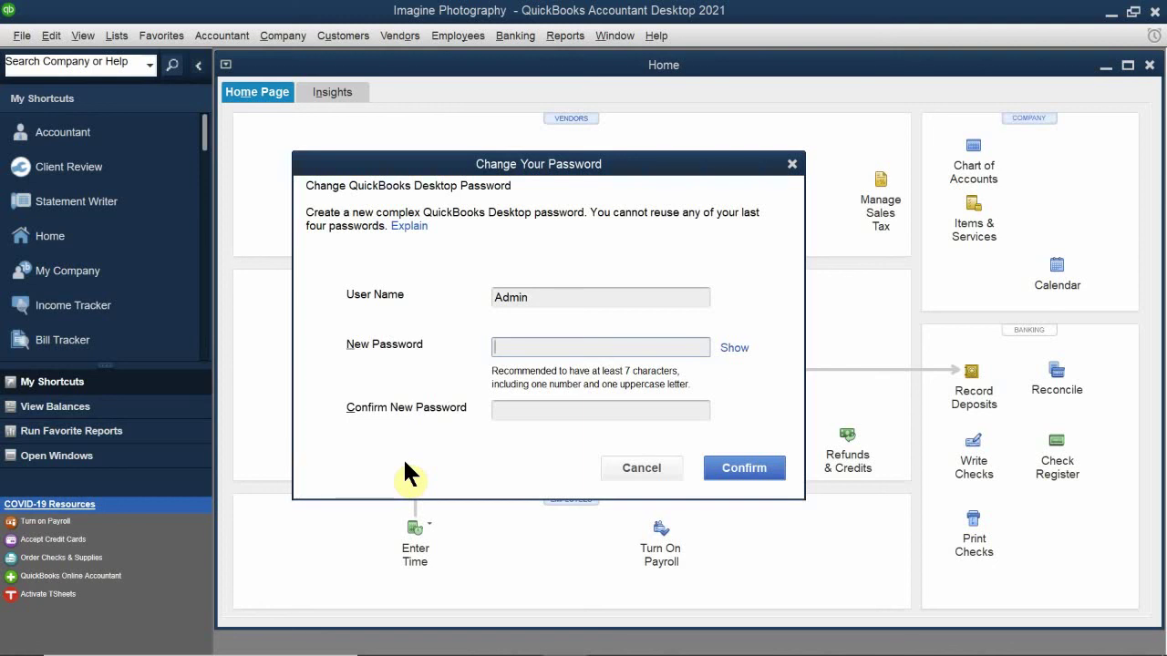
type("aaaaaaaaa")
left_click(566, 417)
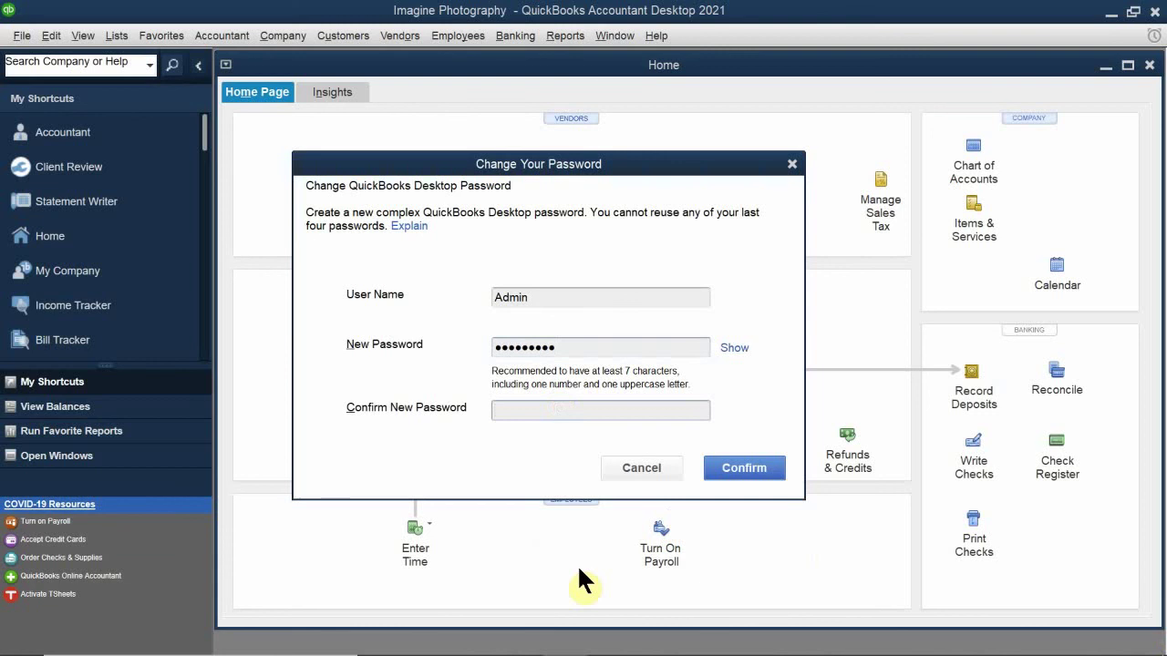
type("admin1234")
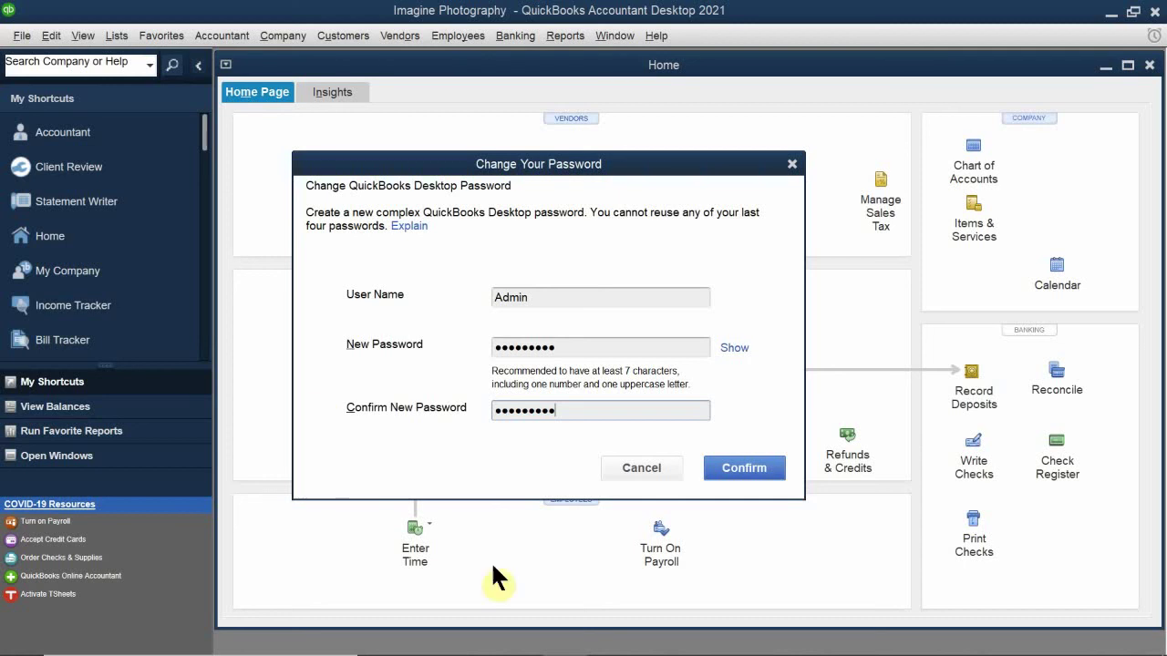
left_click(755, 463)
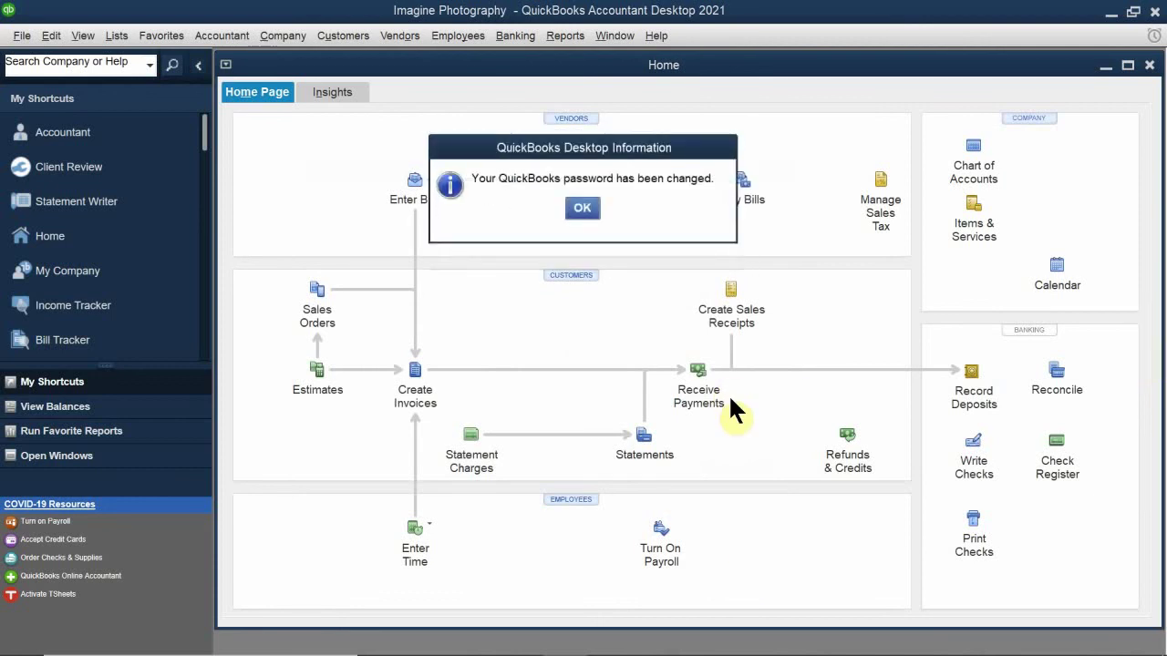
Step: Dismiss the password-changed notice and close the Imagine Photography company file
left_click(584, 208)
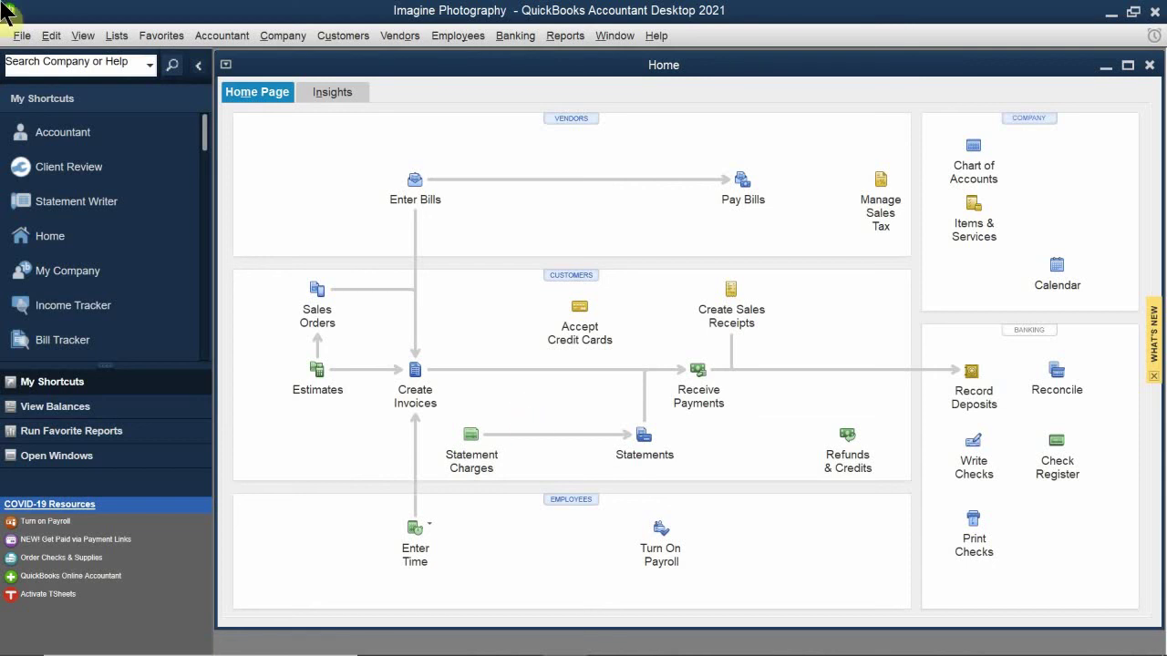
left_click(18, 36)
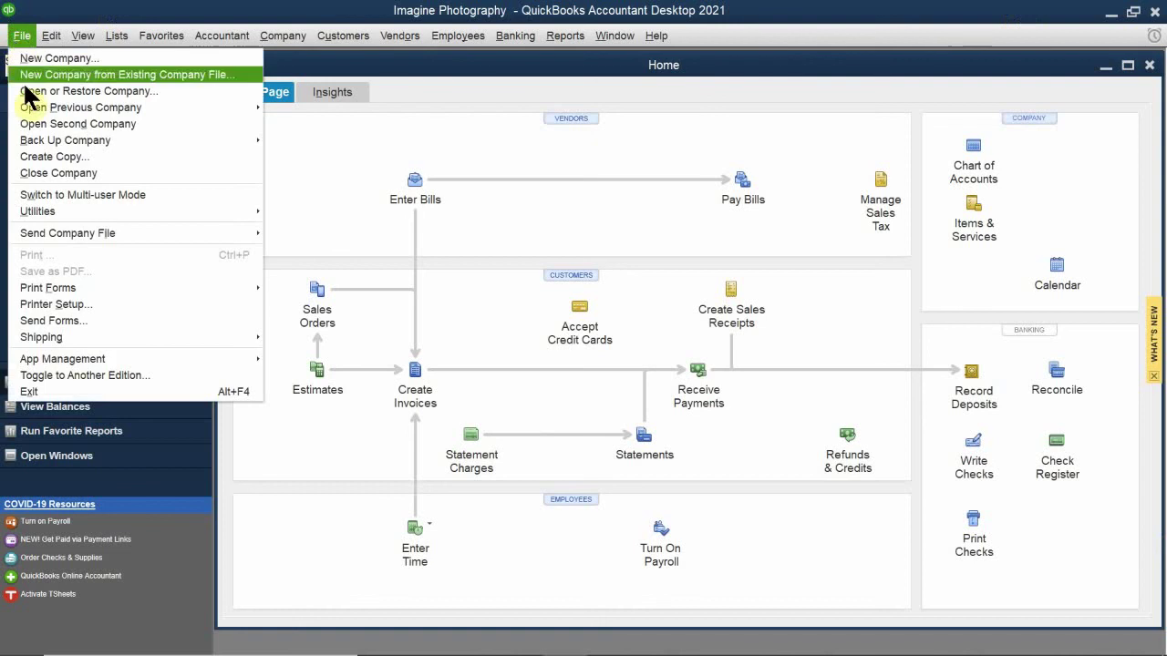
mouse_move(50, 217)
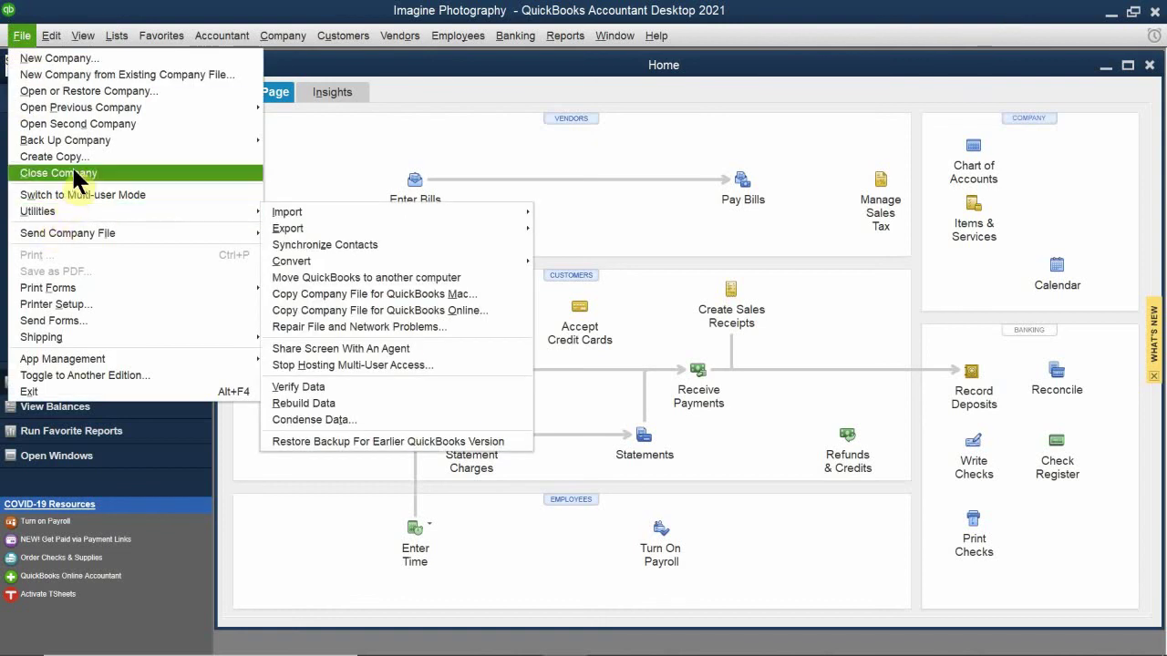
left_click(71, 172)
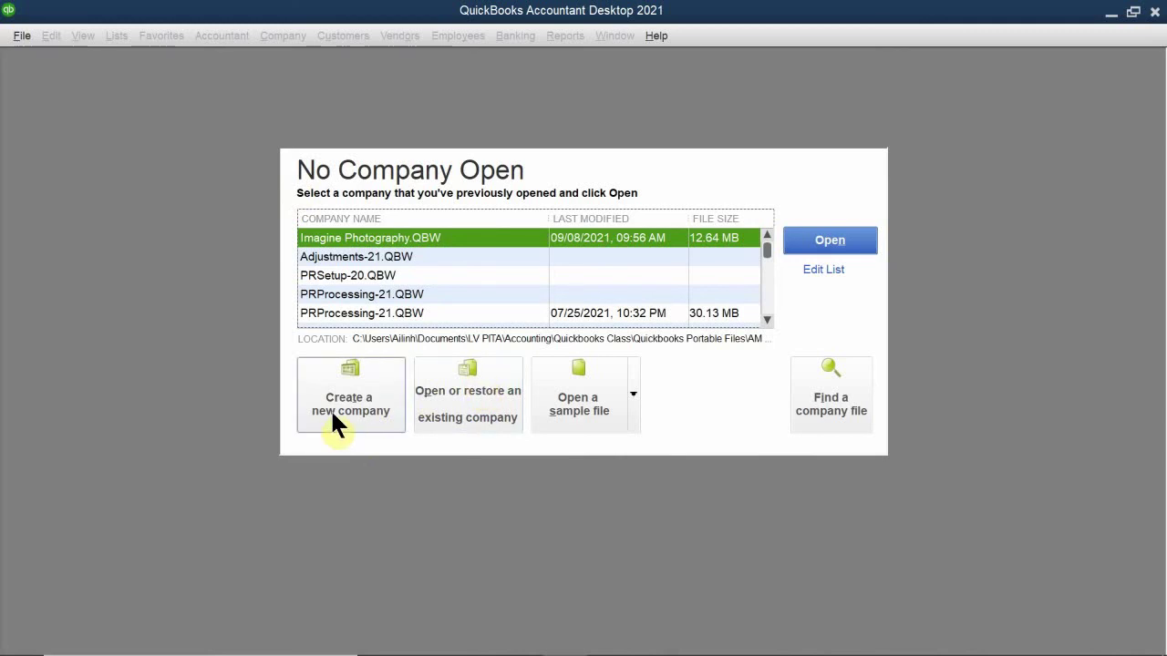
Step: Begin a new company setup as its admin, then cancel back to No Company Open
left_click(360, 405)
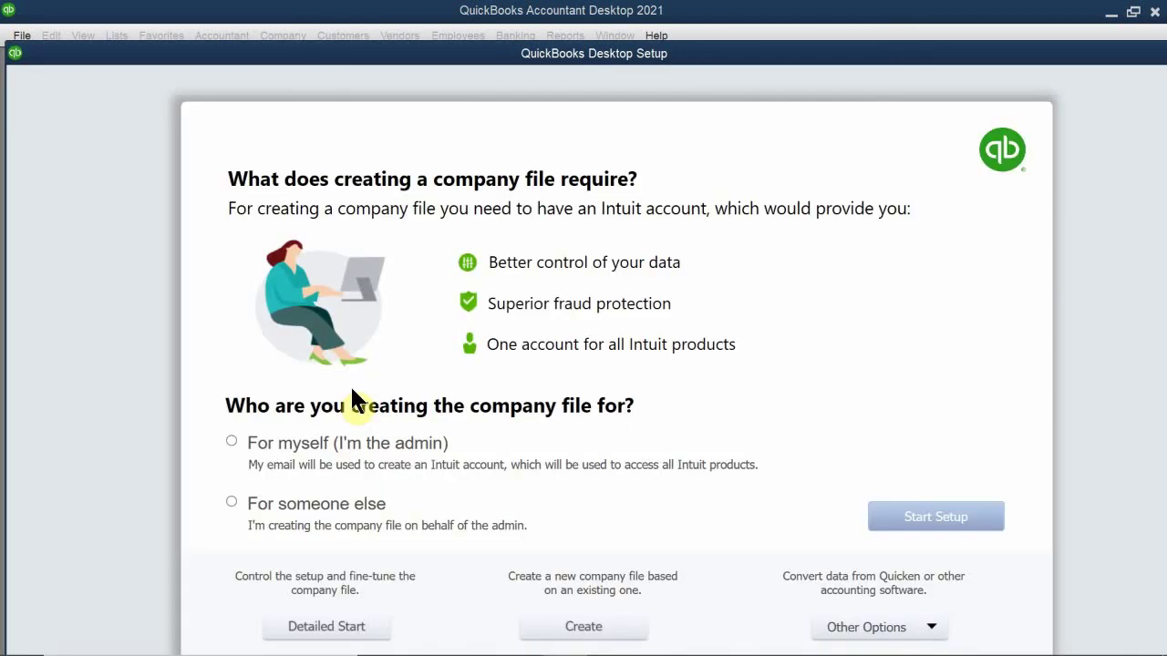
left_click(320, 442)
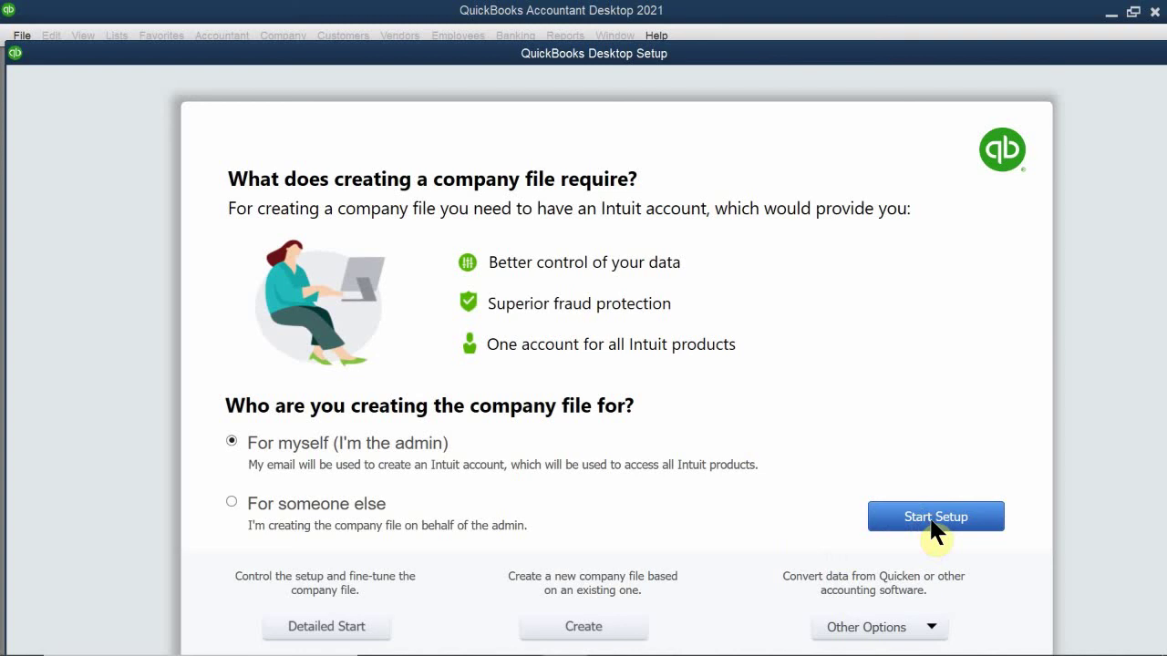
left_click(930, 518)
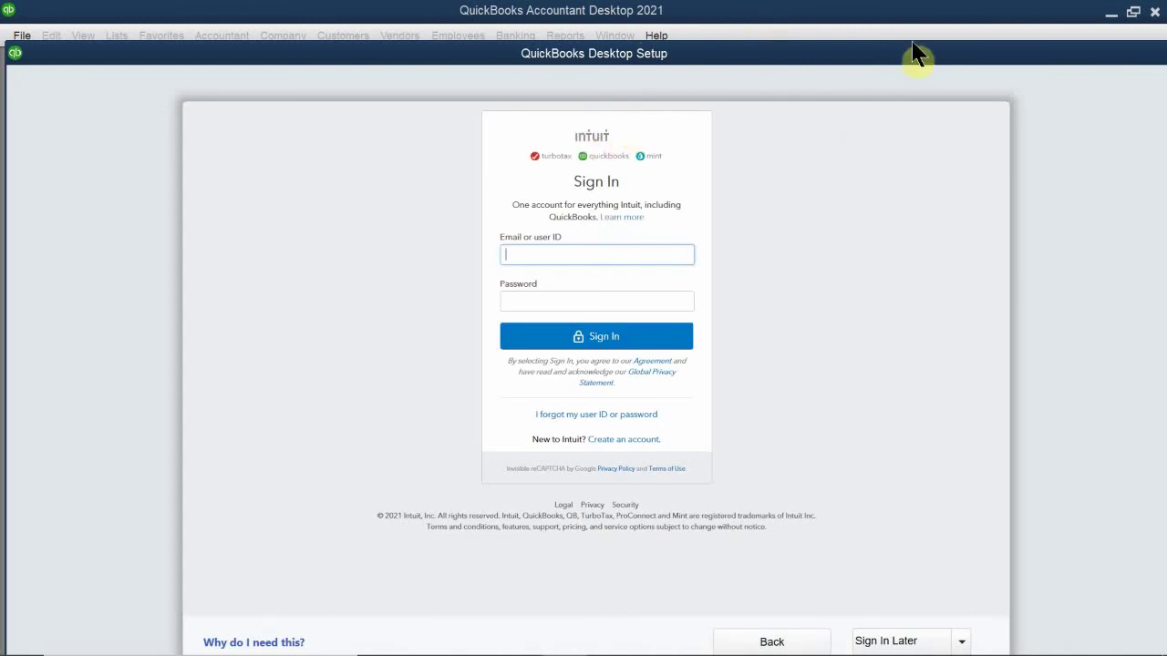
left_click_drag(912, 64, 711, 136)
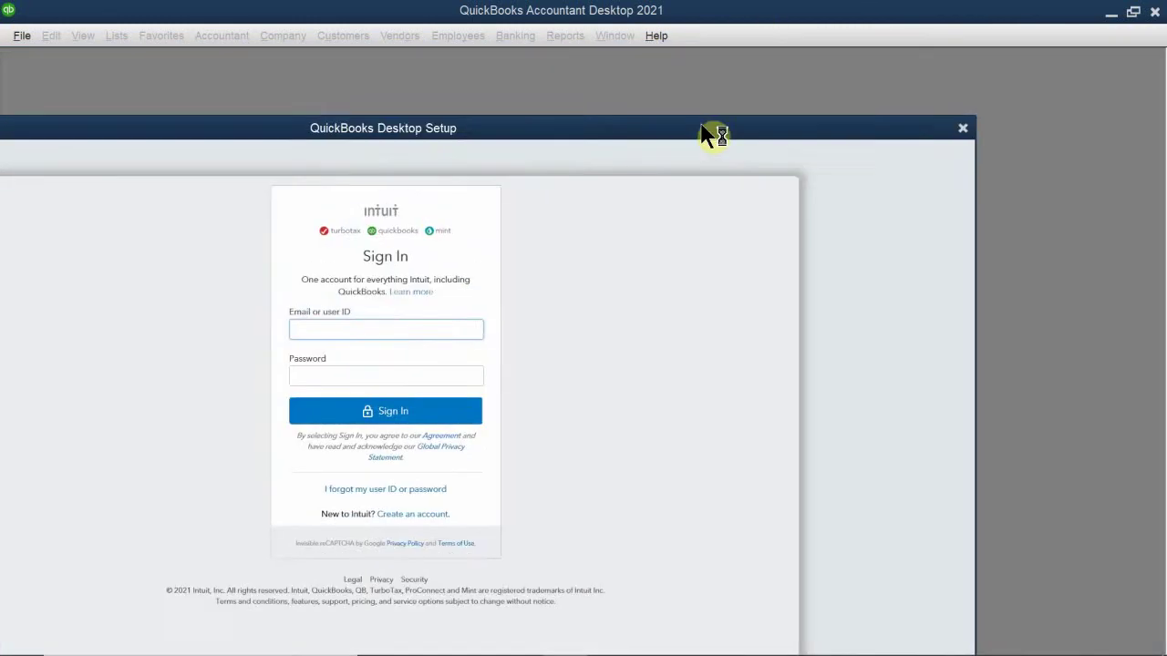
left_click_drag(940, 136, 854, 104)
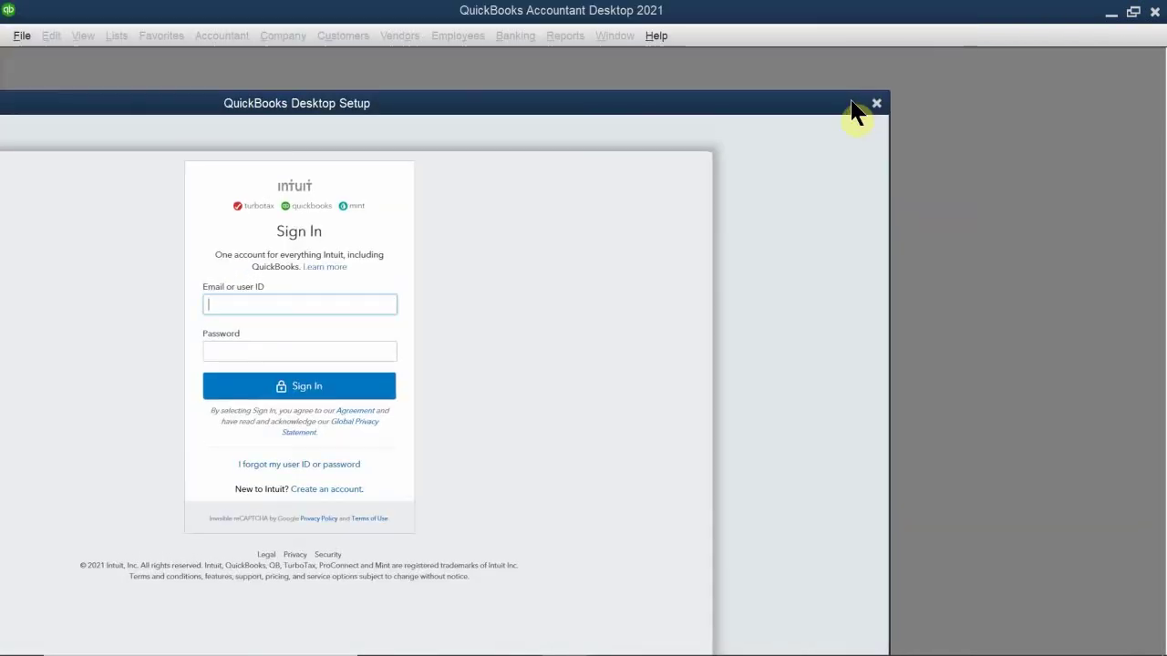
key("Escape")
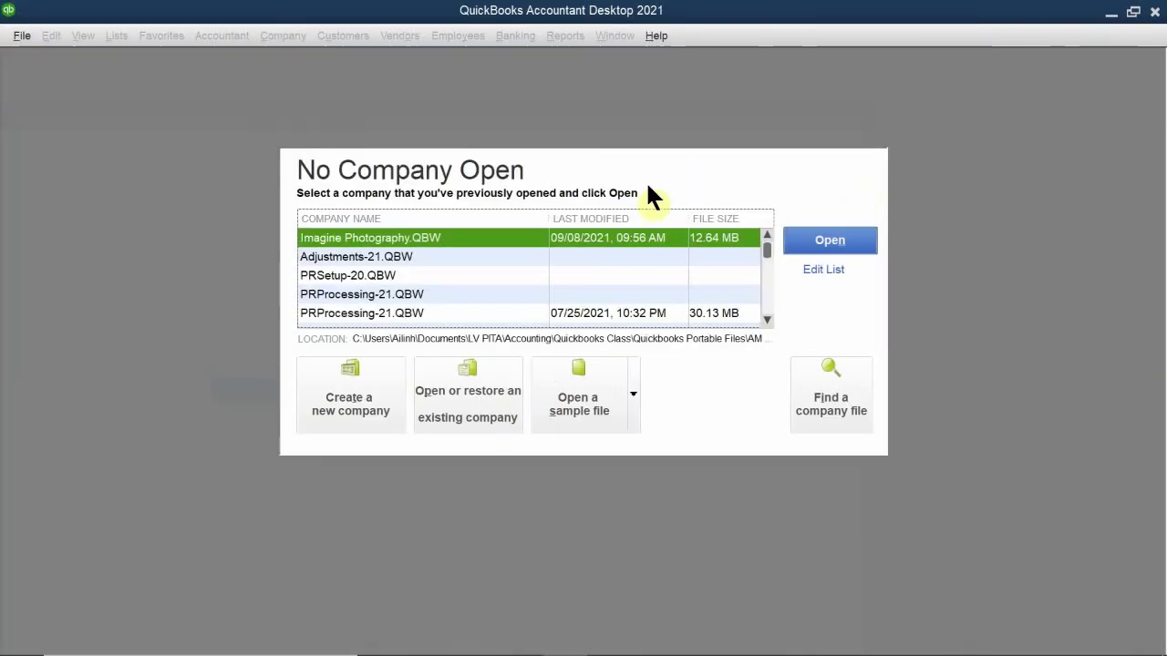
Step: Restart the new company setup as admin and postpone the Intuit sign-in by 2 days
left_click(367, 409)
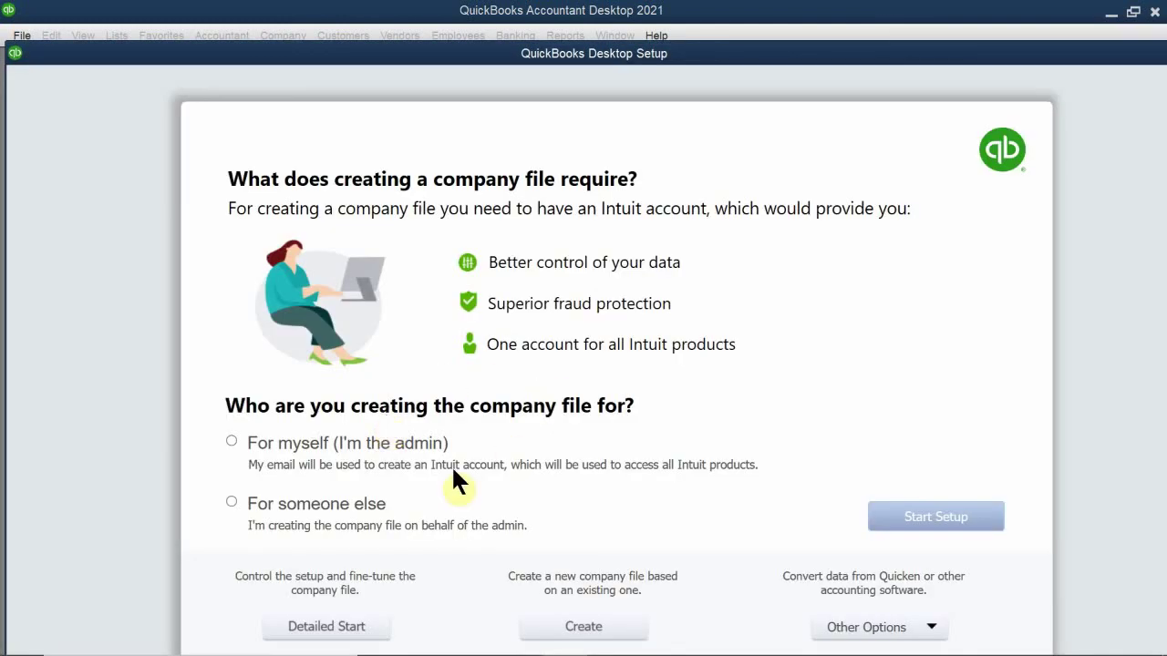
left_click(305, 444)
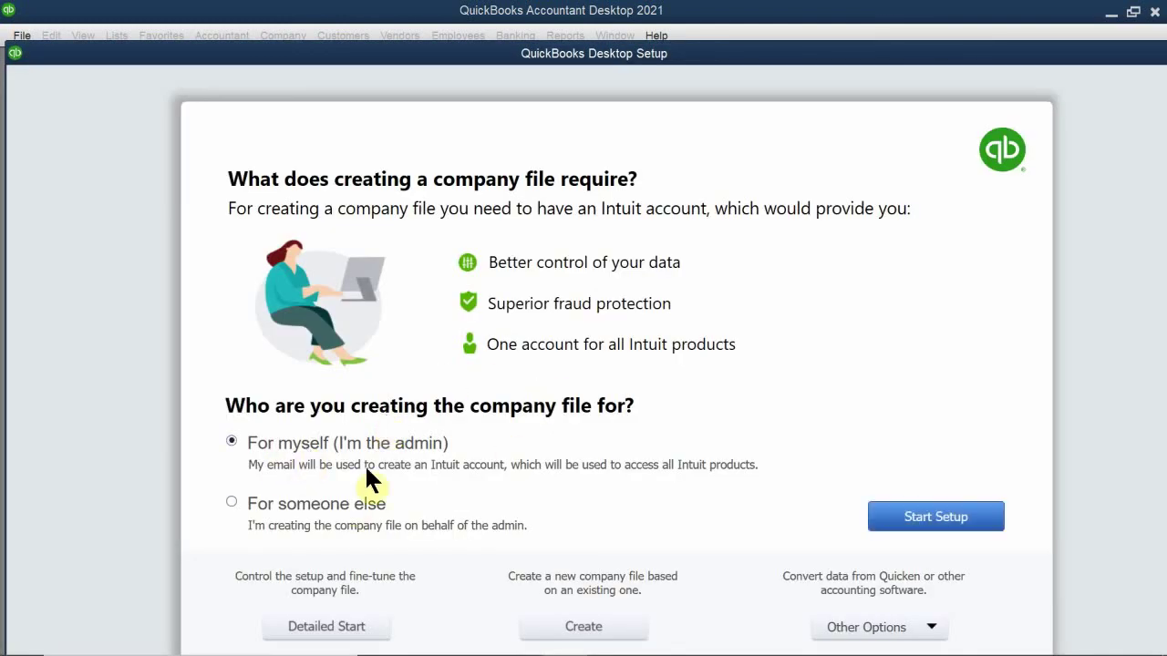
left_click(919, 518)
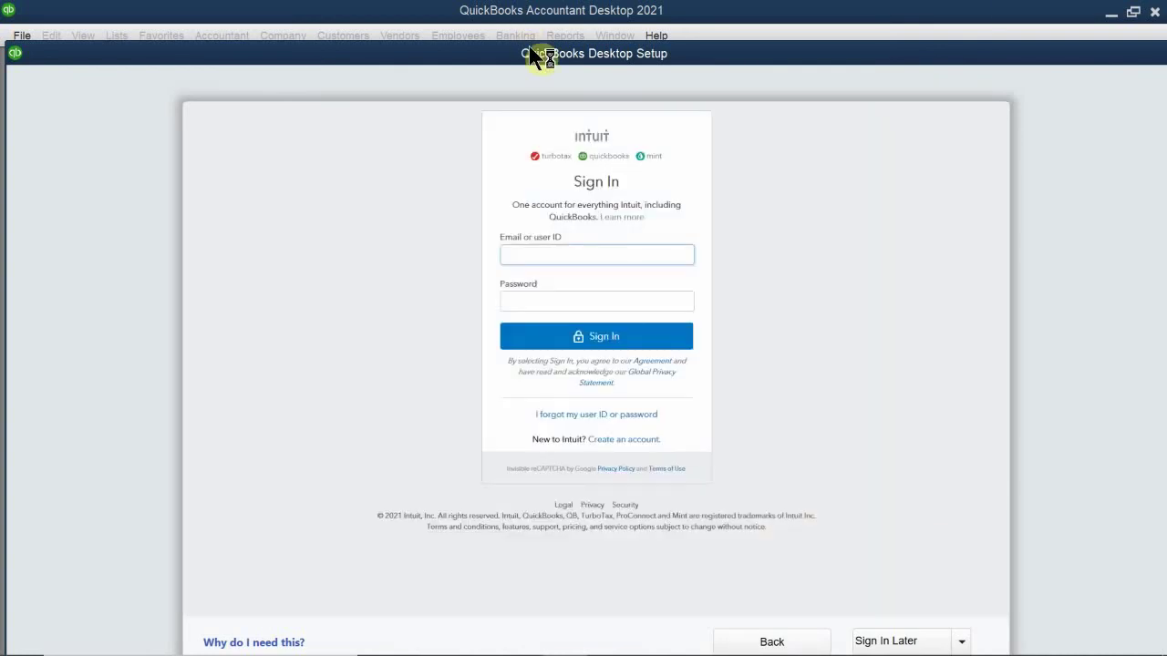
left_click_drag(530, 48, 529, 16)
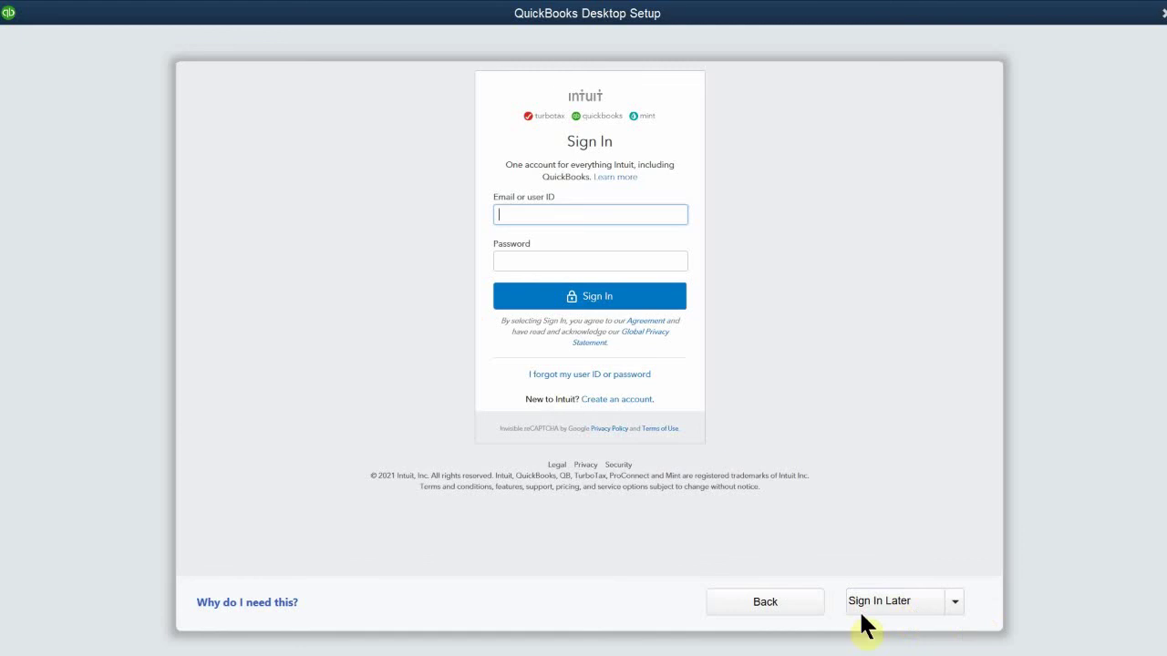
left_click(954, 601)
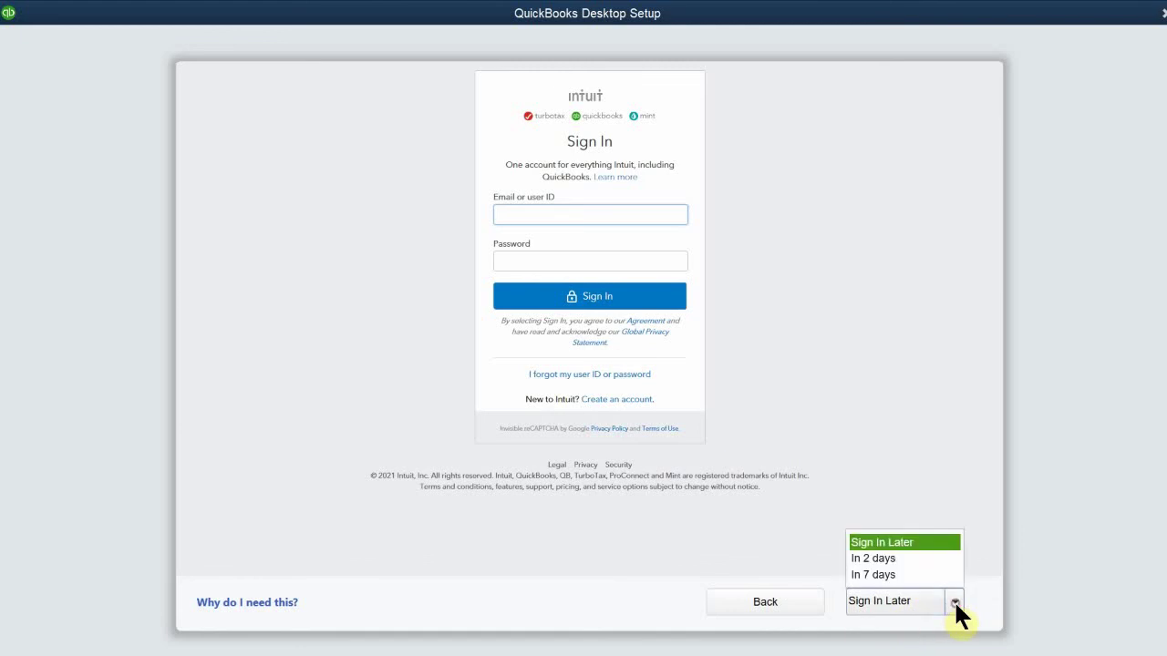
left_click(921, 558)
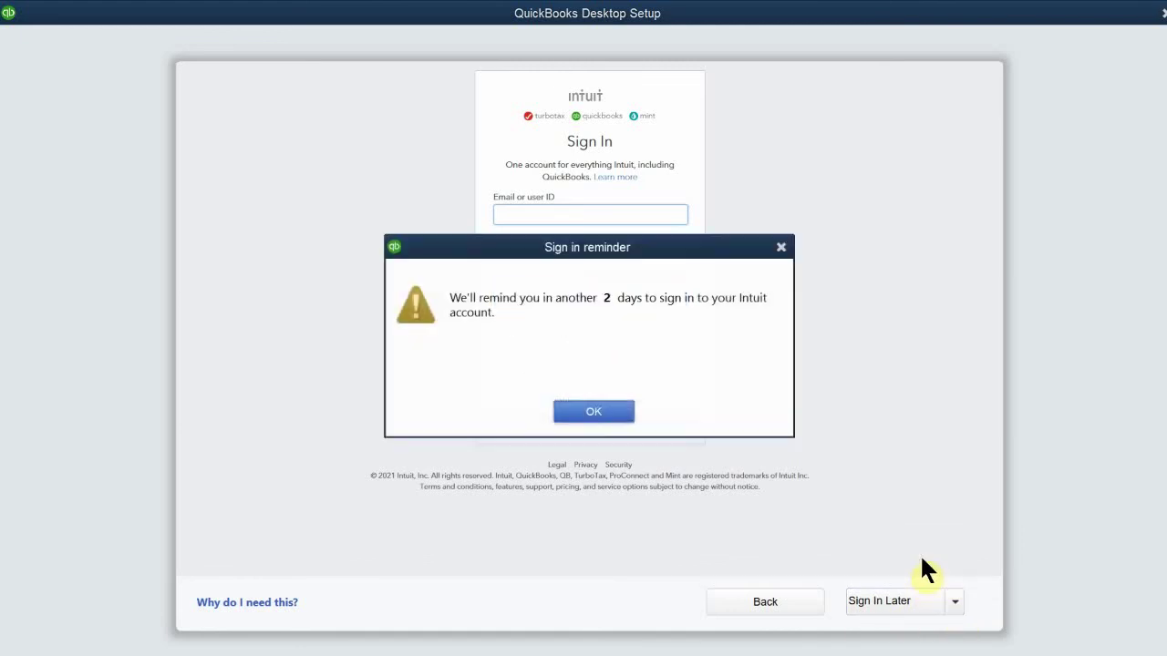
left_click(581, 415)
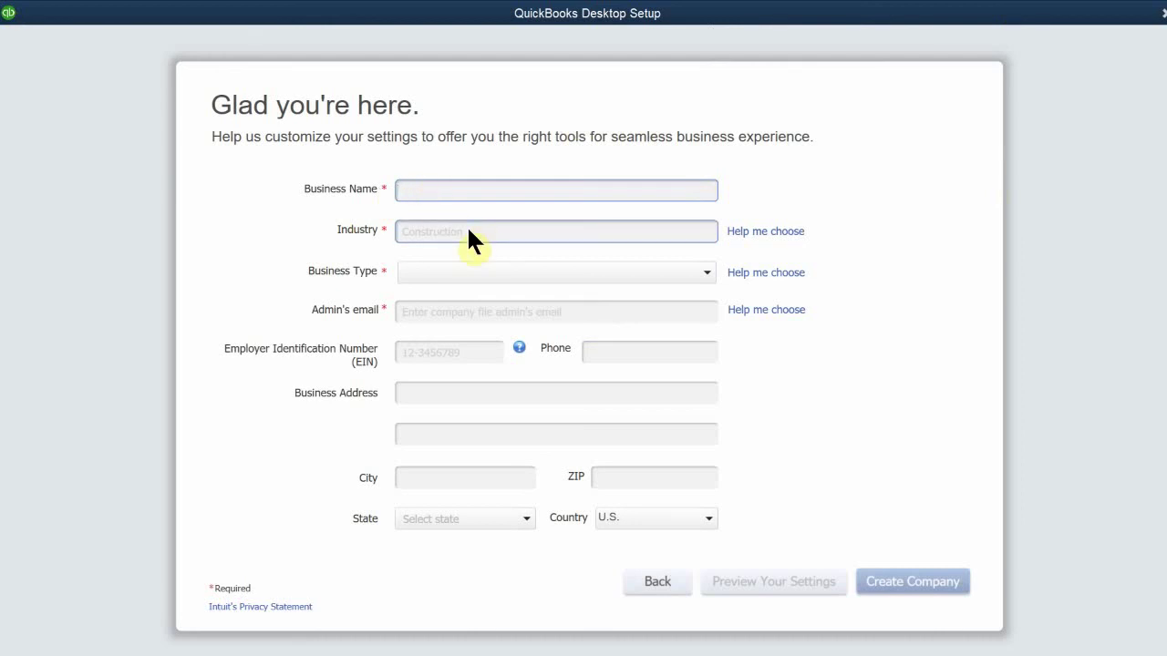
Step: Enter business name Coffee Cafe, industry Restaurant, Caterer, or Bar, and Sole Proprietorship type
type("Coffee Cafe")
left_click(448, 235)
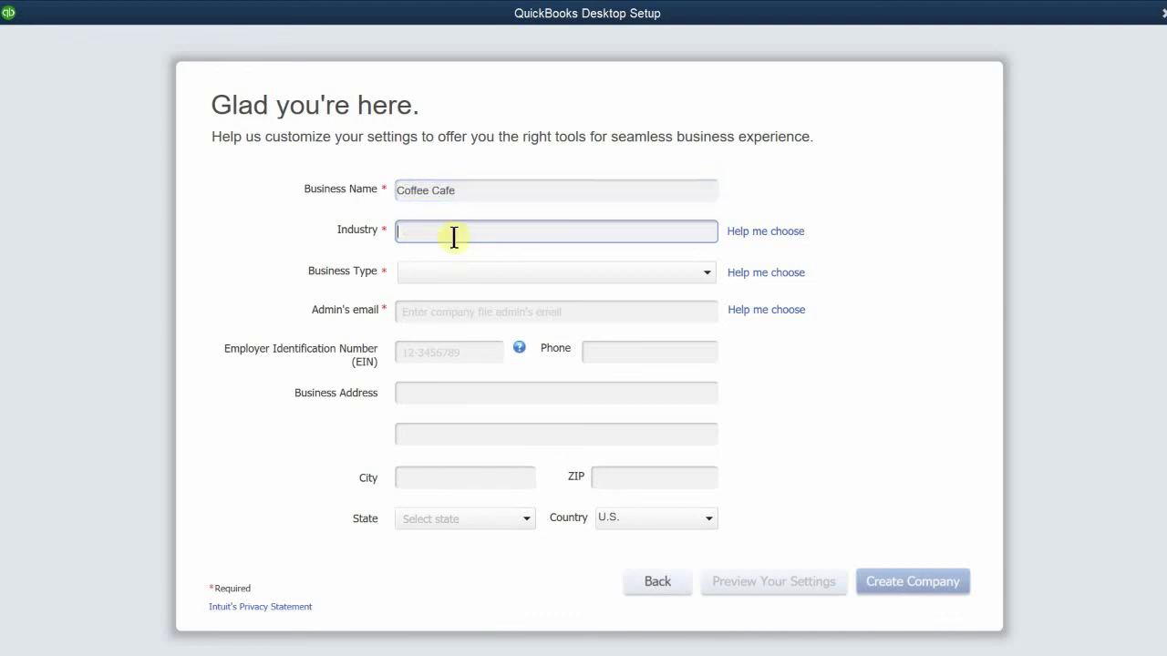
type("res")
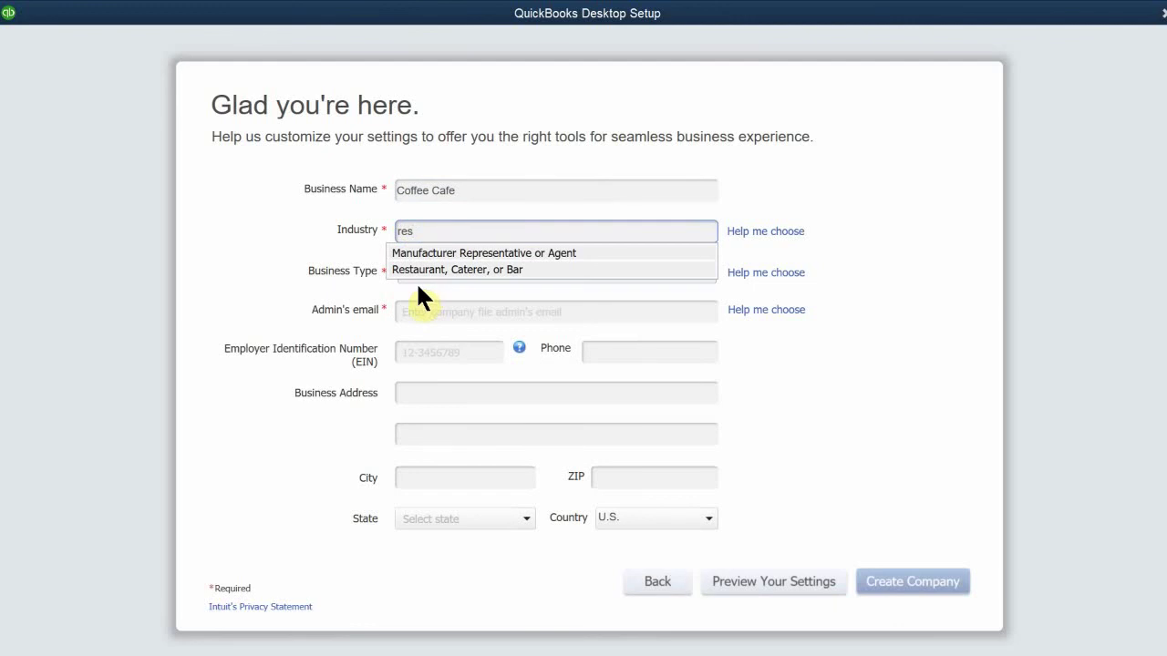
left_click(431, 268)
left_click(400, 349)
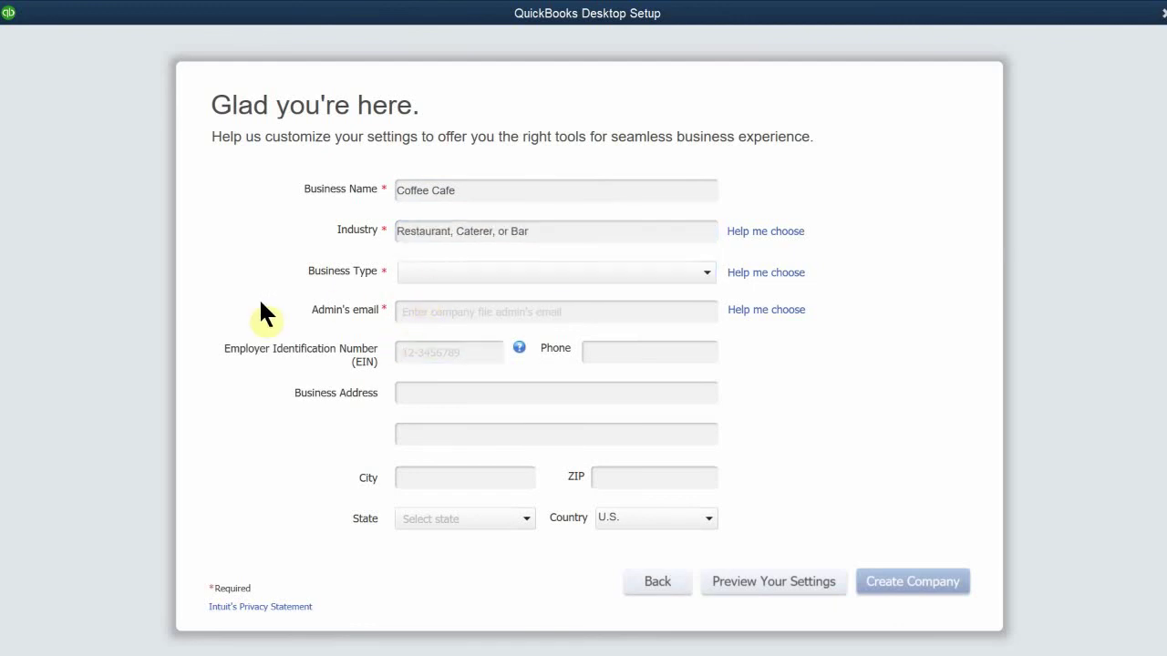
left_click(439, 270)
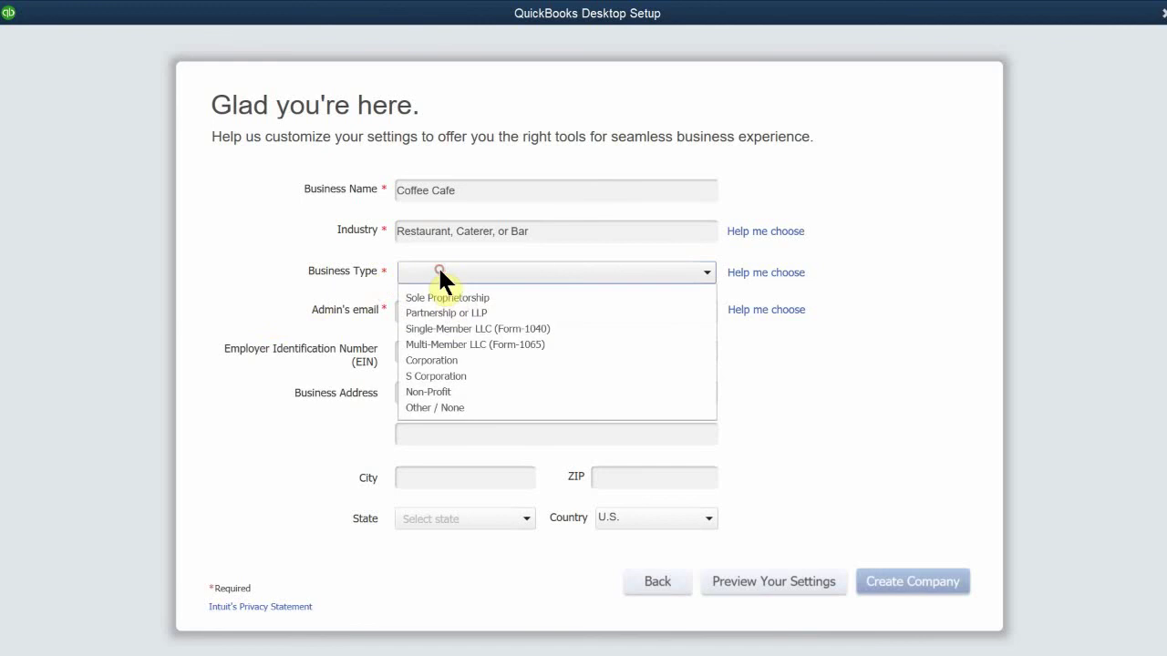
left_click(446, 299)
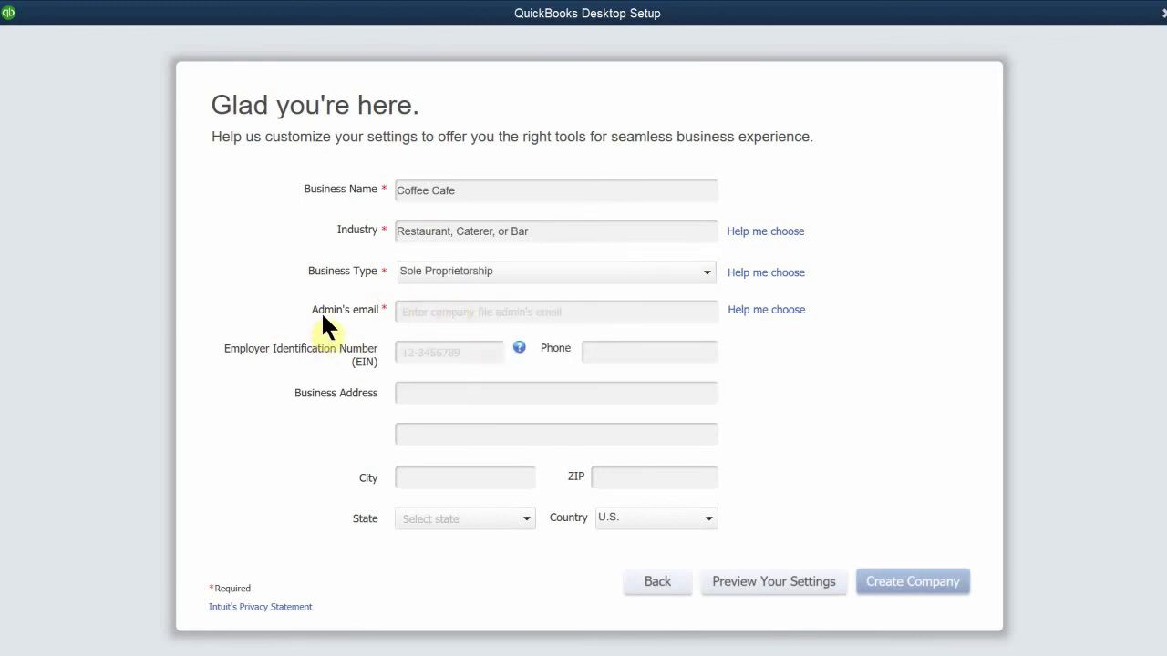
Step: Fill in the admin's email address, correcting typos along the way
left_click(409, 311)
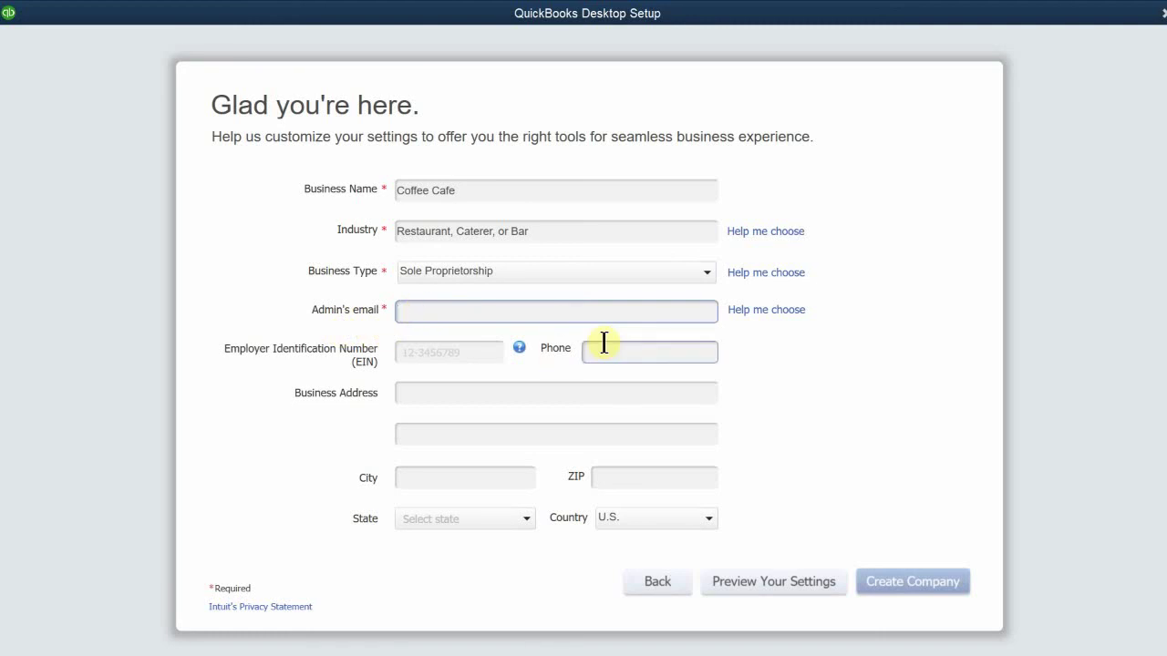
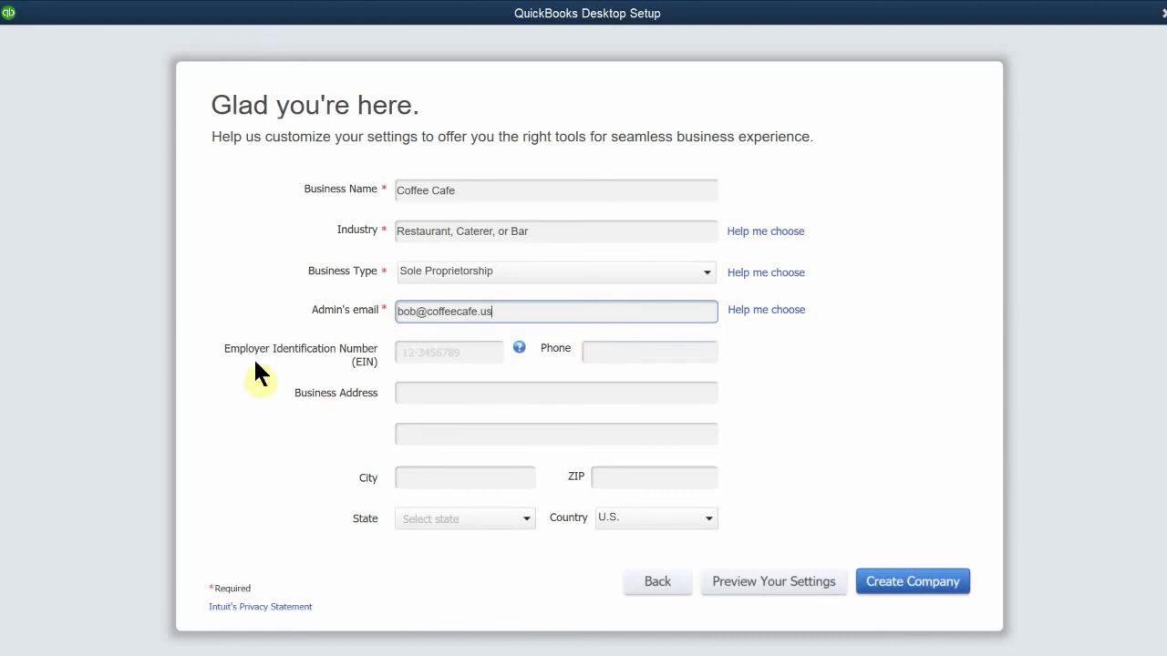
Step: Enter the business phone number and create the Coffee Cafe company file
left_click(406, 351)
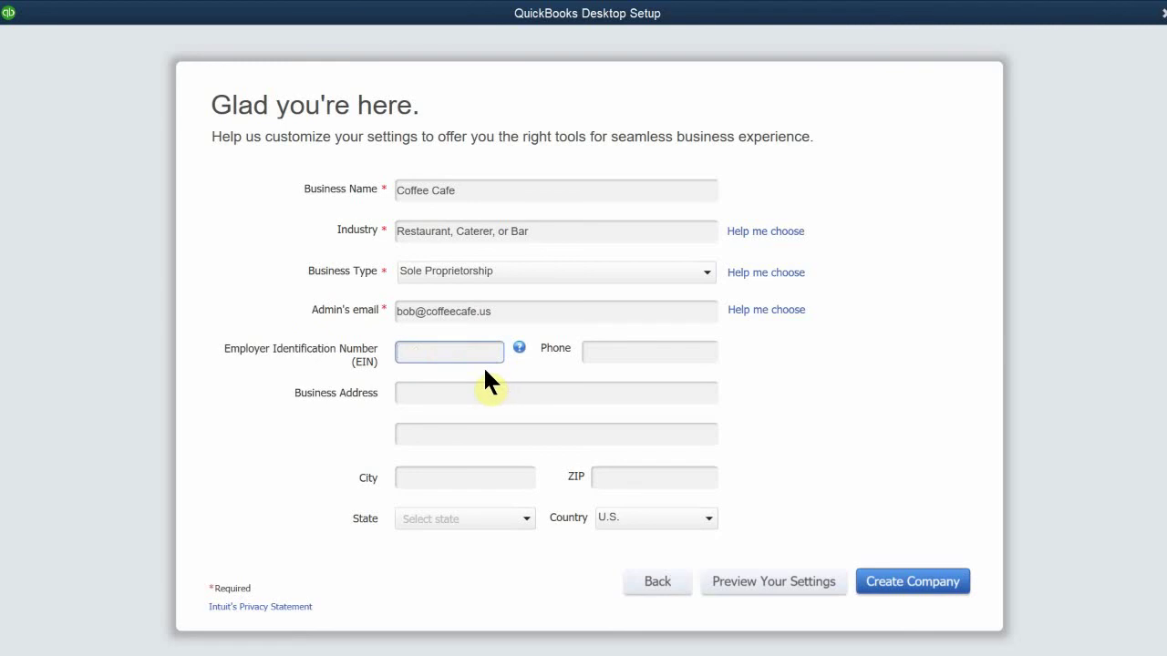
left_click(619, 354)
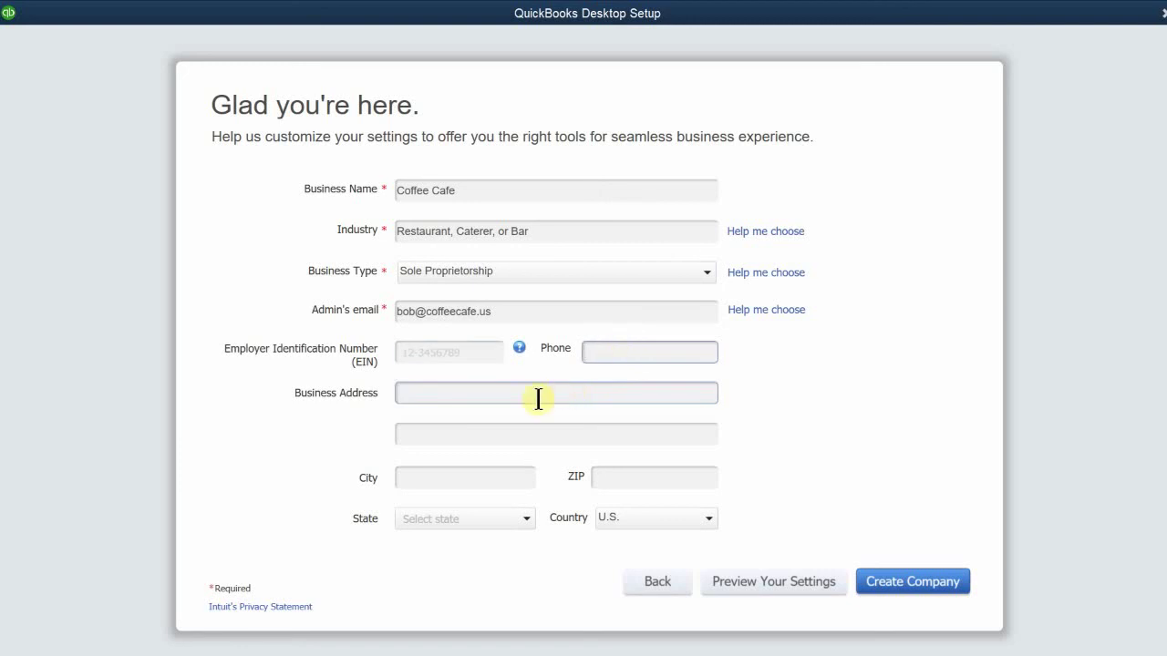
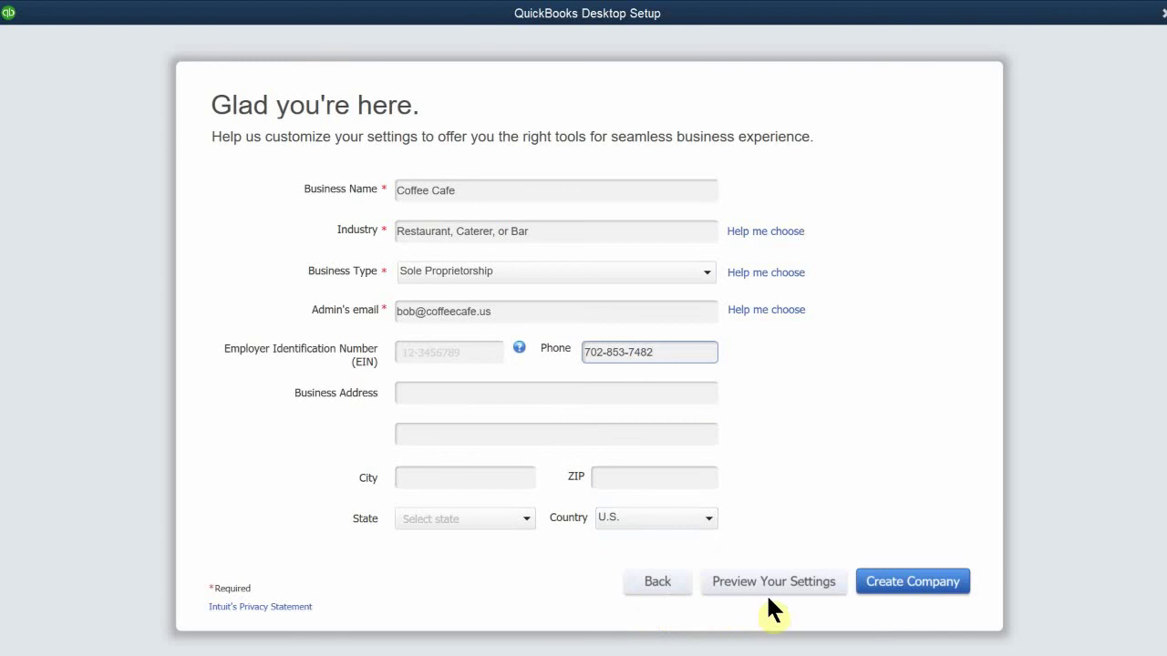
left_click(902, 591)
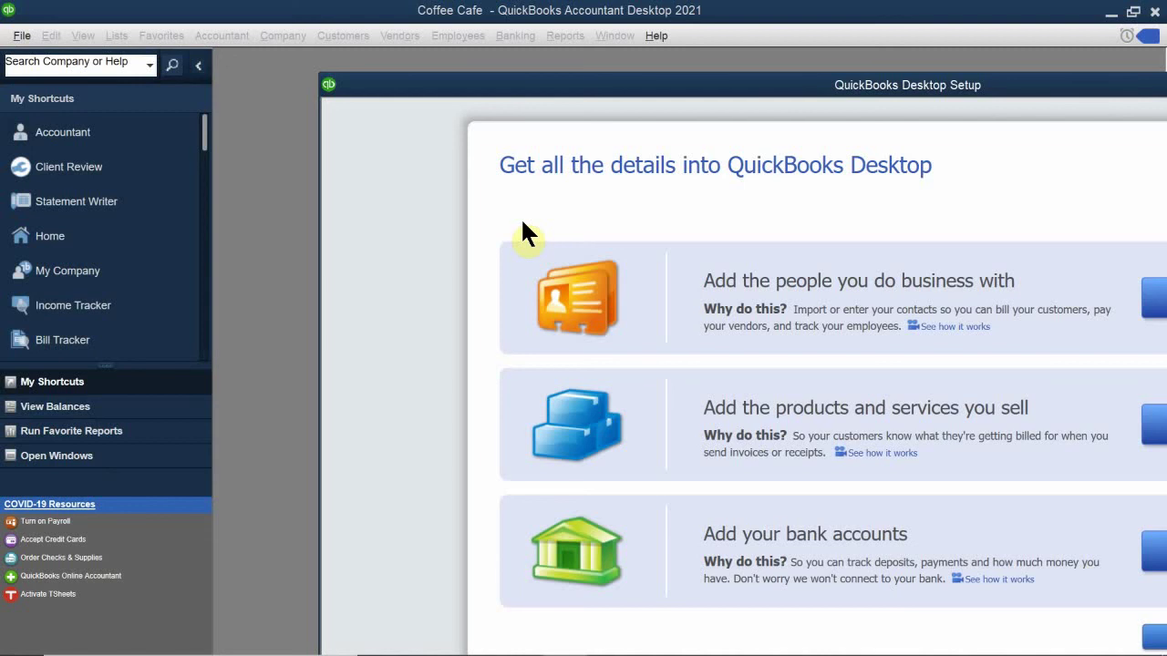
Step: Move the Desktop Setup window to reveal its Add options for people, products and bank accounts
left_click_drag(646, 87, 169, 252)
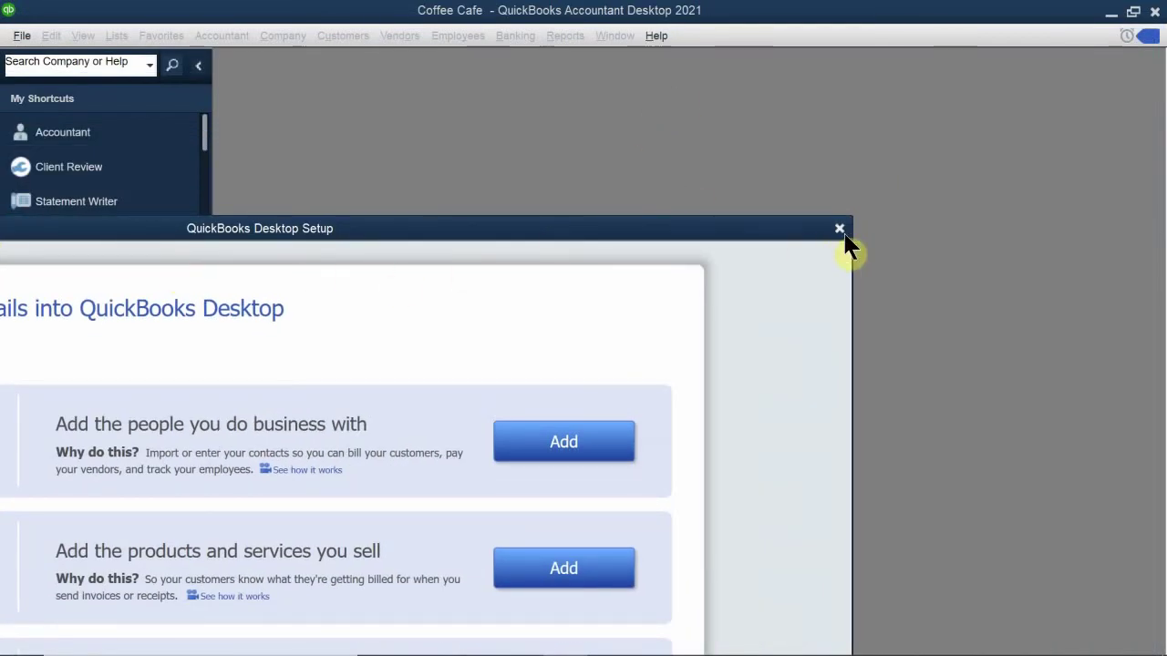
Step: Finish setup with Start Working, close the New Feature Tour, and move Accountant Center aside
left_click_drag(773, 236, 841, 13)
left_click(606, 569)
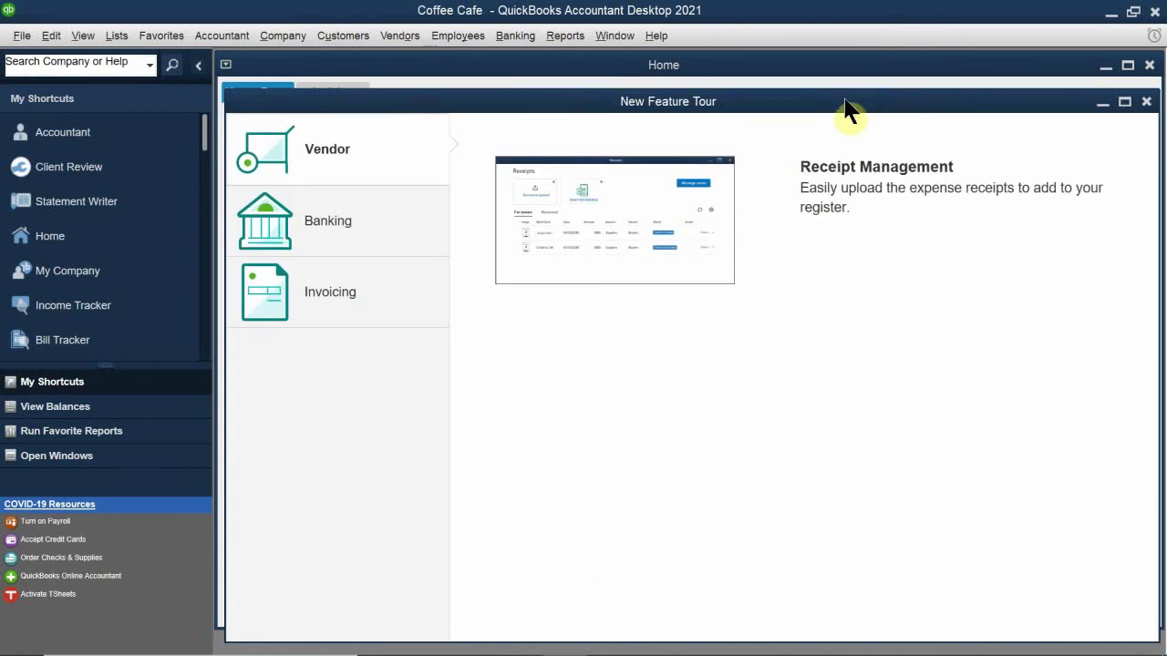
left_click_drag(846, 110, 536, 265)
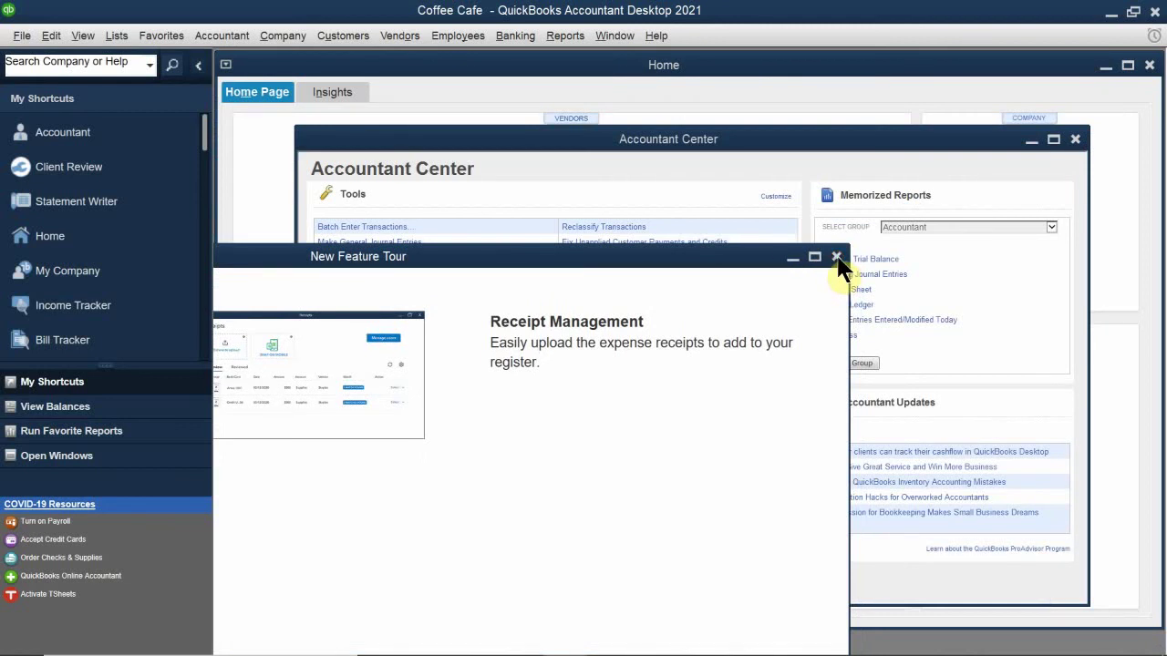
left_click(836, 257)
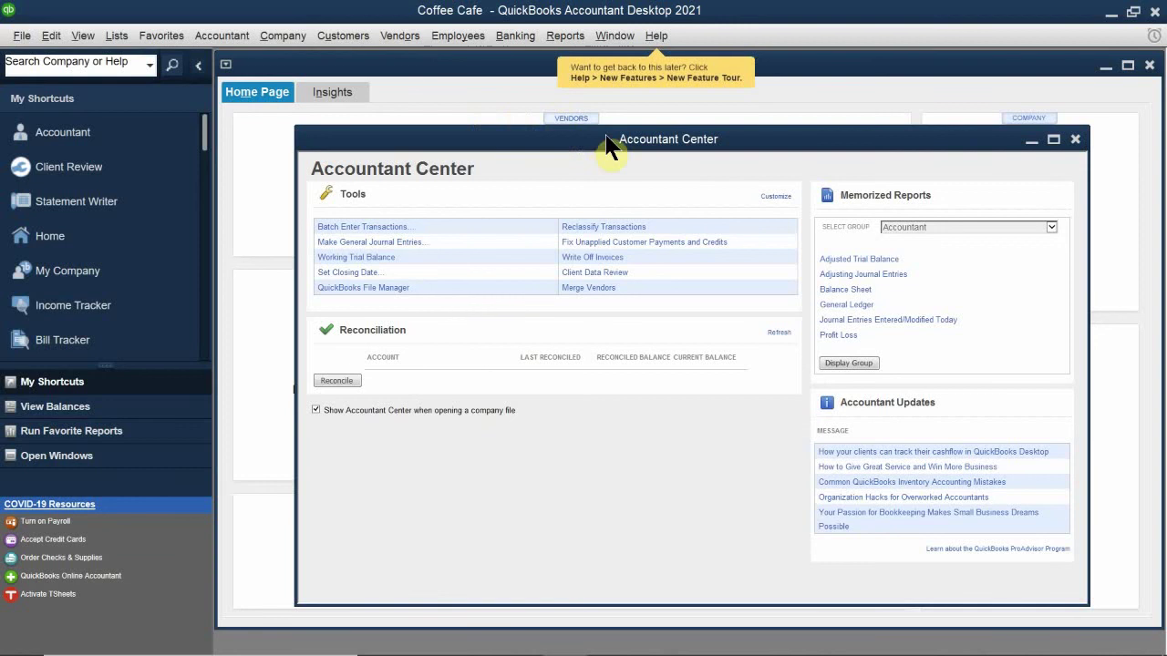
left_click_drag(608, 147, 299, 293)
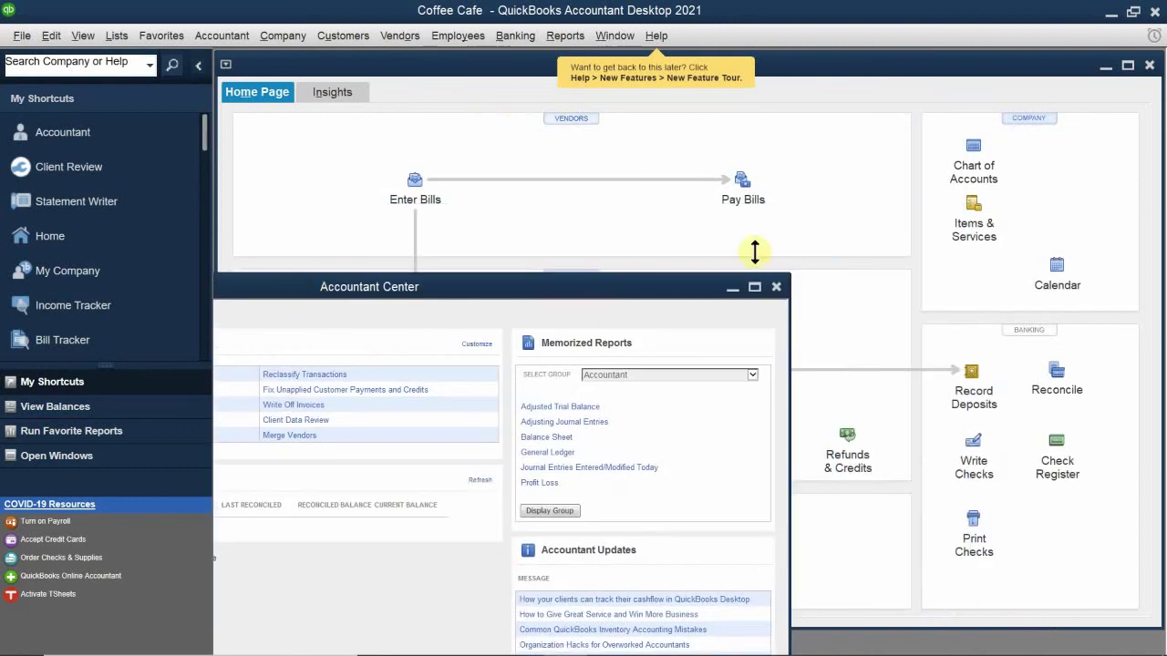
left_click(776, 287)
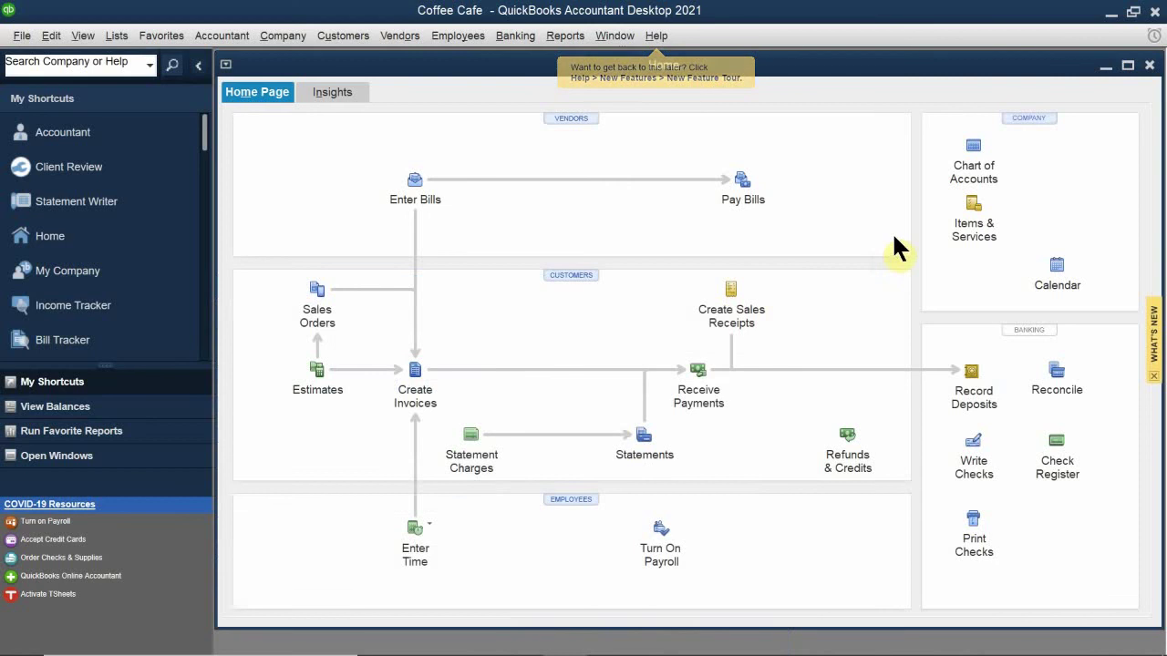
left_click(978, 150)
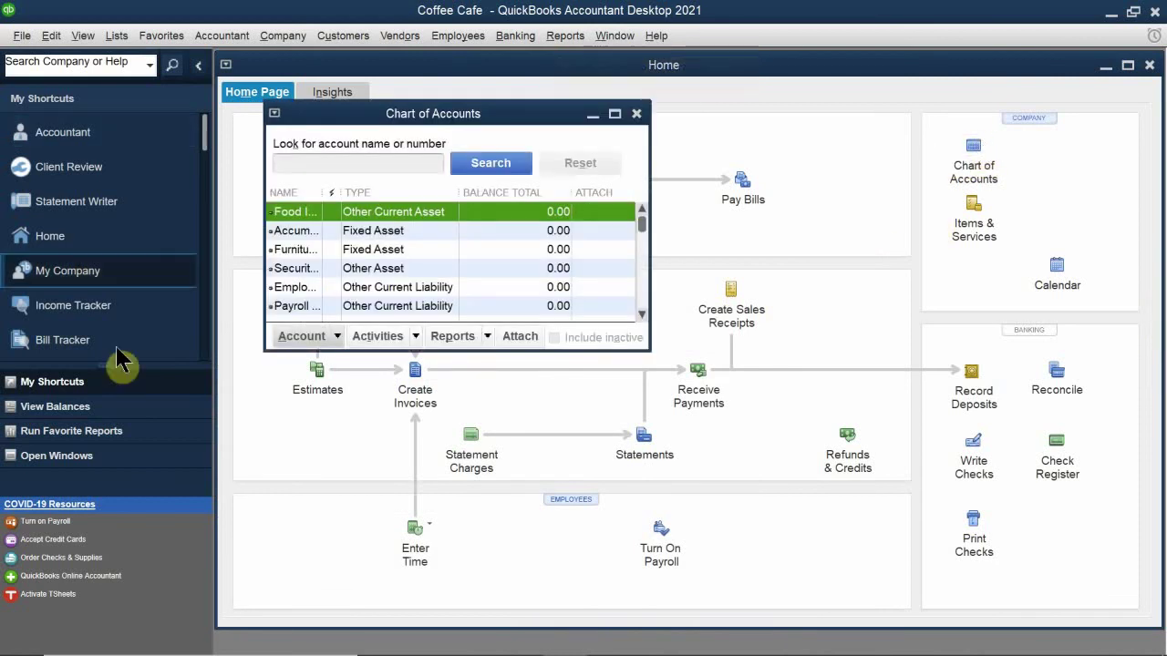
left_click_drag(429, 351, 365, 547)
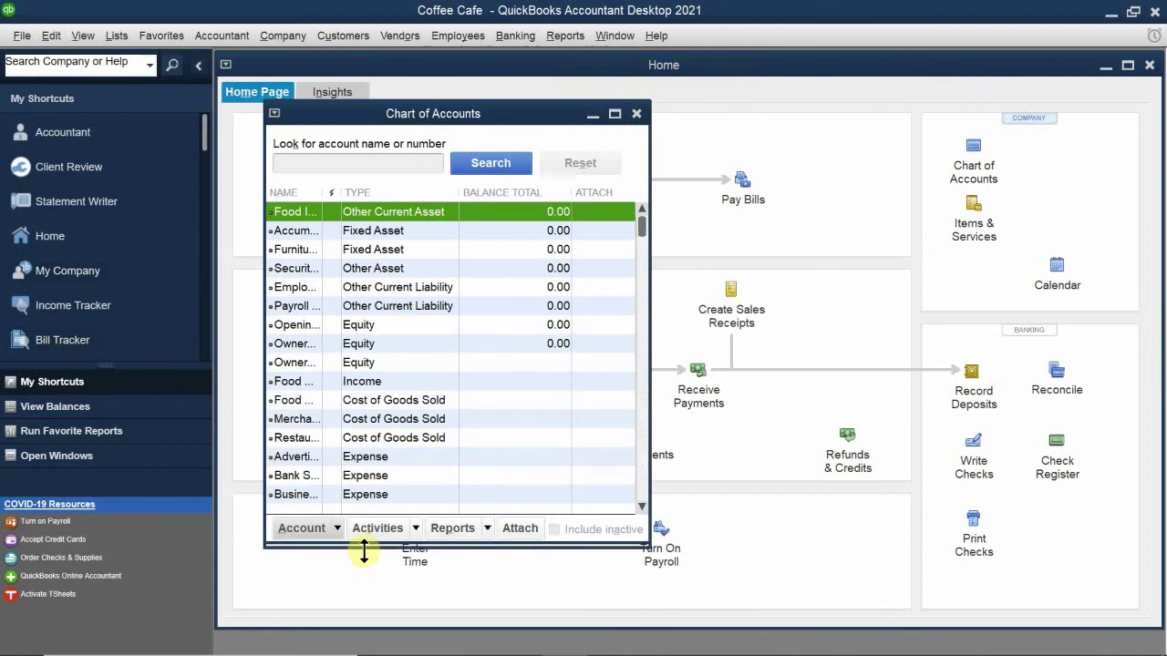
scroll(447, 369, "down", 4)
scroll(445, 371, "up", 4)
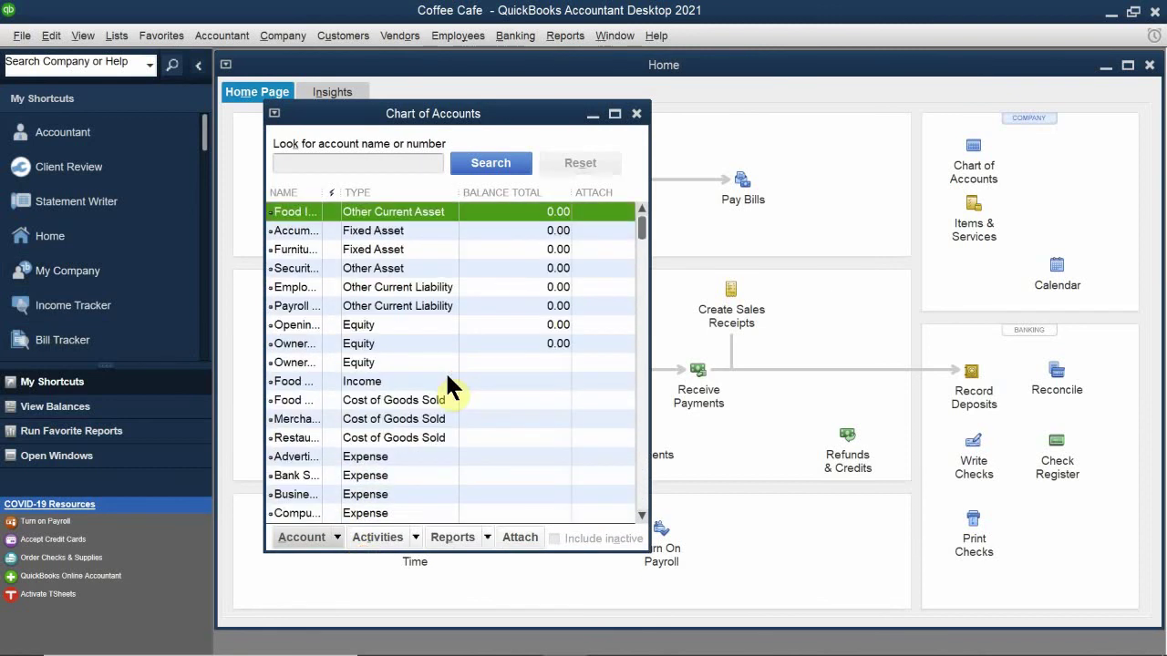
left_click(636, 115)
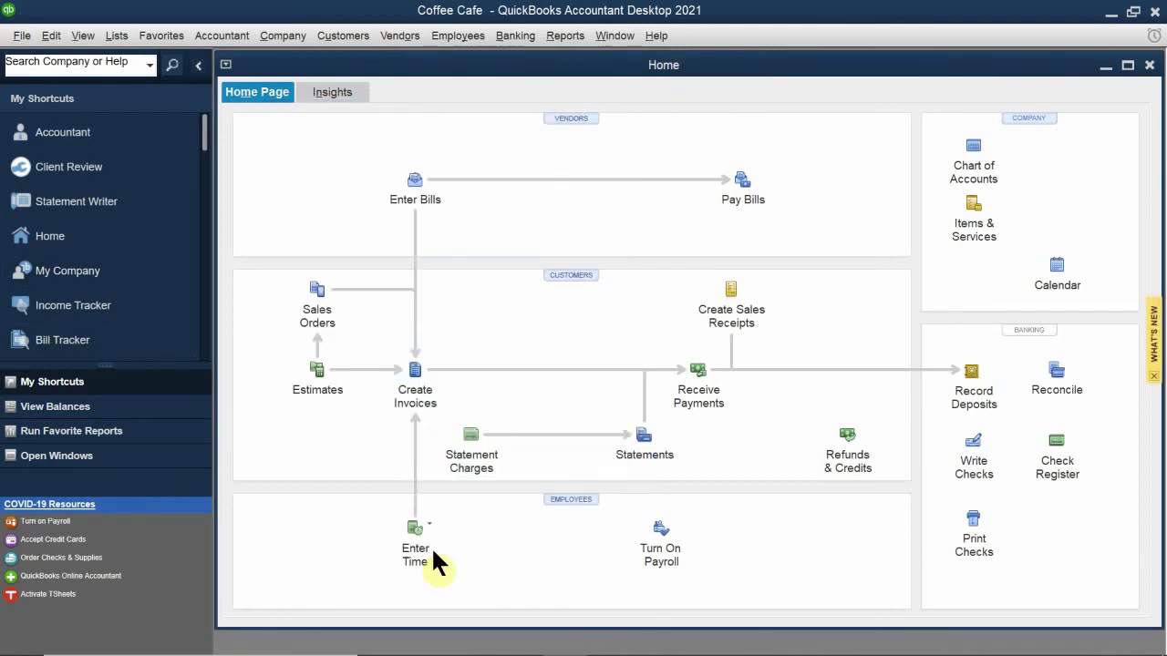
Step: Open the Sales Tax company preferences and switch charging sales tax to Yes
left_click(50, 37)
left_click(82, 261)
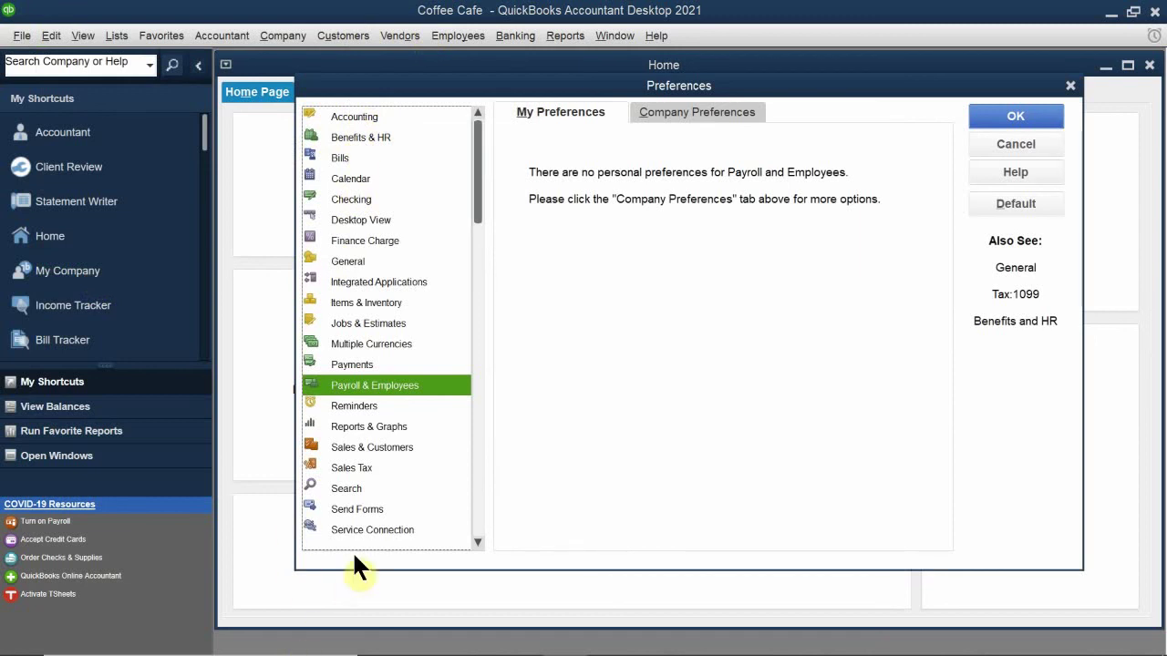
left_click(357, 467)
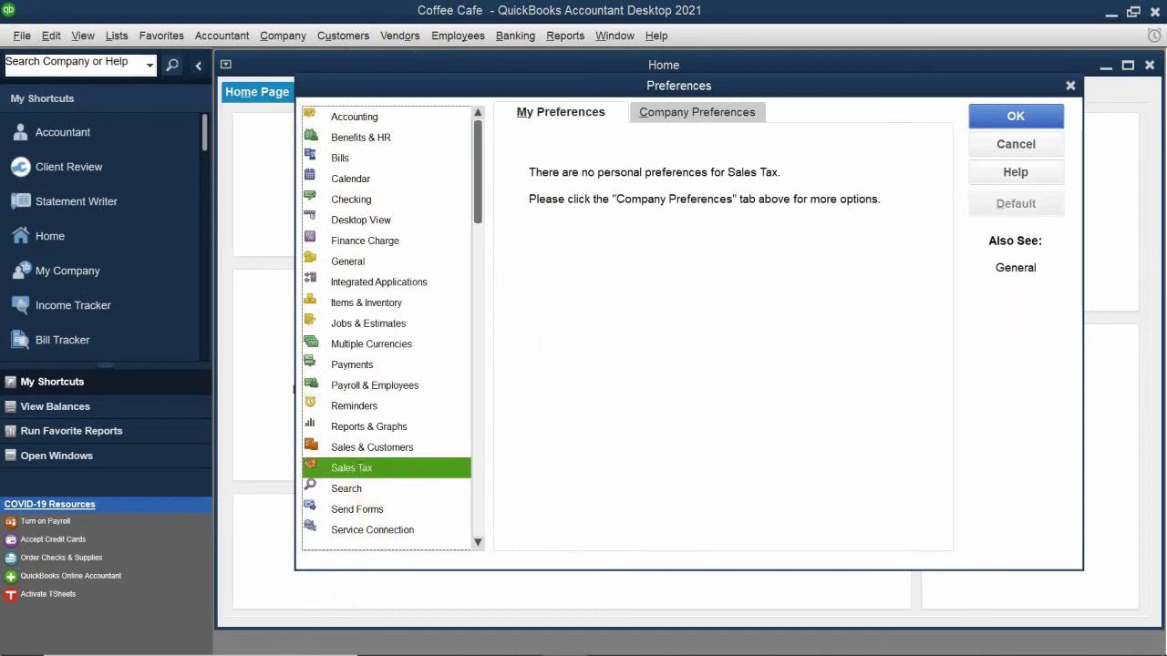
left_click(679, 111)
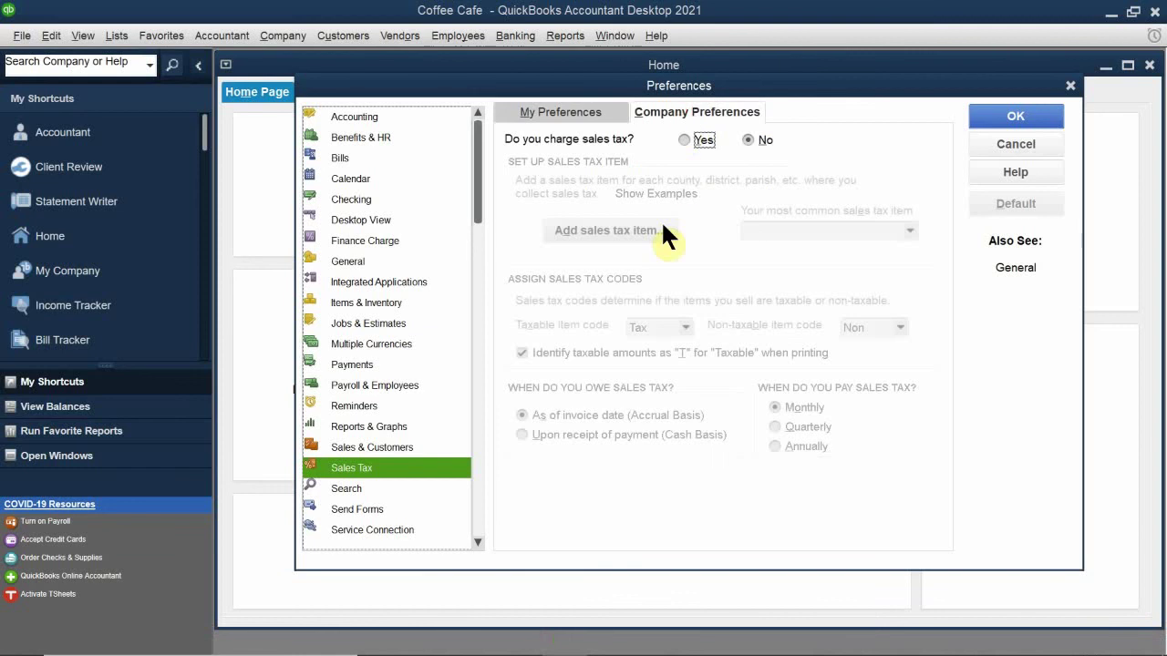
left_click(686, 140)
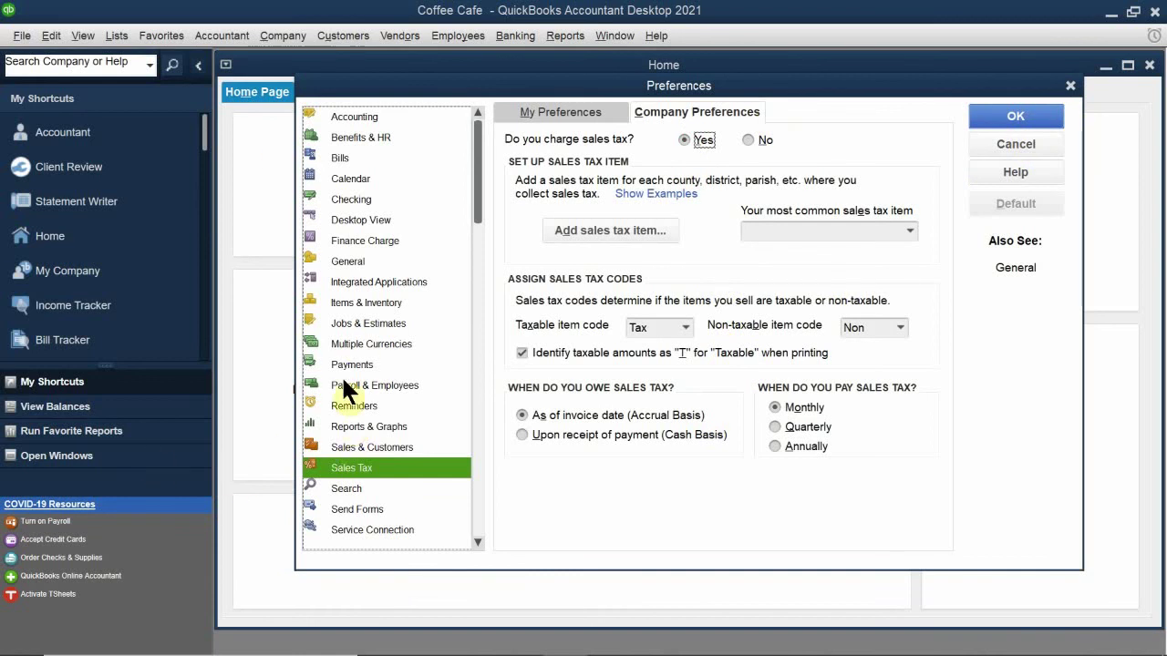
Step: Dismiss the repeated save prompts and missing sales tax item warnings, then set sales tax back to No
left_click(363, 301)
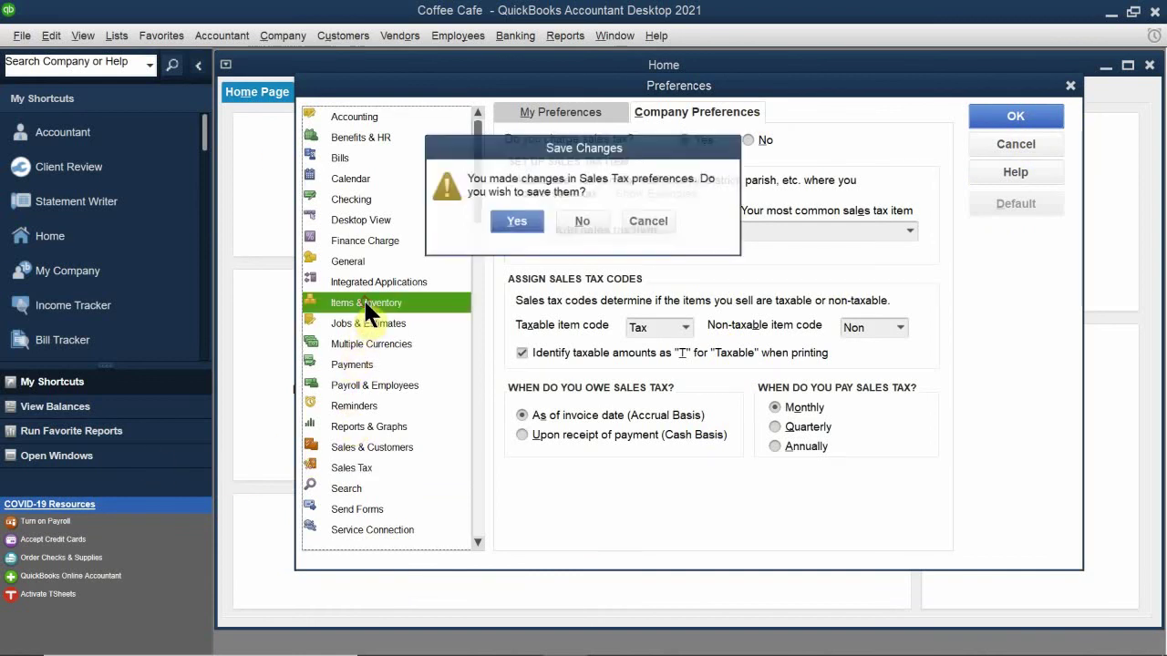
left_click(514, 220)
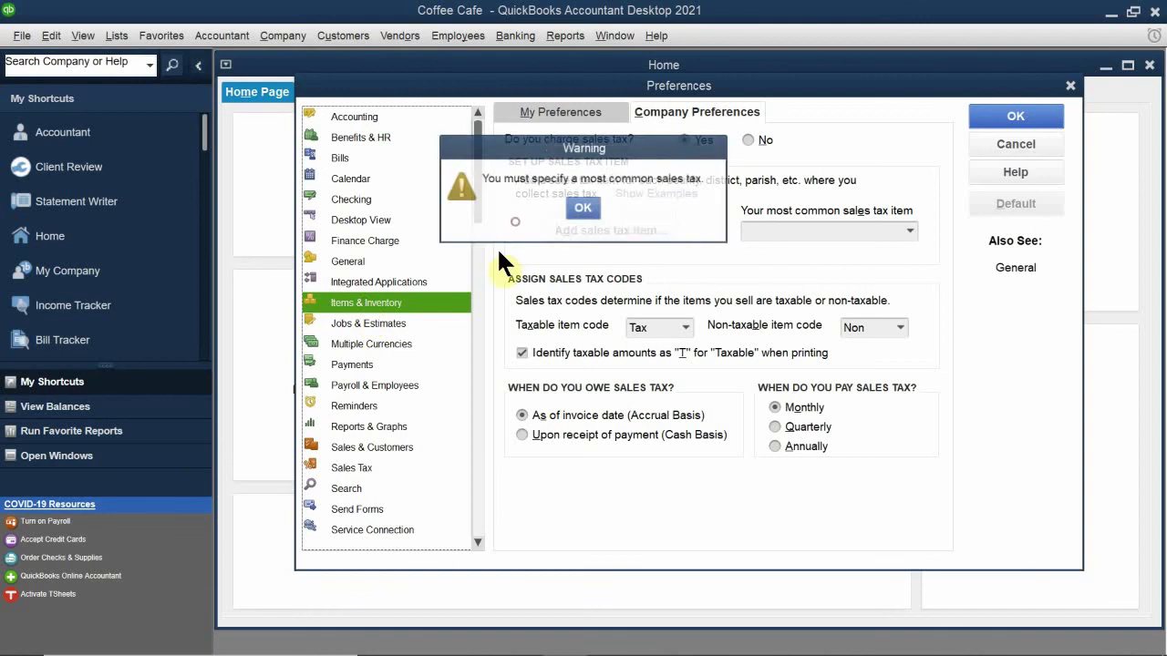
left_click(583, 205)
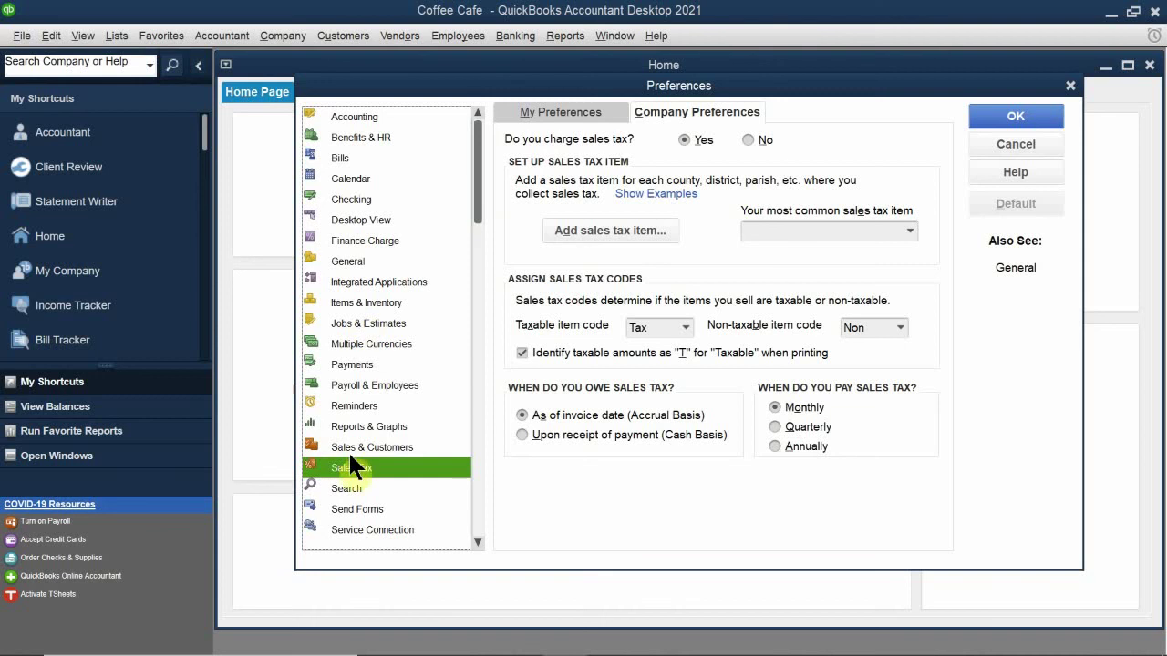
left_click(378, 426)
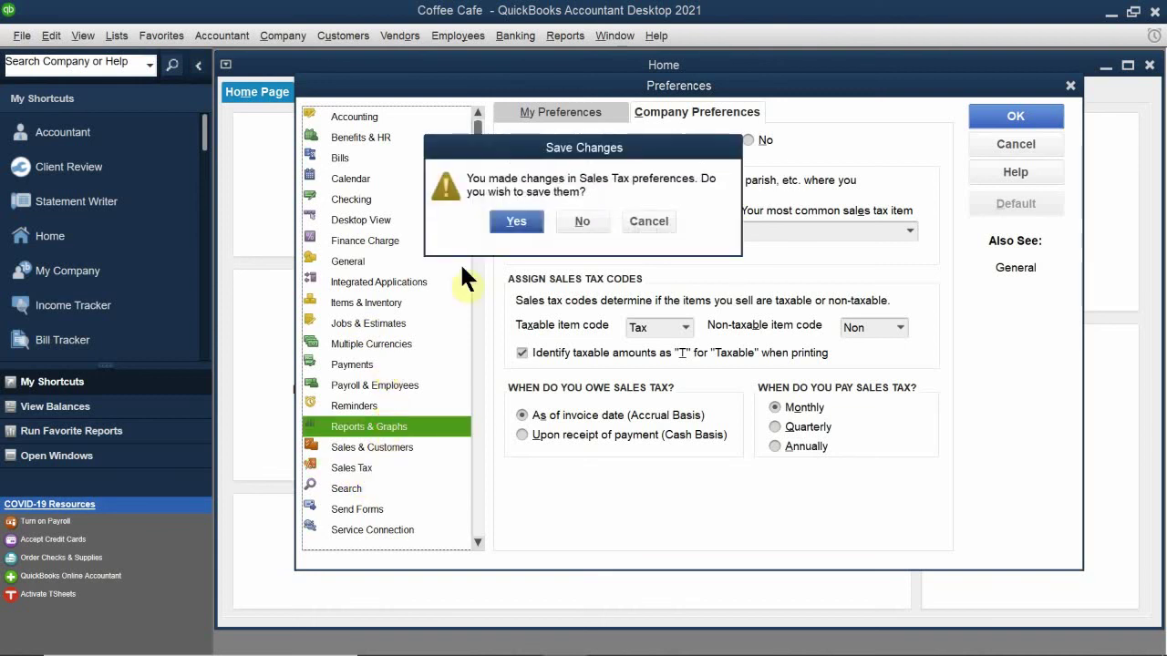
left_click_drag(556, 146, 481, 276)
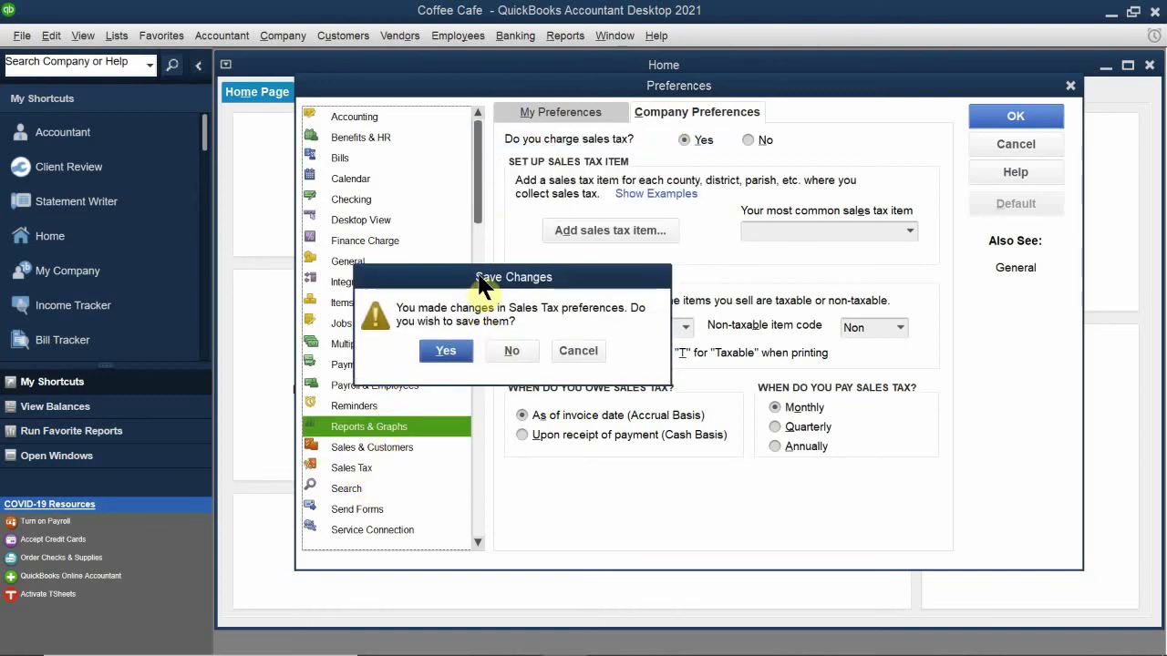
left_click(445, 353)
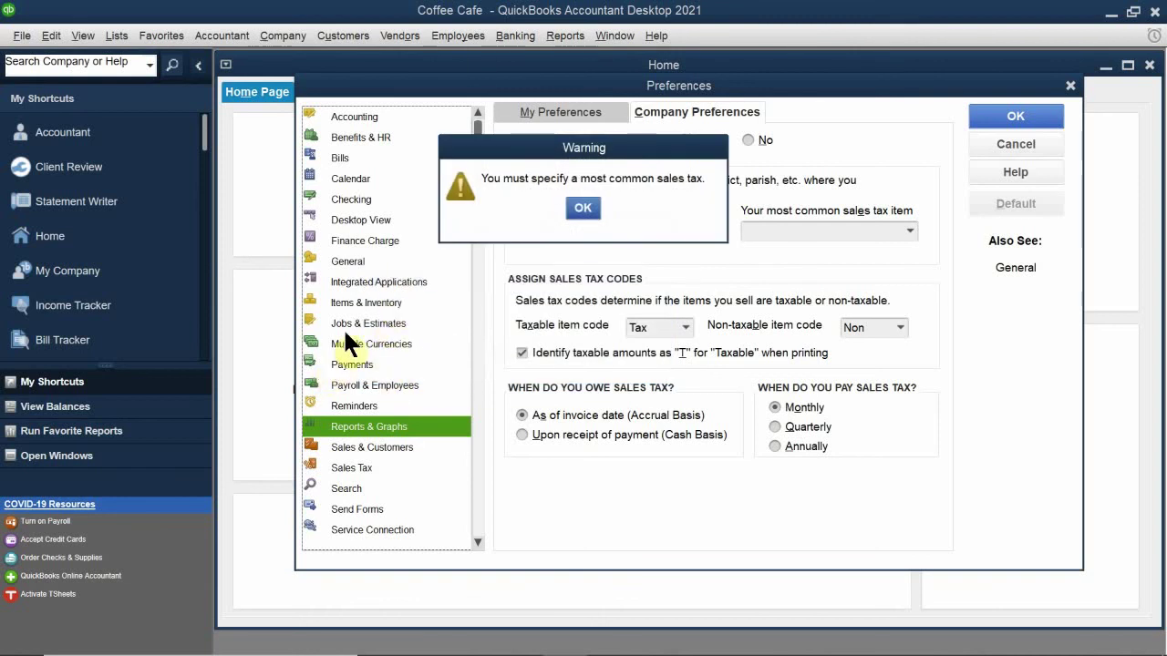
left_click(365, 301)
left_click(583, 207)
left_click(387, 297)
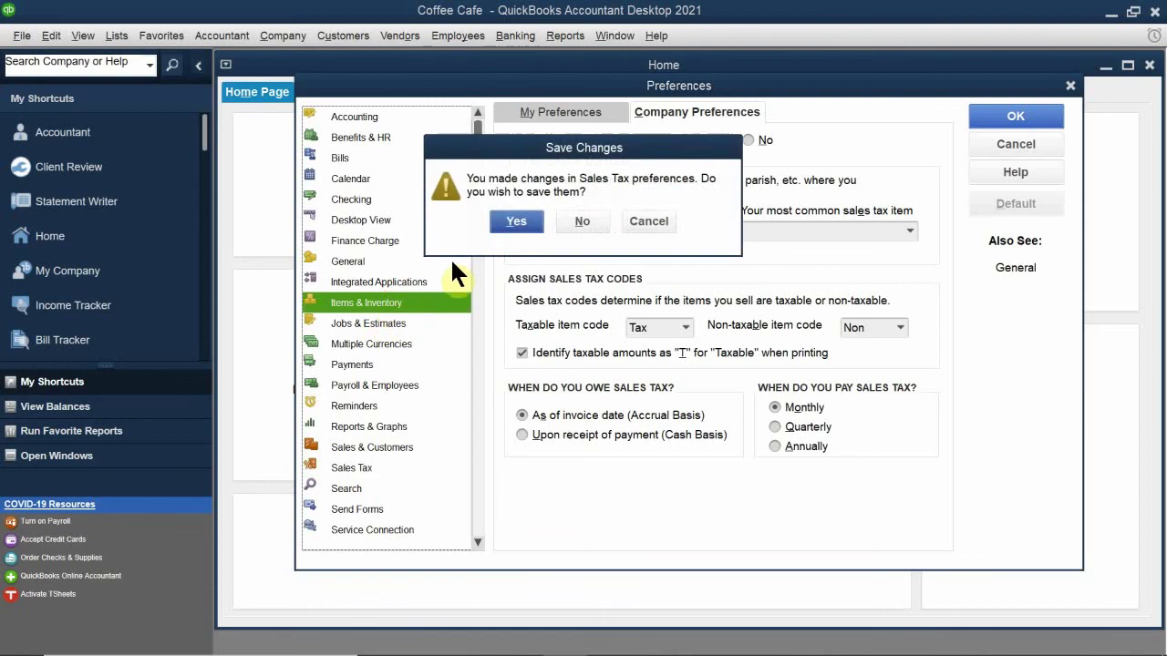
left_click(516, 220)
left_click(582, 208)
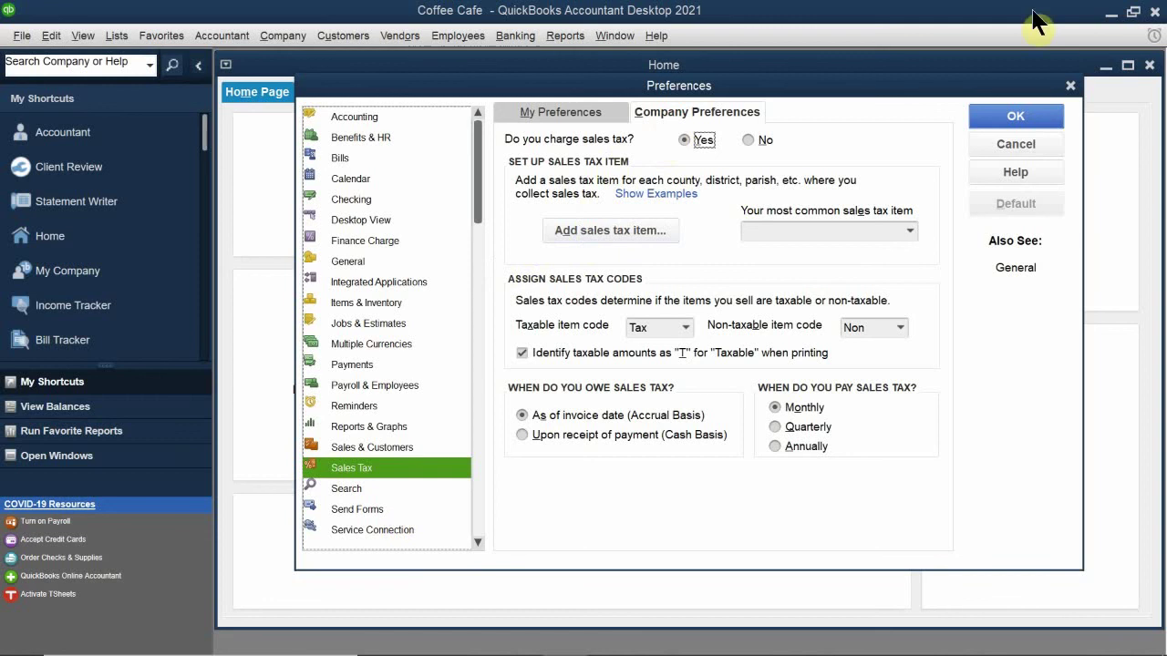
left_click(759, 139)
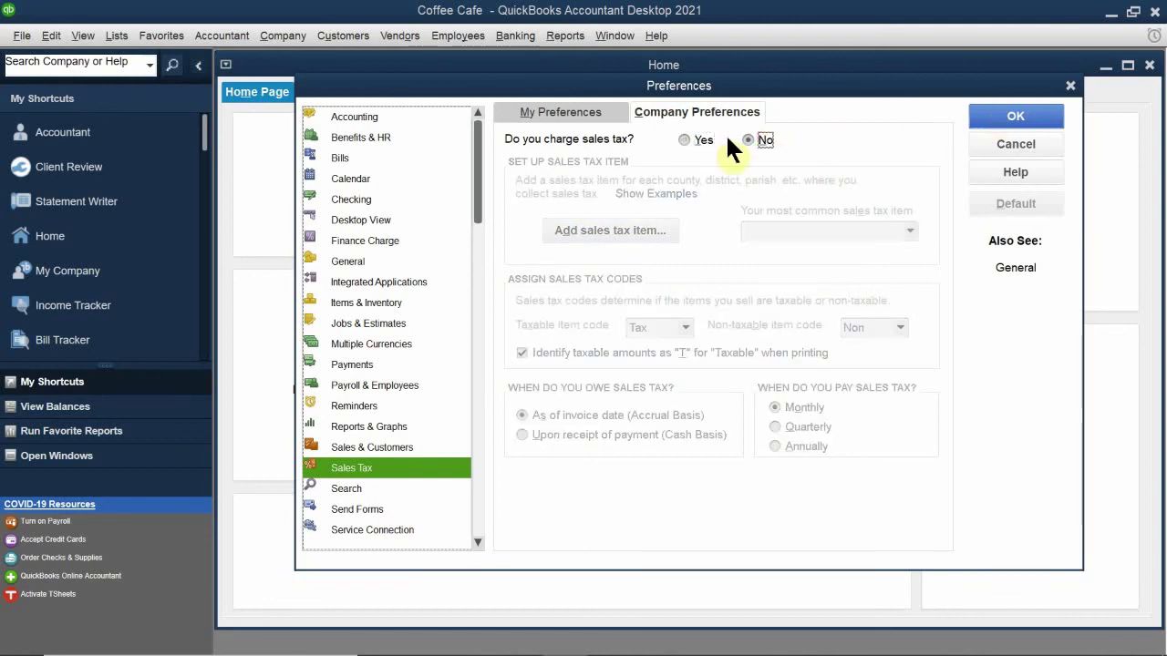
Step: Activate inventory and purchase orders in Items & Inventory company preferences and save the change
left_click(374, 303)
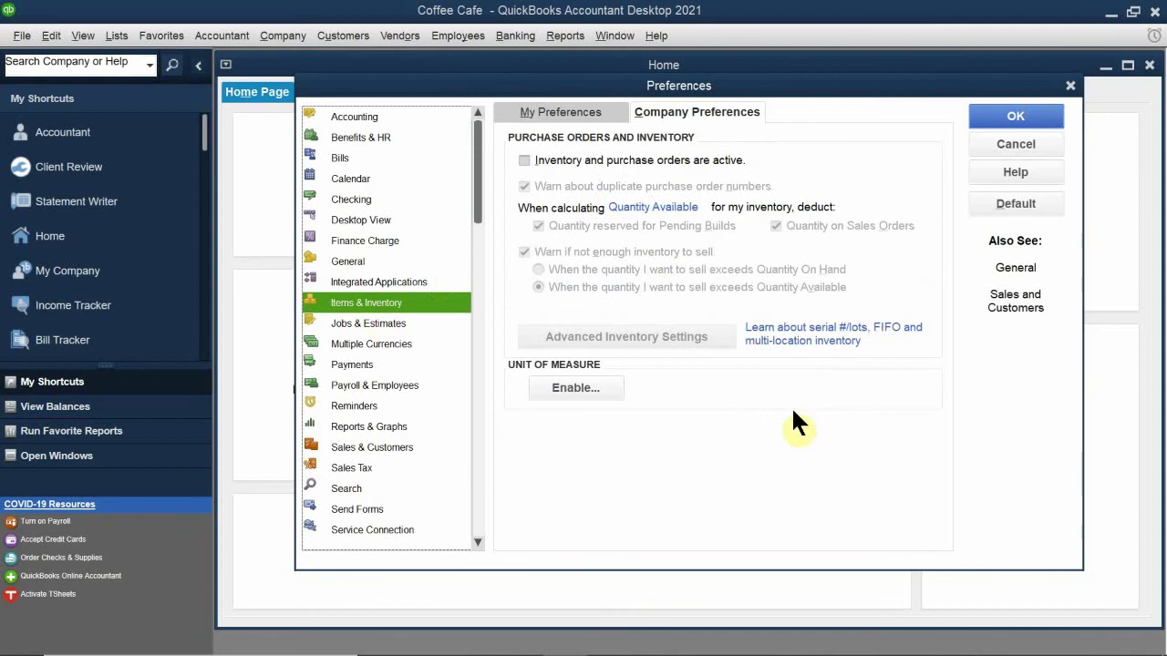
left_click(678, 109)
left_click(583, 162)
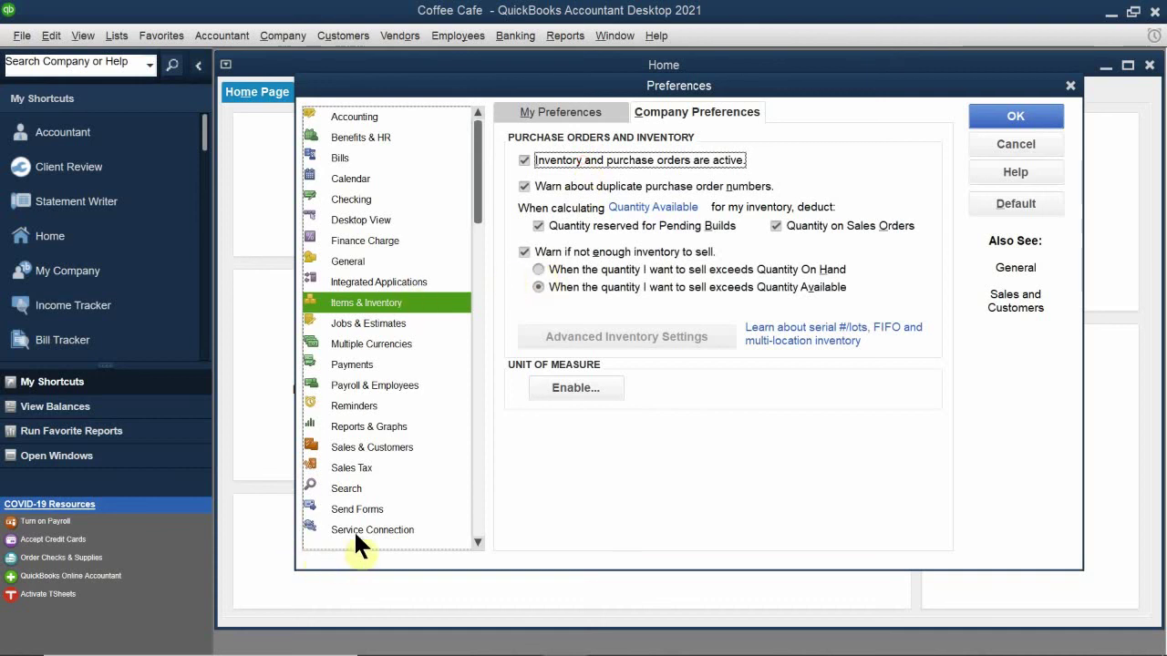
scroll(346, 511, "down", 1)
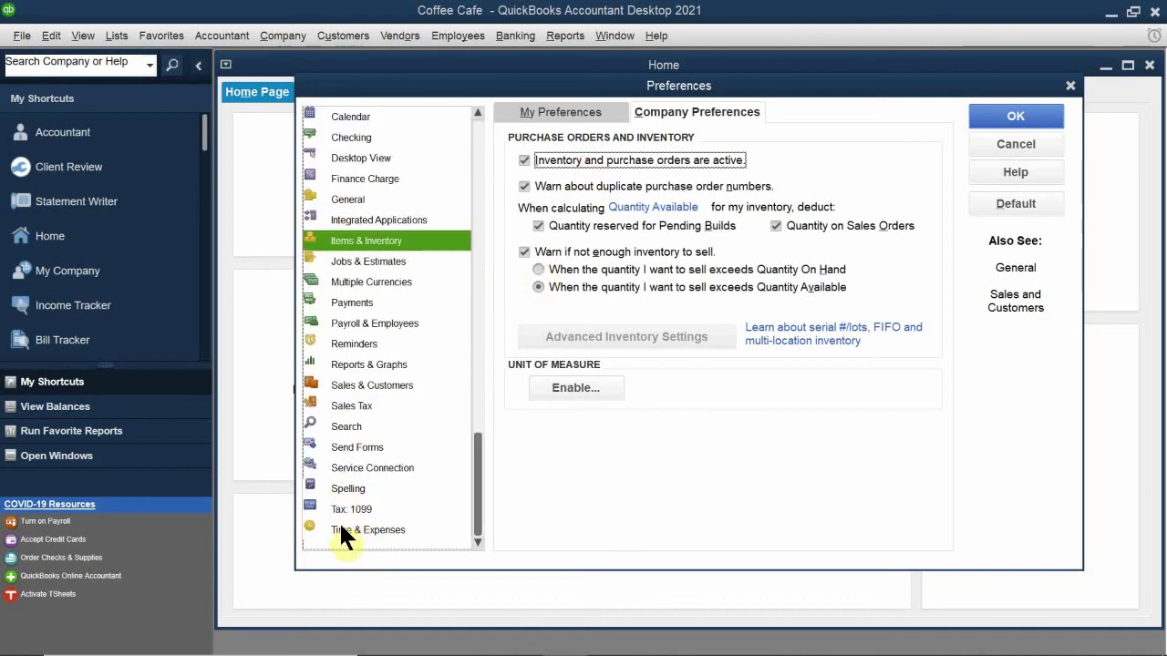
left_click(364, 529)
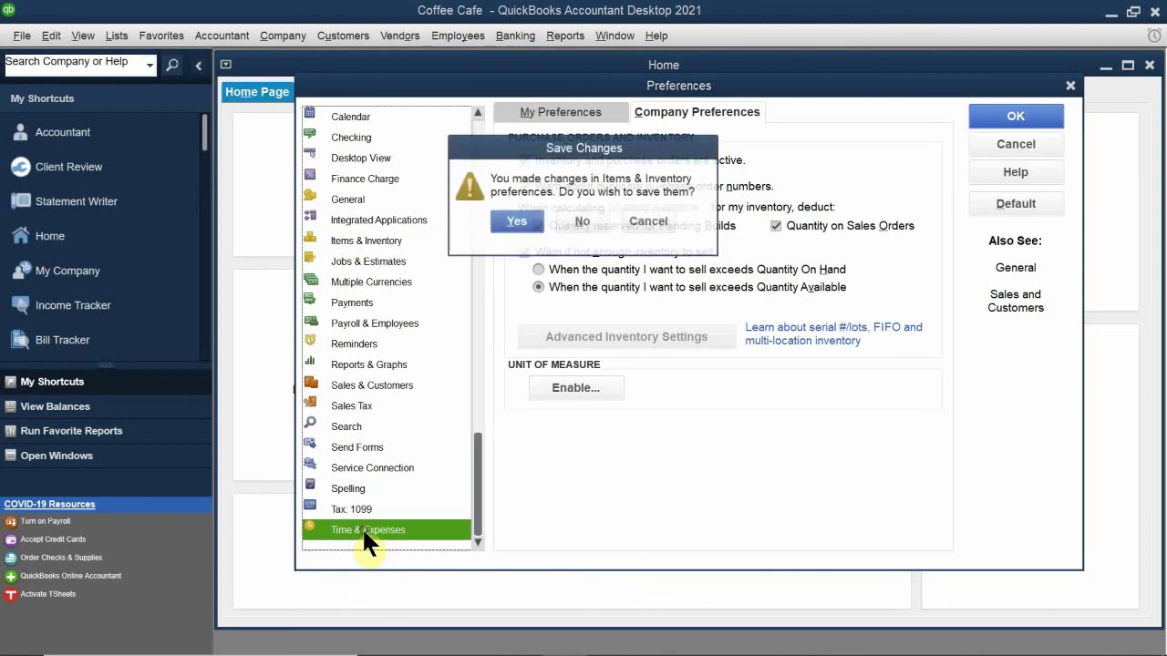
left_click(509, 221)
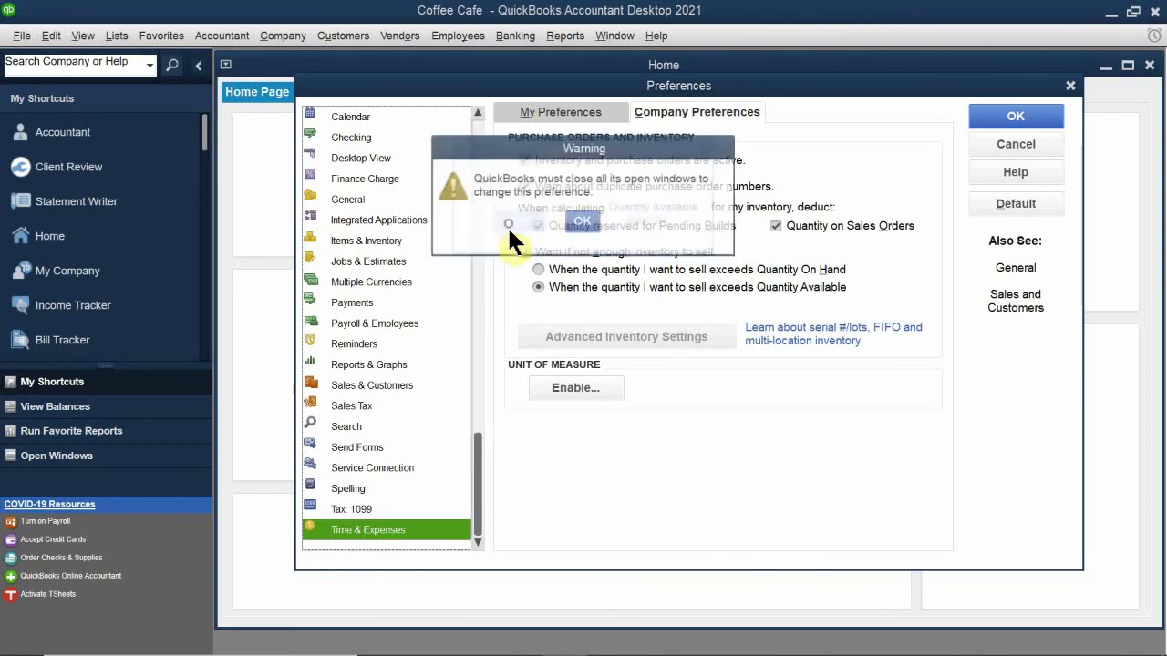
left_click(583, 219)
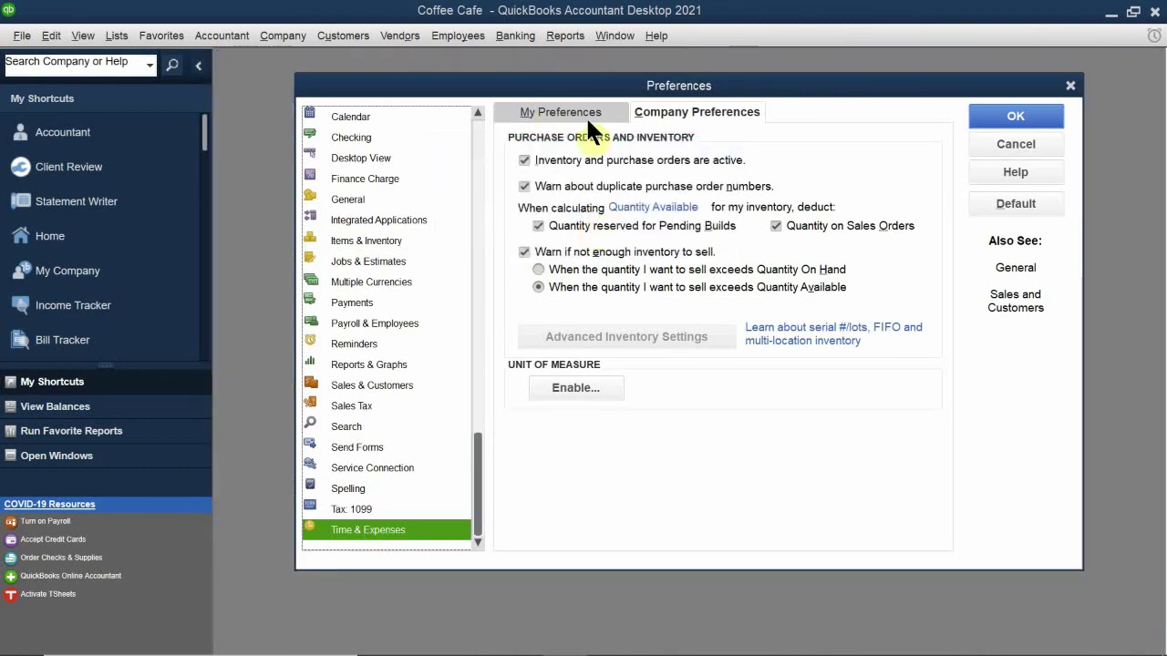
Step: Set company time tracking to Yes in Time & Expenses and save with OK
left_click(677, 113)
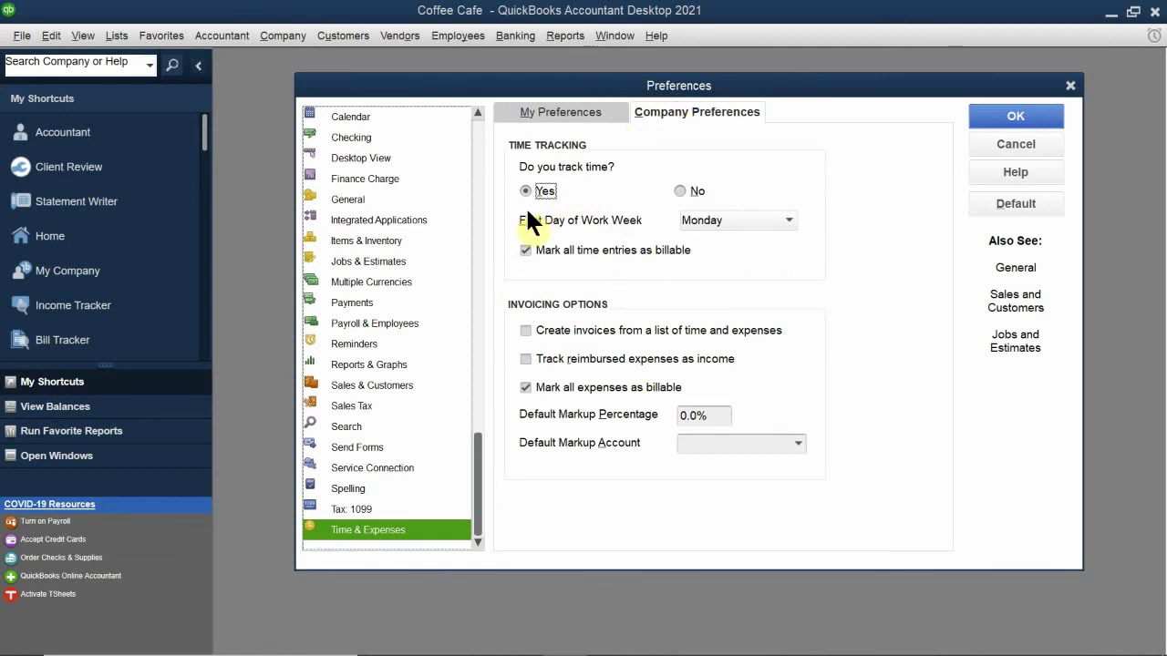
left_click(1030, 102)
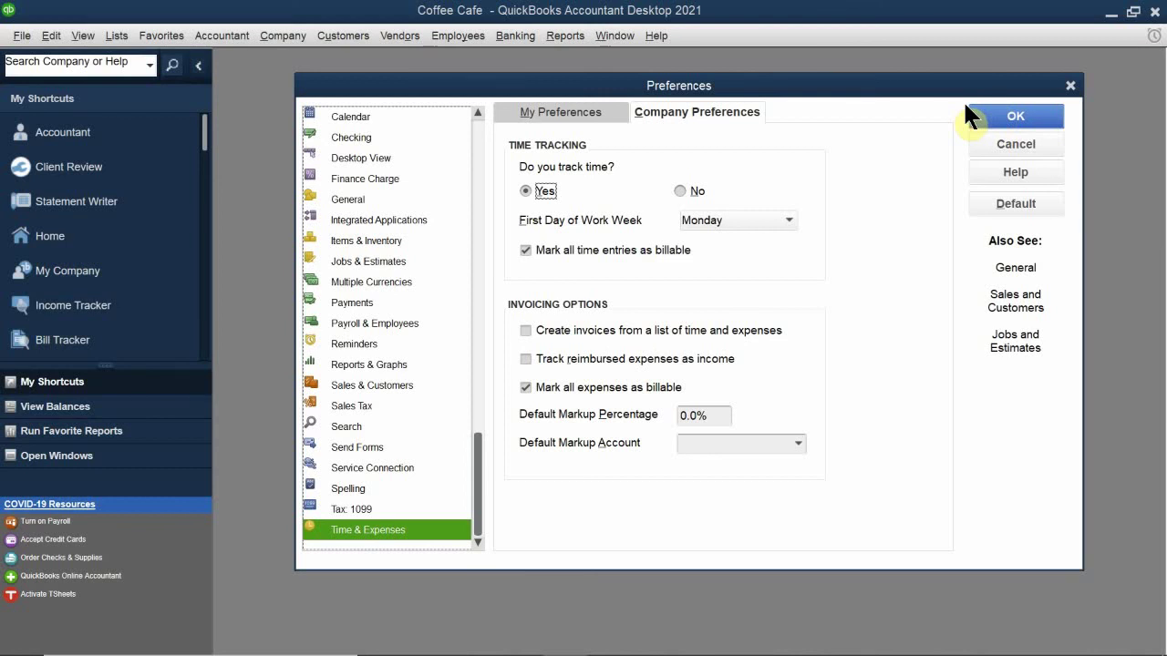
left_click_drag(684, 92, 477, 268)
left_click(690, 268)
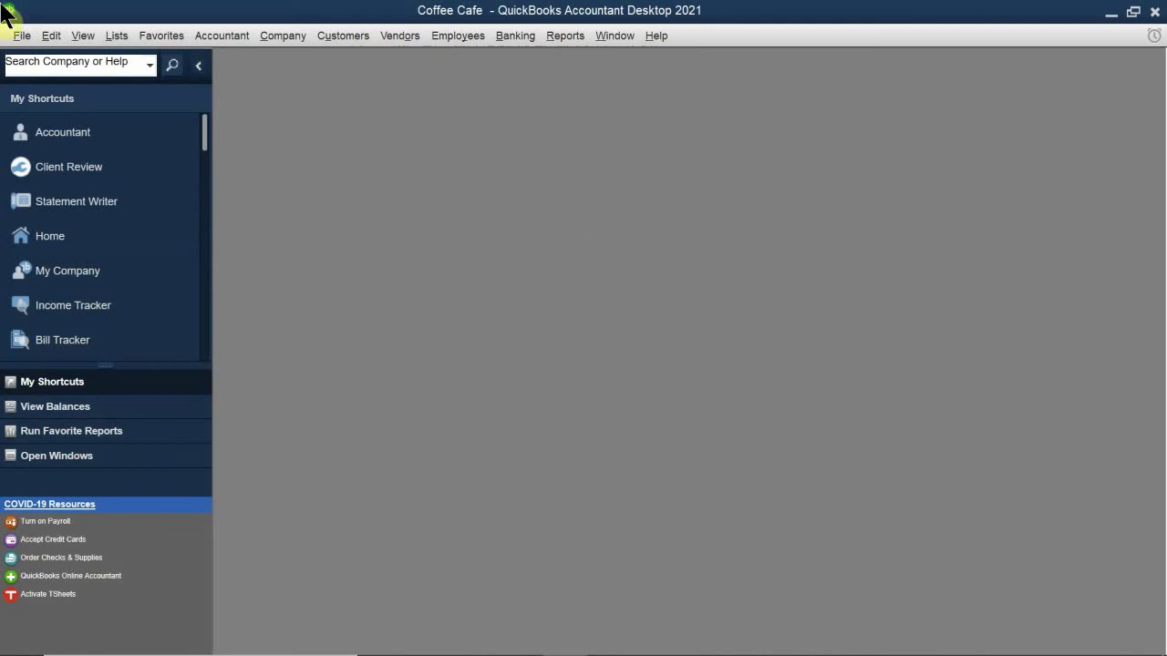
Step: Close the Coffee Cafe company file, then reveal the hidden system tray icons
left_click(21, 41)
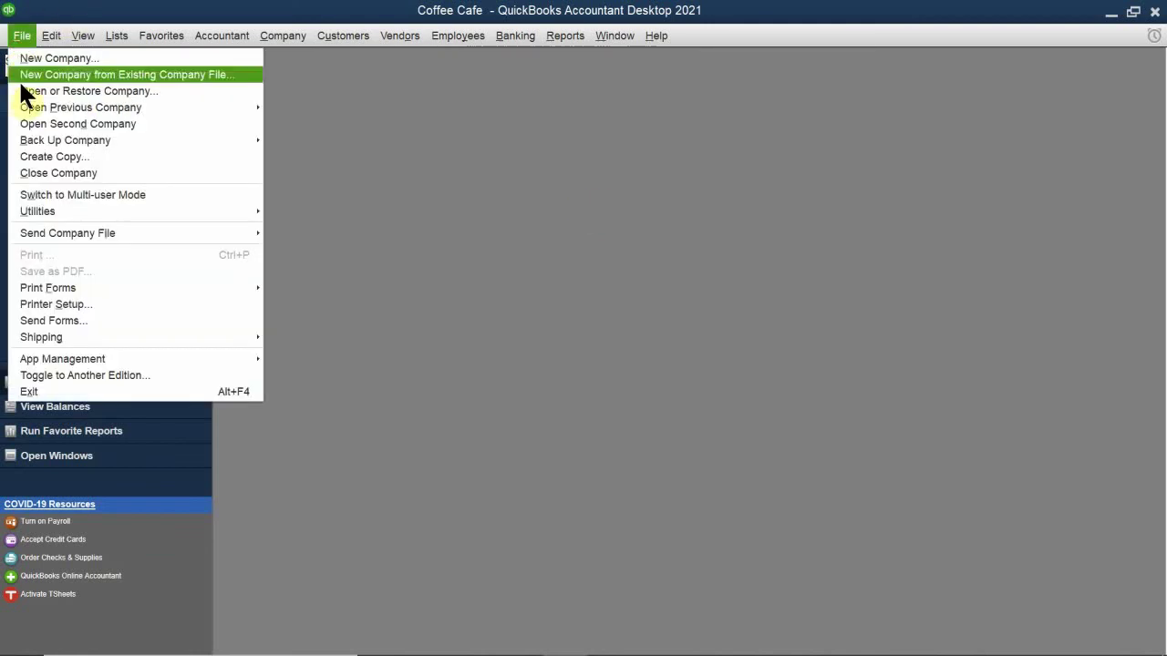
left_click(69, 173)
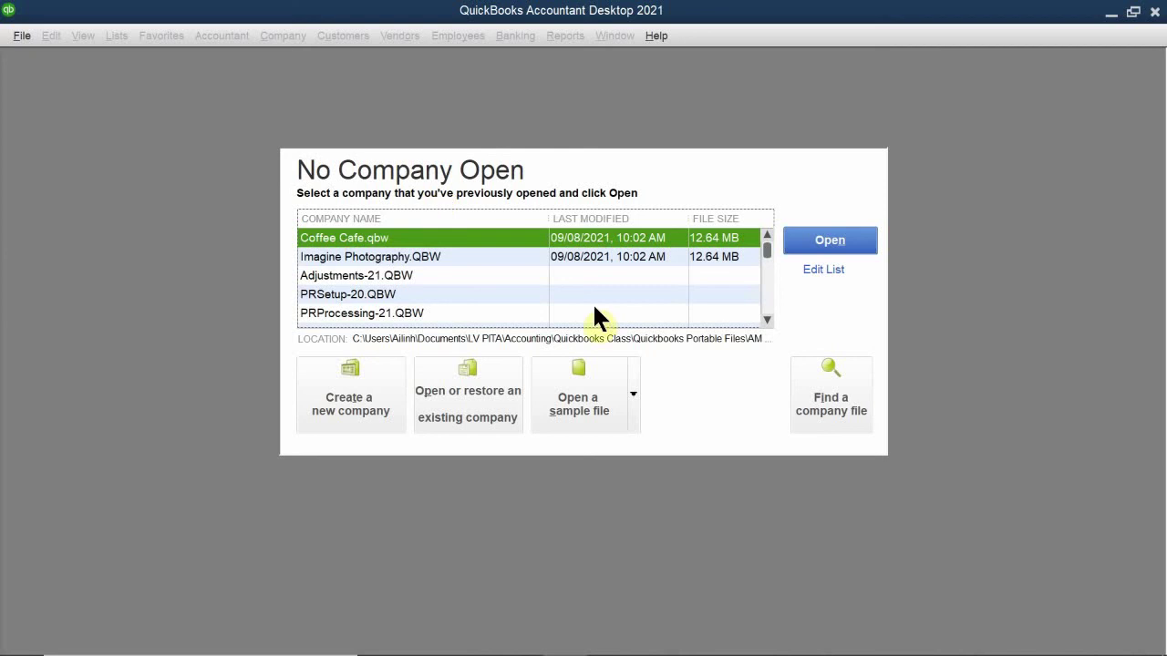
mouse_move(592, 655)
left_click(948, 639)
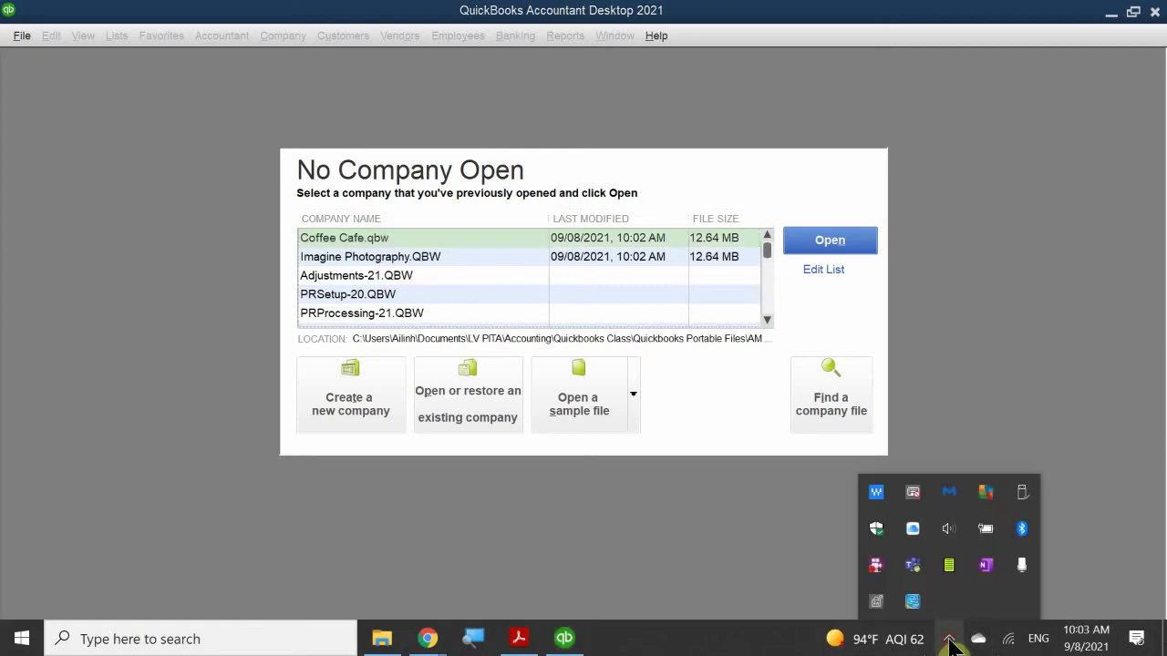